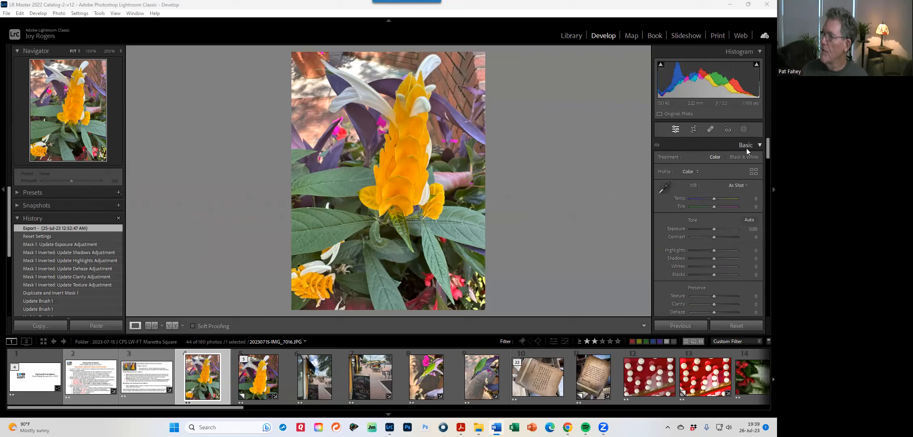
- Lower the flower photo's Exposure to -5.00, and reset it to its default
{"action": "left_click_drag", "start_coordinate": [764, 150], "coordinate": [764, 155]}
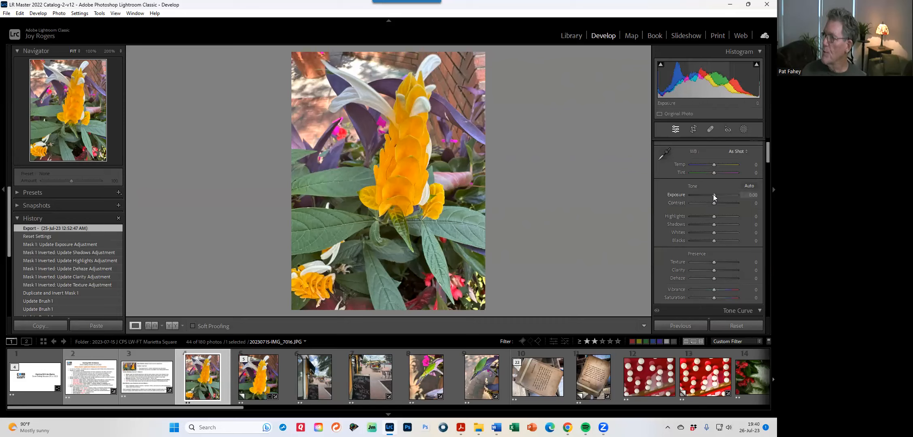
{"action": "left_click_drag", "start_coordinate": [714, 196], "coordinate": [663, 200]}
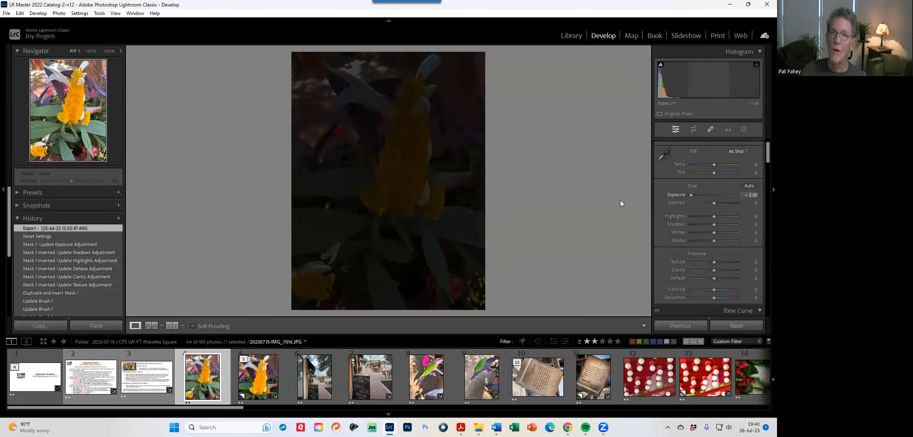
{"action": "double_click", "coordinate": [677, 195]}
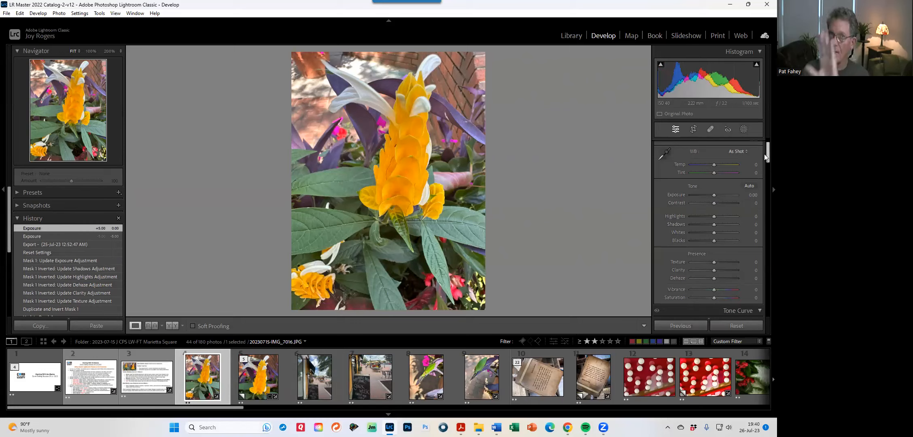
- Raise the Yellow hue in the HSL adjustments to +100, and return it to 0
{"action": "left_click_drag", "start_coordinate": [765, 156], "coordinate": [765, 190]}
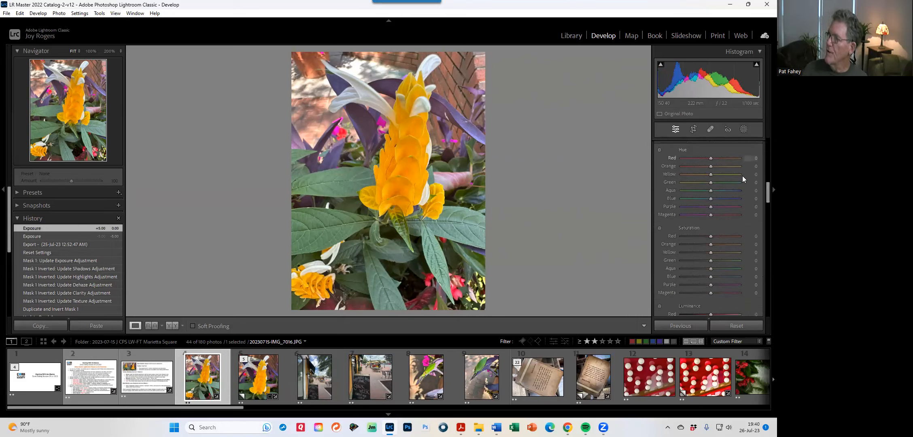
{"action": "left_click_drag", "start_coordinate": [765, 194], "coordinate": [765, 190]}
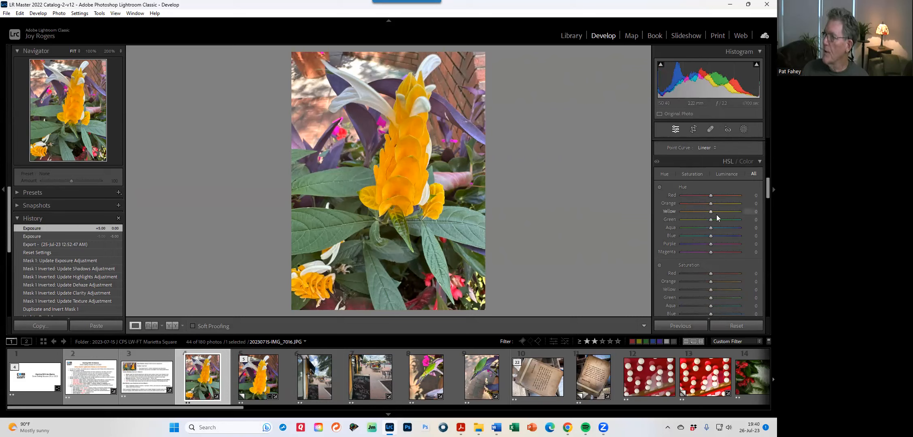
{"action": "left_click_drag", "start_coordinate": [711, 212], "coordinate": [756, 214]}
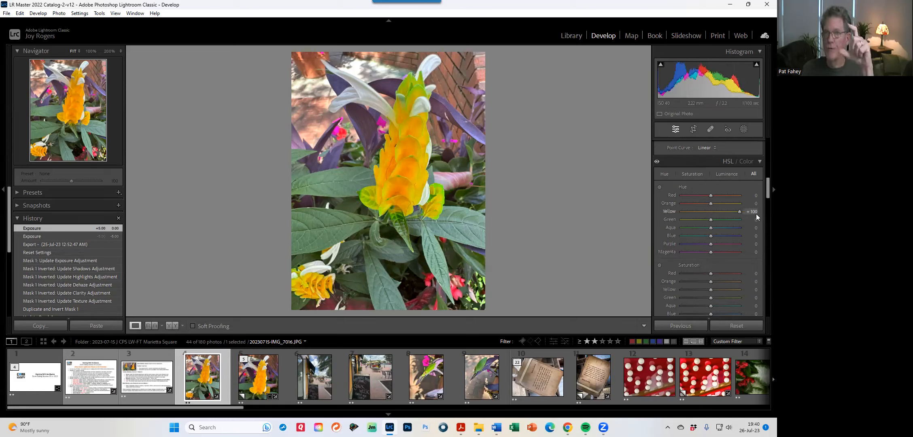
{"action": "left_click_drag", "start_coordinate": [740, 211], "coordinate": [711, 210]}
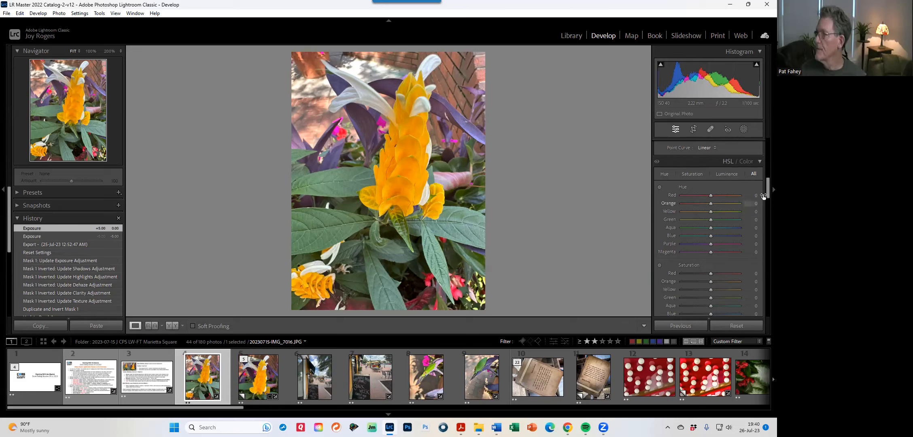
- Enable the lens profile corrections for the photo and turn them off again
{"action": "left_click_drag", "start_coordinate": [765, 189], "coordinate": [764, 266]}
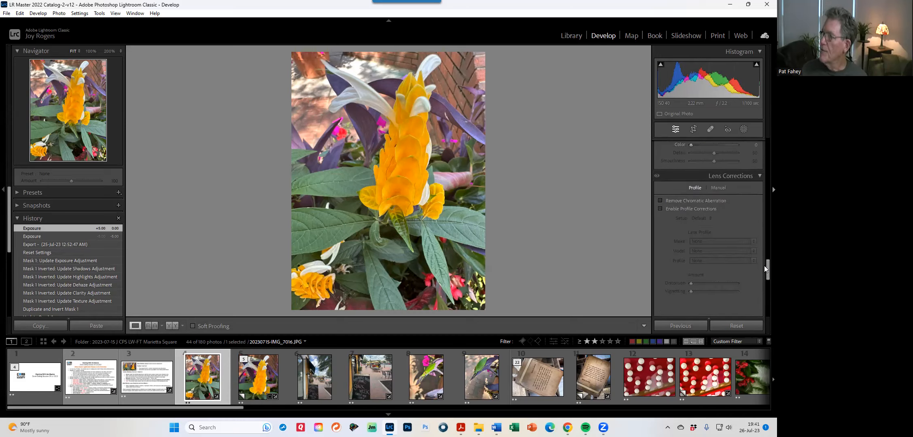
{"action": "left_click", "coordinate": [667, 209]}
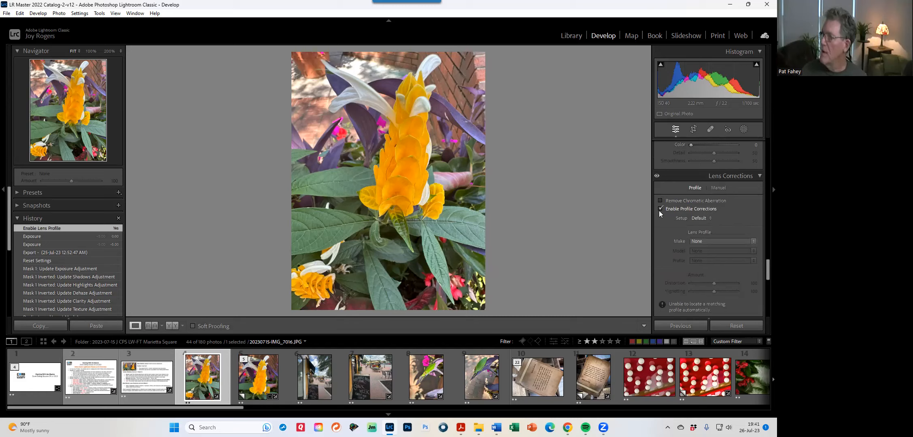
{"action": "left_click", "coordinate": [660, 209]}
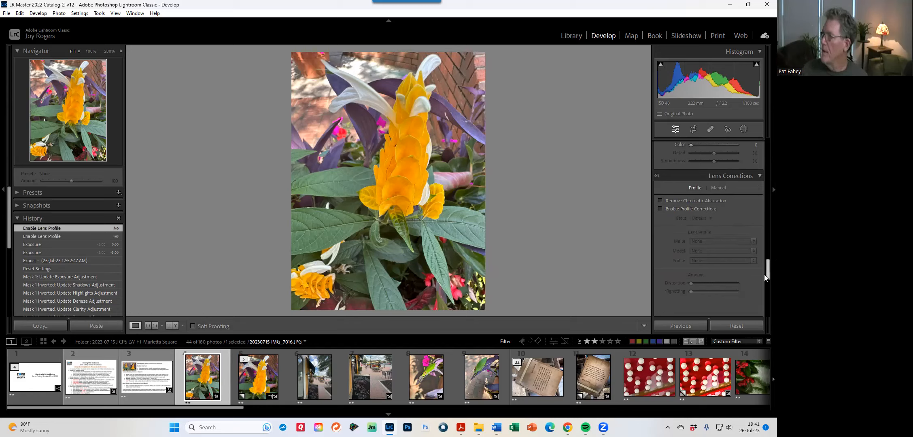
- Darken the photo's edges with a Post-Crop Vignetting amount of -12, and reset the amount to default
{"action": "mouse_move", "coordinate": [765, 273]}
{"action": "left_mouse_down"}
{"action": "mouse_move", "coordinate": [766, 295]}
{"action": "mouse_move", "coordinate": [765, 285]}
{"action": "left_mouse_up"}
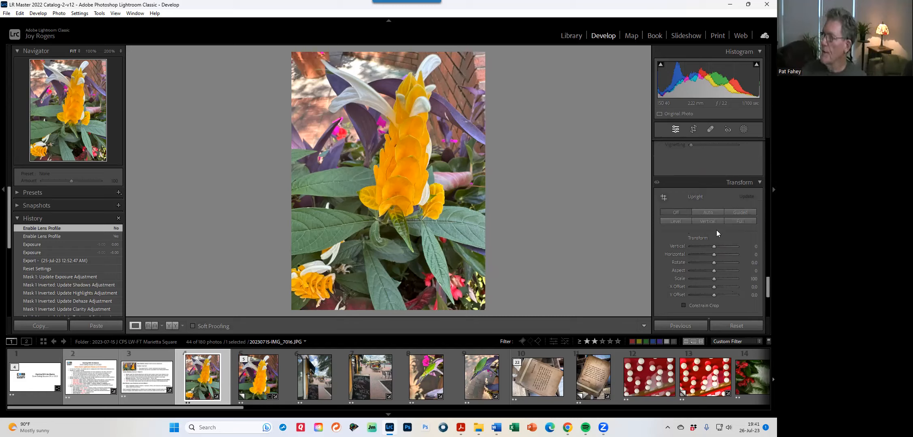
{"action": "scroll", "coordinate": [717, 233], "scroll_direction": "down", "scroll_amount": 5}
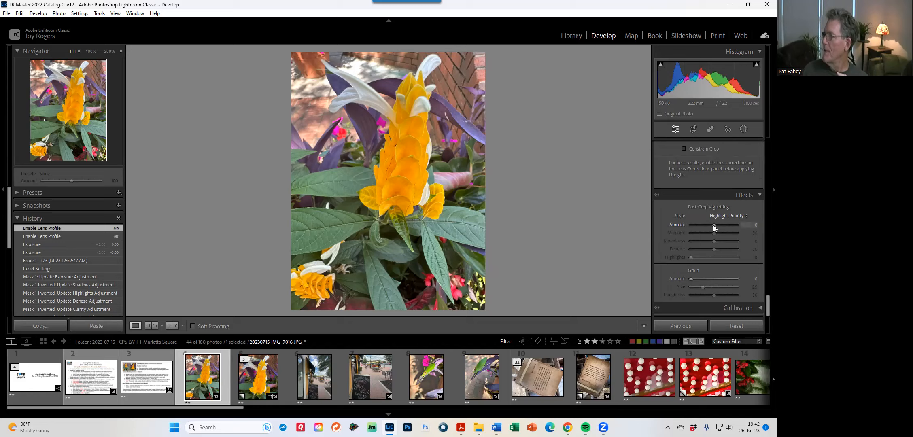
{"action": "left_click_drag", "start_coordinate": [713, 224], "coordinate": [711, 224]}
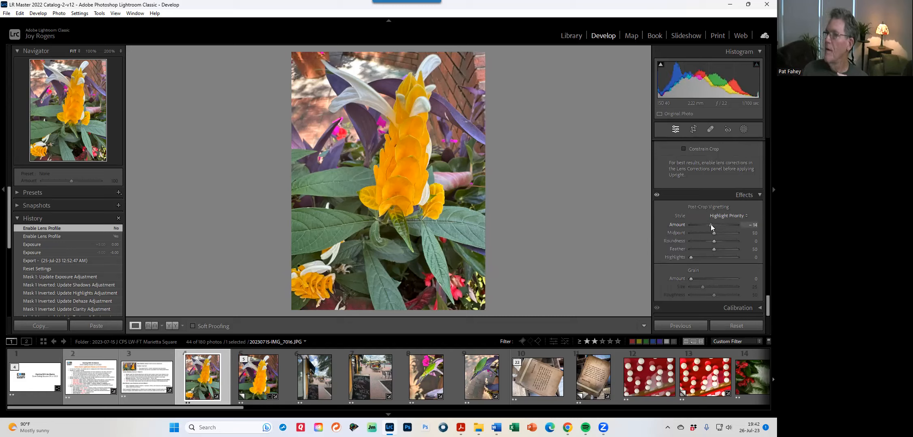
{"action": "left_click_drag", "start_coordinate": [711, 223], "coordinate": [710, 224]}
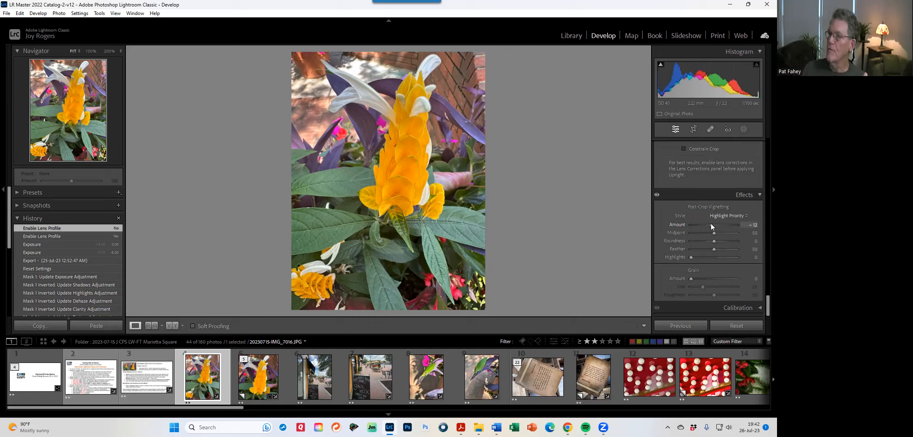
{"action": "left_click_drag", "start_coordinate": [711, 223], "coordinate": [711, 223]}
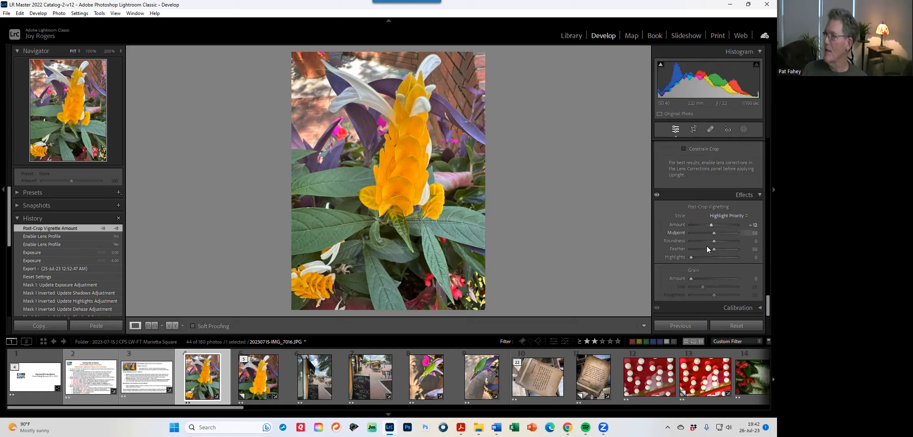
{"action": "double_click", "coordinate": [680, 224]}
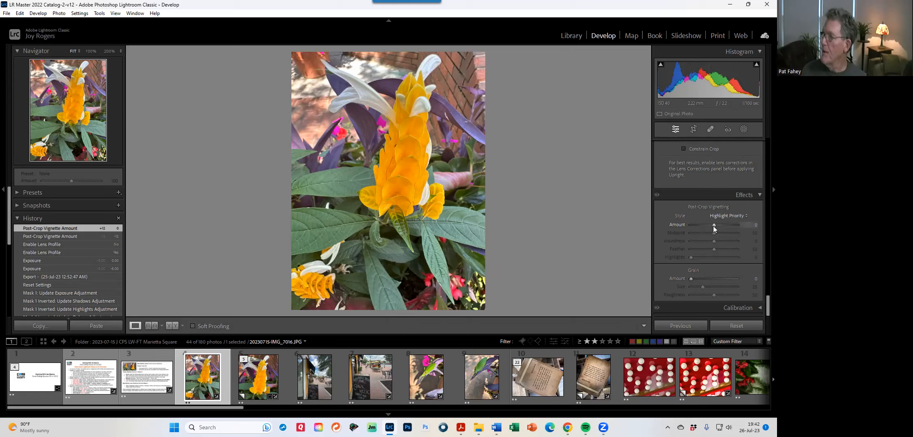
- Try Post-Crop Vignetting amounts of -32 and +16, and reset the amount to 0
{"action": "left_click_drag", "start_coordinate": [713, 226], "coordinate": [707, 225]}
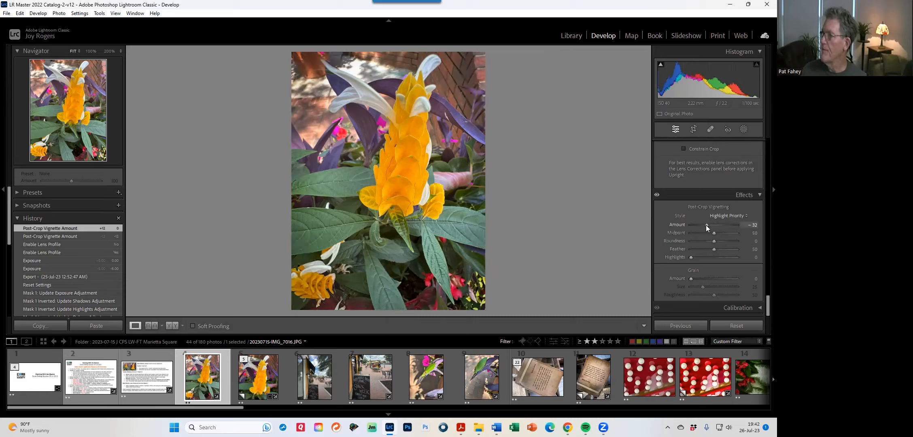
{"action": "mouse_move", "coordinate": [707, 225]}
{"action": "left_mouse_down"}
{"action": "mouse_move", "coordinate": [691, 224]}
{"action": "mouse_move", "coordinate": [717, 222]}
{"action": "left_mouse_up"}
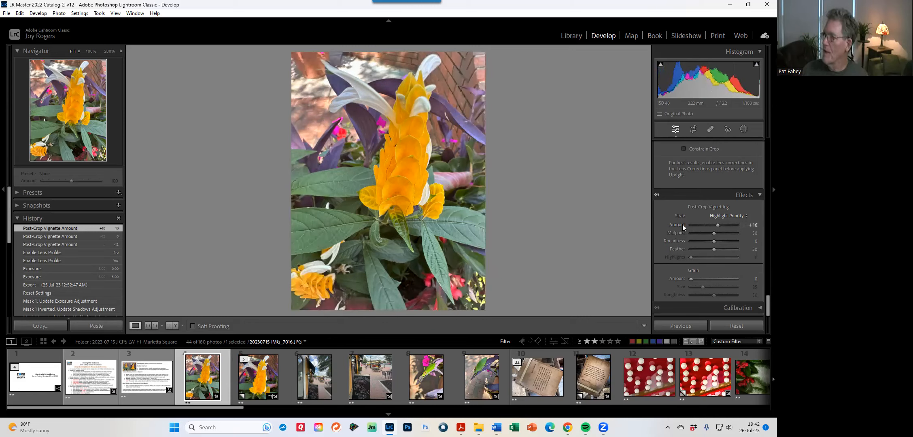
{"action": "double_click", "coordinate": [683, 224]}
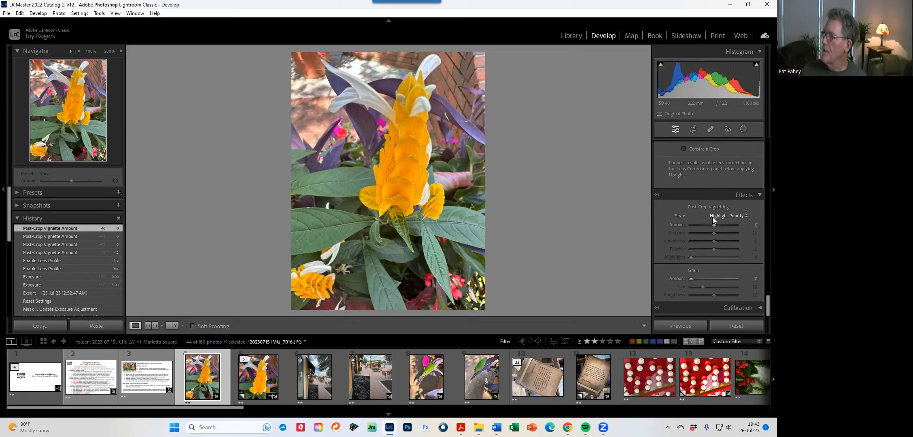
- Turn on Solo Mode for the Develop adjustment panels
{"action": "scroll", "coordinate": [713, 219], "scroll_direction": "up", "scroll_amount": 2}
{"action": "scroll", "coordinate": [713, 214], "scroll_direction": "up", "scroll_amount": 1}
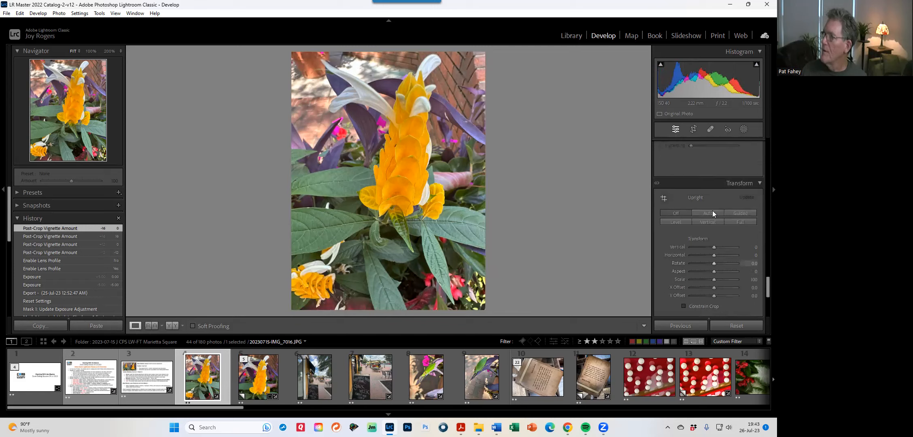
{"action": "scroll", "coordinate": [720, 198], "scroll_direction": "up", "scroll_amount": 5}
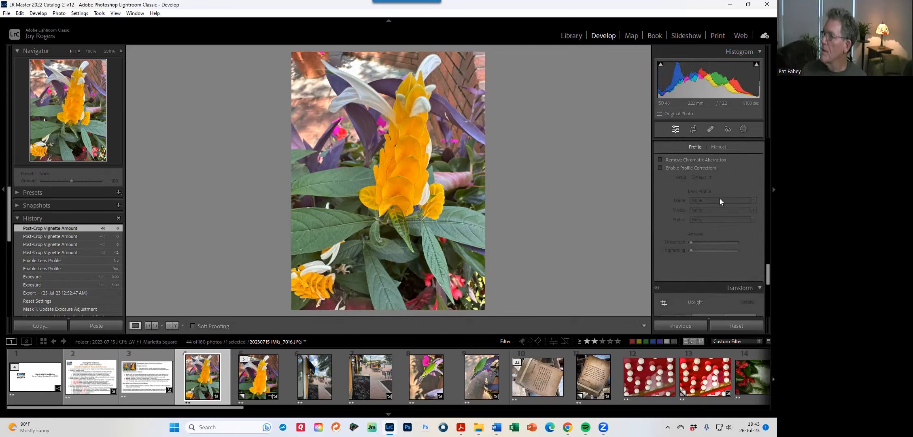
{"action": "scroll", "coordinate": [721, 195], "scroll_direction": "up", "scroll_amount": 6}
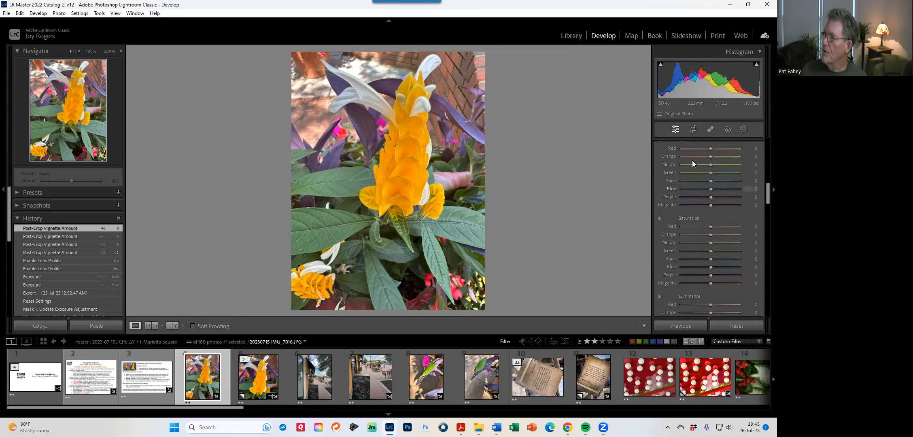
{"action": "scroll", "coordinate": [713, 191], "scroll_direction": "up", "scroll_amount": 4}
{"action": "scroll", "coordinate": [710, 182], "scroll_direction": "up", "scroll_amount": 3}
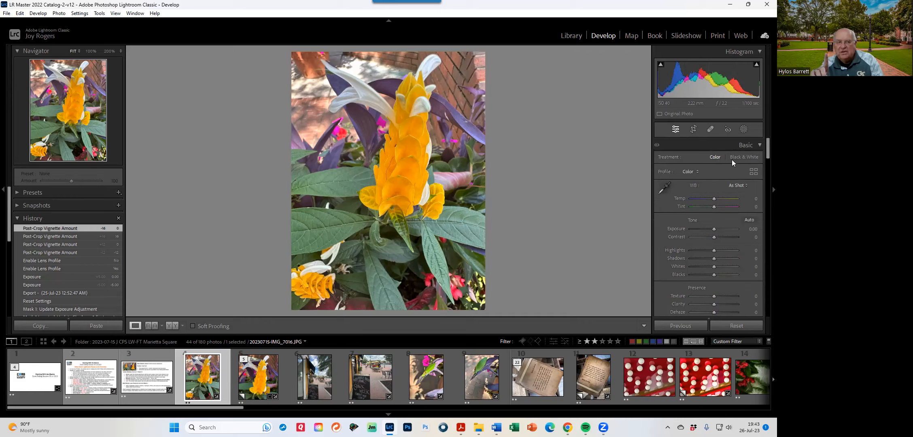
{"action": "right_click", "coordinate": [731, 144]}
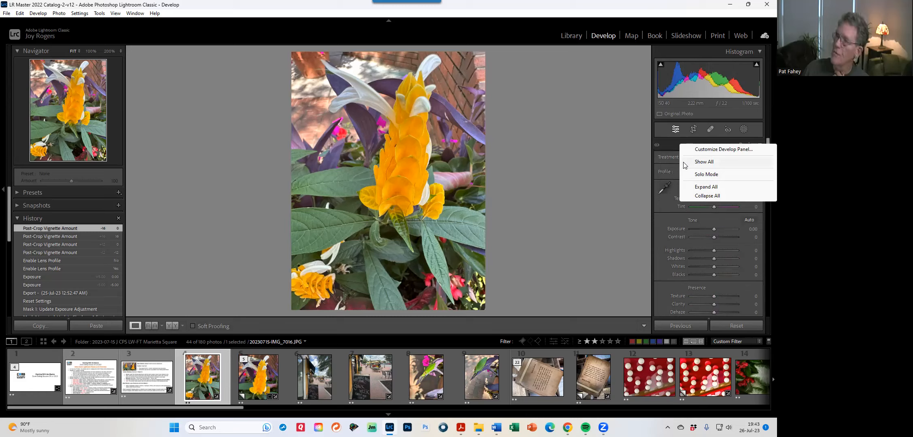
{"action": "left_click", "coordinate": [674, 147]}
{"action": "left_click", "coordinate": [673, 144]}
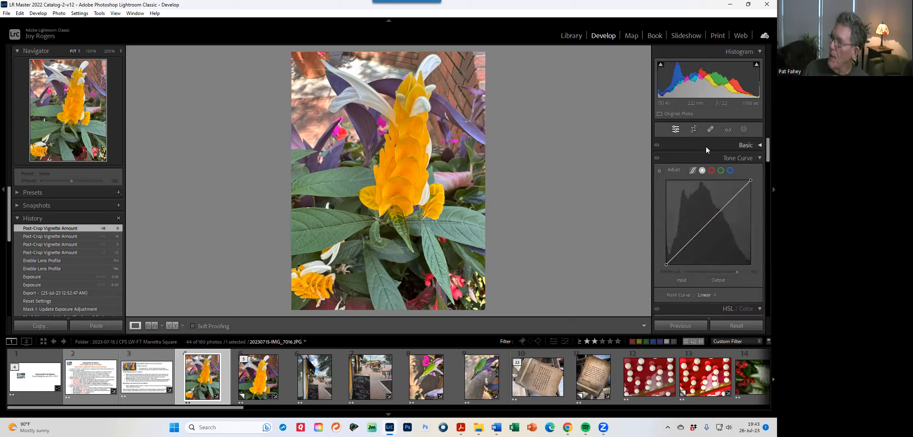
{"action": "right_click", "coordinate": [711, 147]}
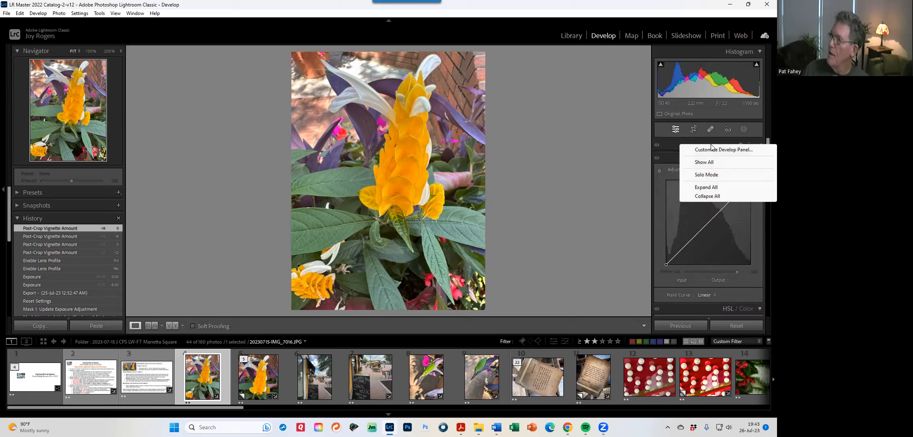
{"action": "left_click", "coordinate": [714, 175]}
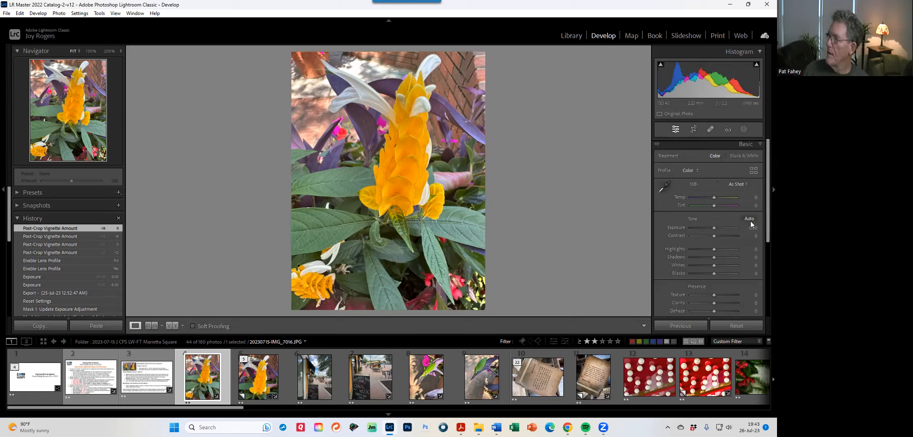
- Expand the Transform panel while Solo Mode is on
{"action": "left_click_drag", "start_coordinate": [764, 225], "coordinate": [762, 317]}
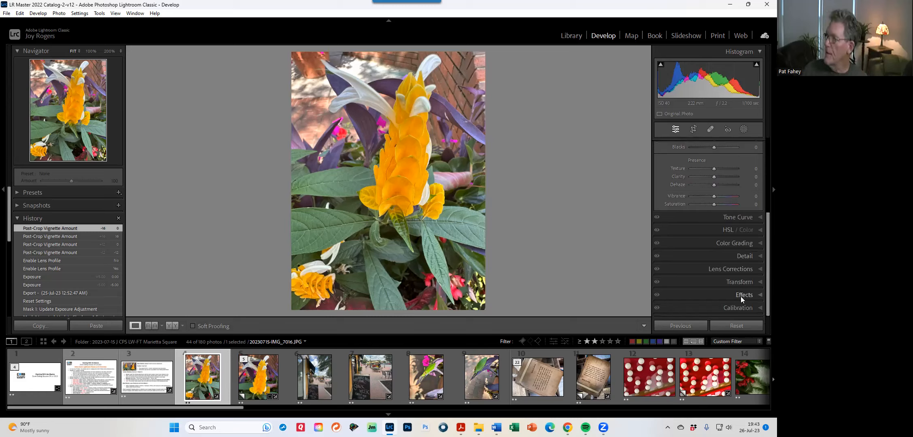
{"action": "left_click", "coordinate": [741, 282]}
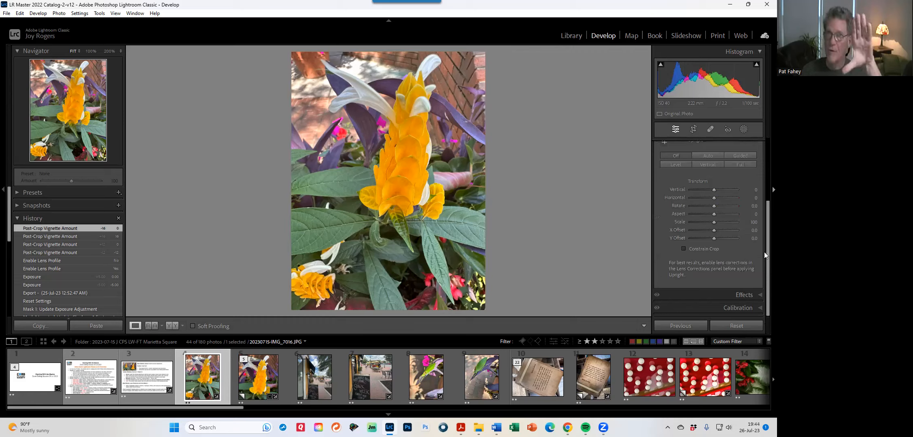
{"action": "left_click_drag", "start_coordinate": [765, 254], "coordinate": [760, 187]}
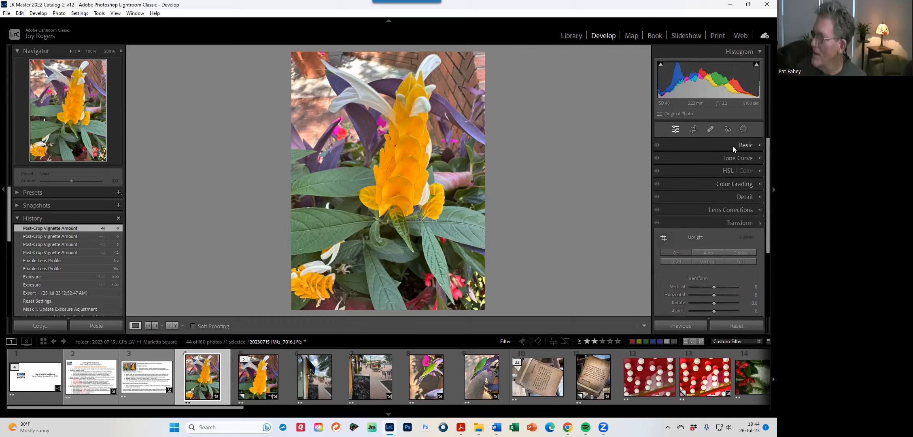
- Turn off Solo Mode for the Develop panels and expand the Basic panel alongside Transform
{"action": "right_click", "coordinate": [700, 146]}
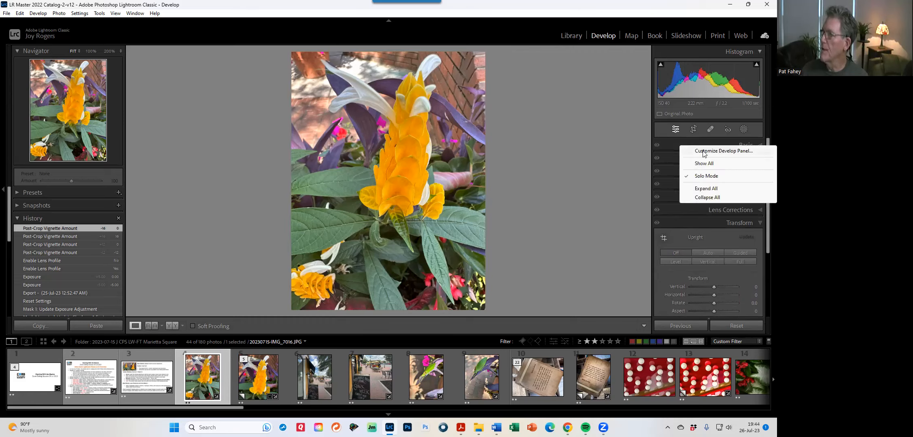
{"action": "left_click", "coordinate": [713, 177]}
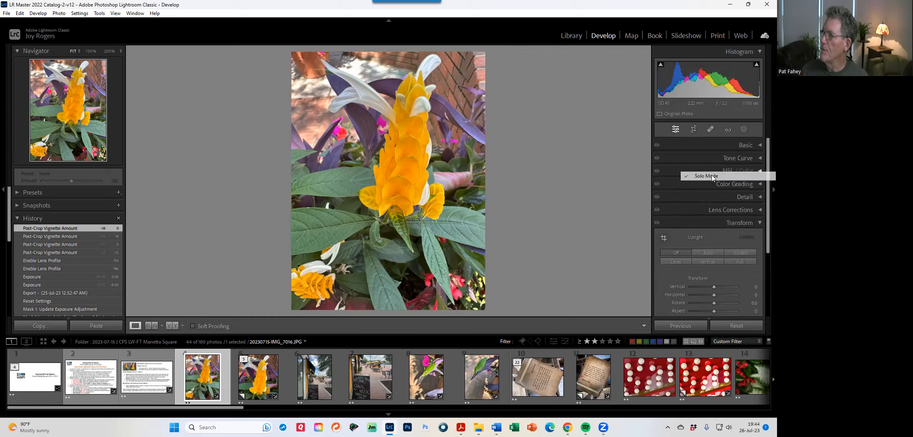
{"action": "left_click", "coordinate": [758, 145]}
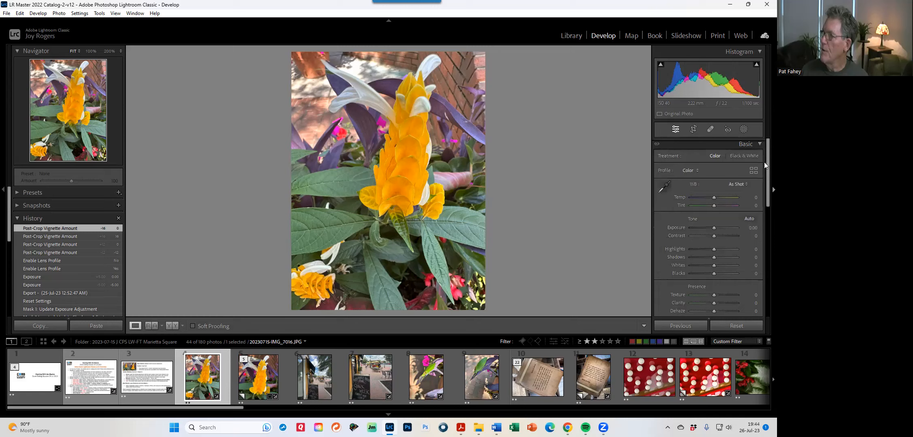
{"action": "left_click_drag", "start_coordinate": [764, 165], "coordinate": [765, 258]}
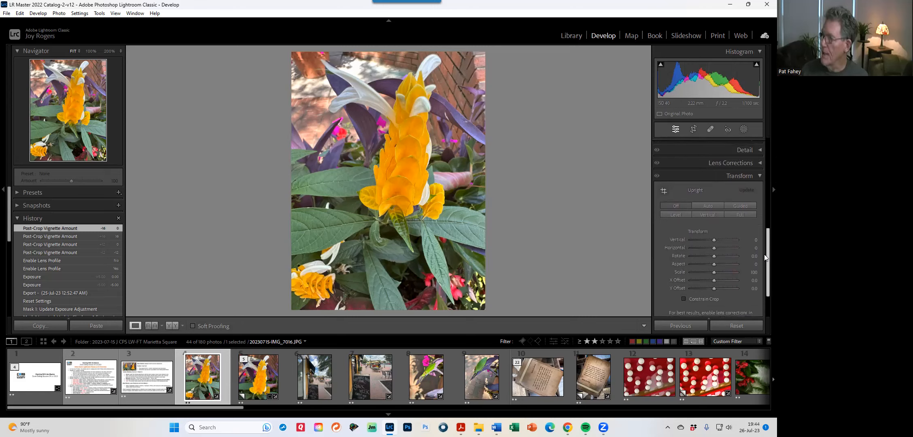
{"action": "scroll", "coordinate": [765, 258], "scroll_direction": "up", "scroll_amount": 5}
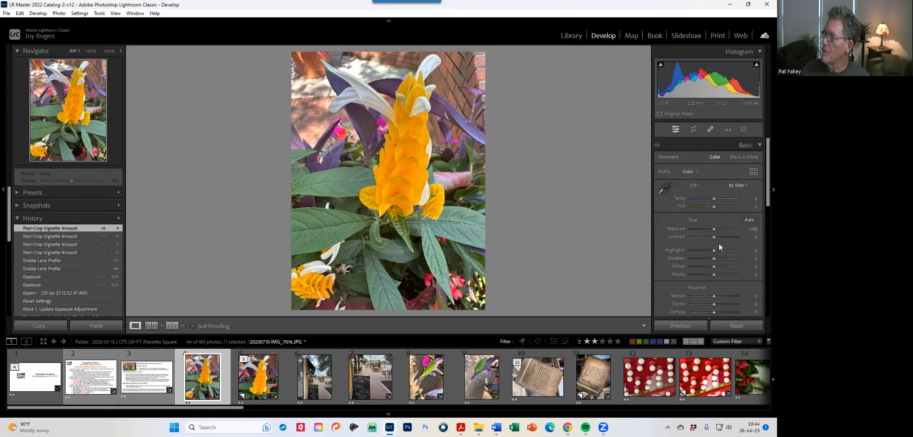
- Lock the crop's aspect ratio, try a tight crop from the lower-left corner, and pull it back to the full frame
{"action": "scroll", "coordinate": [722, 246], "scroll_direction": "down", "scroll_amount": 5}
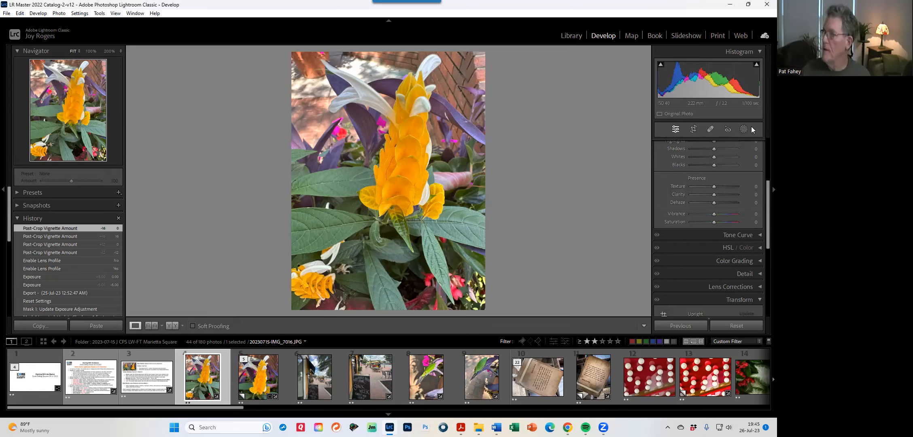
{"action": "left_click", "coordinate": [693, 130]}
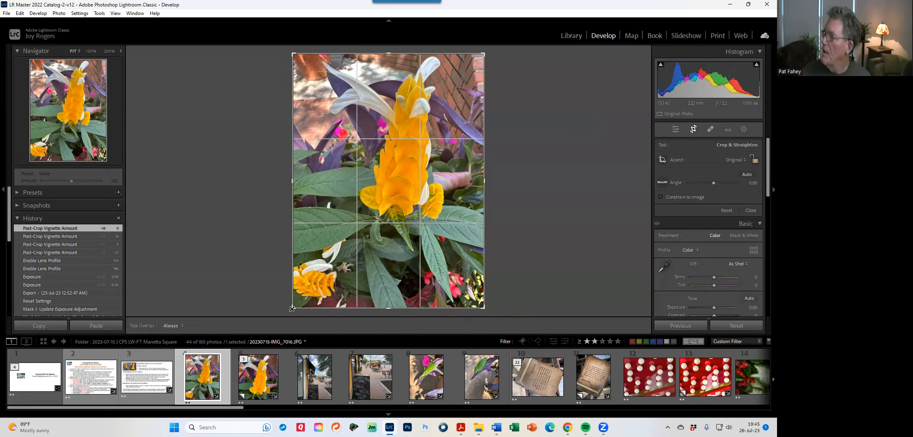
{"action": "left_click", "coordinate": [756, 164]}
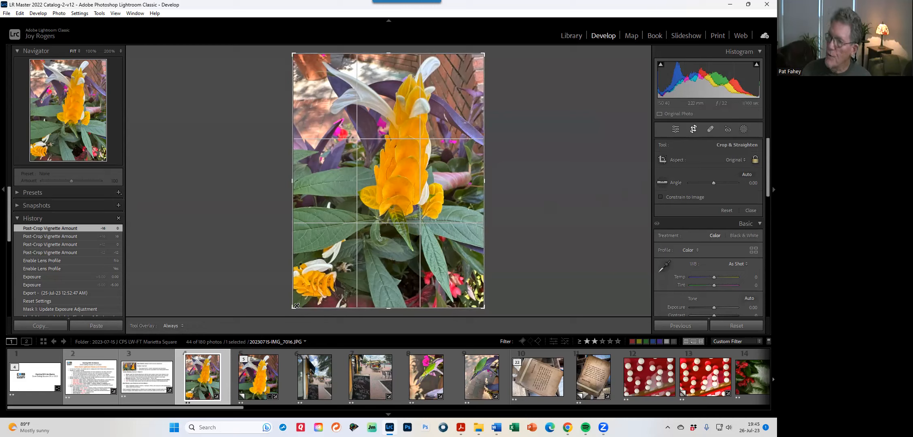
{"action": "left_click_drag", "start_coordinate": [295, 307], "coordinate": [332, 252]}
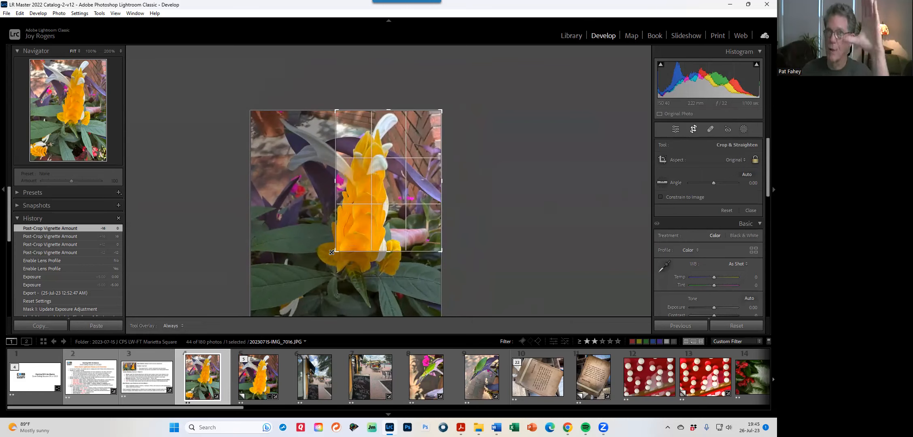
{"action": "left_click_drag", "start_coordinate": [332, 253], "coordinate": [306, 300]}
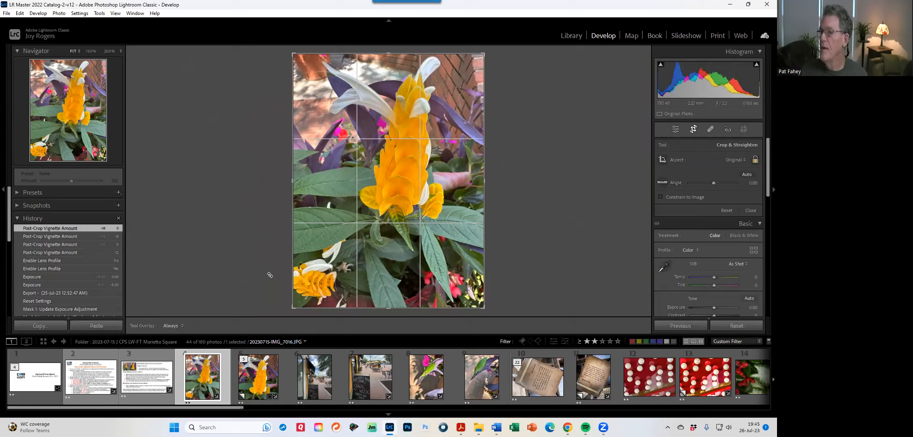
- Crop the photo around the yellow flower at its original proportions, unlock the aspect ratio, and apply the crop
{"action": "left_click_drag", "start_coordinate": [293, 308], "coordinate": [323, 298]}
{"action": "left_click_drag", "start_coordinate": [405, 244], "coordinate": [433, 249]}
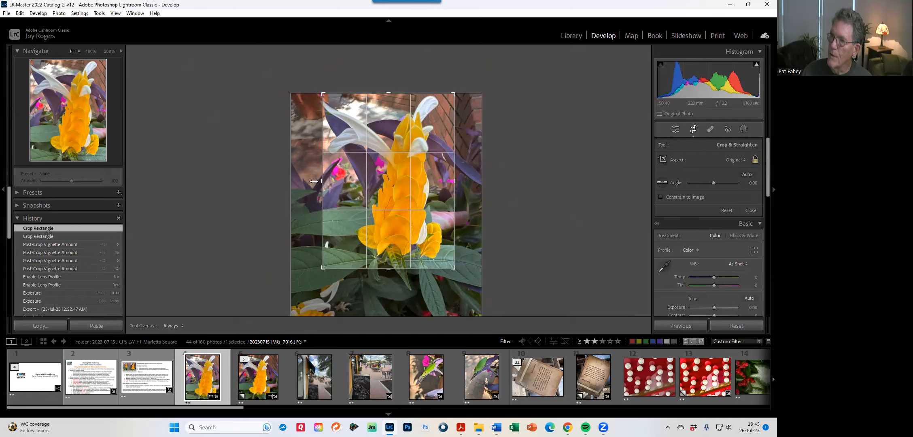
{"action": "left_click_drag", "start_coordinate": [322, 271], "coordinate": [322, 269]}
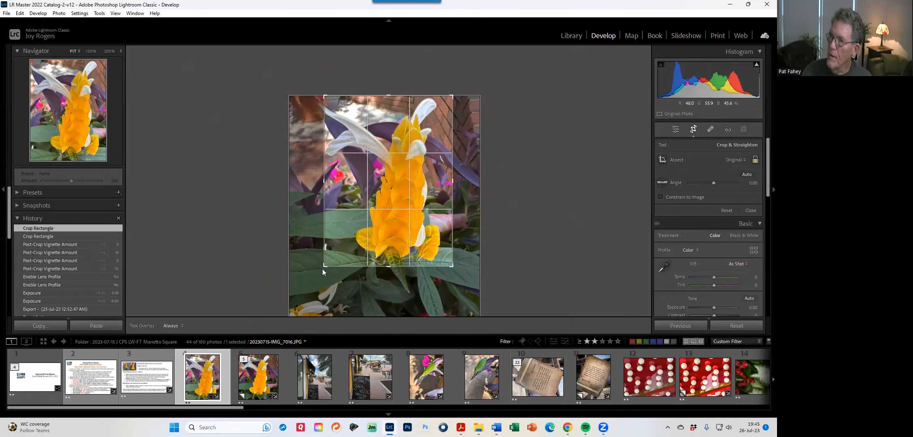
{"action": "left_click", "coordinate": [755, 160]}
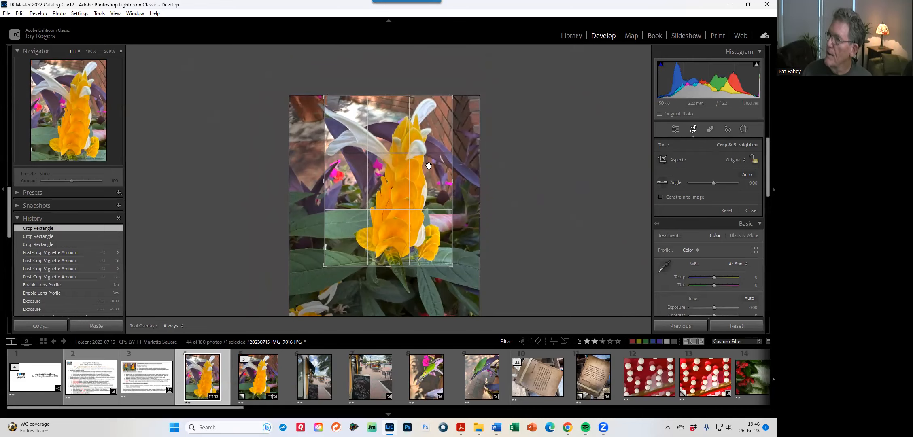
{"action": "key", "text": "Return"}
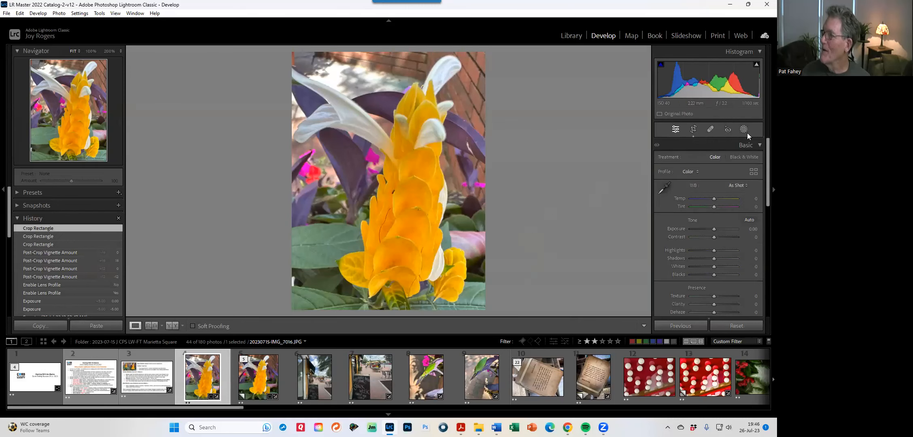
- Reopen the crop and reshape it freely, widening it slightly and raising its lower edge to a landscape frame over the flower's upper half
{"action": "left_click", "coordinate": [694, 128]}
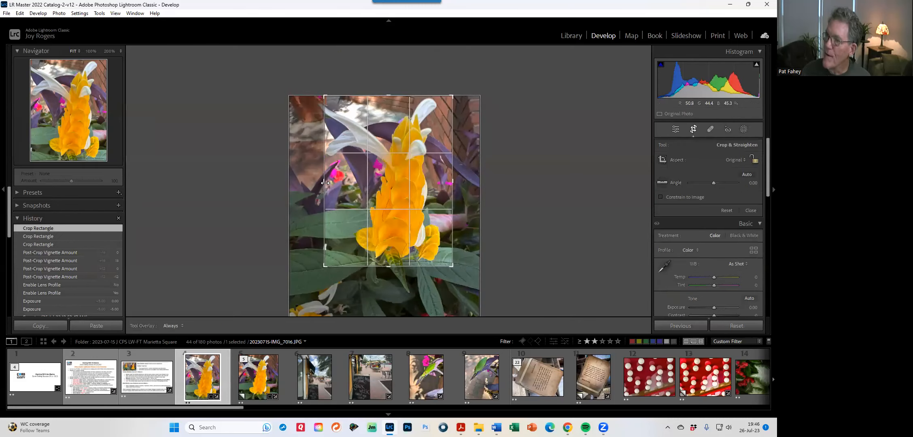
{"action": "left_click_drag", "start_coordinate": [324, 183], "coordinate": [319, 181]}
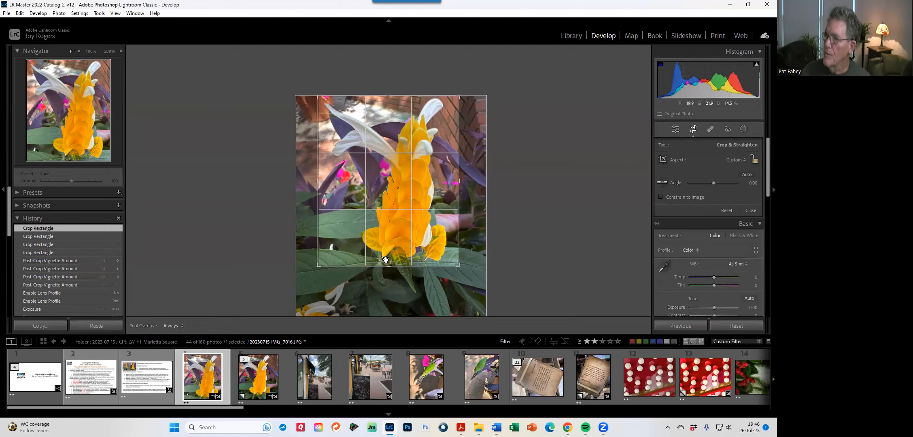
{"action": "left_click_drag", "start_coordinate": [389, 266], "coordinate": [390, 268]}
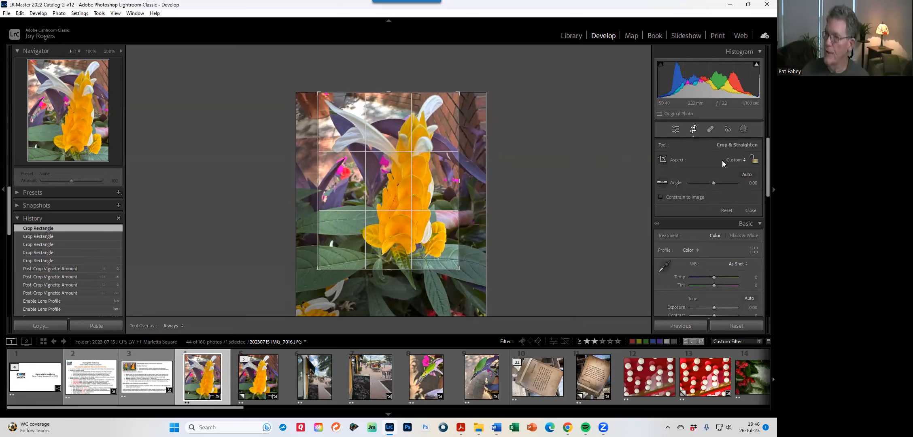
{"action": "left_click_drag", "start_coordinate": [391, 274], "coordinate": [412, 224]}
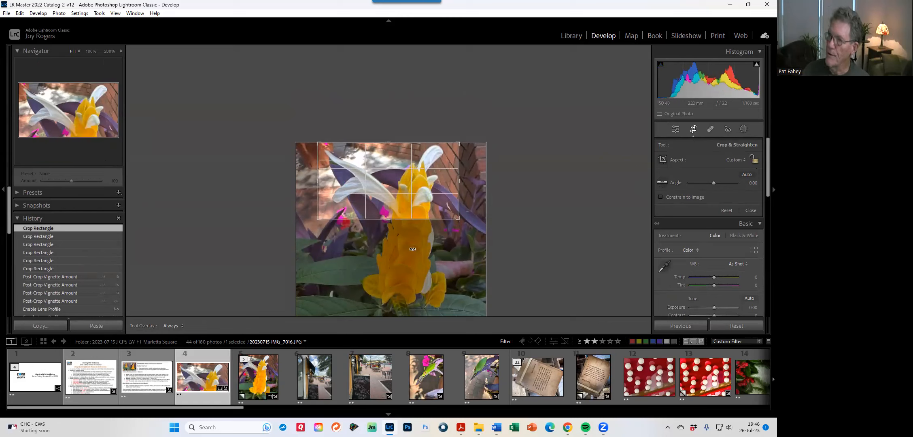
- Lock the crop's aspect ratio again and reset all of the photo's Develop settings
{"action": "left_click", "coordinate": [755, 163]}
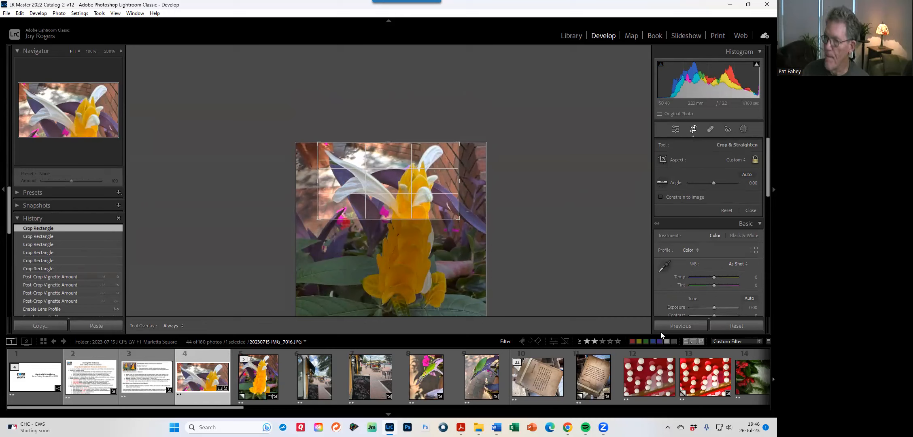
{"action": "left_click", "coordinate": [735, 326]}
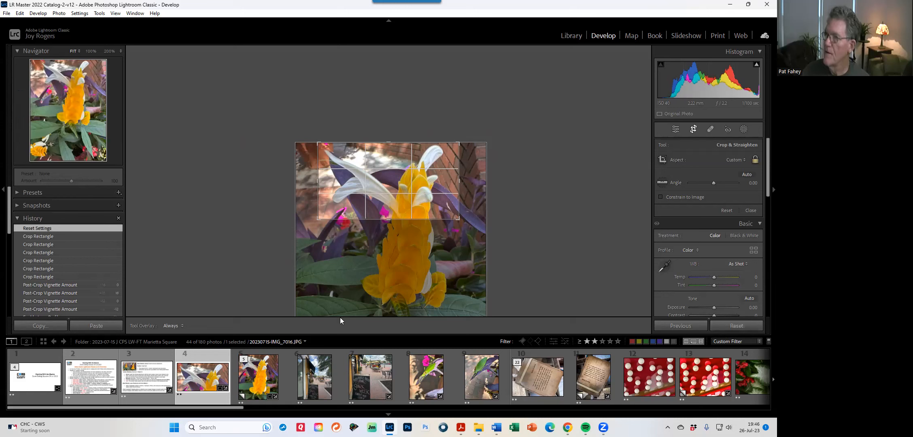
{"action": "left_click", "coordinate": [735, 325]}
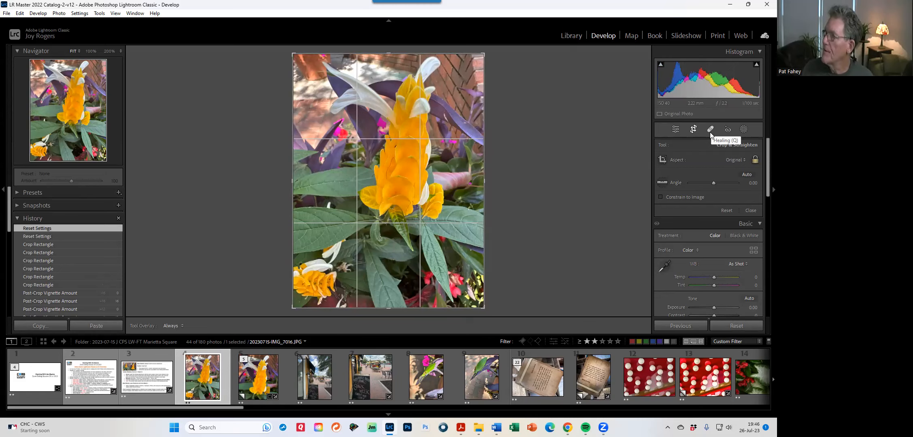
- Paint a content-aware removal at size 78 over the white petal tip above the yellow flower
{"action": "left_click", "coordinate": [711, 133]}
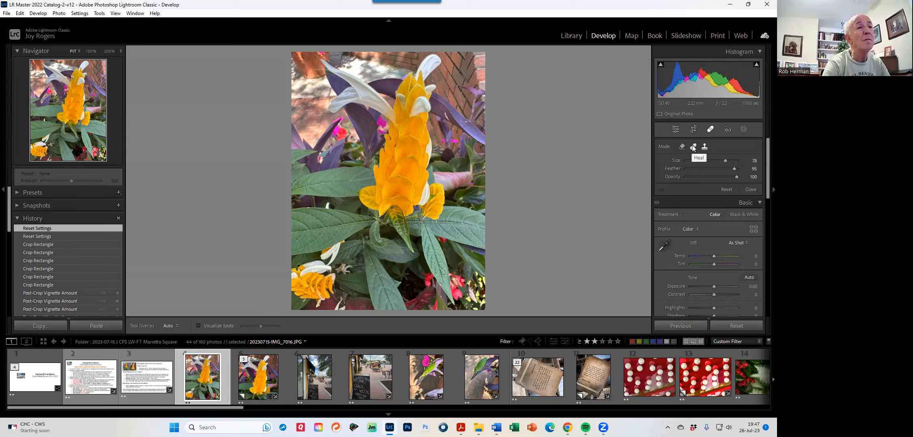
{"action": "left_click", "coordinate": [710, 130]}
{"action": "left_click", "coordinate": [709, 129]}
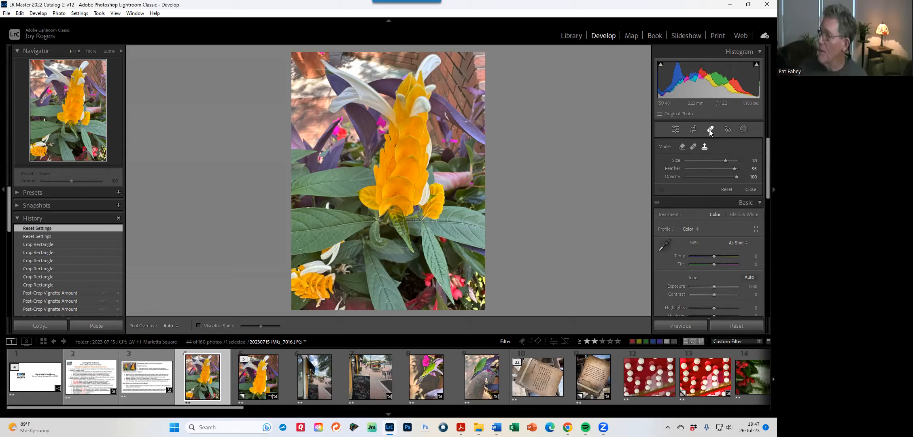
{"action": "left_click", "coordinate": [682, 147]}
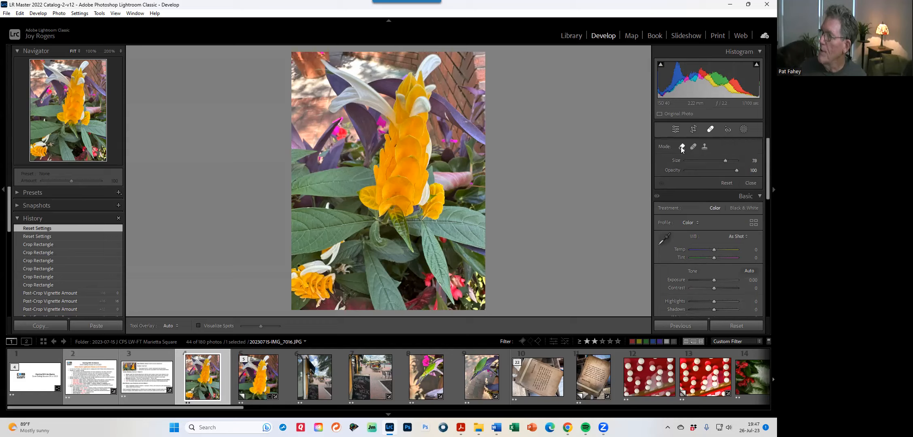
{"action": "mouse_move", "coordinate": [427, 60]}
{"action": "left_mouse_down"}
{"action": "mouse_move", "coordinate": [442, 59]}
{"action": "mouse_move", "coordinate": [426, 74]}
{"action": "mouse_move", "coordinate": [414, 57]}
{"action": "mouse_move", "coordinate": [415, 74]}
{"action": "left_mouse_up"}
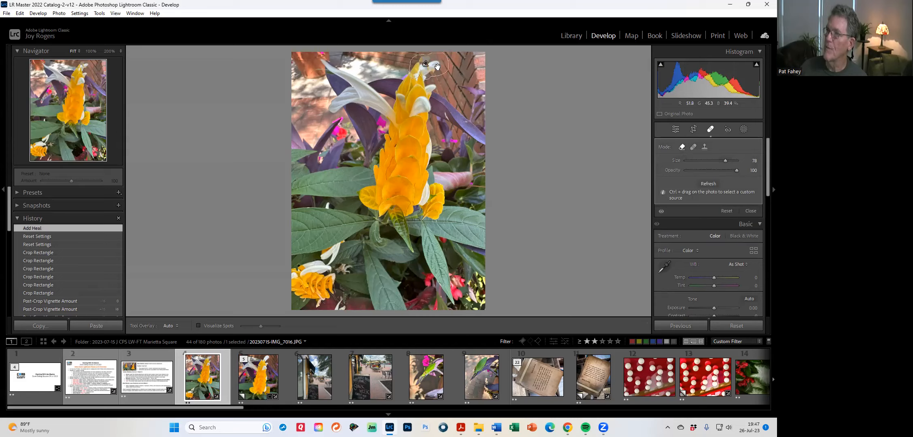
- Switch the petal-tip correction to Heal and try a source beside the flower, and change it to Clone with its source on the brickwork
{"action": "left_click", "coordinate": [694, 147]}
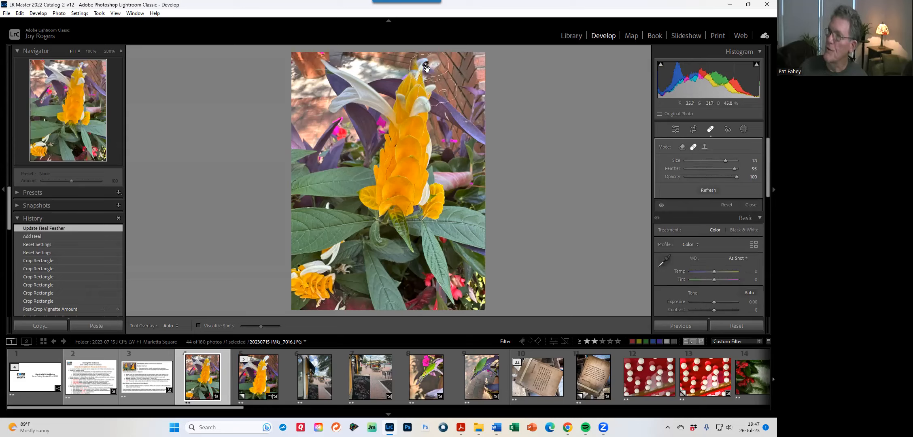
{"action": "mouse_move", "coordinate": [432, 102]}
{"action": "left_mouse_down"}
{"action": "mouse_move", "coordinate": [459, 91]}
{"action": "mouse_move", "coordinate": [386, 80]}
{"action": "left_mouse_up"}
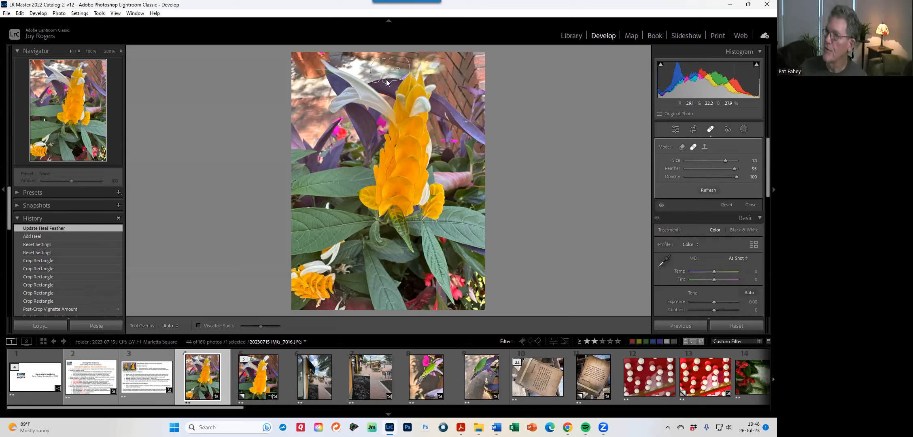
{"action": "left_click", "coordinate": [704, 147]}
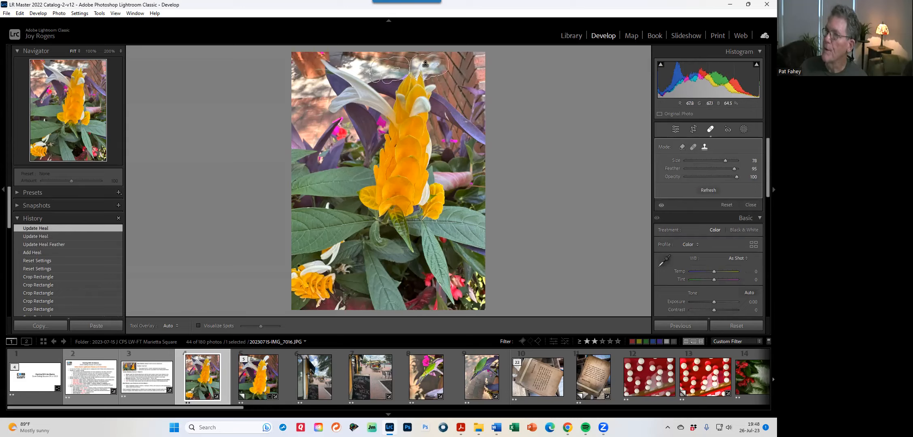
{"action": "left_click_drag", "start_coordinate": [379, 69], "coordinate": [450, 72]}
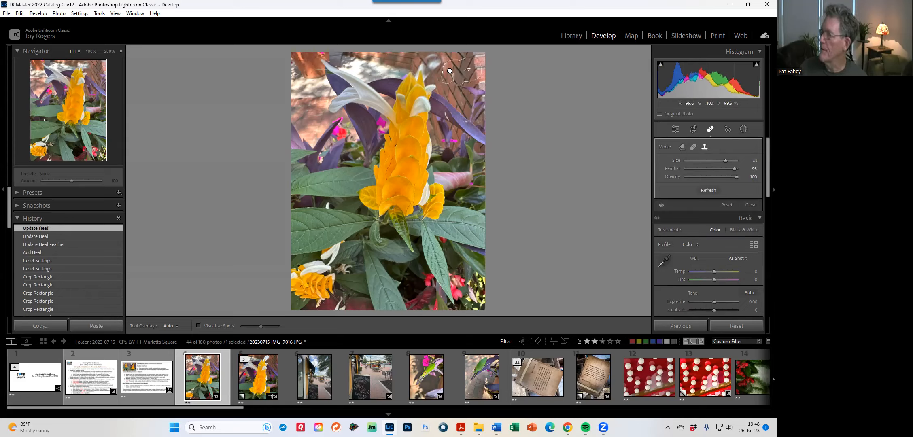
{"action": "left_click_drag", "start_coordinate": [450, 71], "coordinate": [449, 72]}
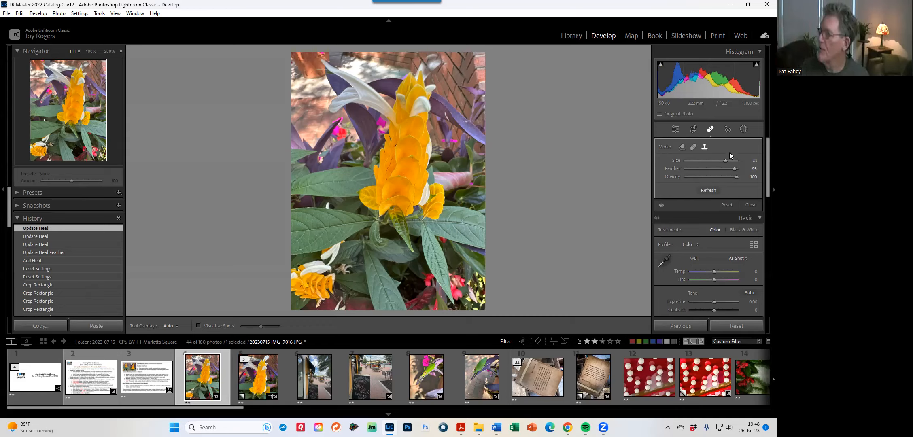
- Set the petal-tip clone correction's feather to 53 and its opacity to 92
{"action": "mouse_move", "coordinate": [721, 169]}
{"action": "left_mouse_down"}
{"action": "mouse_move", "coordinate": [692, 168]}
{"action": "mouse_move", "coordinate": [713, 171]}
{"action": "left_mouse_up"}
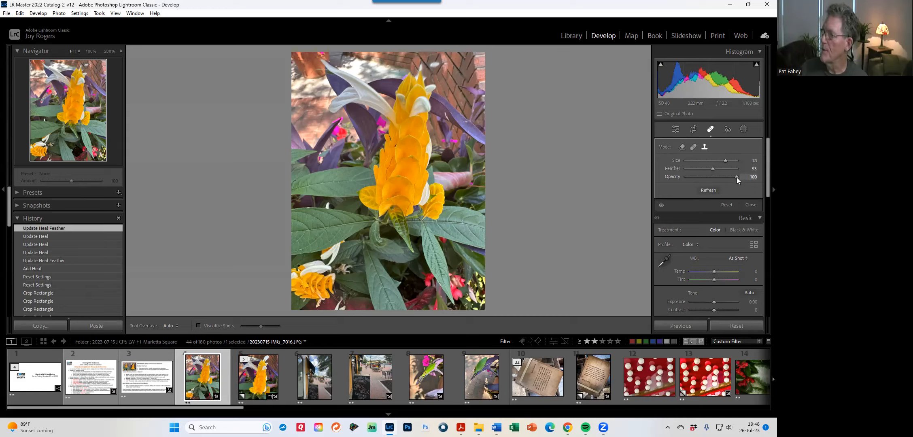
{"action": "mouse_move", "coordinate": [723, 175]}
{"action": "left_mouse_down"}
{"action": "mouse_move", "coordinate": [688, 177]}
{"action": "mouse_move", "coordinate": [733, 177]}
{"action": "left_mouse_up"}
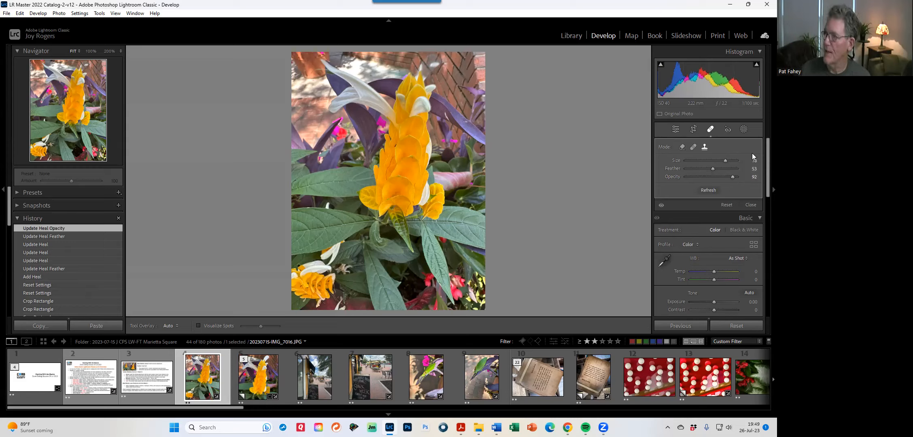
- Add a brush mask and paint it over the yellow flower spike and its white petals, adjusting the brush size to 13
{"action": "left_click", "coordinate": [744, 128]}
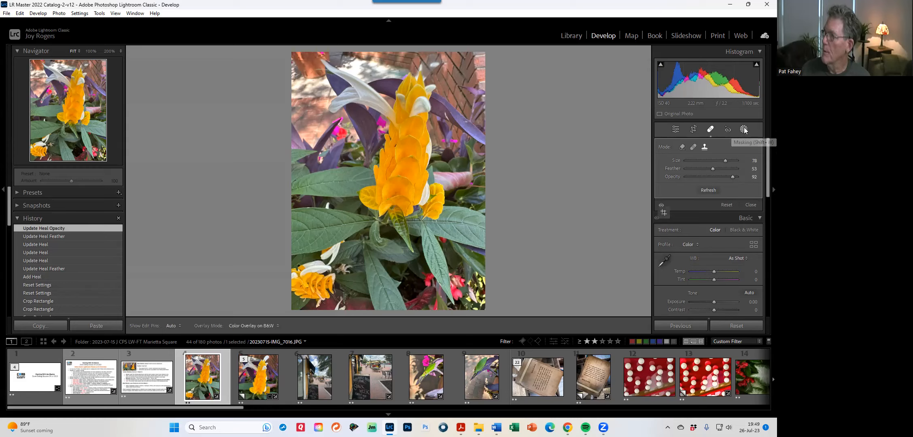
{"action": "left_click", "coordinate": [744, 128]}
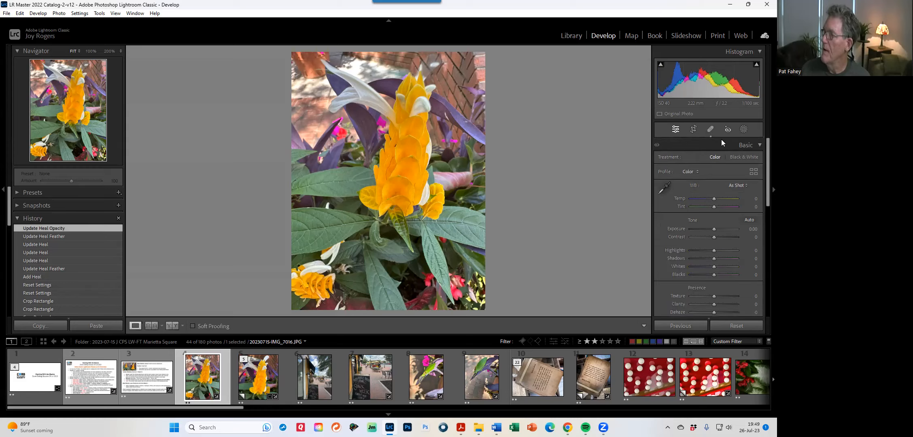
{"action": "left_click", "coordinate": [744, 129]}
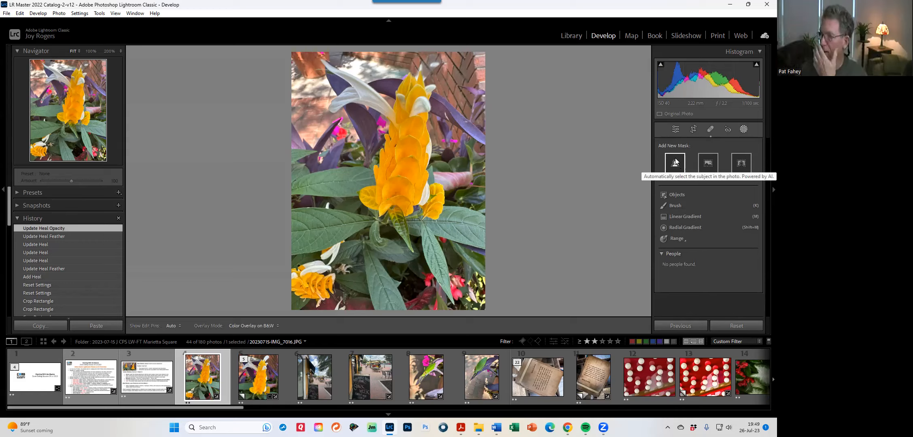
{"action": "left_click", "coordinate": [675, 206]}
{"action": "mouse_move", "coordinate": [419, 78]}
{"action": "left_mouse_down"}
{"action": "mouse_move", "coordinate": [428, 98]}
{"action": "mouse_move", "coordinate": [429, 163]}
{"action": "mouse_move", "coordinate": [411, 210]}
{"action": "mouse_move", "coordinate": [394, 216]}
{"action": "mouse_move", "coordinate": [366, 198]}
{"action": "mouse_move", "coordinate": [396, 111]}
{"action": "mouse_move", "coordinate": [318, 62]}
{"action": "mouse_move", "coordinate": [353, 90]}
{"action": "mouse_move", "coordinate": [327, 117]}
{"action": "left_mouse_up"}
{"action": "mouse_move", "coordinate": [387, 107]}
{"action": "left_mouse_down"}
{"action": "mouse_move", "coordinate": [406, 98]}
{"action": "mouse_move", "coordinate": [405, 80]}
{"action": "mouse_move", "coordinate": [401, 194]}
{"action": "mouse_move", "coordinate": [417, 107]}
{"action": "mouse_move", "coordinate": [405, 194]}
{"action": "mouse_move", "coordinate": [393, 156]}
{"action": "mouse_move", "coordinate": [381, 217]}
{"action": "mouse_move", "coordinate": [394, 179]}
{"action": "mouse_move", "coordinate": [423, 164]}
{"action": "mouse_move", "coordinate": [412, 205]}
{"action": "mouse_move", "coordinate": [421, 109]}
{"action": "mouse_move", "coordinate": [424, 199]}
{"action": "mouse_move", "coordinate": [358, 184]}
{"action": "left_mouse_up"}
{"action": "scroll", "coordinate": [401, 167], "scroll_direction": "up", "scroll_amount": 7}
{"action": "scroll", "coordinate": [348, 160], "scroll_direction": "down", "scroll_amount": 1}
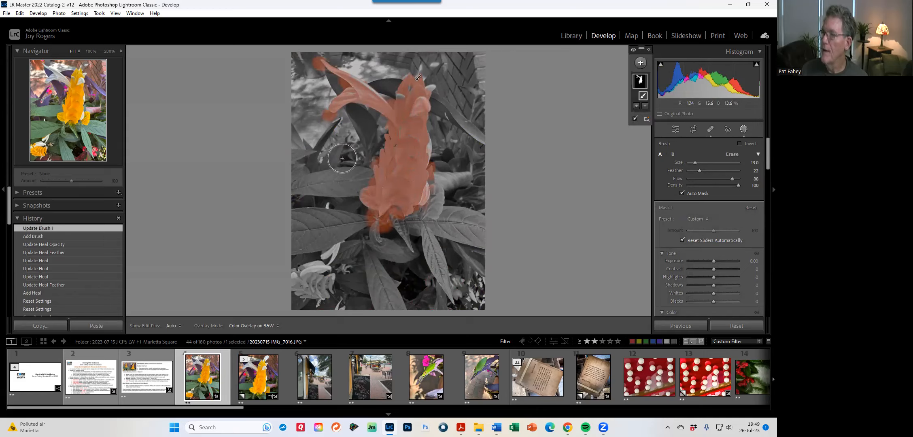
- Erase the mask's overspill around the flower's edges and base, and touch up the mask at its lower-left petal
{"action": "key", "text": "alt"}
{"action": "mouse_move", "coordinate": [376, 149]}
{"action": "left_mouse_down"}
{"action": "mouse_move", "coordinate": [372, 156]}
{"action": "mouse_move", "coordinate": [364, 126]}
{"action": "mouse_move", "coordinate": [318, 118]}
{"action": "mouse_move", "coordinate": [314, 58]}
{"action": "mouse_move", "coordinate": [351, 52]}
{"action": "left_mouse_up"}
{"action": "left_click_drag", "start_coordinate": [439, 162], "coordinate": [442, 173]}
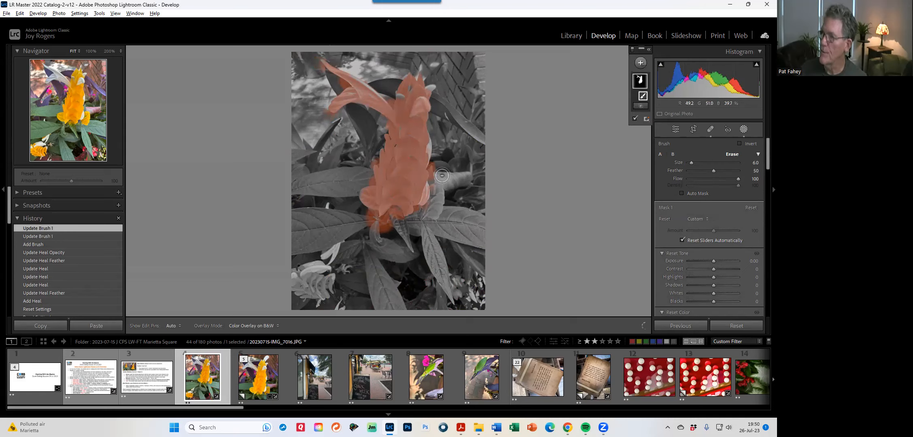
{"action": "mouse_move", "coordinate": [425, 214]}
{"action": "left_mouse_down"}
{"action": "mouse_move", "coordinate": [393, 222]}
{"action": "mouse_move", "coordinate": [394, 209]}
{"action": "mouse_move", "coordinate": [385, 225]}
{"action": "mouse_move", "coordinate": [371, 222]}
{"action": "mouse_move", "coordinate": [372, 231]}
{"action": "mouse_move", "coordinate": [386, 226]}
{"action": "left_mouse_up"}
{"action": "left_click_drag", "start_coordinate": [363, 179], "coordinate": [365, 163]}
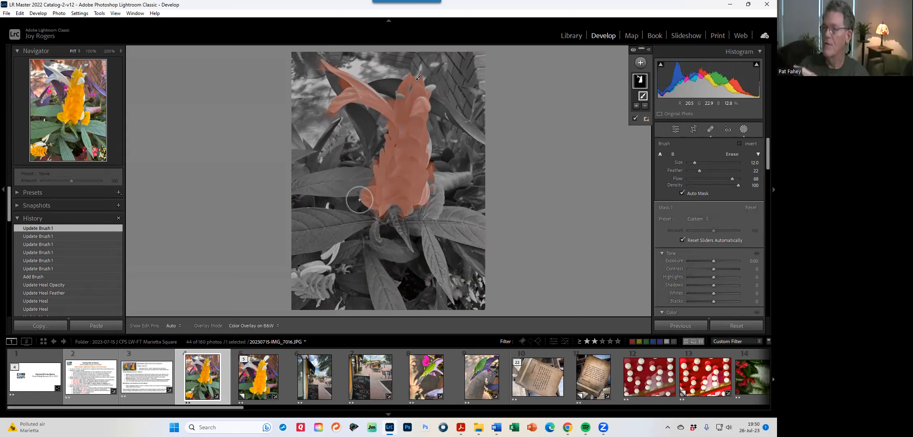
{"action": "left_click", "coordinate": [359, 200]}
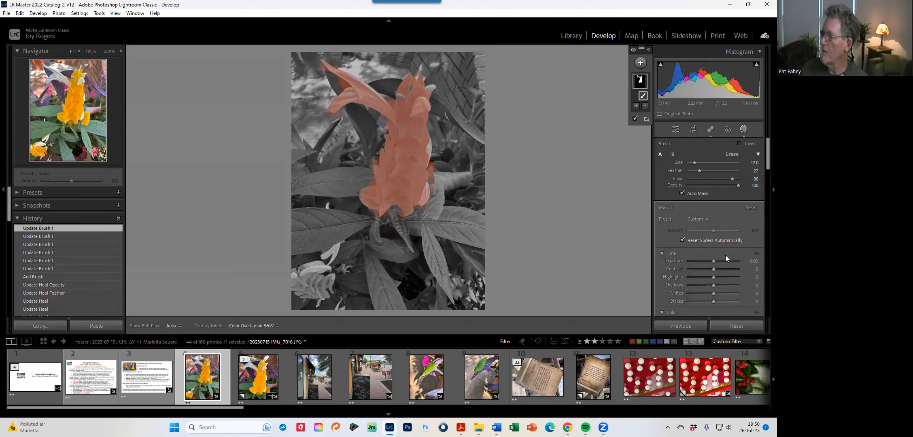
{"action": "scroll", "coordinate": [723, 262], "scroll_direction": "down", "scroll_amount": 2}
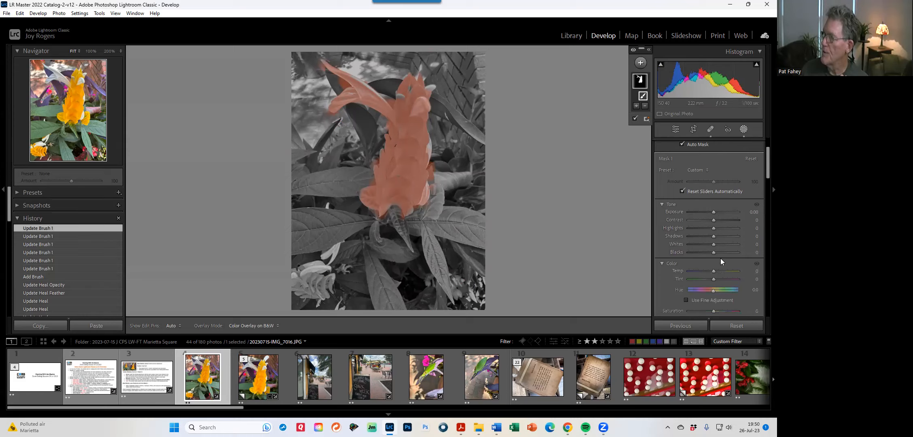
- Examine the brush mask's Tone, Color, Curve, Effects and Detail adjustments down to the Basic panel
{"action": "scroll", "coordinate": [719, 258], "scroll_direction": "down", "scroll_amount": 2}
{"action": "scroll", "coordinate": [719, 253], "scroll_direction": "down", "scroll_amount": 2}
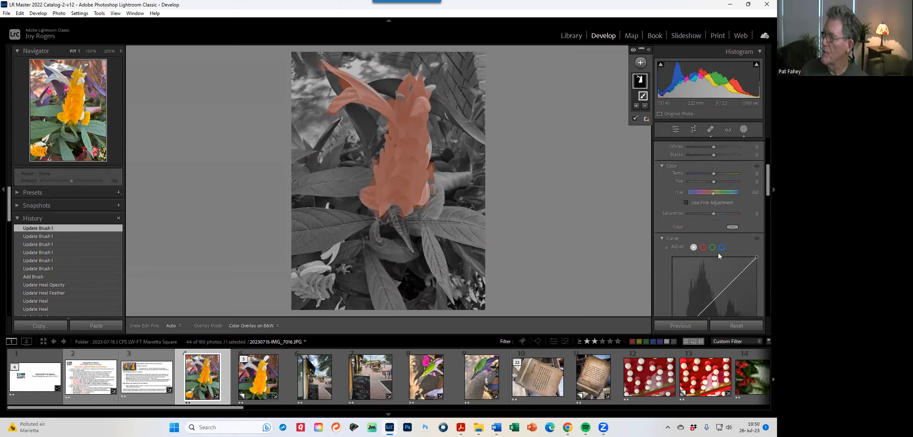
{"action": "scroll", "coordinate": [719, 252], "scroll_direction": "down", "scroll_amount": 2}
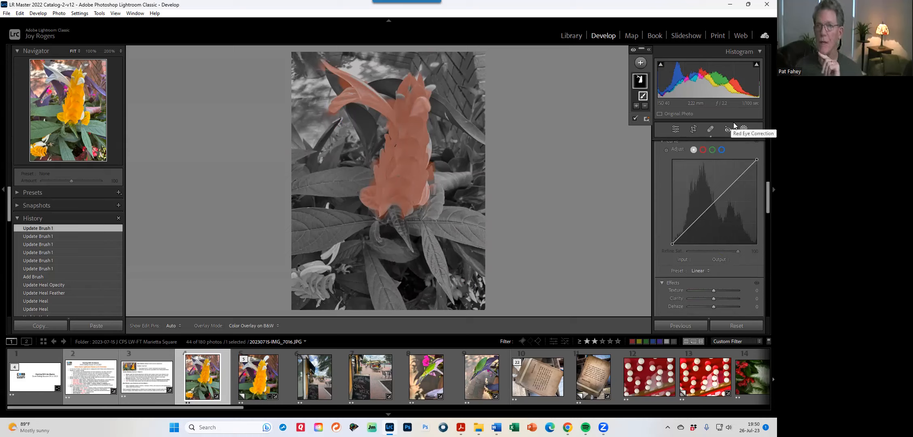
{"action": "scroll", "coordinate": [712, 227], "scroll_direction": "up", "scroll_amount": 10}
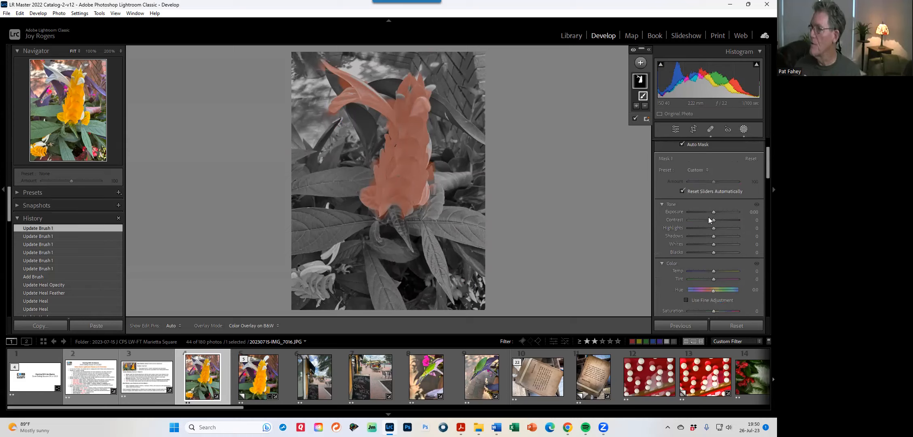
{"action": "scroll", "coordinate": [699, 209], "scroll_direction": "down", "scroll_amount": 2}
{"action": "scroll", "coordinate": [699, 209], "scroll_direction": "down", "scroll_amount": 4}
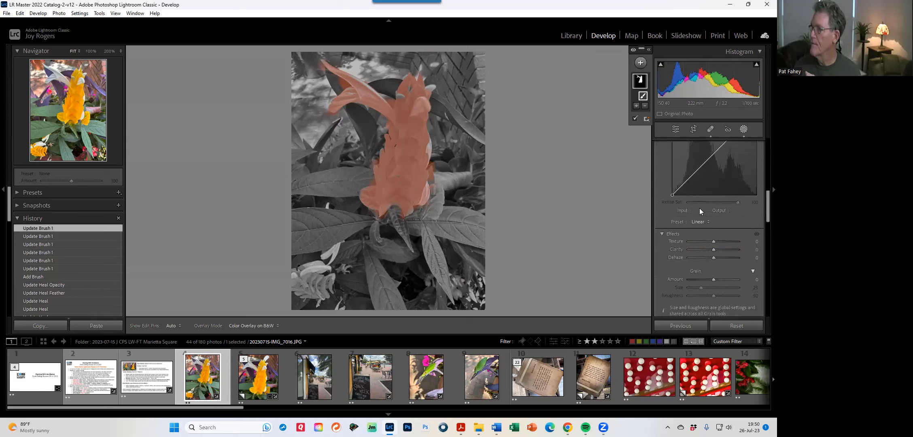
{"action": "scroll", "coordinate": [699, 208], "scroll_direction": "down", "scroll_amount": 2}
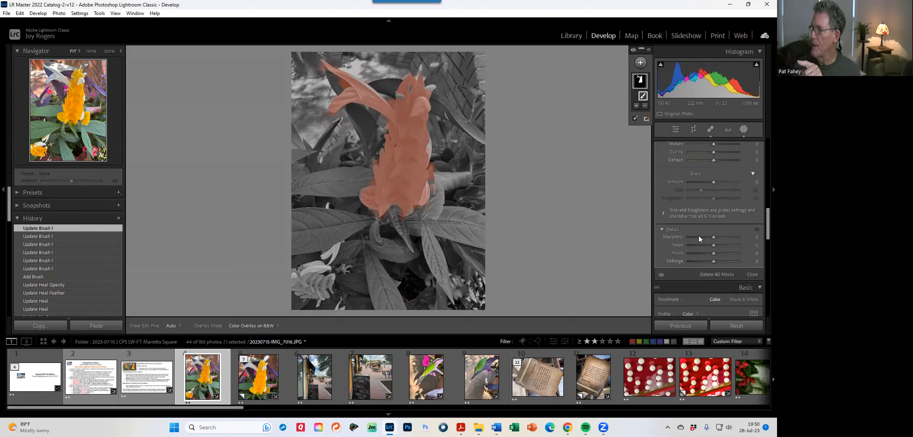
{"action": "scroll", "coordinate": [724, 293], "scroll_direction": "down", "scroll_amount": 2}
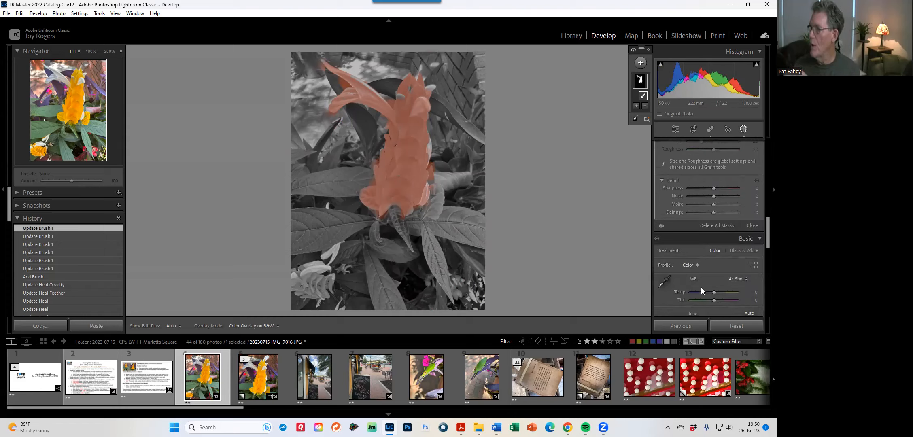
- Try the whole photo's Basic exposure at -5.00, and set it to +0.09
{"action": "scroll", "coordinate": [707, 292], "scroll_direction": "down", "scroll_amount": 2}
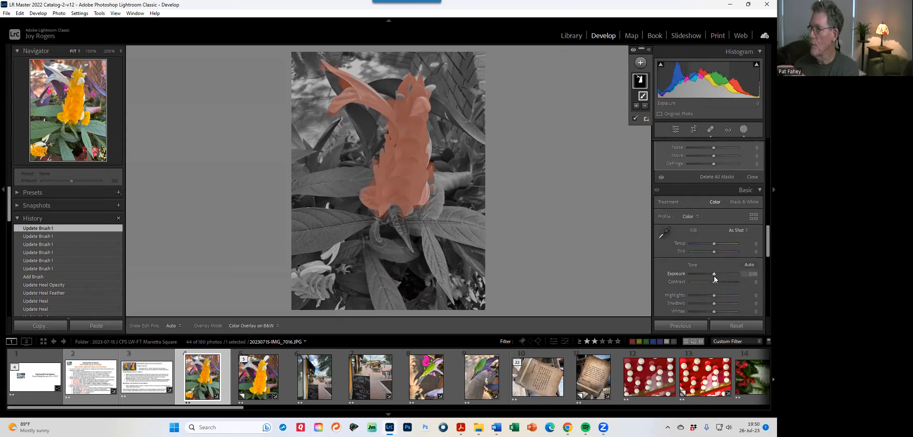
{"action": "left_click_drag", "start_coordinate": [713, 275], "coordinate": [627, 279]}
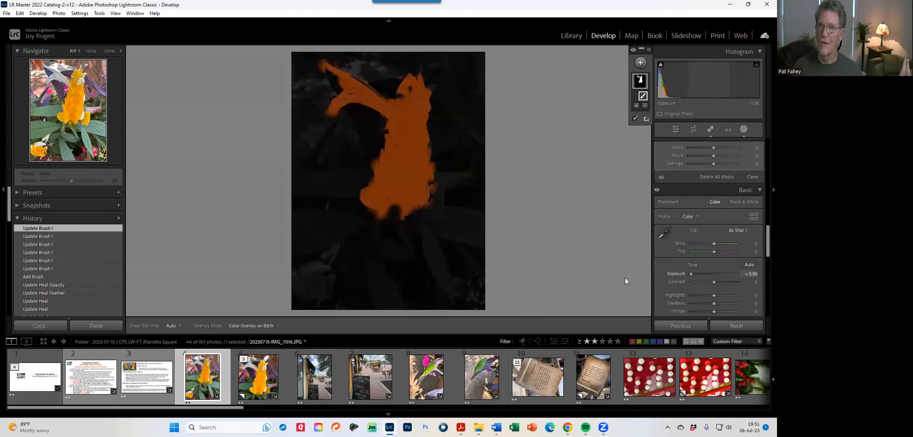
{"action": "left_click_drag", "start_coordinate": [698, 278], "coordinate": [713, 279]}
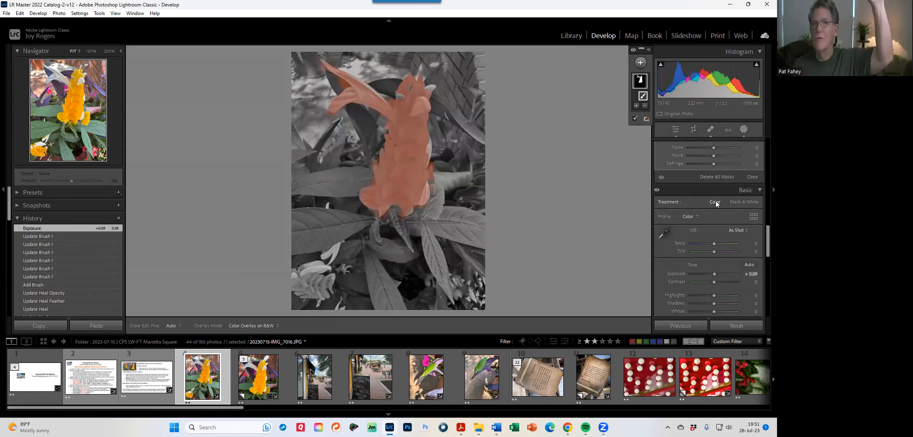
- Review the brush mask's own Tone, Color, Curve, Effects and Detail adjustments against the global Basic settings
{"action": "scroll", "coordinate": [716, 201], "scroll_direction": "down", "scroll_amount": 5}
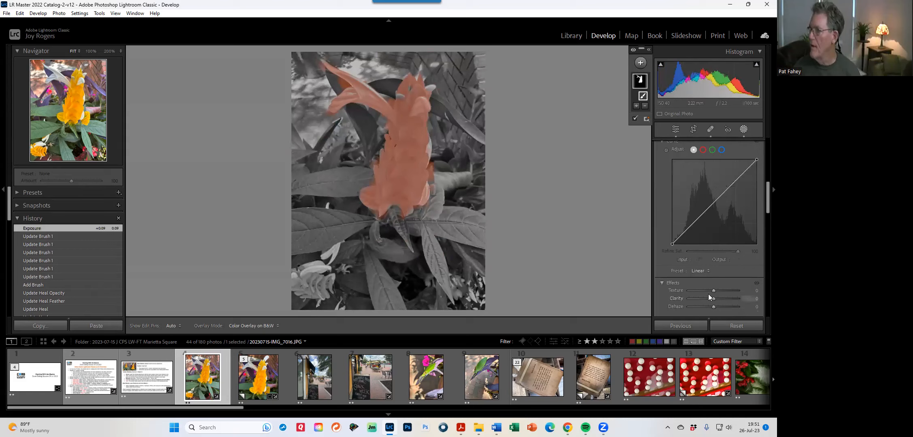
{"action": "scroll", "coordinate": [717, 293], "scroll_direction": "down", "scroll_amount": 5}
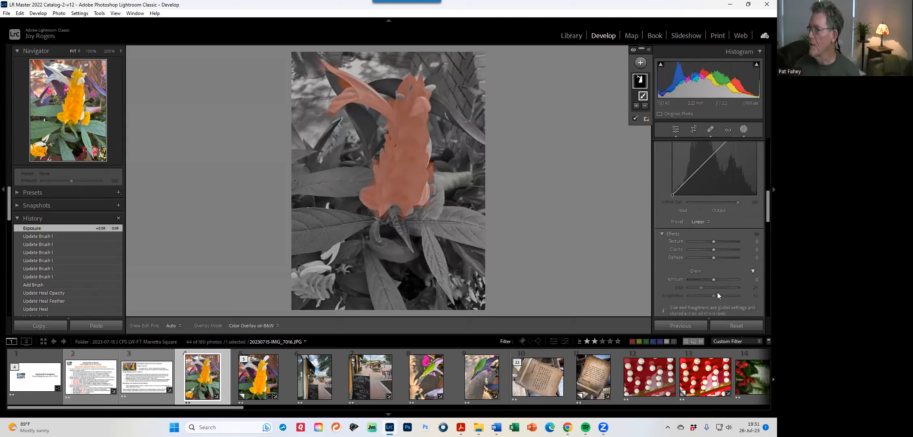
{"action": "scroll", "coordinate": [718, 290], "scroll_direction": "up", "scroll_amount": 5}
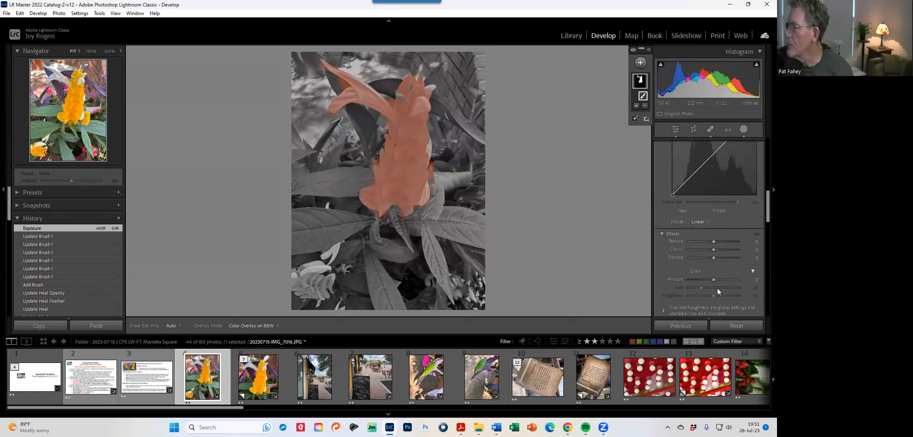
{"action": "scroll", "coordinate": [718, 291], "scroll_direction": "up", "scroll_amount": 1}
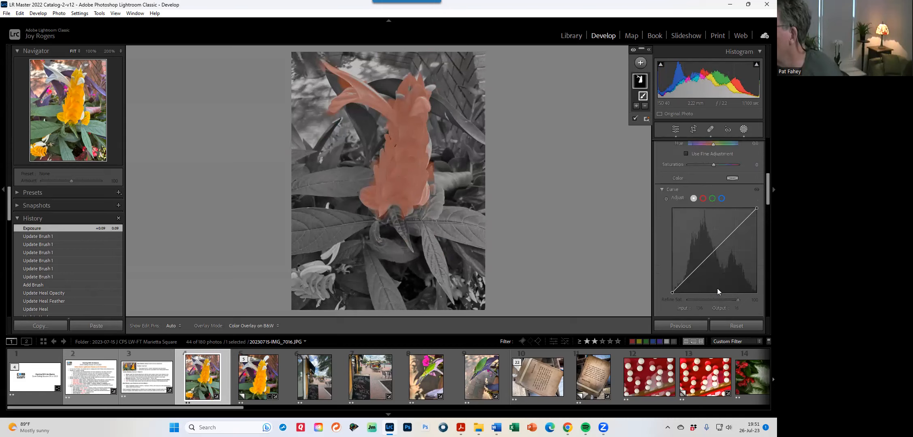
{"action": "scroll", "coordinate": [719, 208], "scroll_direction": "up", "scroll_amount": 3}
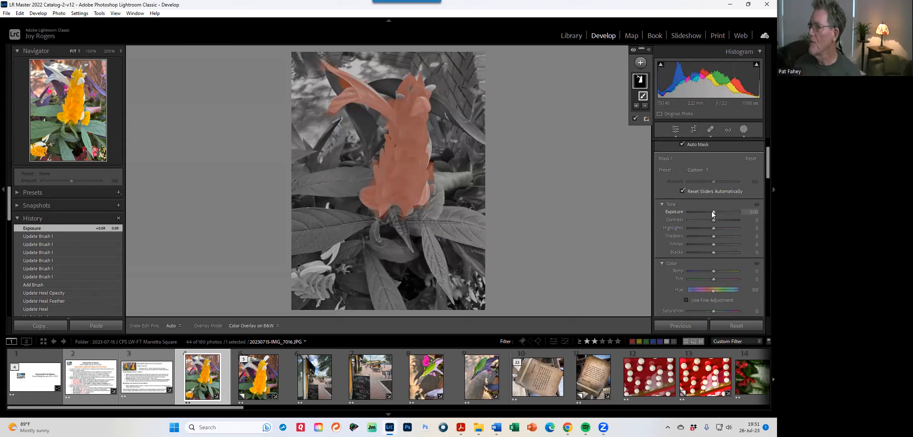
{"action": "mouse_move", "coordinate": [713, 211]}
{"action": "left_mouse_down"}
{"action": "mouse_move", "coordinate": [673, 215]}
{"action": "mouse_move", "coordinate": [721, 216]}
{"action": "mouse_move", "coordinate": [699, 220]}
{"action": "mouse_move", "coordinate": [715, 218]}
{"action": "left_mouse_up"}
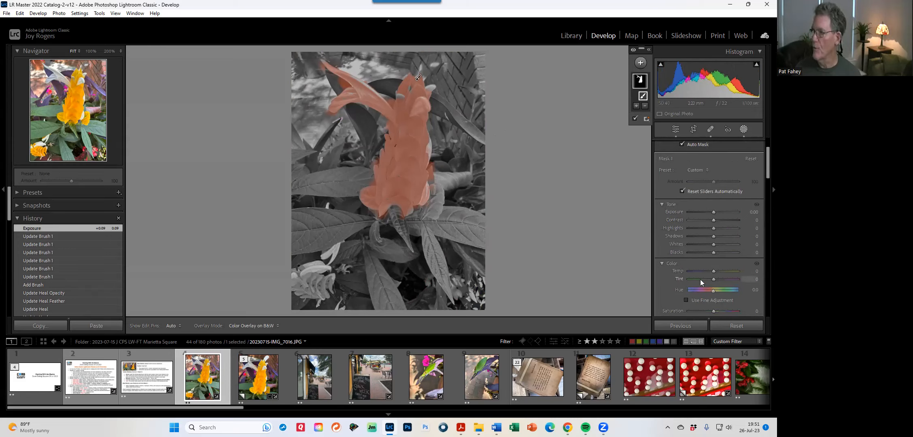
{"action": "scroll", "coordinate": [702, 277], "scroll_direction": "down", "scroll_amount": 5}
{"action": "scroll", "coordinate": [705, 269], "scroll_direction": "down", "scroll_amount": 3}
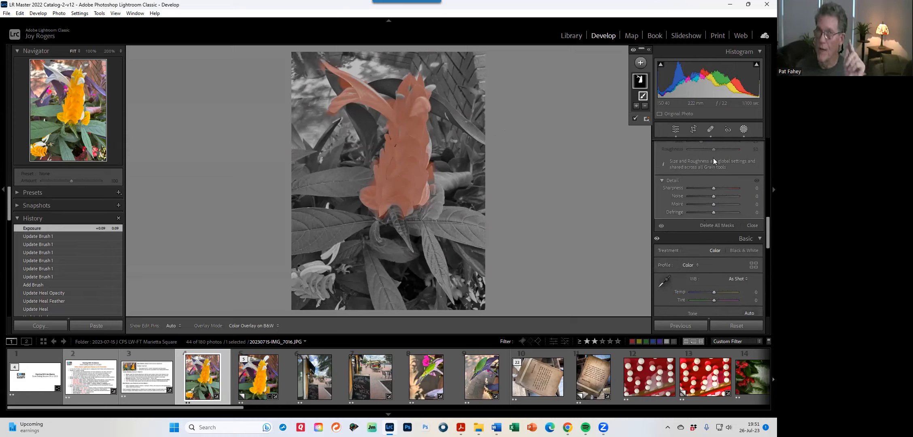
{"action": "scroll", "coordinate": [713, 158], "scroll_direction": "up", "scroll_amount": 3}
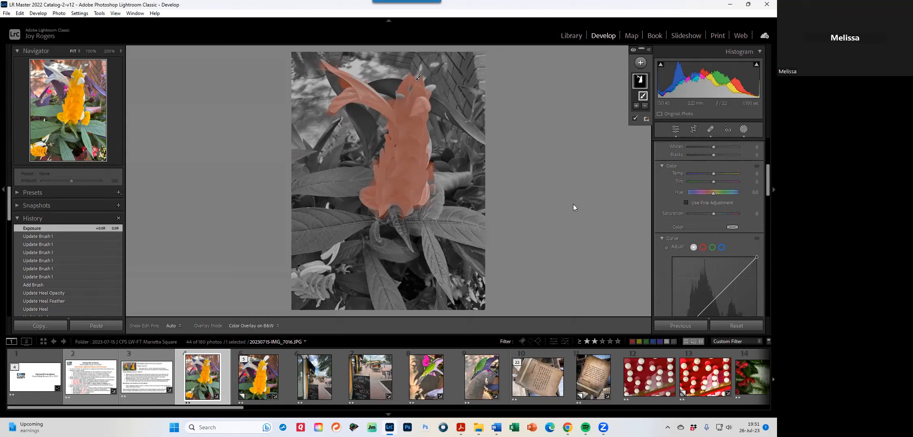
- Leave masking, reopen and close it once more, and look over the global panels from Basic to Transform
{"action": "left_click", "coordinate": [675, 128]}
{"action": "scroll", "coordinate": [710, 186], "scroll_direction": "up", "scroll_amount": 5}
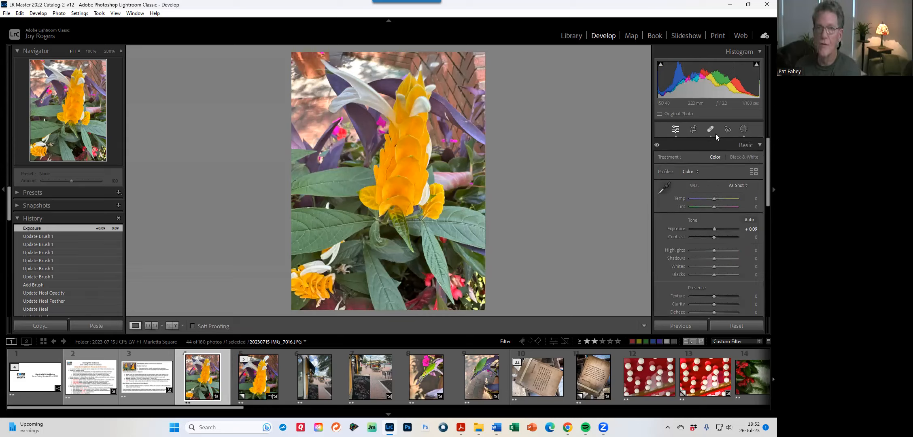
{"action": "left_click", "coordinate": [744, 129]}
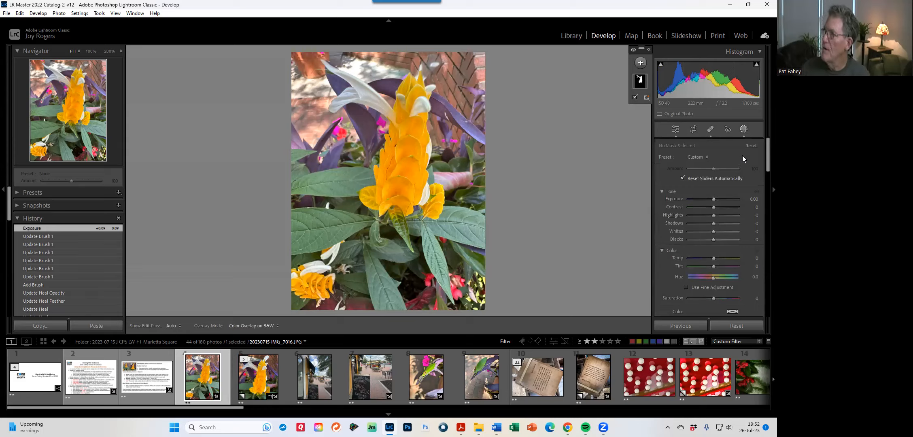
{"action": "left_click", "coordinate": [744, 129]}
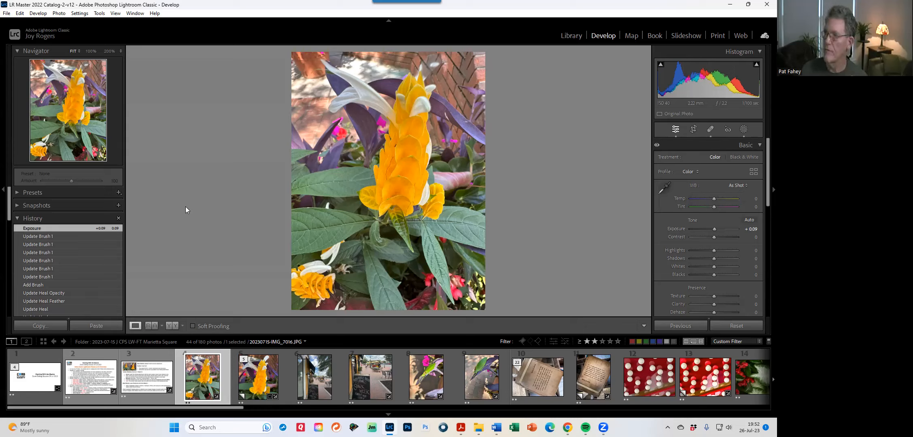
{"action": "scroll", "coordinate": [752, 277], "scroll_direction": "down", "scroll_amount": 5}
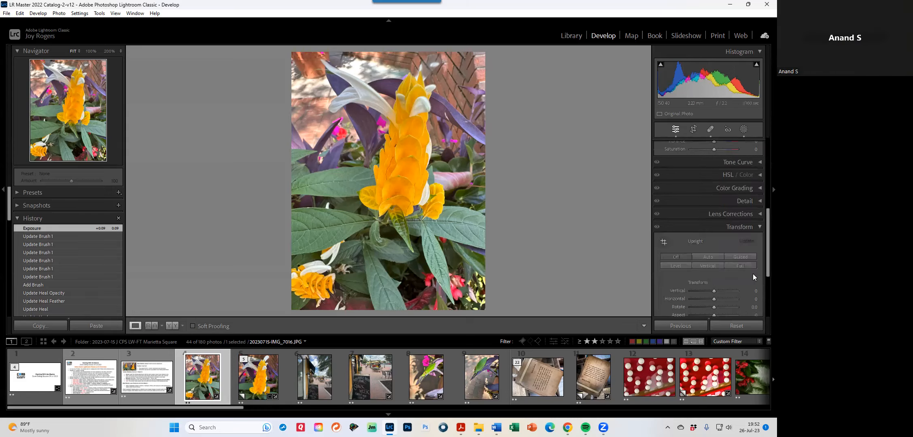
{"action": "scroll", "coordinate": [745, 270], "scroll_direction": "up", "scroll_amount": 5}
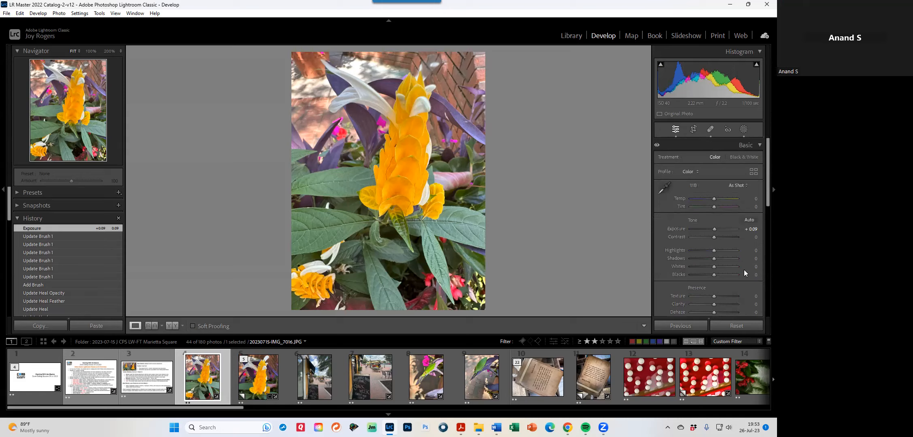
- Reopen masking and delete the brushed flower mask, Mask 1
{"action": "left_click", "coordinate": [744, 128]}
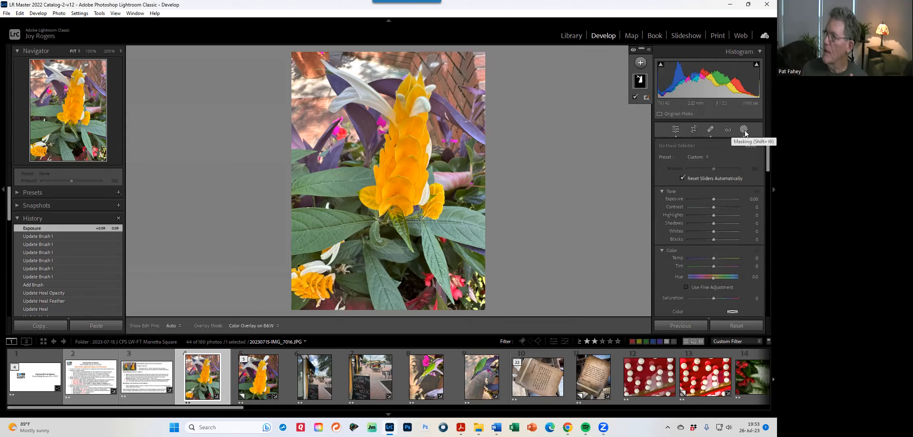
{"action": "right_click", "coordinate": [644, 81]}
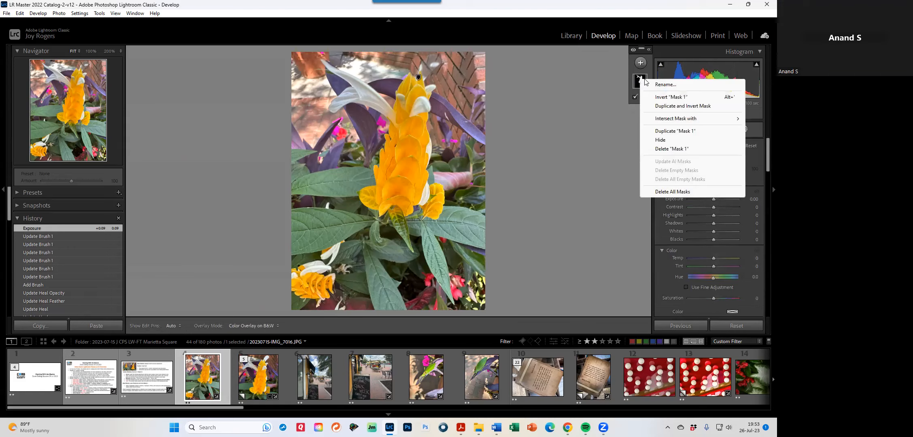
{"action": "left_click", "coordinate": [664, 150]}
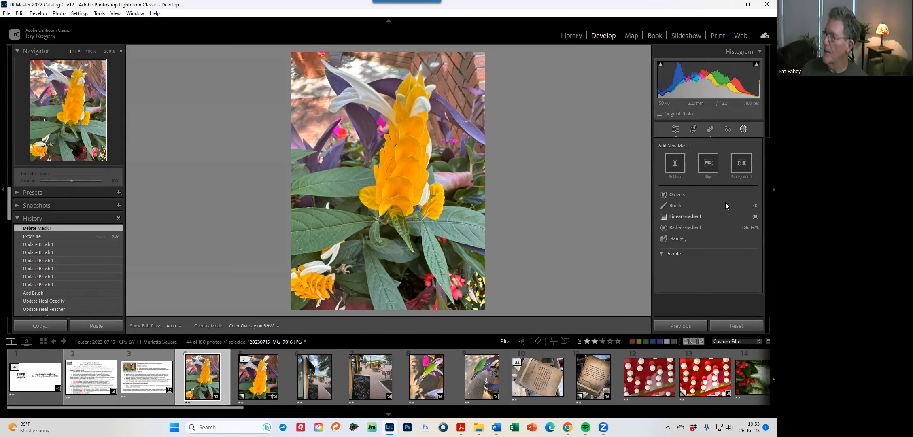
- Create an Objects mask of the yellow flower spike by brushing over it from its tip to its base petals
{"action": "left_click", "coordinate": [679, 130]}
{"action": "left_click", "coordinate": [744, 130]}
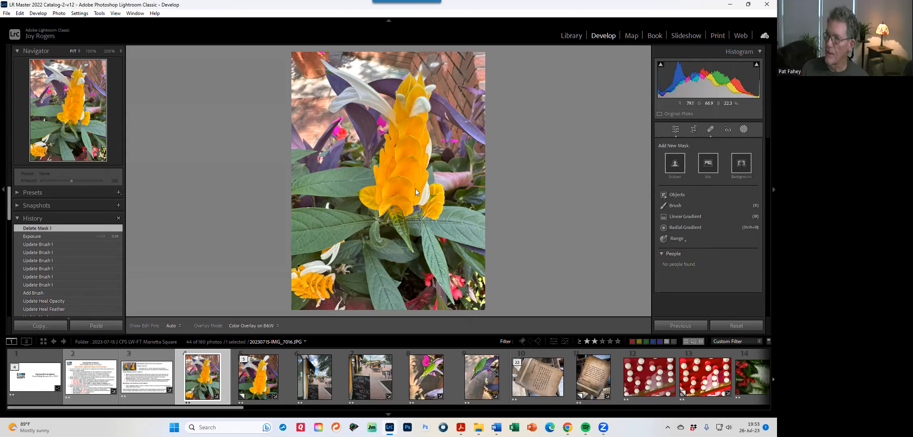
{"action": "left_click", "coordinate": [675, 196]}
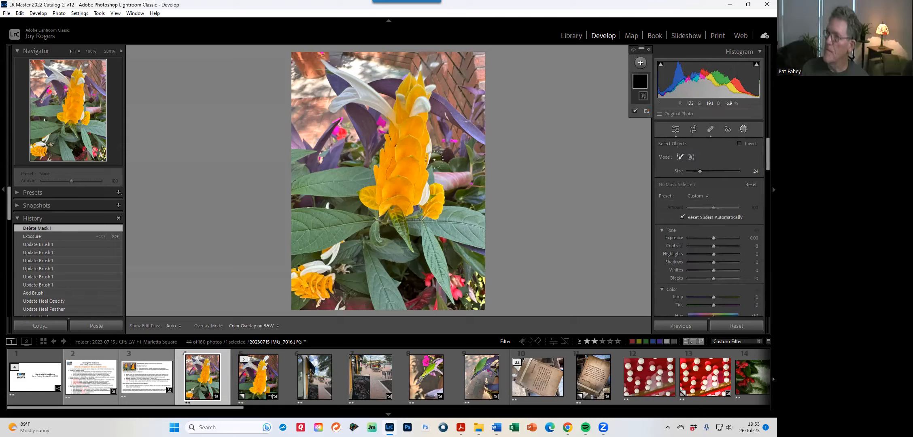
{"action": "left_click", "coordinate": [411, 83]}
{"action": "mouse_move", "coordinate": [411, 82]}
{"action": "left_mouse_down"}
{"action": "mouse_move", "coordinate": [369, 206]}
{"action": "mouse_move", "coordinate": [435, 212]}
{"action": "mouse_move", "coordinate": [446, 187]}
{"action": "mouse_move", "coordinate": [431, 190]}
{"action": "mouse_move", "coordinate": [421, 169]}
{"action": "mouse_move", "coordinate": [430, 88]}
{"action": "mouse_move", "coordinate": [421, 81]}
{"action": "mouse_move", "coordinate": [400, 102]}
{"action": "mouse_move", "coordinate": [413, 112]}
{"action": "mouse_move", "coordinate": [412, 175]}
{"action": "mouse_move", "coordinate": [404, 138]}
{"action": "mouse_move", "coordinate": [394, 181]}
{"action": "mouse_move", "coordinate": [381, 191]}
{"action": "mouse_move", "coordinate": [411, 171]}
{"action": "mouse_move", "coordinate": [410, 198]}
{"action": "mouse_move", "coordinate": [427, 198]}
{"action": "mouse_move", "coordinate": [366, 197]}
{"action": "left_mouse_up"}
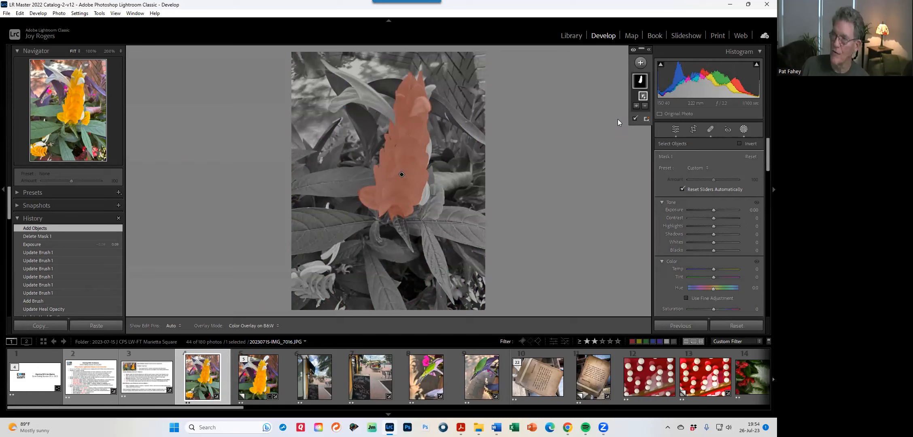
- Add a brush to the Objects mask, reduce its size to 3.0, and paint in the white petals along the spike's right edge
{"action": "left_click", "coordinate": [636, 106]}
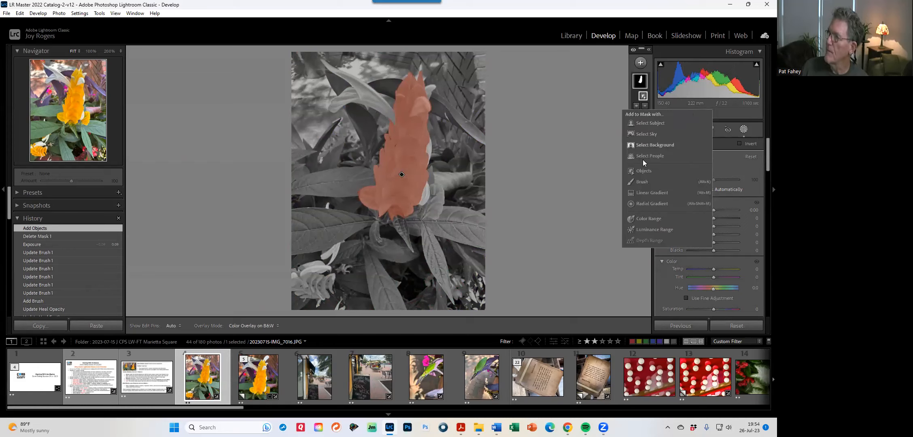
{"action": "left_click", "coordinate": [644, 182]}
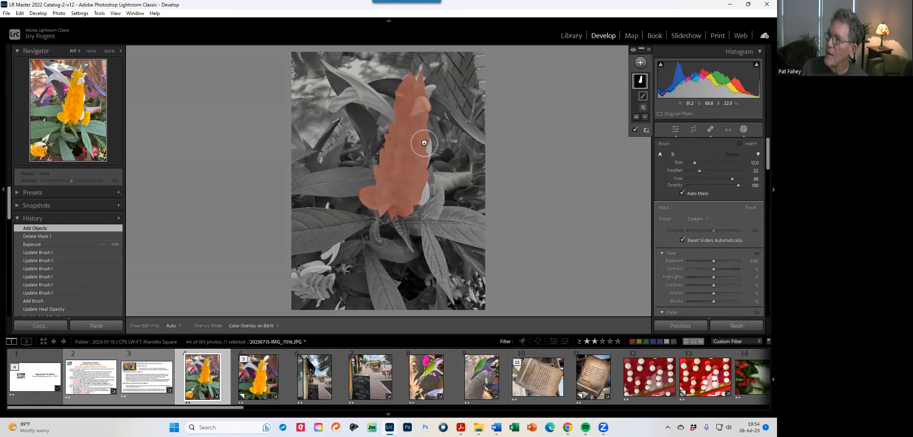
{"action": "mouse_move", "coordinate": [417, 146]}
{"action": "left_mouse_down"}
{"action": "mouse_move", "coordinate": [419, 160]}
{"action": "mouse_move", "coordinate": [429, 147]}
{"action": "mouse_move", "coordinate": [422, 202]}
{"action": "mouse_move", "coordinate": [423, 192]}
{"action": "left_mouse_up"}
{"action": "scroll", "coordinate": [425, 148], "scroll_direction": "down", "scroll_amount": 6}
{"action": "scroll", "coordinate": [425, 148], "scroll_direction": "down", "scroll_amount": 2}
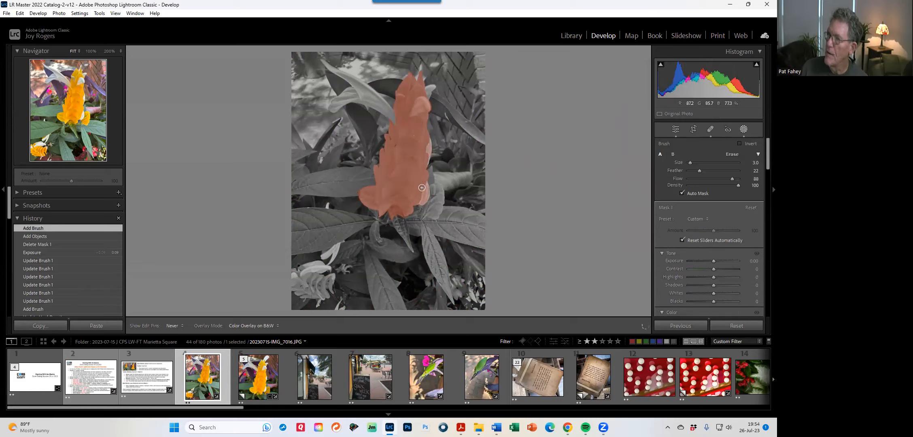
{"action": "mouse_move", "coordinate": [428, 136]}
{"action": "left_mouse_down"}
{"action": "mouse_move", "coordinate": [427, 170]}
{"action": "mouse_move", "coordinate": [421, 151]}
{"action": "left_mouse_up"}
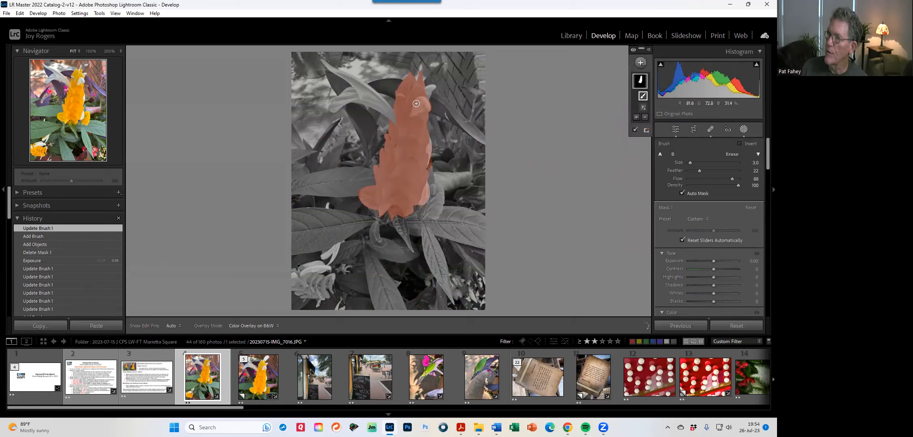
{"action": "left_click_drag", "start_coordinate": [430, 87], "coordinate": [427, 99]}
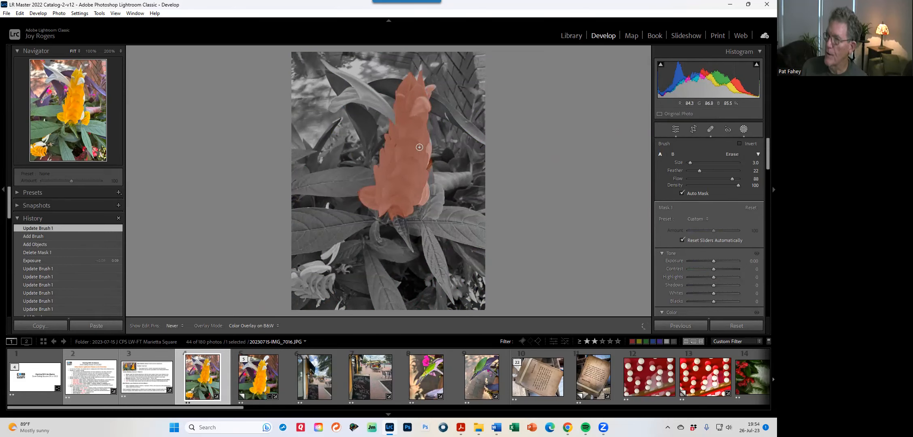
{"action": "left_click_drag", "start_coordinate": [427, 127], "coordinate": [428, 129]}
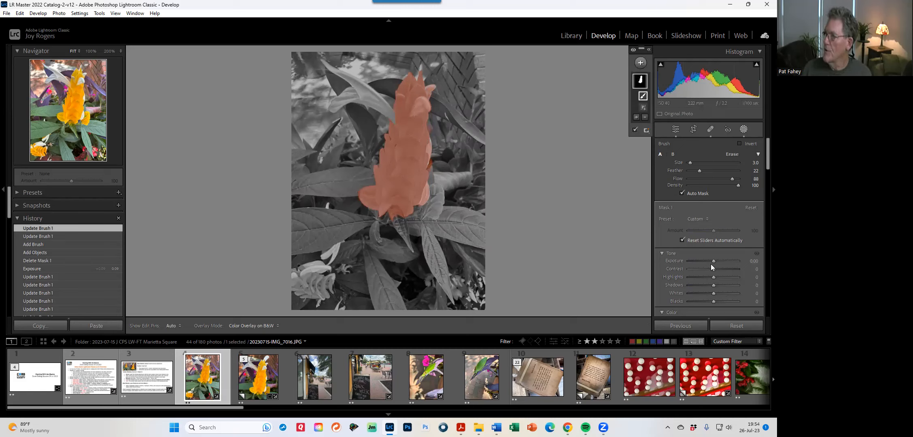
- Try darker and brighter exposure on the flower spike's mask, and reset its exposure to zero
{"action": "mouse_move", "coordinate": [715, 263]}
{"action": "left_mouse_down"}
{"action": "mouse_move", "coordinate": [739, 263]}
{"action": "mouse_move", "coordinate": [642, 266]}
{"action": "left_mouse_up"}
{"action": "left_click", "coordinate": [727, 262]}
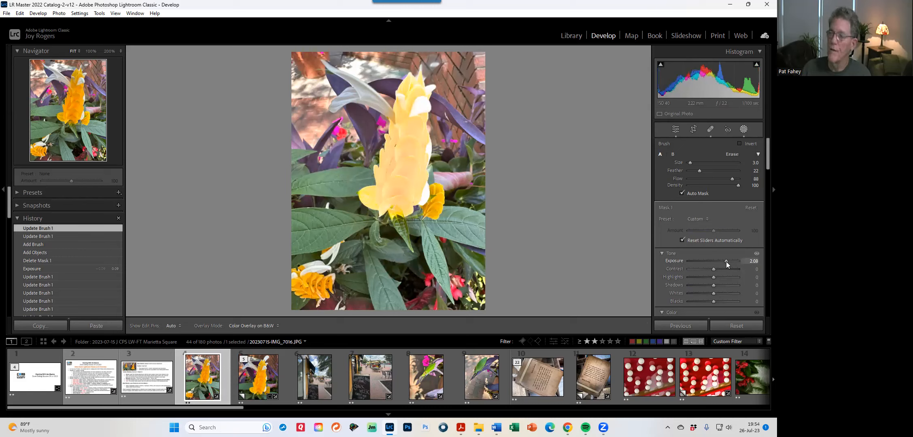
{"action": "left_click_drag", "start_coordinate": [726, 262], "coordinate": [722, 262]}
{"action": "double_click", "coordinate": [678, 262]}
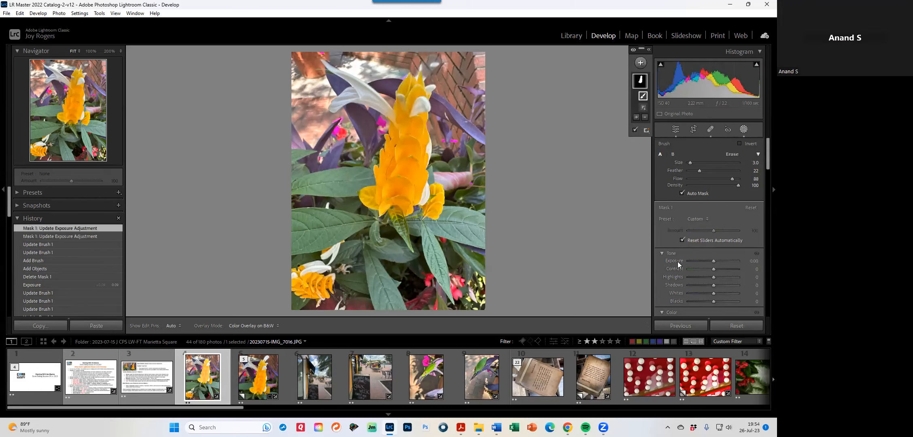
{"action": "key", "text": "o"}
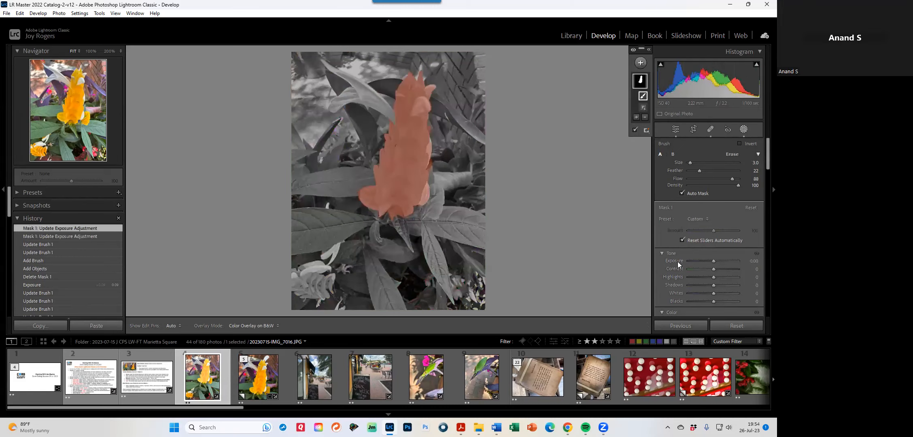
- Look over the options available for Mask 1, and compare the masking view with the global Basic adjustments
{"action": "right_click", "coordinate": [643, 84]}
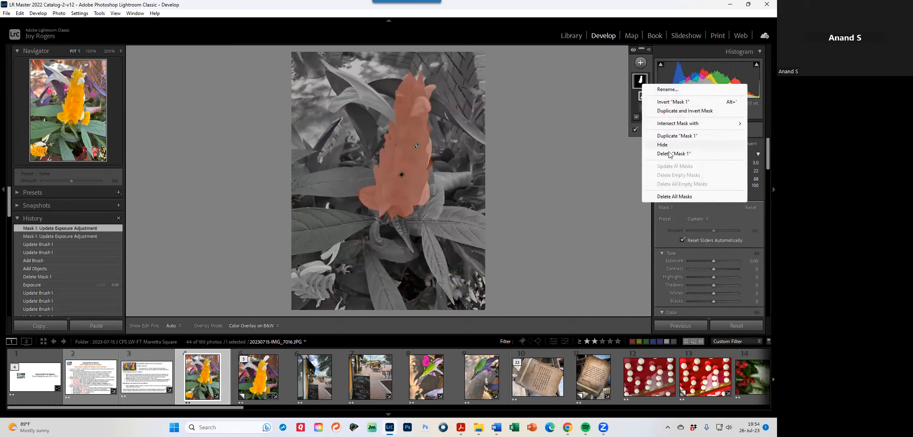
{"action": "left_click", "coordinate": [575, 184]}
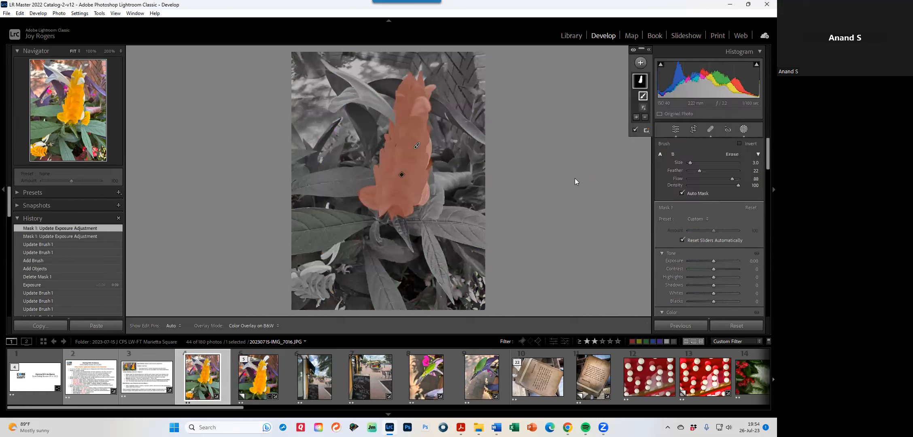
{"action": "left_click", "coordinate": [744, 129]}
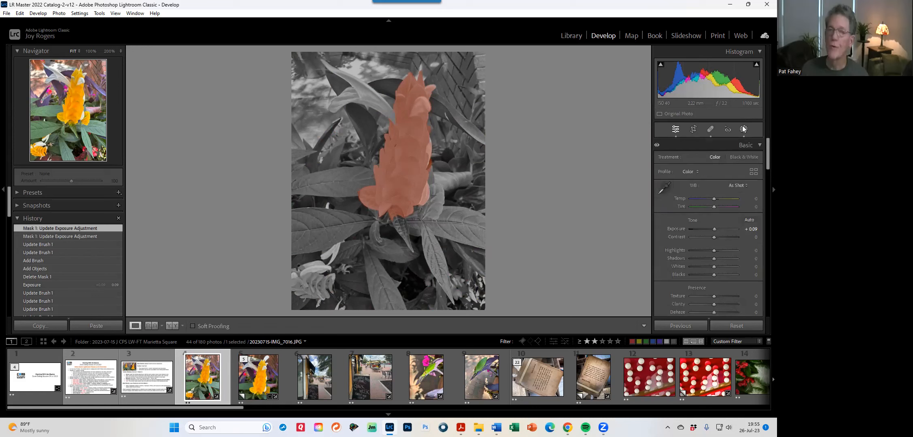
{"action": "left_click", "coordinate": [743, 129]}
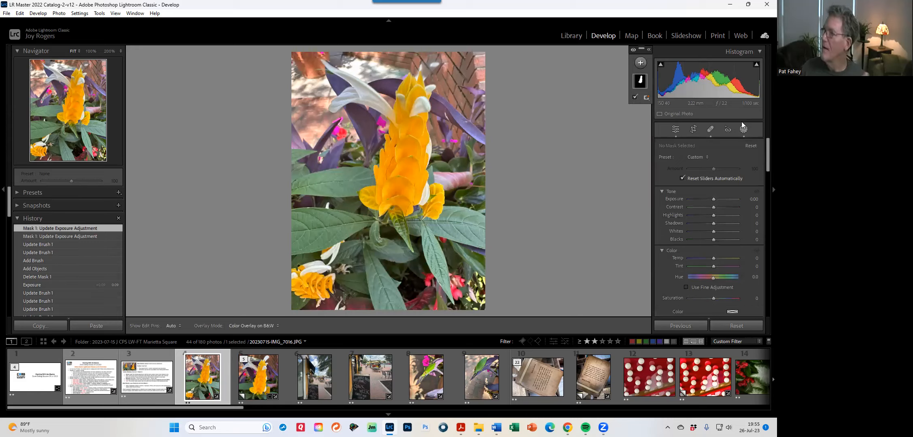
{"action": "left_click", "coordinate": [675, 127]}
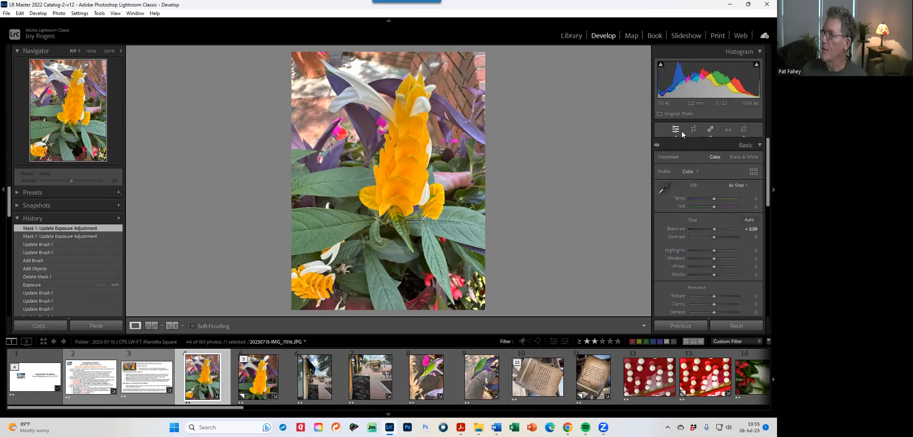
{"action": "left_click", "coordinate": [744, 130]}
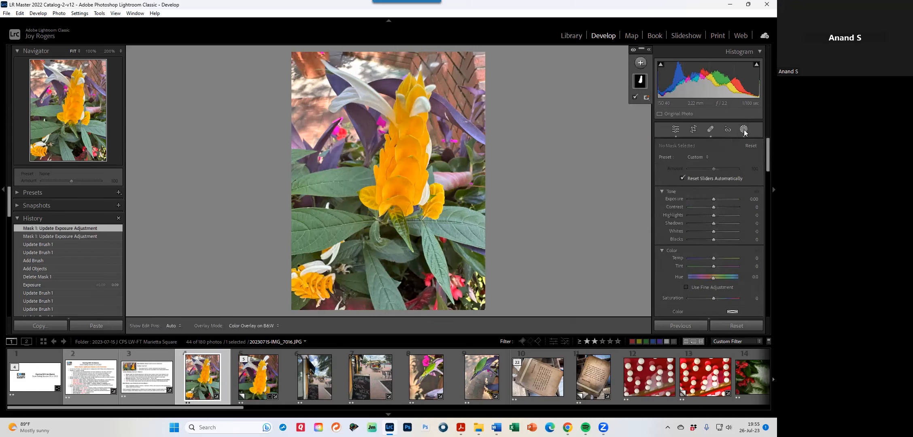
- Select Mask 1 on the flower spike and raise exposure to 4.00 and both highlights and whites to 100
{"action": "mouse_move", "coordinate": [637, 85]}
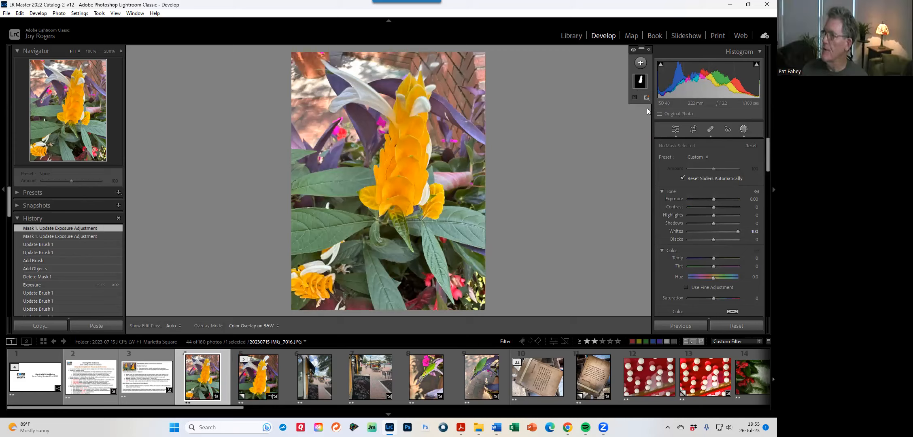
{"action": "left_click", "coordinate": [639, 85]}
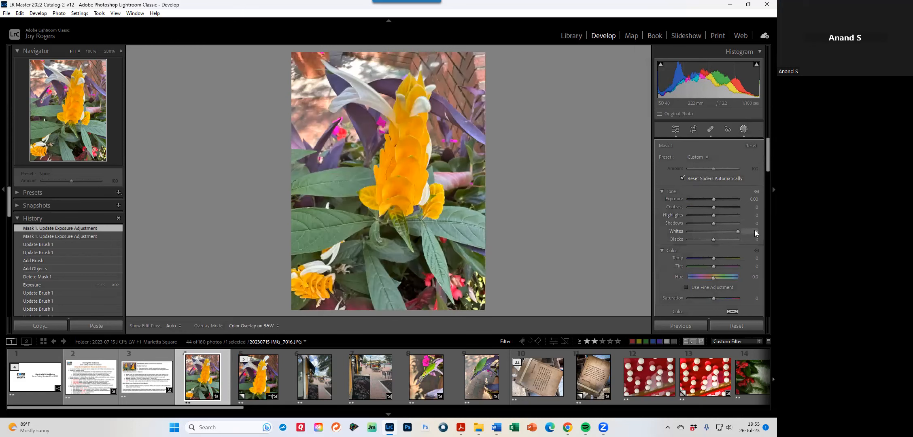
{"action": "left_click_drag", "start_coordinate": [714, 200], "coordinate": [763, 195]}
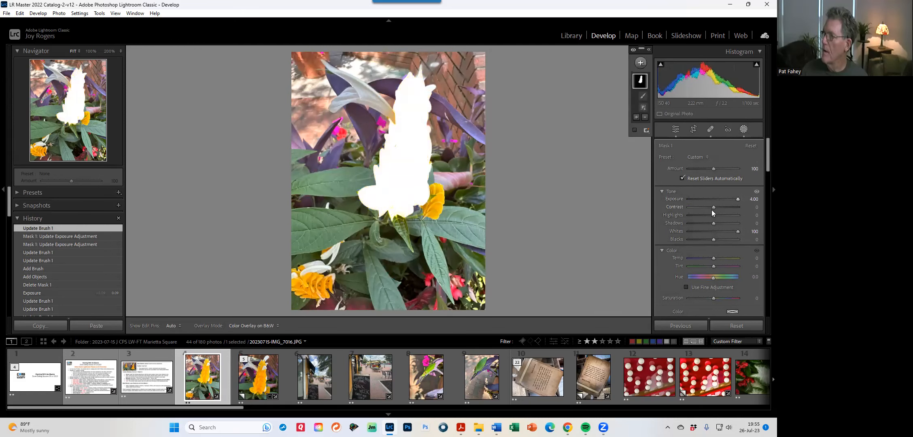
{"action": "left_click_drag", "start_coordinate": [716, 214], "coordinate": [743, 214]}
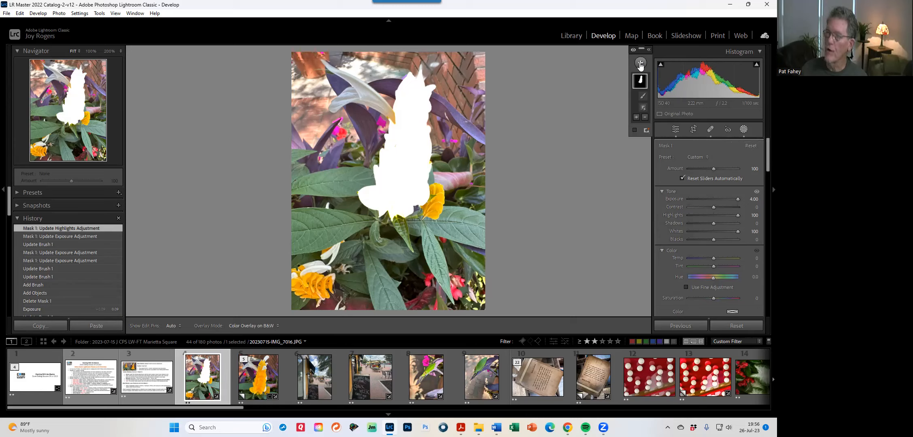
- Create a second brush mask over the white petals beside the spike's upper part and raise its exposure to 4.00
{"action": "left_click", "coordinate": [641, 64]}
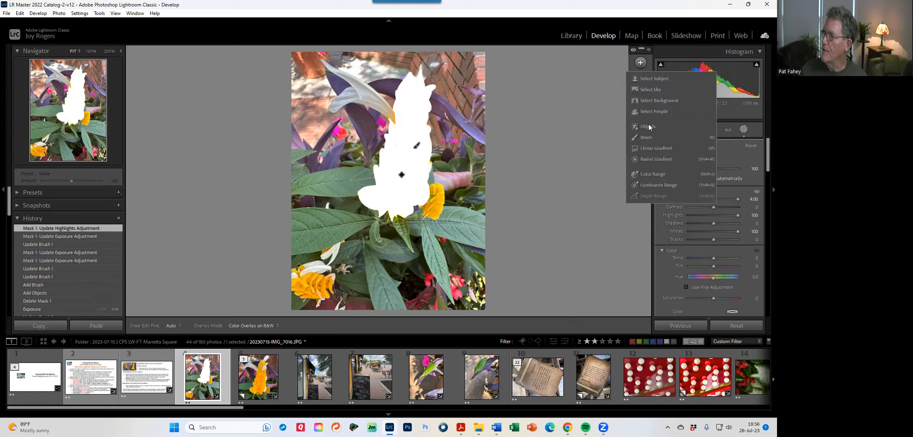
{"action": "left_click", "coordinate": [646, 135]}
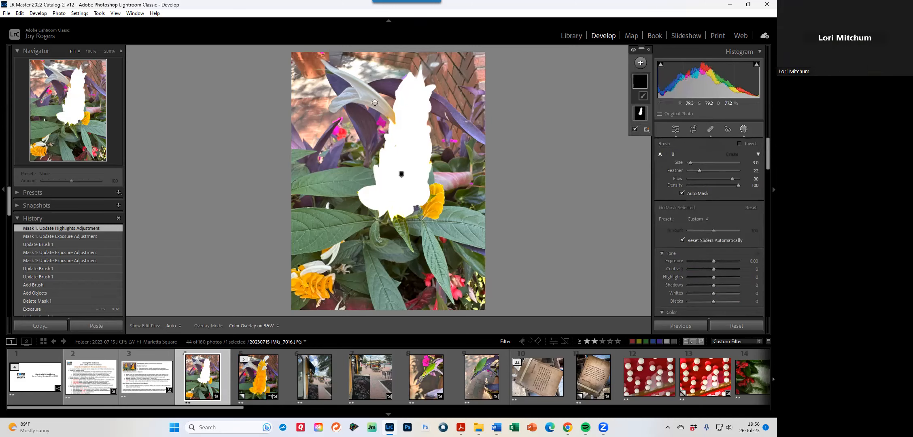
{"action": "mouse_move", "coordinate": [324, 61]}
{"action": "left_mouse_down"}
{"action": "mouse_move", "coordinate": [395, 116]}
{"action": "mouse_move", "coordinate": [360, 93]}
{"action": "mouse_move", "coordinate": [385, 112]}
{"action": "mouse_move", "coordinate": [344, 97]}
{"action": "mouse_move", "coordinate": [331, 113]}
{"action": "mouse_move", "coordinate": [340, 95]}
{"action": "mouse_move", "coordinate": [356, 90]}
{"action": "mouse_move", "coordinate": [329, 118]}
{"action": "mouse_move", "coordinate": [366, 95]}
{"action": "mouse_move", "coordinate": [380, 98]}
{"action": "mouse_move", "coordinate": [348, 76]}
{"action": "mouse_move", "coordinate": [352, 96]}
{"action": "mouse_move", "coordinate": [334, 106]}
{"action": "mouse_move", "coordinate": [354, 101]}
{"action": "mouse_move", "coordinate": [335, 111]}
{"action": "mouse_move", "coordinate": [353, 84]}
{"action": "mouse_move", "coordinate": [325, 69]}
{"action": "left_mouse_up"}
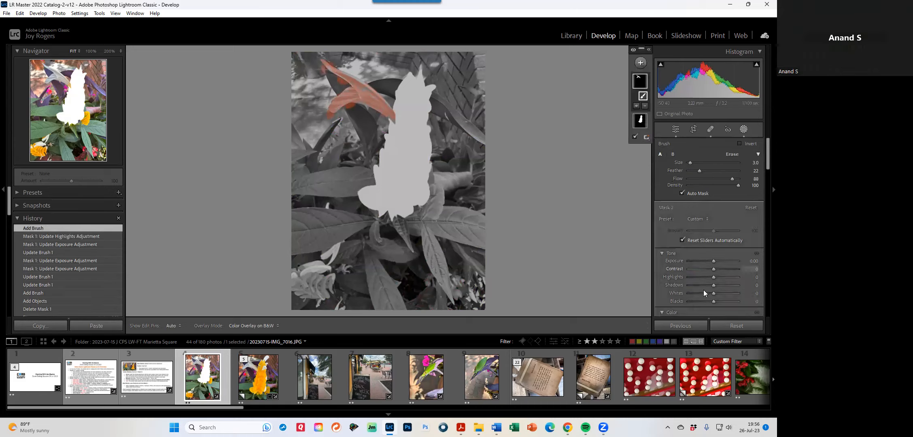
{"action": "left_click_drag", "start_coordinate": [713, 261], "coordinate": [746, 264]}
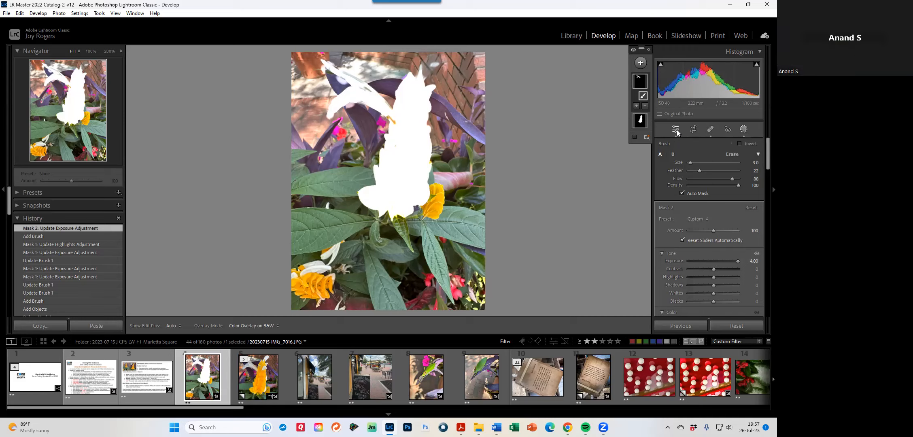
- Leave masking and extend the filmstrip selection from the edited flower photo through the seventh thumbnail
{"action": "left_click", "coordinate": [744, 130]}
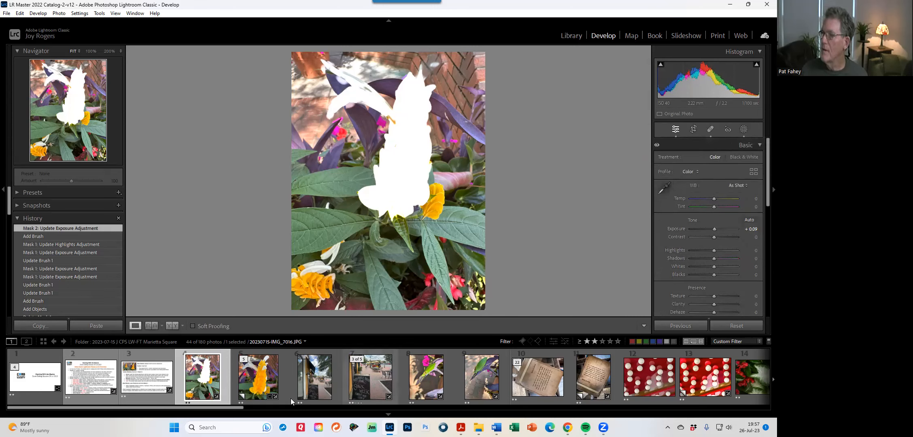
{"action": "right_click", "coordinate": [197, 377]}
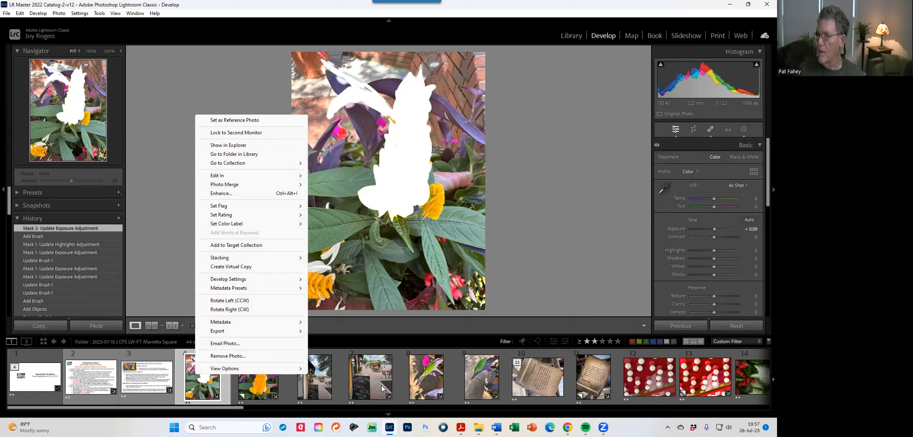
{"action": "left_click", "coordinate": [395, 386], "text": "shift"}
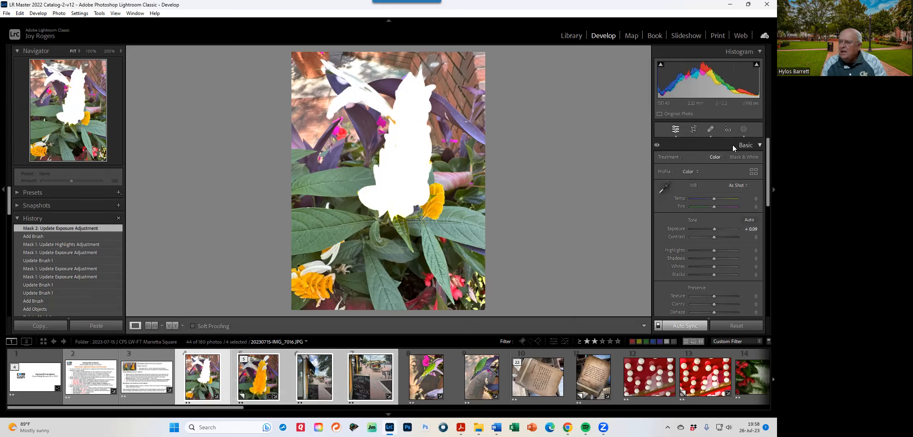
- Reopen masking, select Mask 2, and try a lower exposure before returning it to 4.00
{"action": "left_click", "coordinate": [745, 129]}
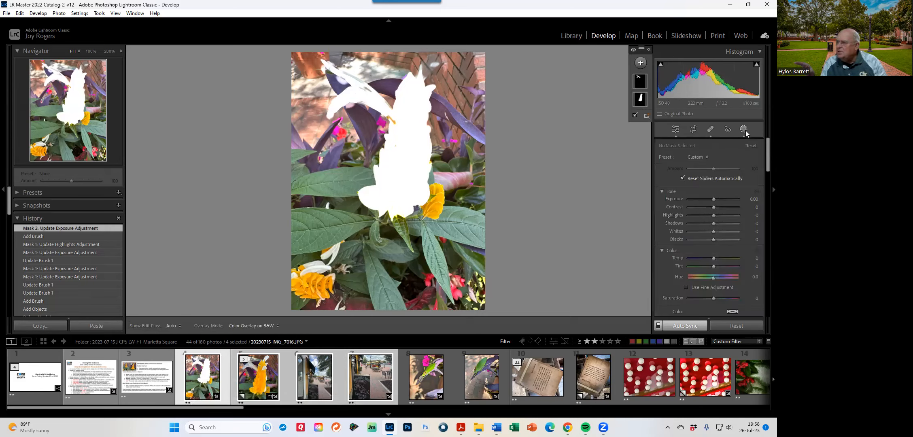
{"action": "left_click", "coordinate": [644, 82]}
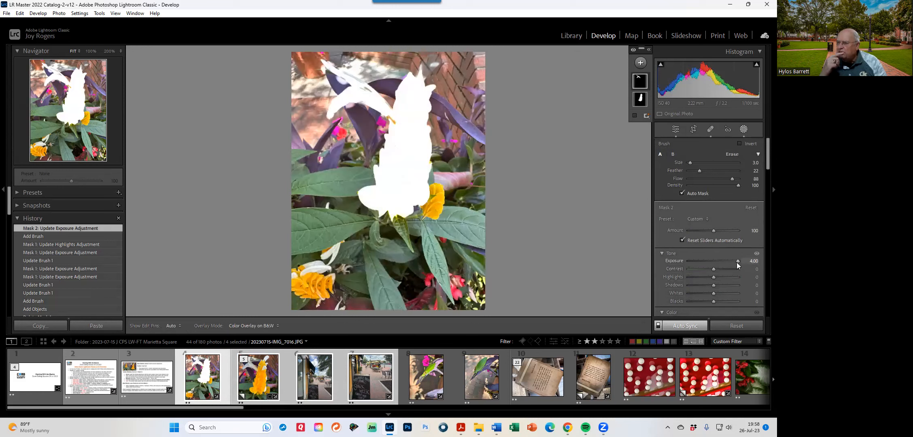
{"action": "left_click_drag", "start_coordinate": [738, 262], "coordinate": [653, 267]}
{"action": "left_click_drag", "start_coordinate": [736, 254], "coordinate": [757, 252]}
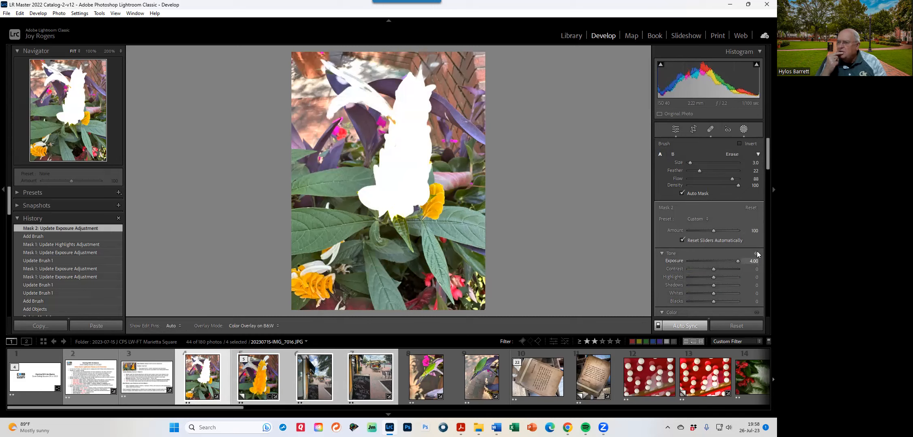
- Try Mask 1's exposure at -2.48, reset its exposure, highlights and whites to zero, and look over its mask options
{"action": "left_click", "coordinate": [639, 101]}
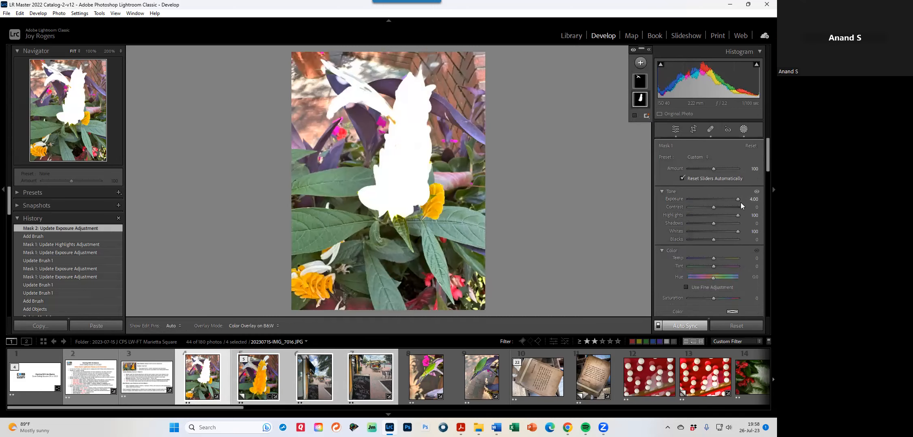
{"action": "left_click_drag", "start_coordinate": [739, 199], "coordinate": [699, 199]}
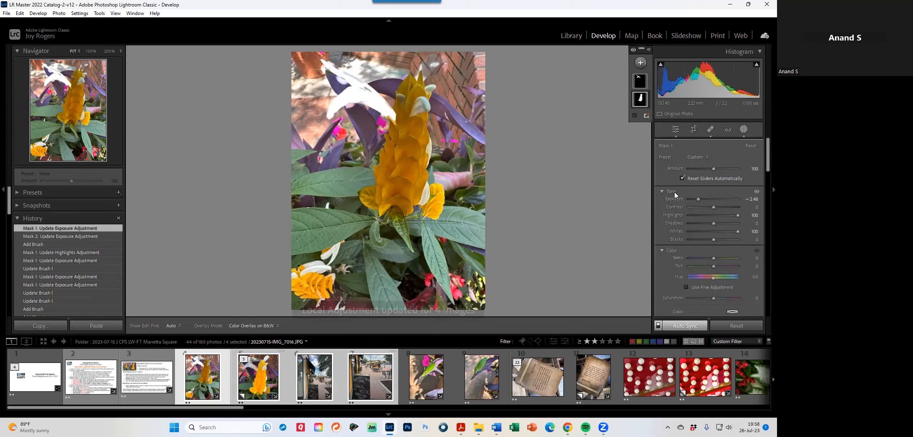
{"action": "double_click", "coordinate": [677, 201]}
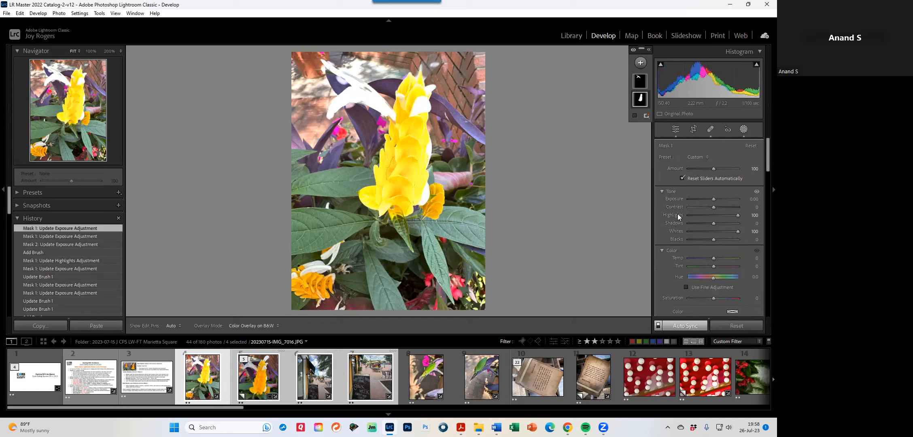
{"action": "double_click", "coordinate": [678, 215]}
{"action": "double_click", "coordinate": [678, 231]}
{"action": "key", "text": "o"}
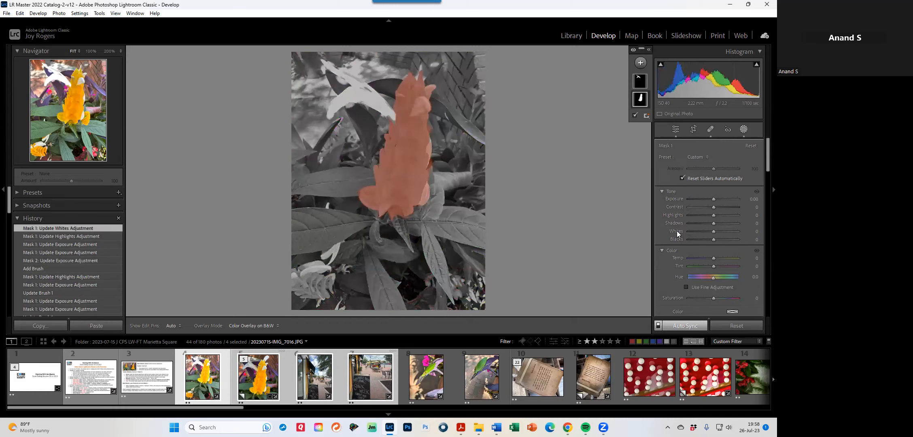
{"action": "right_click", "coordinate": [641, 99]}
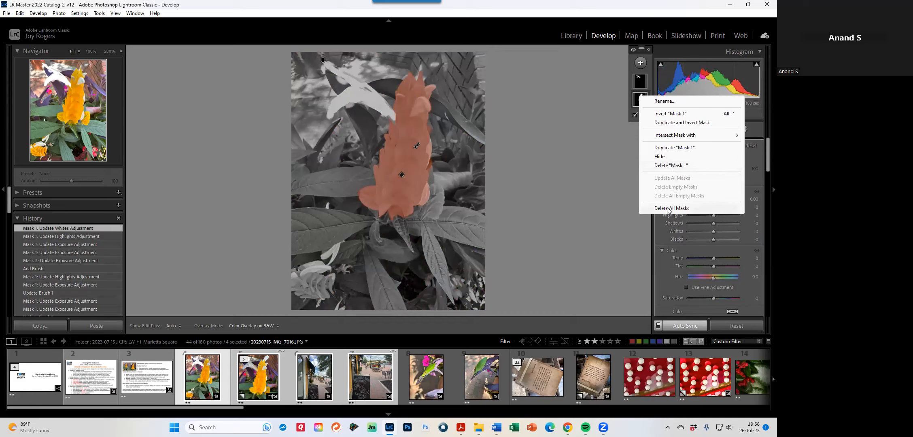
{"action": "left_click", "coordinate": [557, 225]}
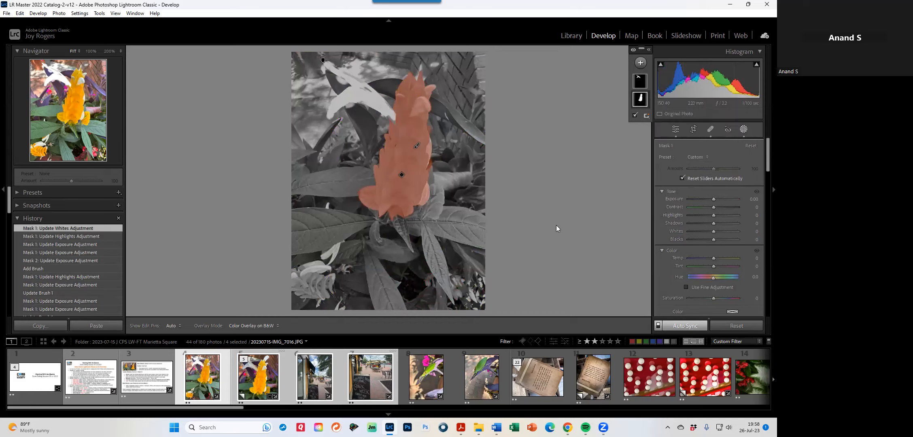
- Leave masking and raise the global shadows to +63 for the selected photos
{"action": "left_click", "coordinate": [744, 130]}
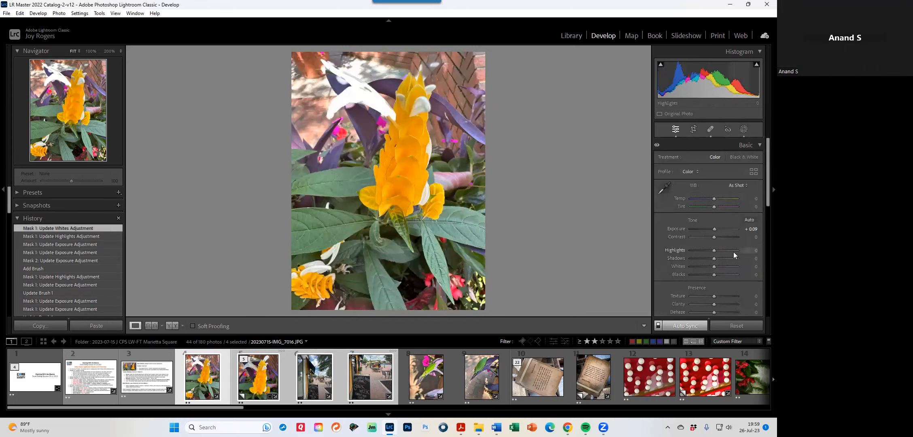
{"action": "left_click_drag", "start_coordinate": [716, 259], "coordinate": [724, 261]}
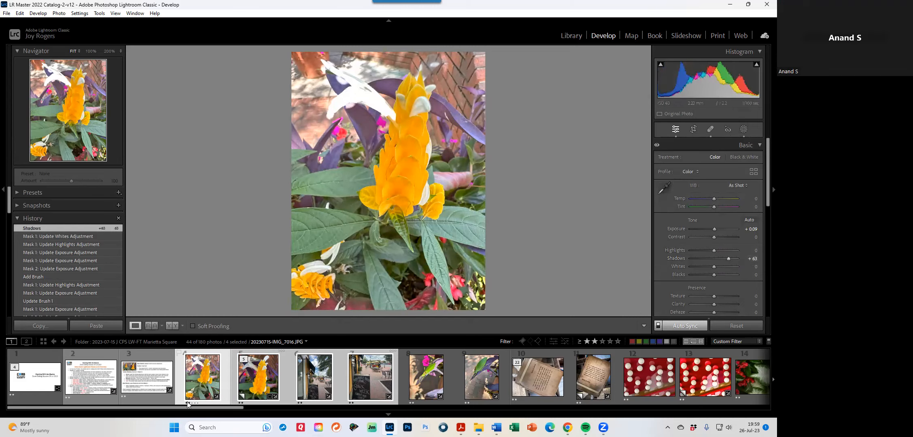
- Reduce the filmstrip selection to the two yellow flower photos and look over the export presets offered for them
{"action": "left_click", "coordinate": [224, 382]}
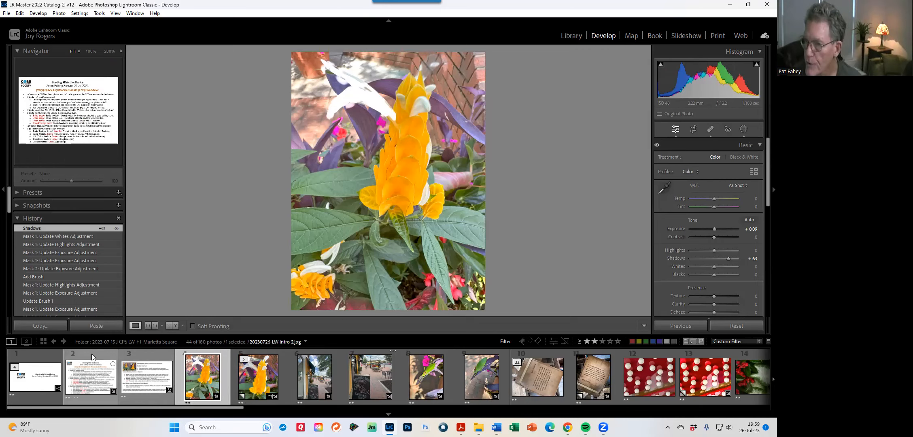
{"action": "left_click", "coordinate": [284, 385], "text": "ctrl"}
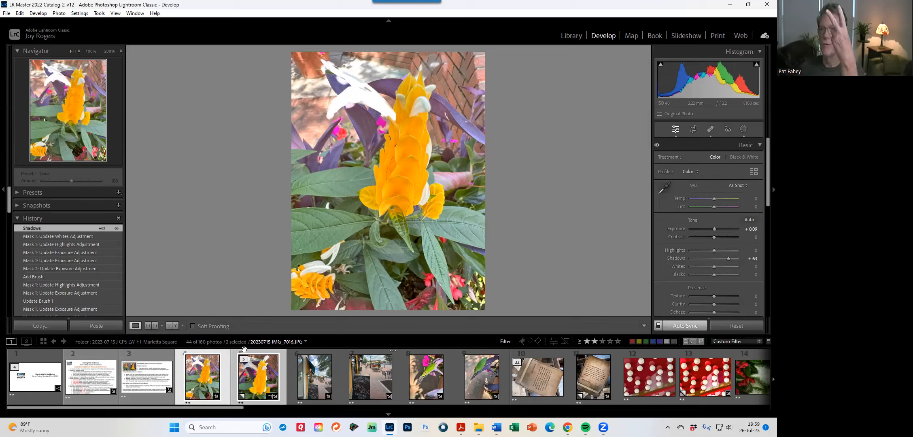
{"action": "right_click", "coordinate": [264, 374]}
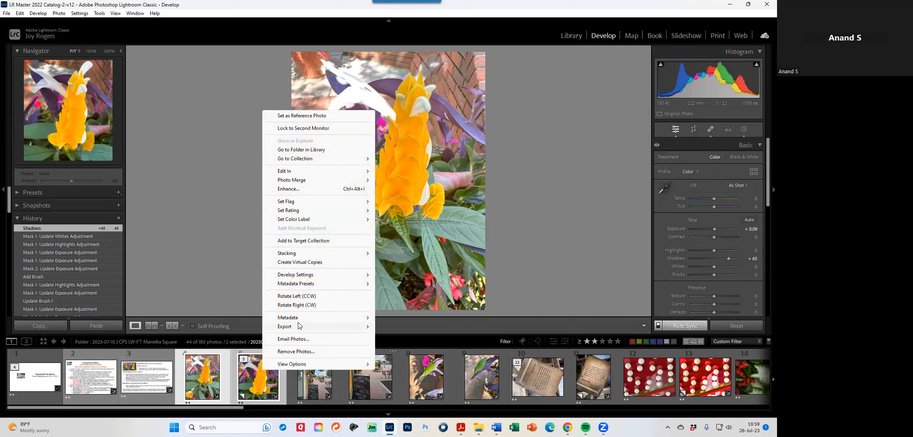
{"action": "mouse_move", "coordinate": [299, 327]}
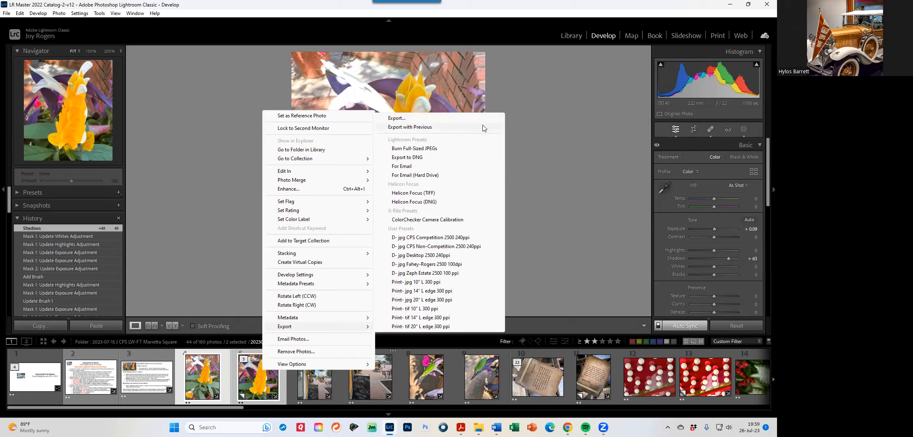
{"action": "left_click", "coordinate": [535, 134]}
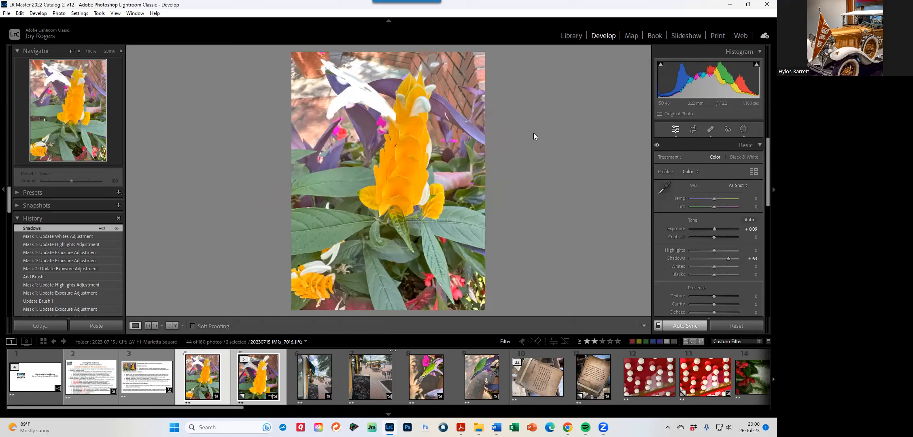
- Switch to the Library module, view the export dialog for the two selected photos, and close it without exporting
{"action": "left_click", "coordinate": [570, 37]}
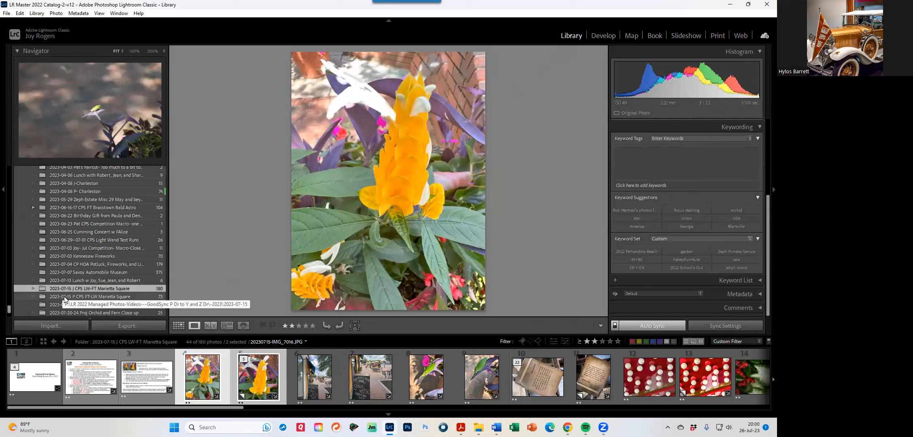
{"action": "scroll", "coordinate": [66, 293], "scroll_direction": "down", "scroll_amount": 3}
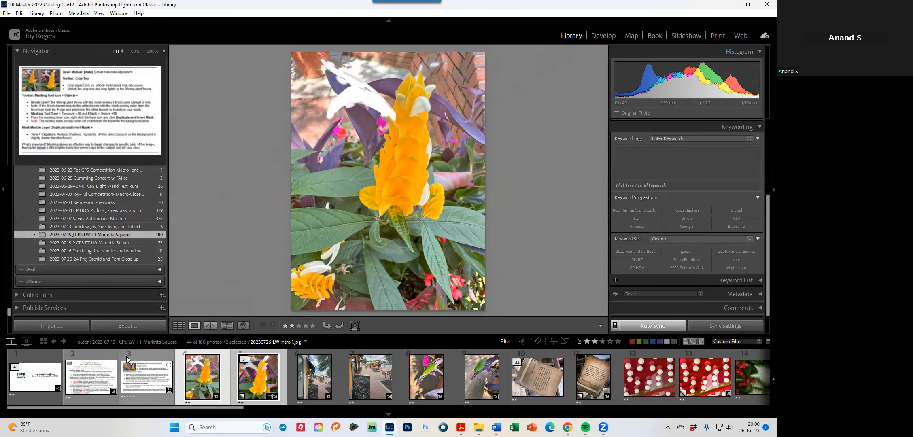
{"action": "left_click", "coordinate": [141, 324]}
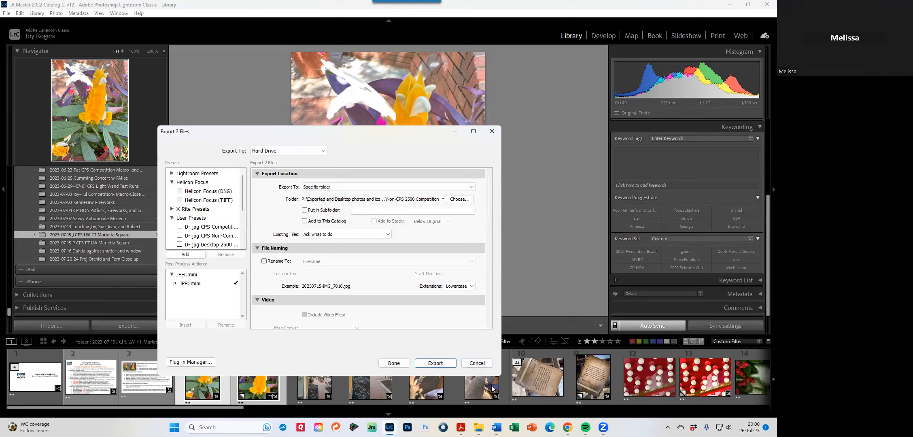
{"action": "left_click", "coordinate": [477, 363]}
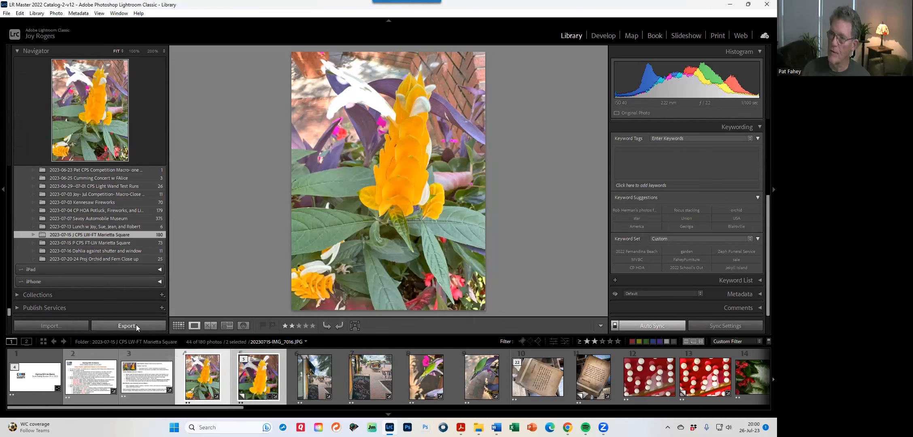
{"action": "left_click", "coordinate": [136, 326]}
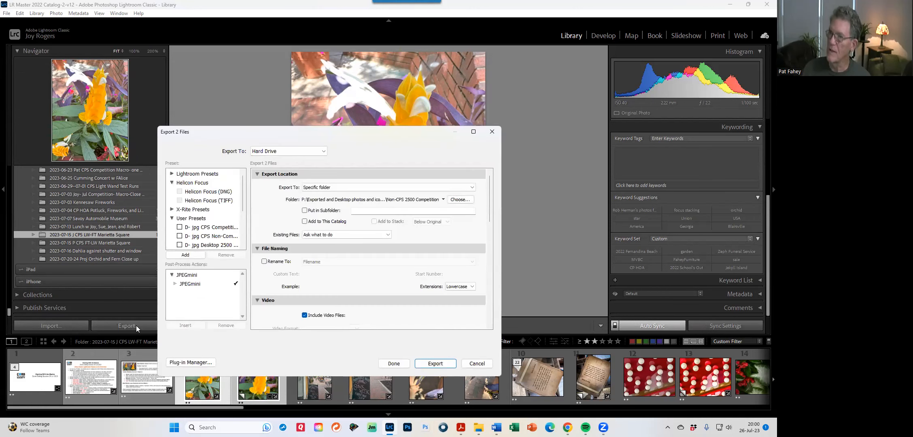
{"action": "left_click", "coordinate": [477, 363]}
- Open the full export settings from the fifth thumbnail's own options and cancel without exporting
{"action": "right_click", "coordinate": [267, 377]}
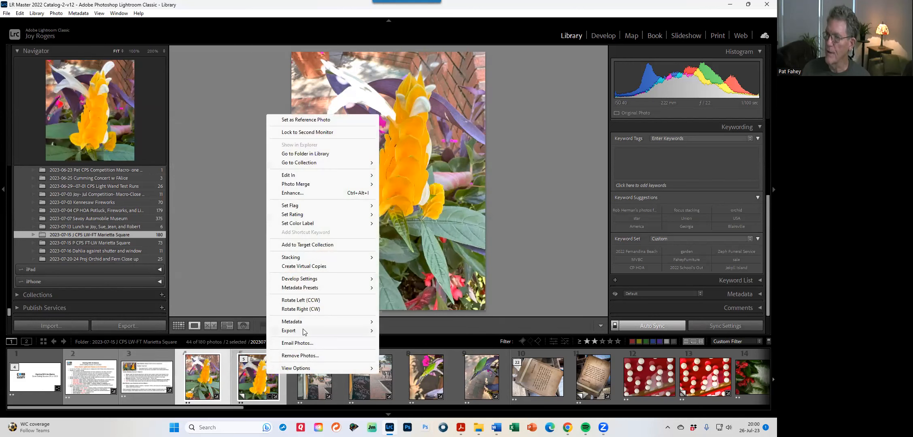
{"action": "mouse_move", "coordinate": [323, 331]}
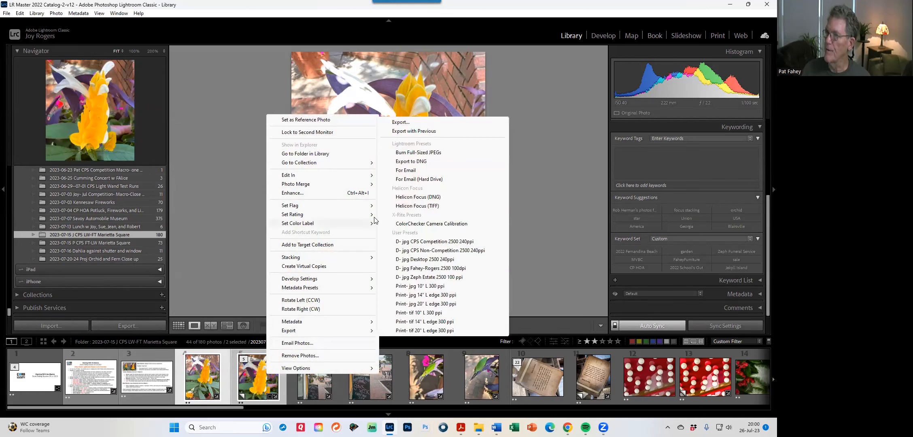
{"action": "left_click", "coordinate": [410, 122]}
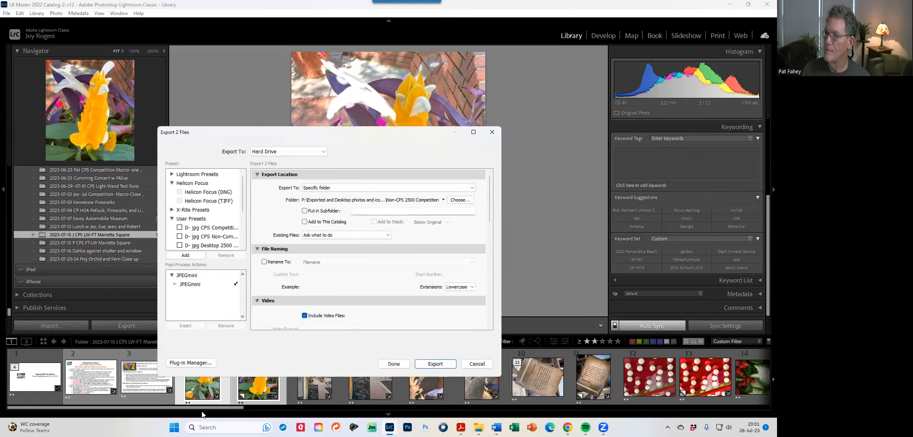
{"action": "left_click", "coordinate": [482, 365]}
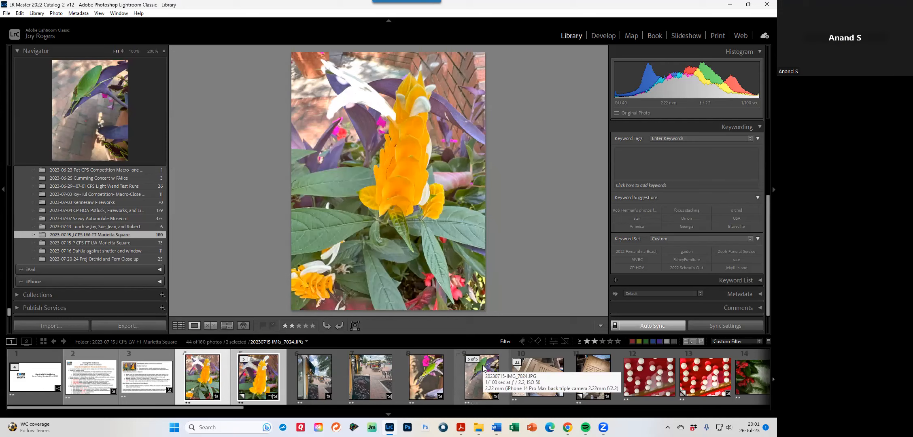
- Select only the flower photo in the fourth thumbnail and return to the Develop module
{"action": "left_click", "coordinate": [258, 379]}
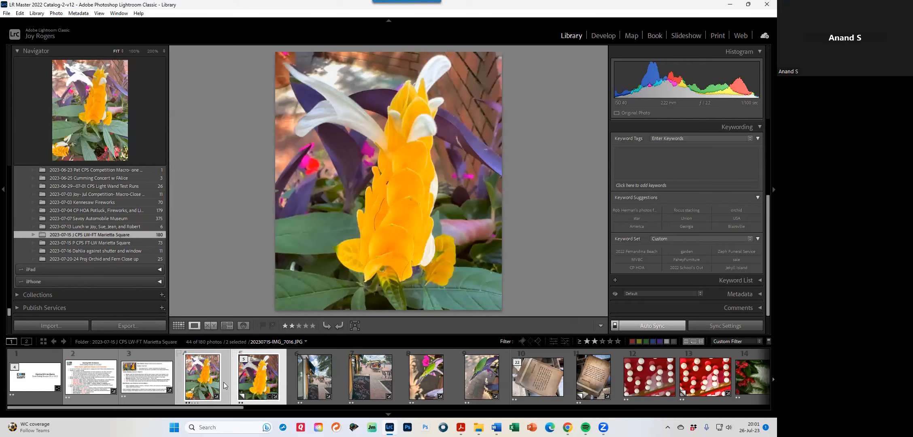
{"action": "left_click", "coordinate": [226, 385]}
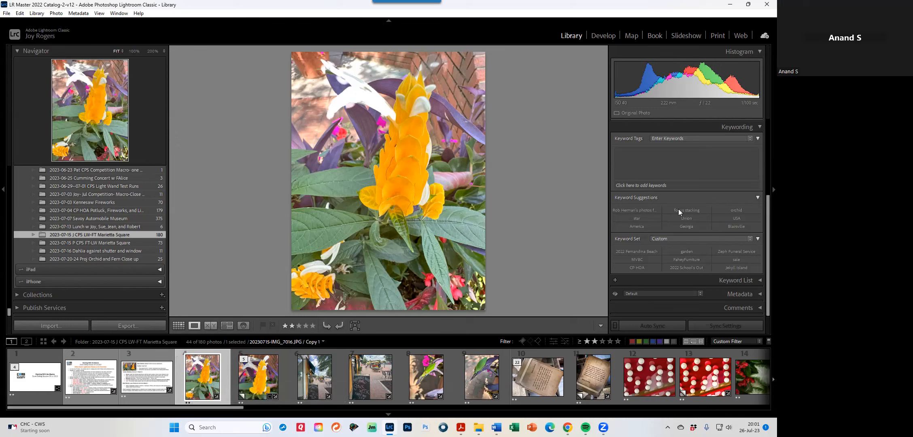
{"action": "left_click", "coordinate": [604, 36]}
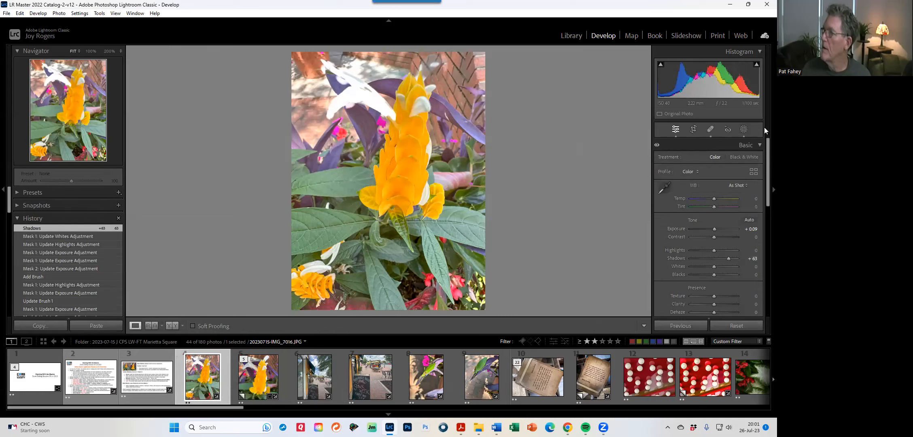
- Open the flower photo's masks and reset all of its Develop adjustments
{"action": "left_click", "coordinate": [744, 129]}
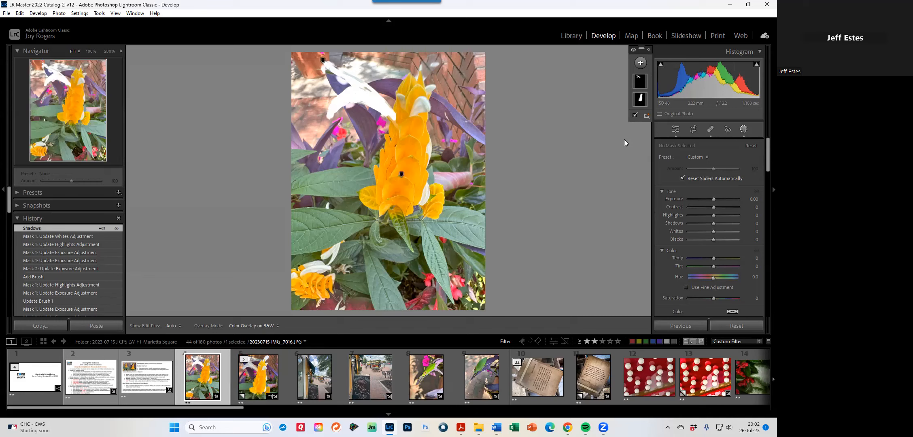
{"action": "mouse_move", "coordinate": [640, 83]}
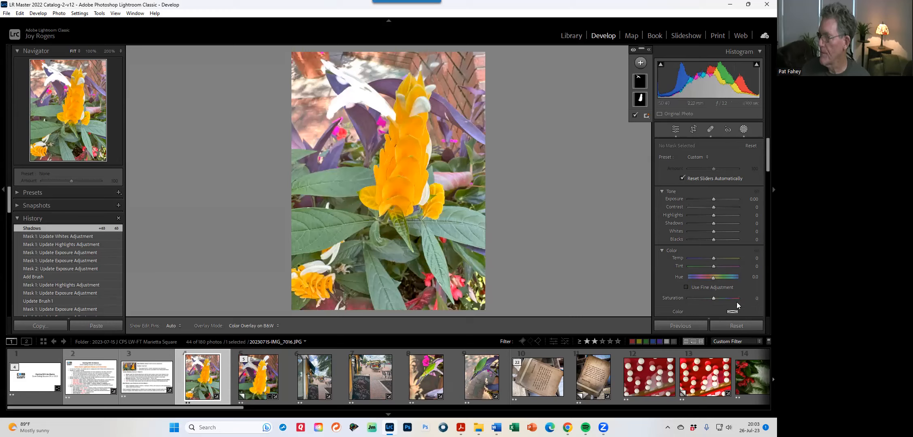
{"action": "left_click", "coordinate": [737, 325]}
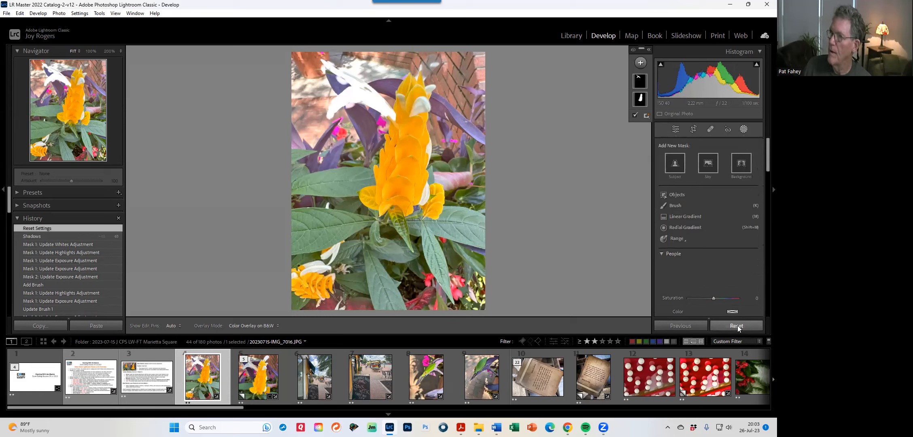
{"action": "left_click", "coordinate": [738, 326]}
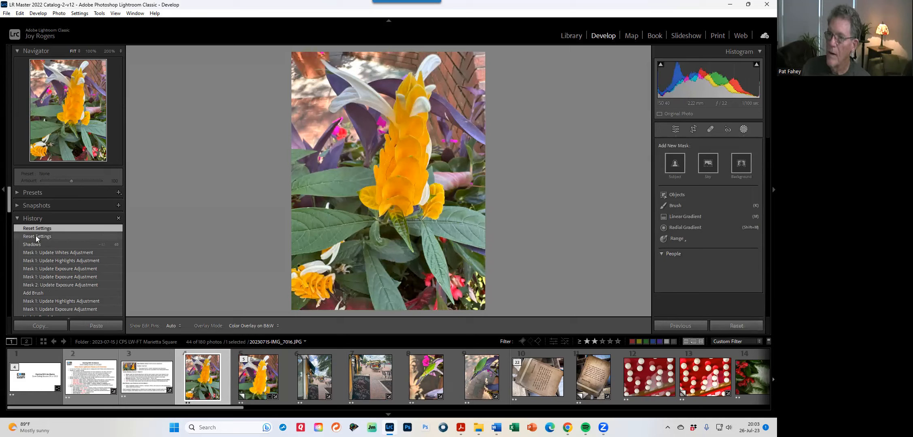
- Compare the photo's original Import/Adobe Default state with its first Auto Settings state in the history, ending on the import state
{"action": "scroll", "coordinate": [41, 235], "scroll_direction": "down", "scroll_amount": 3}
{"action": "scroll", "coordinate": [42, 235], "scroll_direction": "down", "scroll_amount": 3}
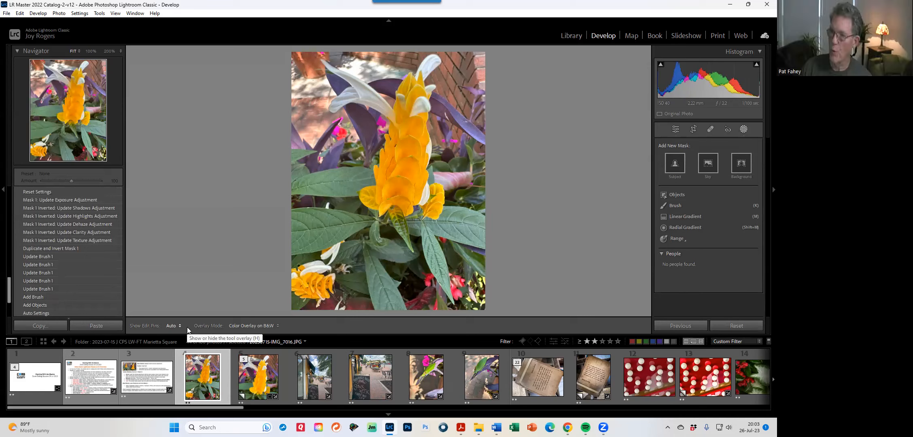
{"action": "scroll", "coordinate": [58, 290], "scroll_direction": "down", "scroll_amount": 3}
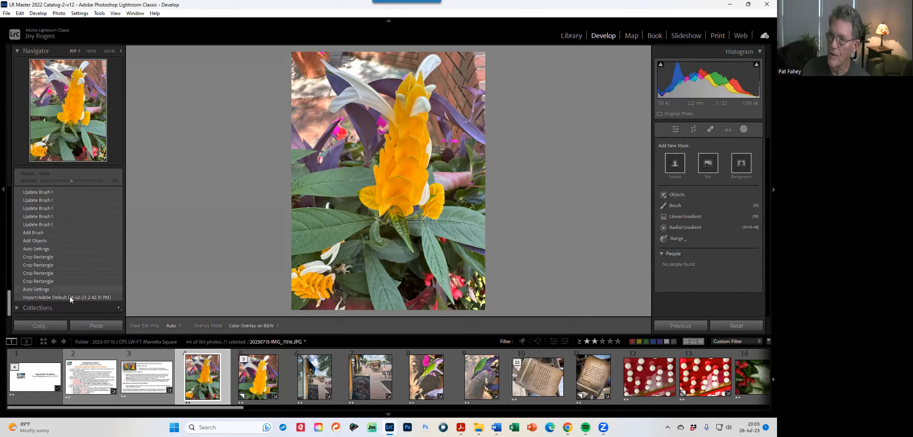
{"action": "left_click", "coordinate": [73, 297]}
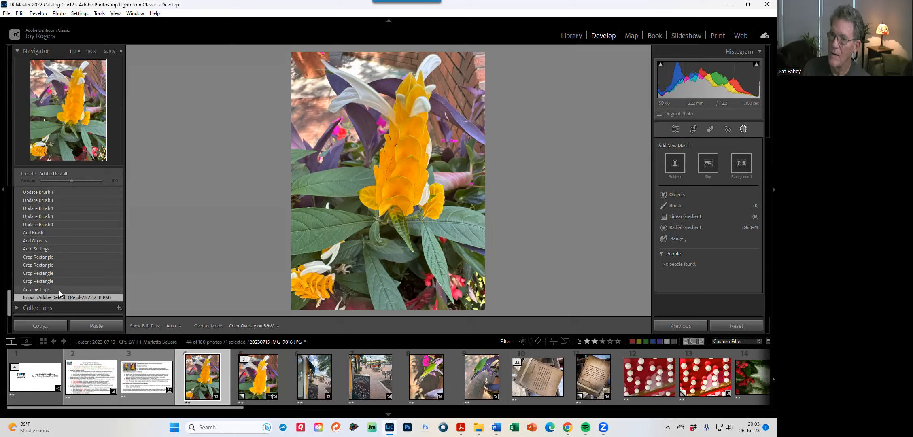
{"action": "left_click", "coordinate": [59, 290]}
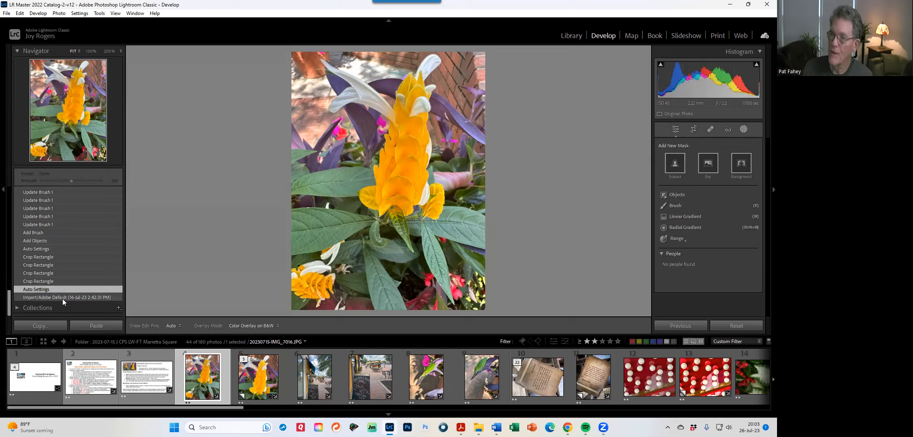
{"action": "left_click", "coordinate": [63, 298]}
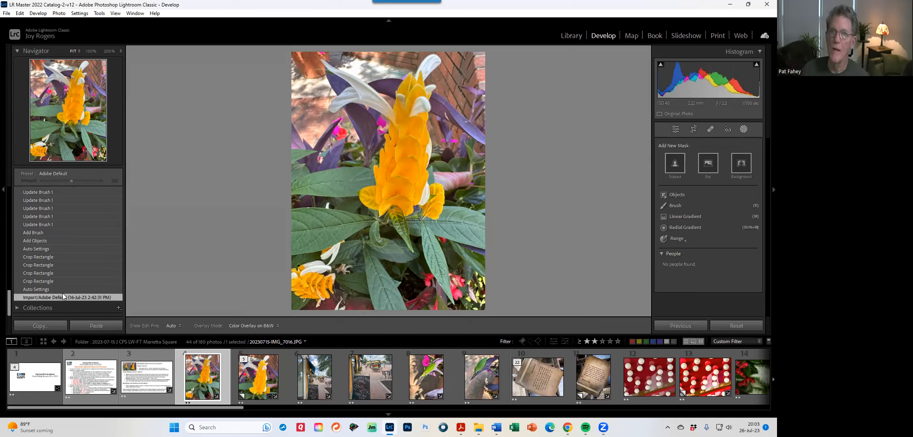
- Return to the newest Reset Settings state in the history, then leave masking and reopen it
{"action": "scroll", "coordinate": [88, 280], "scroll_direction": "up", "scroll_amount": 5}
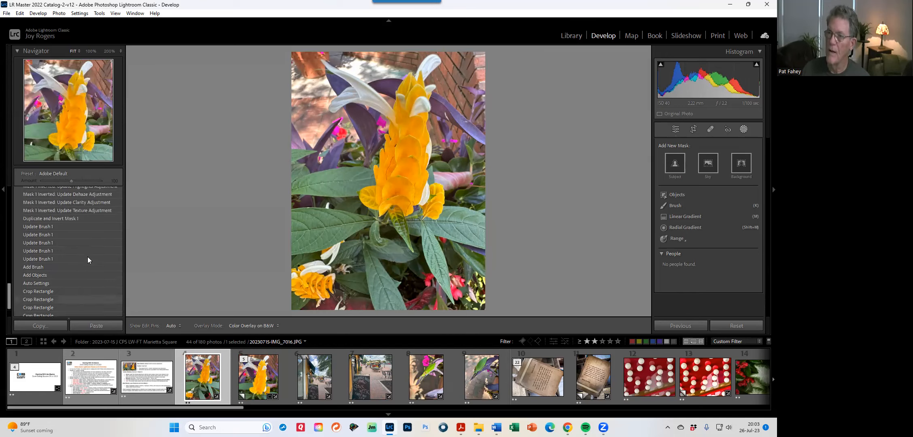
{"action": "scroll", "coordinate": [99, 243], "scroll_direction": "up", "scroll_amount": 5}
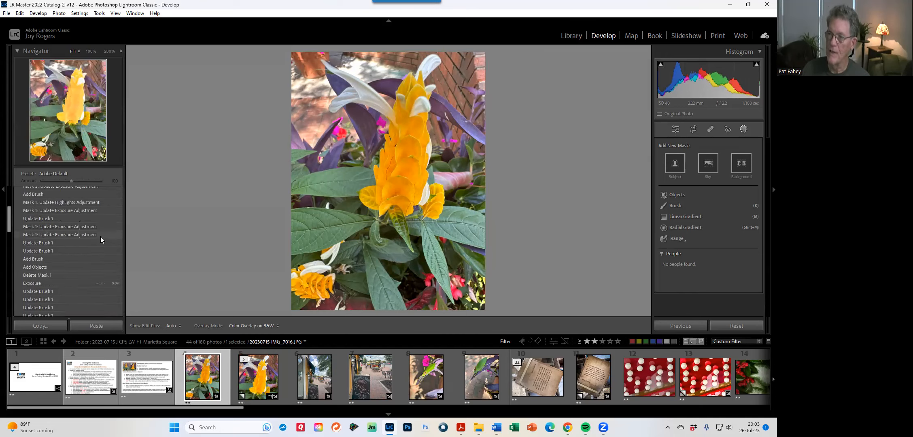
{"action": "left_click", "coordinate": [742, 130]}
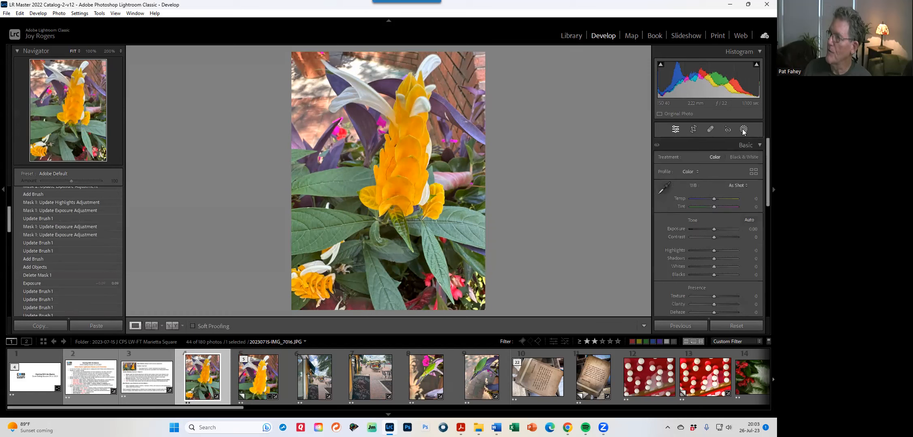
{"action": "left_click", "coordinate": [745, 129]}
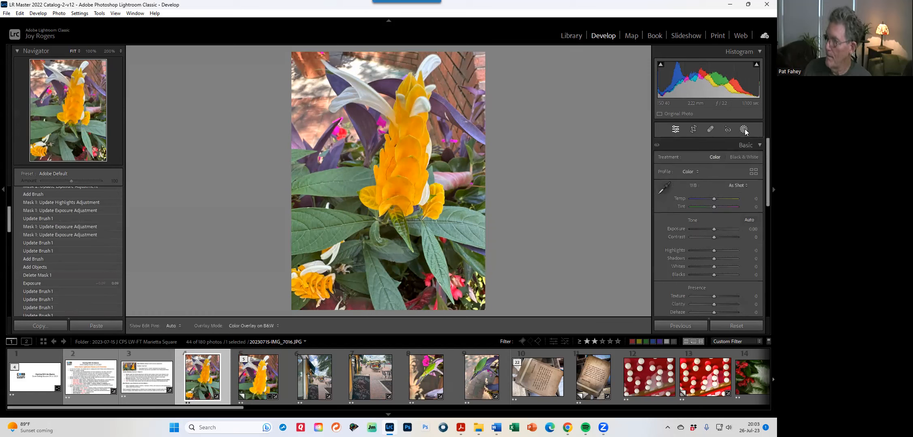
{"action": "scroll", "coordinate": [59, 220], "scroll_direction": "up", "scroll_amount": 5}
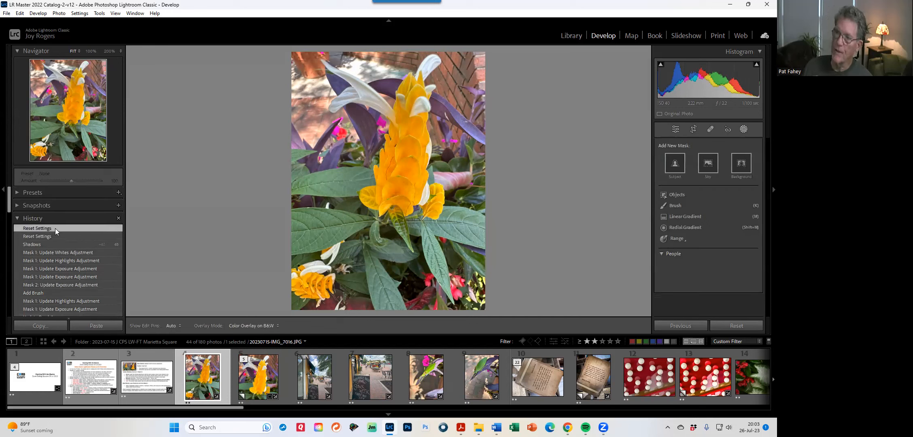
{"action": "left_click", "coordinate": [744, 129]}
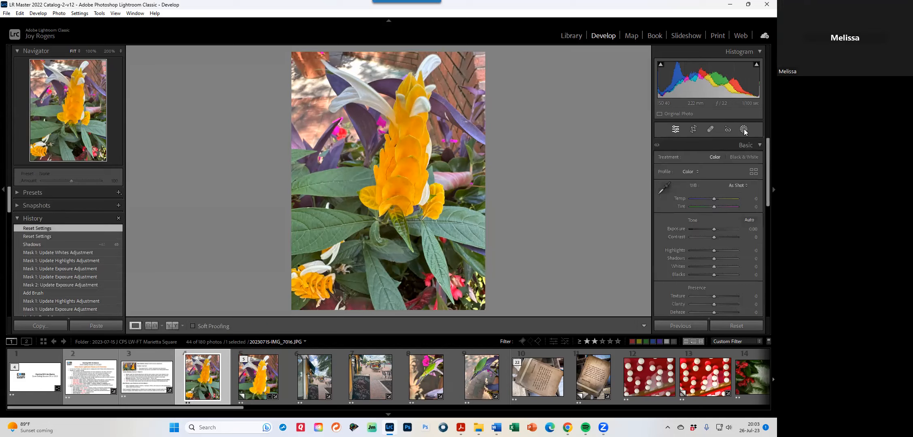
{"action": "left_click", "coordinate": [744, 129]}
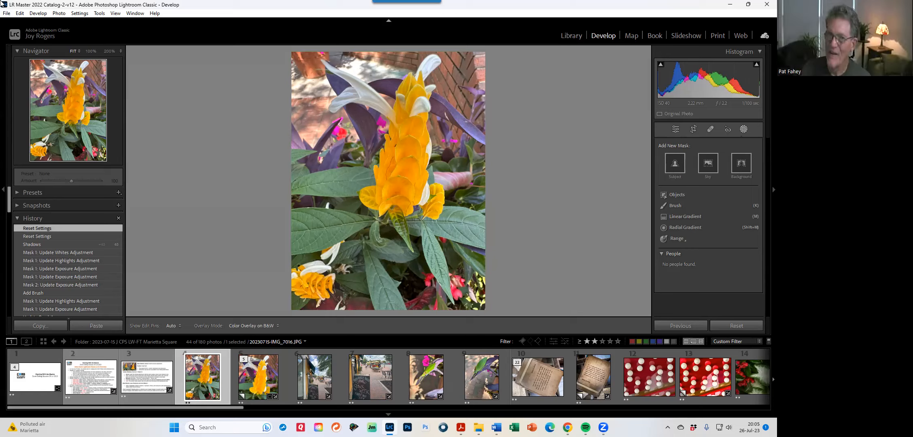
- Open the Develop presets and preview the portrait groups on the flower photo, including Portraits: Black & White and Portraits: Edge
{"action": "left_click", "coordinate": [16, 193]}
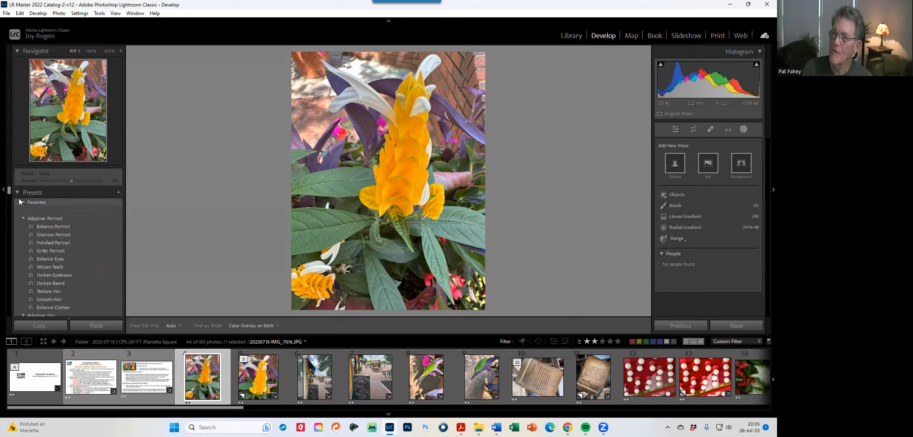
{"action": "scroll", "coordinate": [55, 274], "scroll_direction": "down", "scroll_amount": 10}
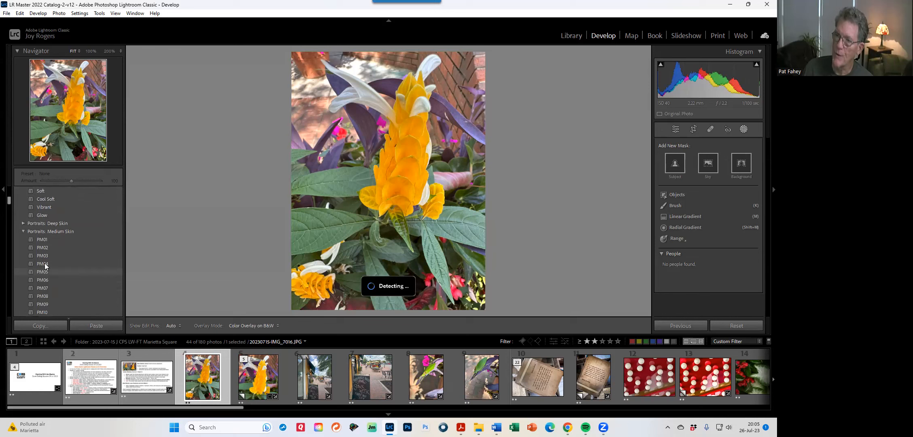
{"action": "scroll", "coordinate": [44, 263], "scroll_direction": "down", "scroll_amount": 5}
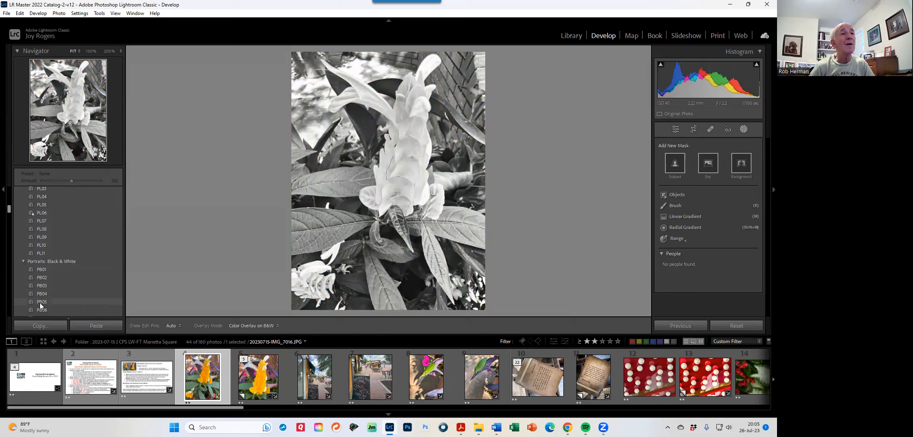
{"action": "scroll", "coordinate": [44, 299], "scroll_direction": "down", "scroll_amount": 3}
{"action": "scroll", "coordinate": [43, 298], "scroll_direction": "down", "scroll_amount": 1}
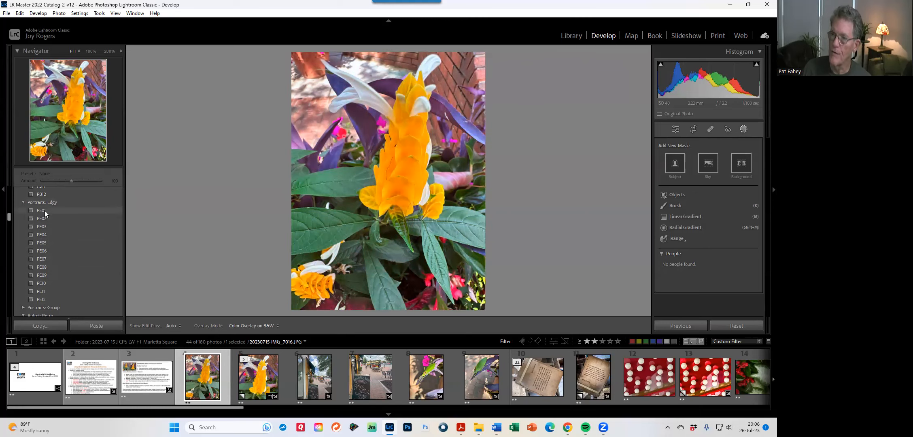
- Collapse the Portraits: Edge group and look through the Auto+: Retro presets, checking the options available for AR01
{"action": "left_click", "coordinate": [23, 202]}
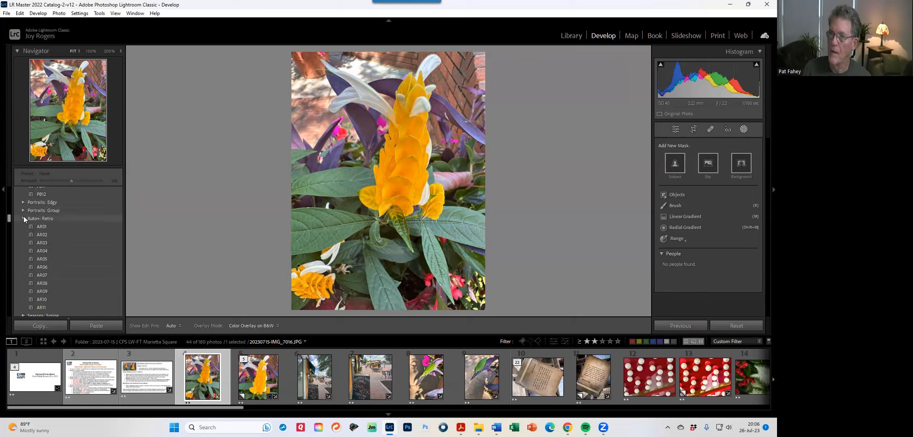
{"action": "left_click", "coordinate": [24, 218]}
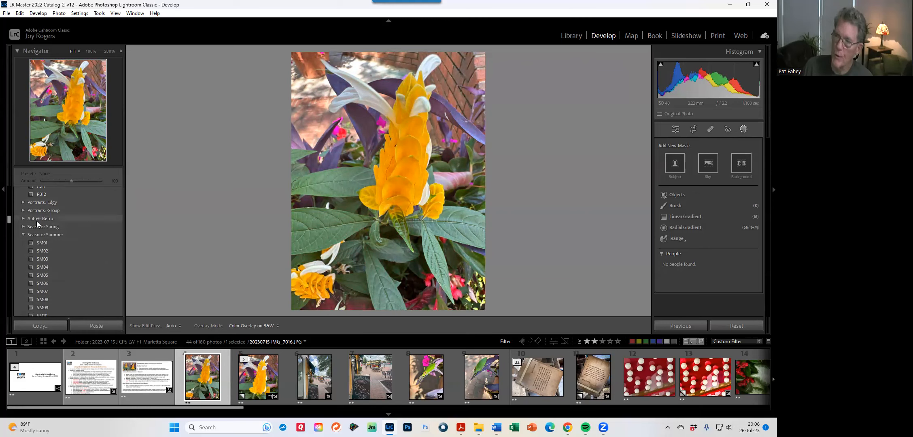
{"action": "left_click", "coordinate": [23, 218]}
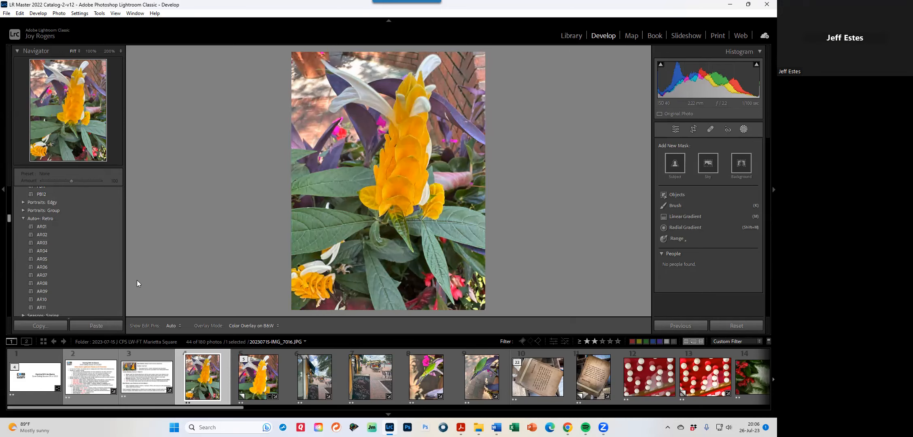
{"action": "right_click", "coordinate": [60, 228]}
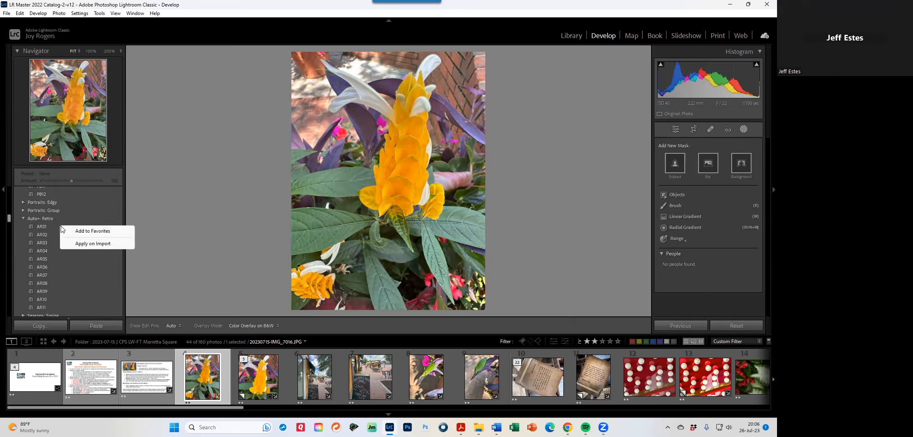
{"action": "left_click", "coordinate": [162, 236]}
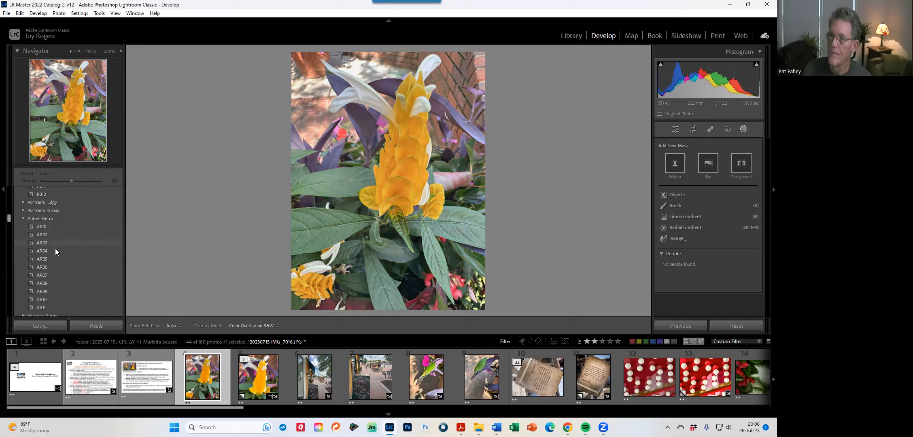
{"action": "scroll", "coordinate": [42, 267], "scroll_direction": "down", "scroll_amount": 5}
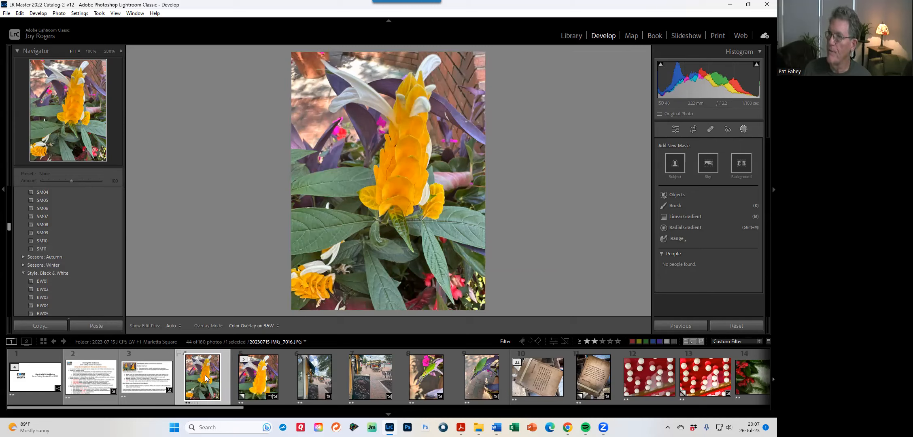
- Alternate between the original flower photo and its cropped, edited Copy 1 to view their differences
{"action": "left_click", "coordinate": [259, 377]}
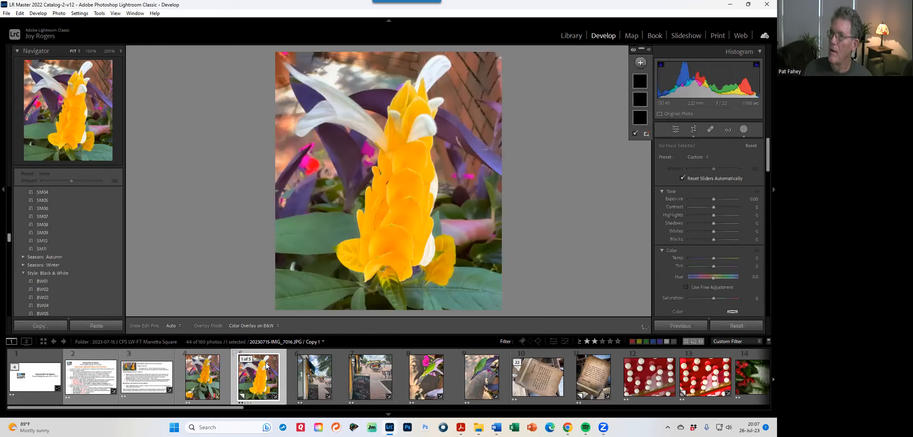
{"action": "left_click", "coordinate": [204, 374]}
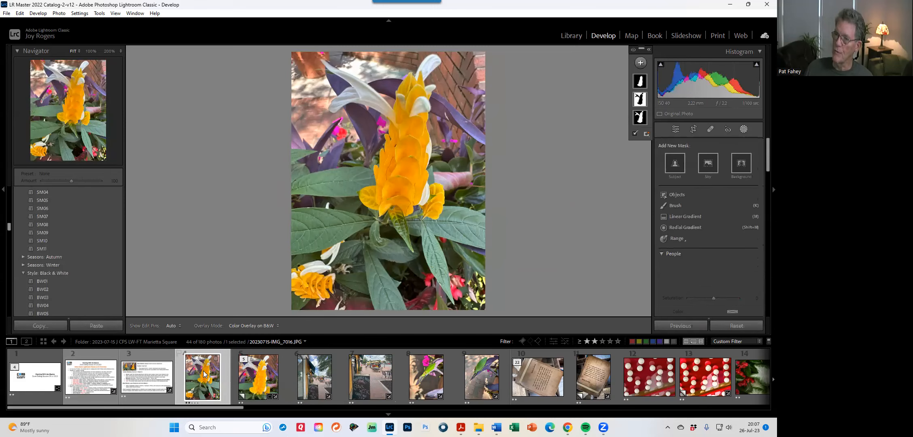
{"action": "left_click", "coordinate": [263, 378]}
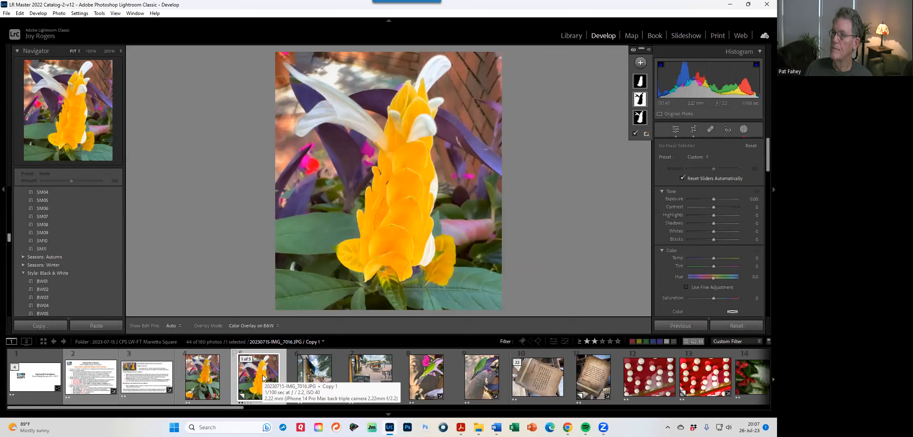
- Select the original flower photo together with its Copy 1 and compare them side by side with all panels hidden
{"action": "left_click", "coordinate": [211, 382]}
{"action": "left_click", "coordinate": [259, 380], "text": "ctrl"}
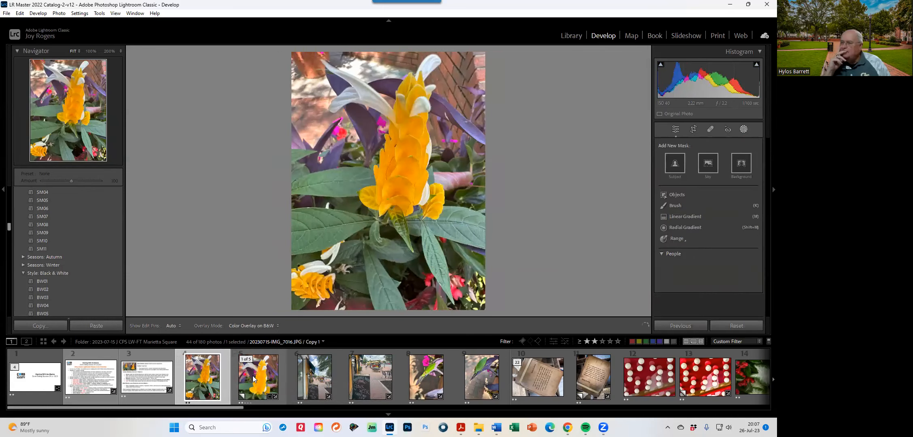
{"action": "key", "text": "c"}
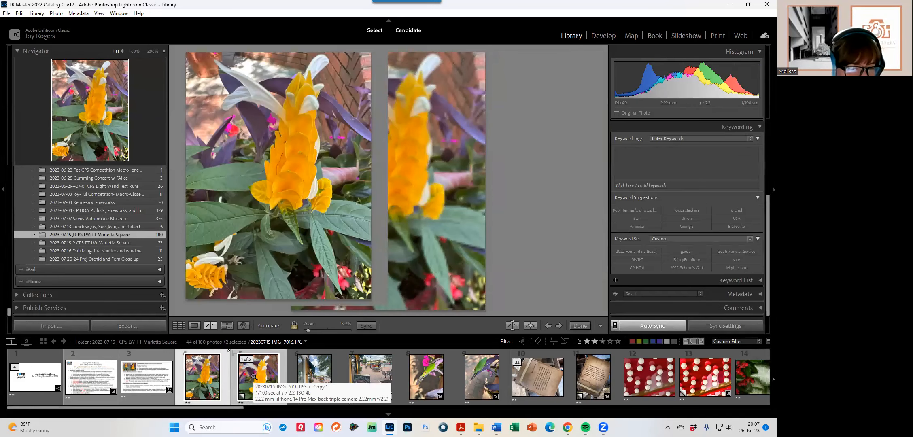
{"action": "key", "text": "shift+Tab"}
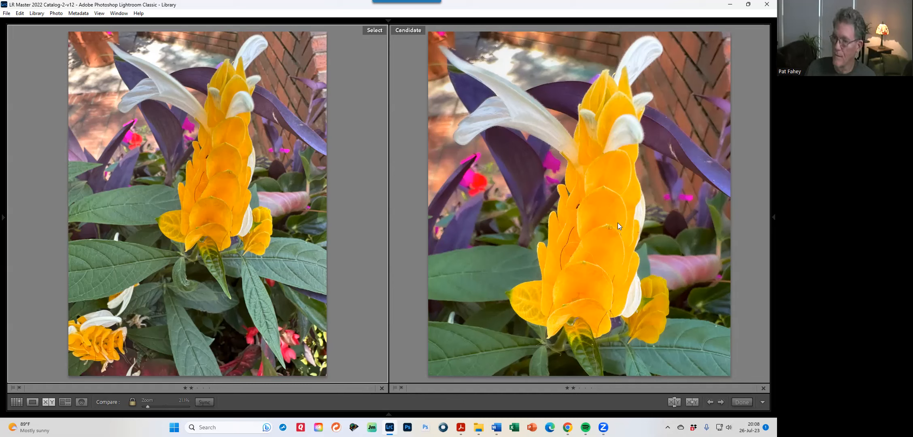
- Switch between Loupe view and the side-by-side flower comparison, ending in Loupe view with the panels shown
{"action": "key", "text": "e"}
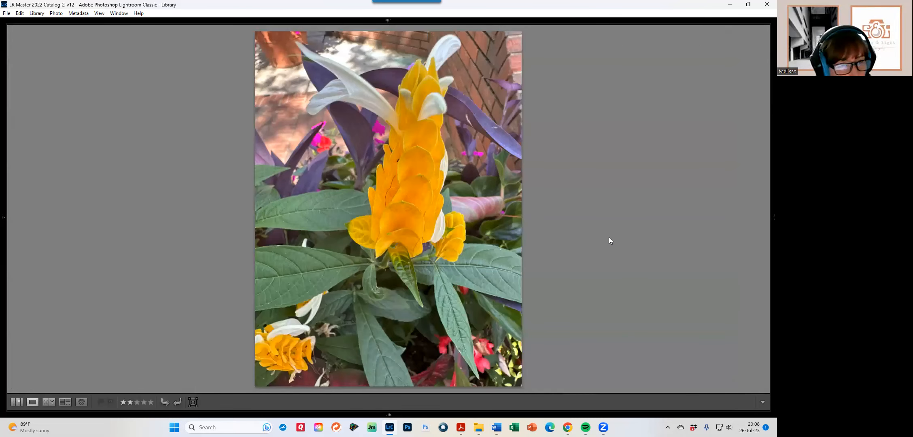
{"action": "key", "text": "c"}
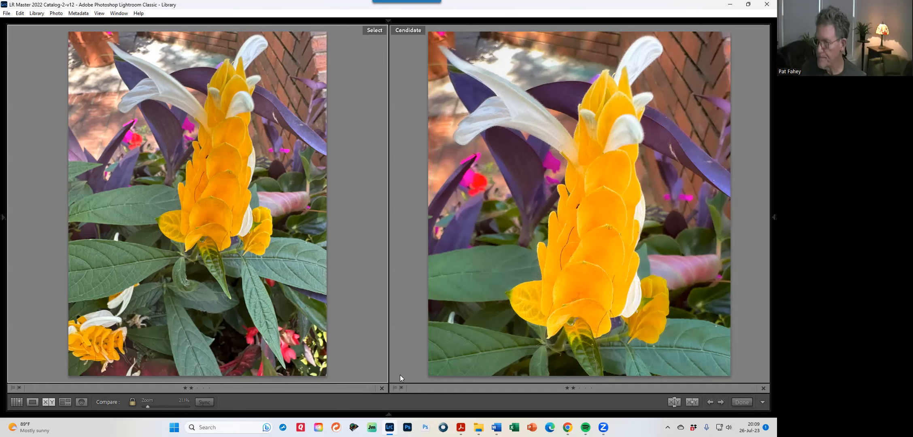
{"action": "key", "text": "e"}
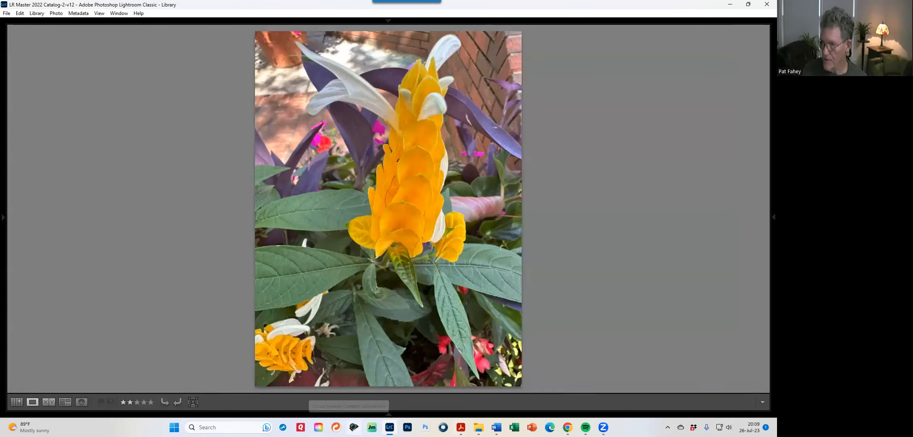
{"action": "key", "text": "c"}
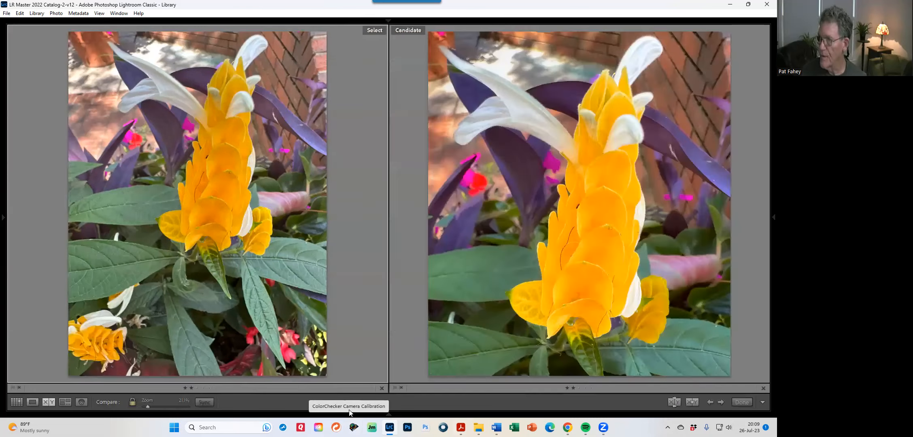
{"action": "key", "text": "e"}
{"action": "key", "text": "shift+Tab"}
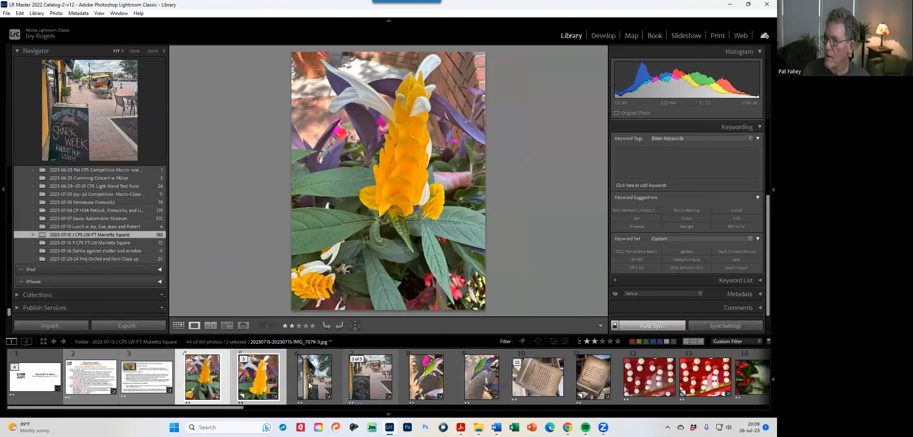
- Compare the two Shark Week sign photos side by side with the panels hidden, then return to Loupe view with panels shown
{"action": "left_click", "coordinate": [327, 379]}
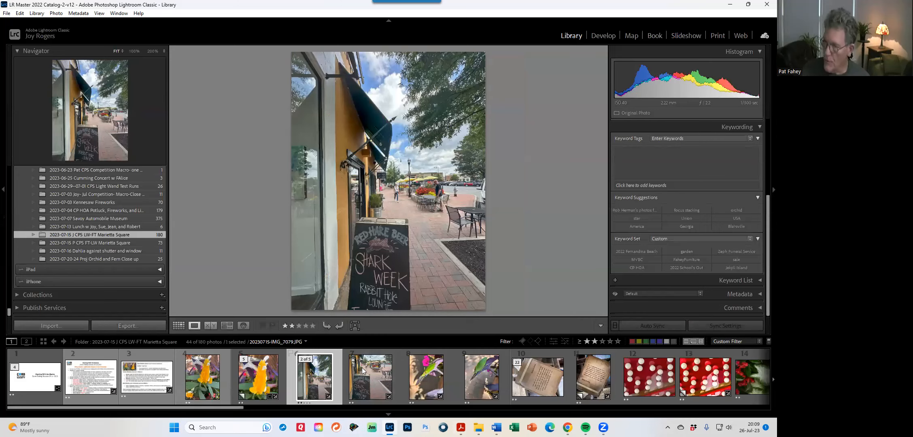
{"action": "left_click", "coordinate": [365, 374], "text": "ctrl"}
{"action": "key", "text": "c"}
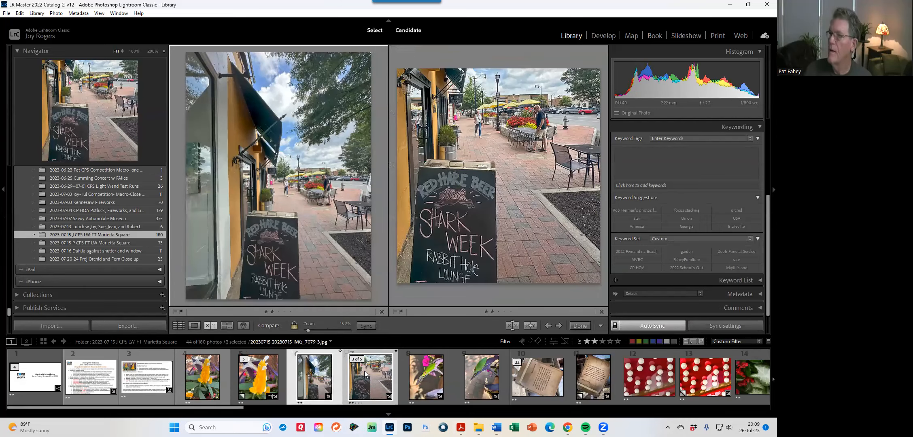
{"action": "key", "text": "shift+Tab"}
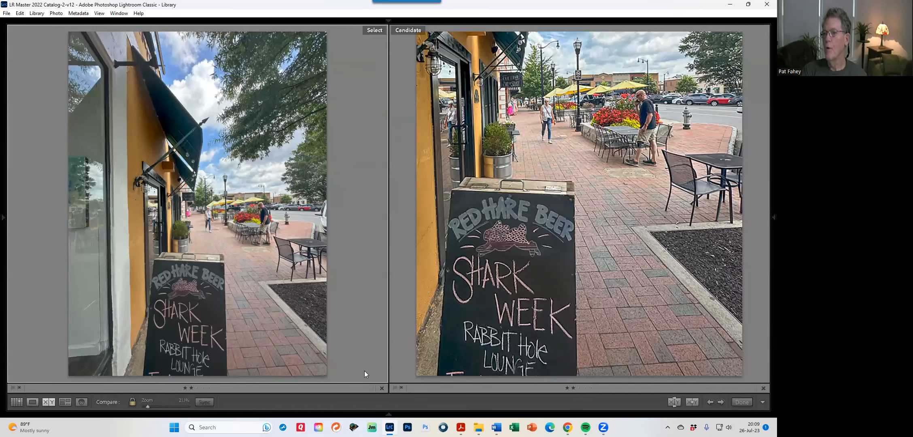
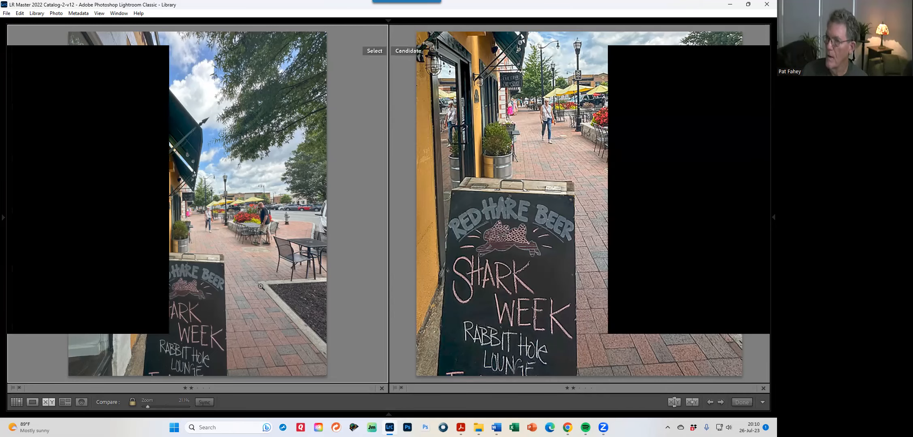
{"action": "key", "text": "shift+Tab"}
{"action": "key", "text": "e"}
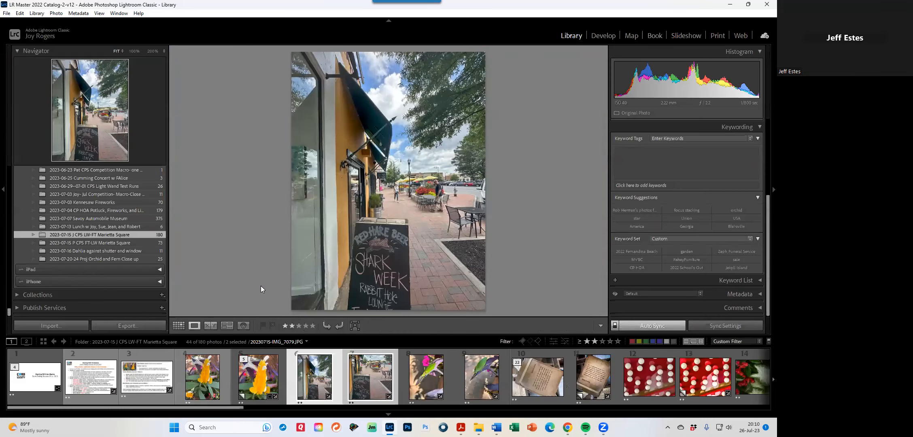
- Compare the two green katydid photos side by side with the panels hidden, then restore the panels and Loupe view
{"action": "left_click", "coordinate": [419, 382]}
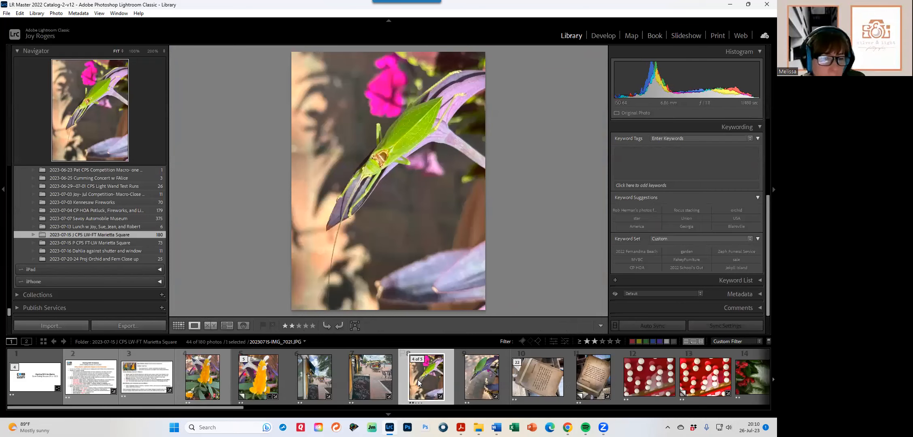
{"action": "left_click", "coordinate": [460, 380], "text": "ctrl"}
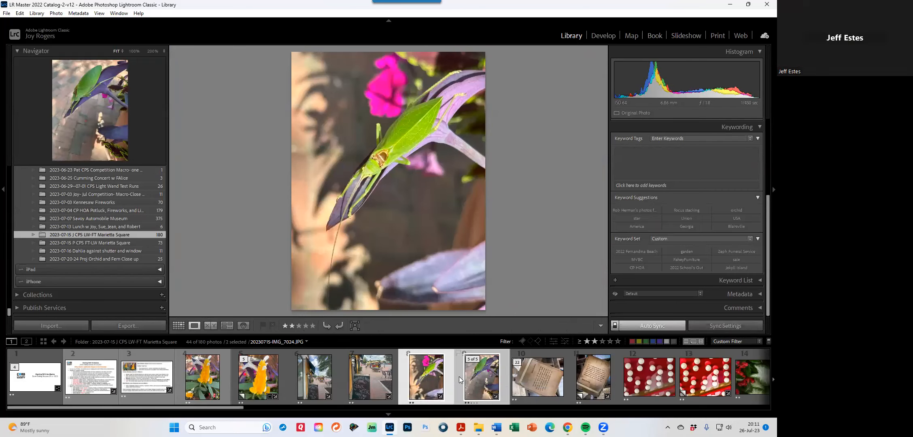
{"action": "key", "text": "c"}
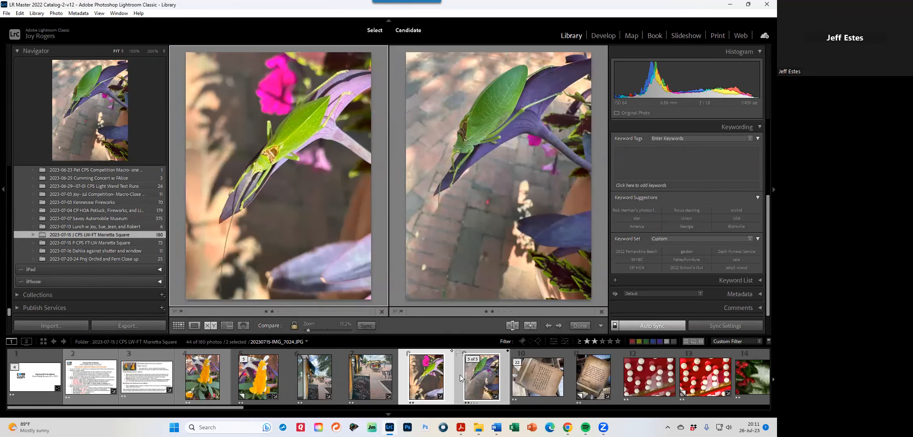
{"action": "key", "text": "shift+Tab"}
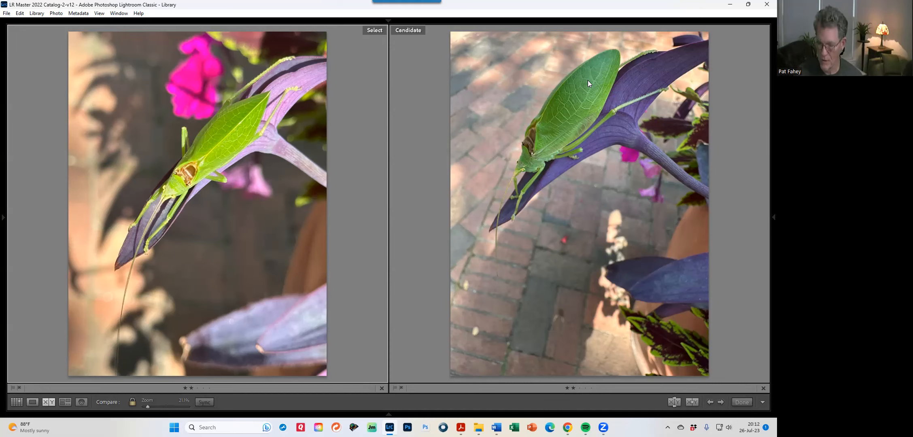
{"action": "key", "text": "shift+Tab"}
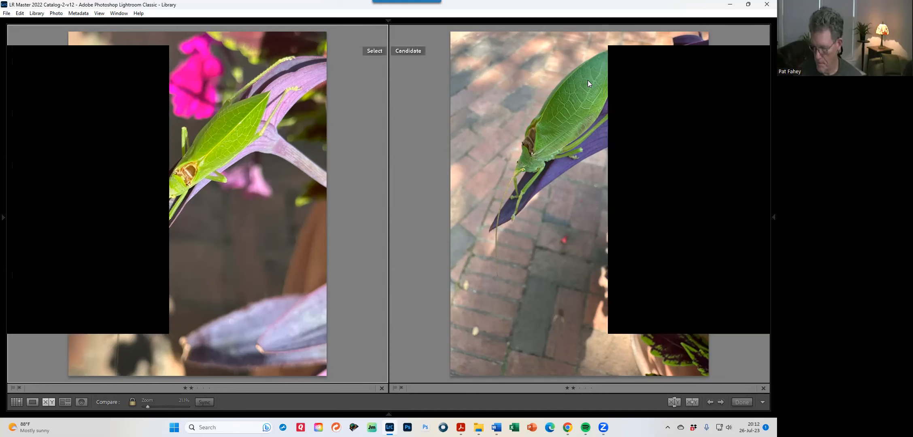
{"action": "key", "text": "e"}
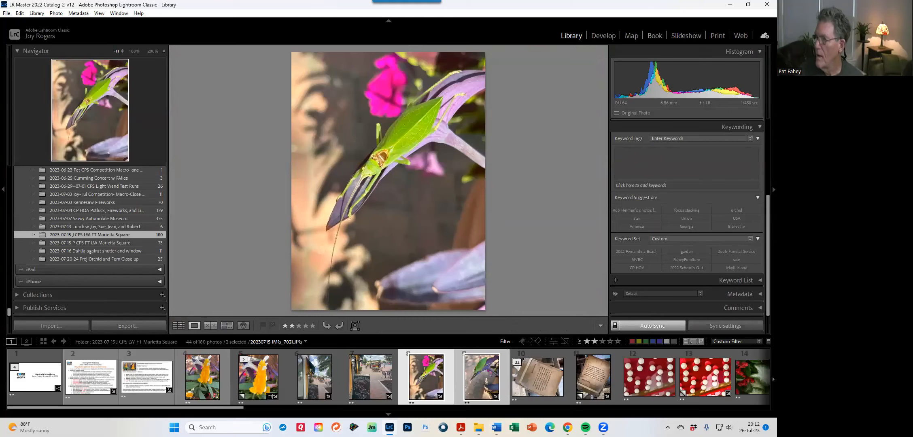
- Compare the original leather journal photo with its upright, edited Copy 1 side by side
{"action": "left_click", "coordinate": [538, 382]}
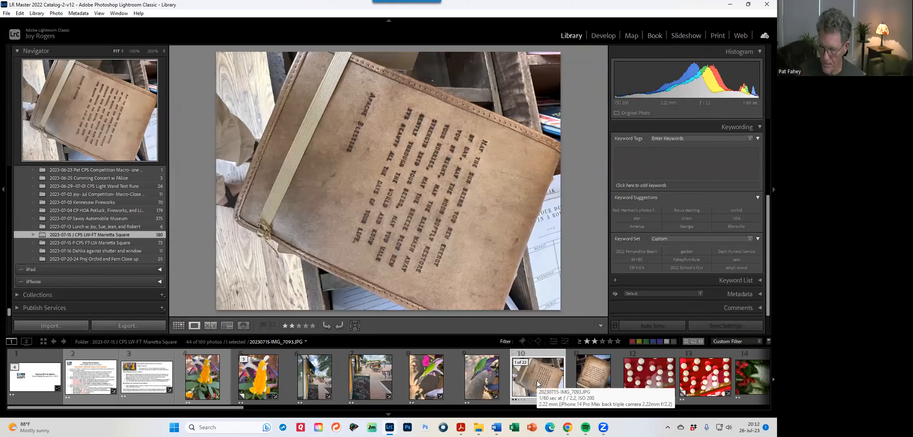
{"action": "left_click", "coordinate": [586, 378], "text": "ctrl"}
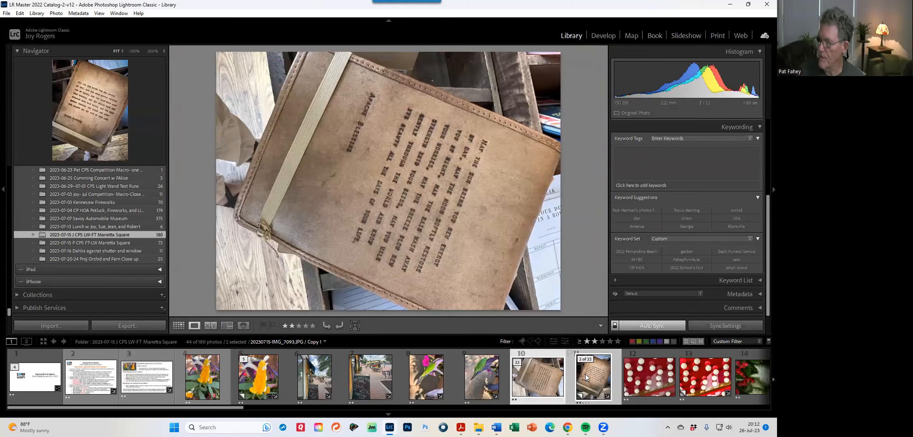
{"action": "key", "text": "c"}
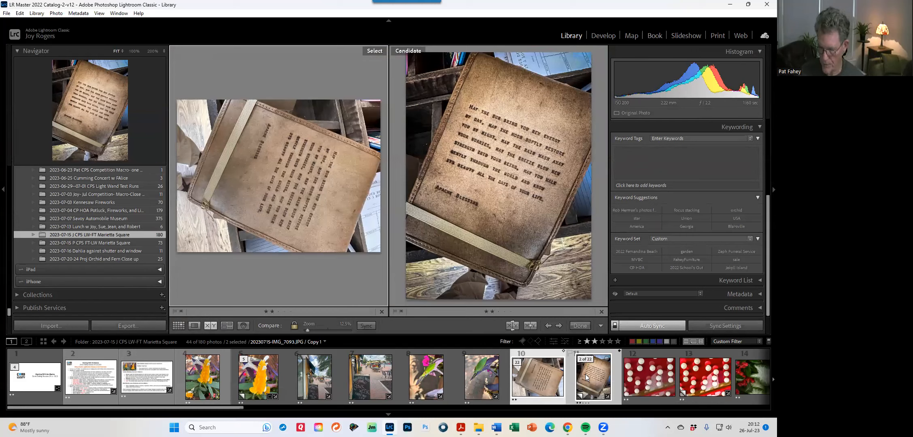
- Create virtual copies of the two selected leather journal photos
{"action": "key", "text": "shift+Tab"}
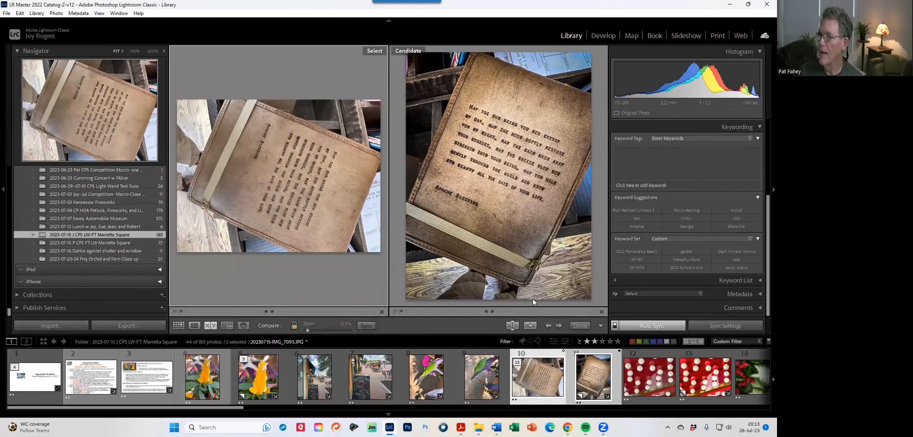
{"action": "right_click", "coordinate": [546, 376]}
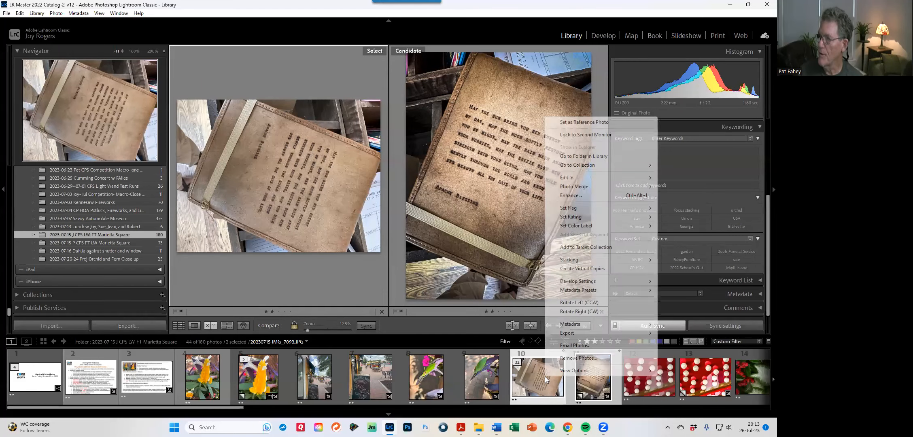
{"action": "left_click", "coordinate": [588, 268]}
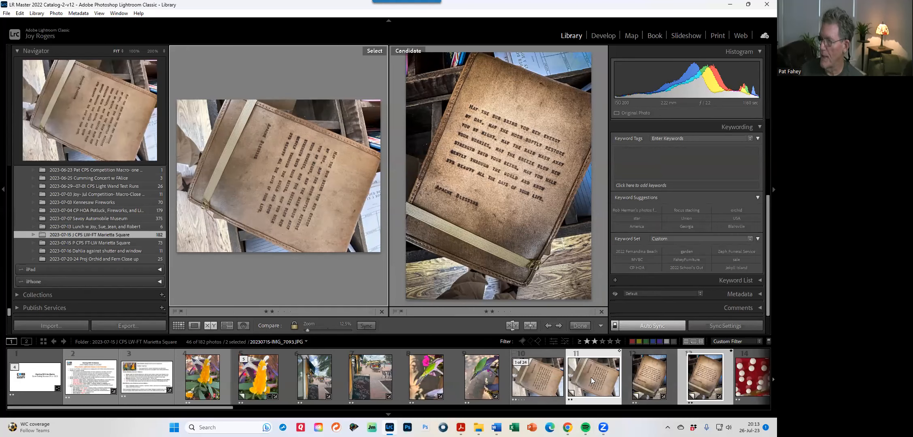
- Remove the two newly created virtual copies of the journal photos
{"action": "right_click", "coordinate": [705, 381]}
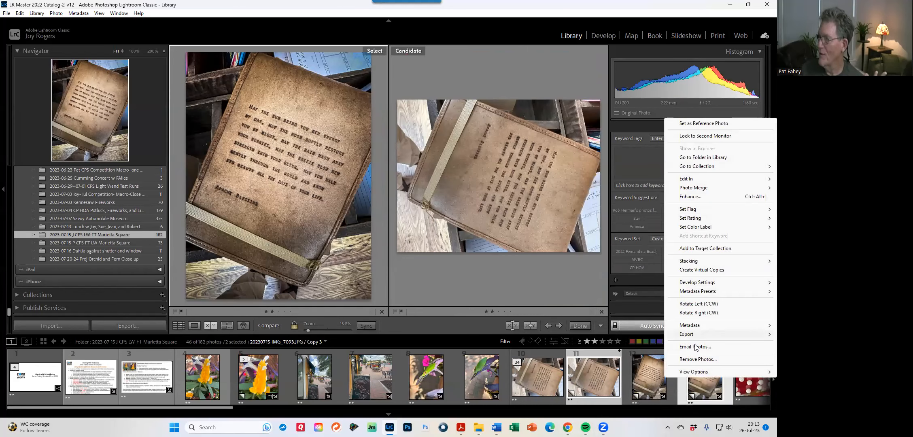
{"action": "left_click", "coordinate": [697, 359]}
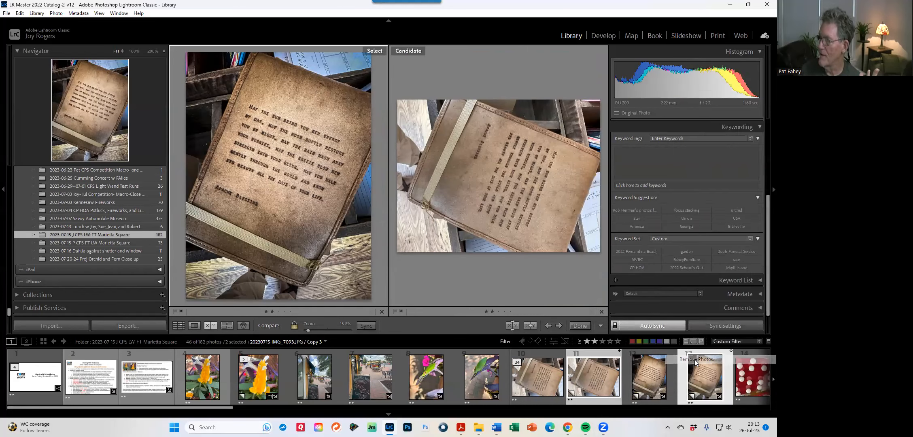
{"action": "left_click", "coordinate": [387, 213]}
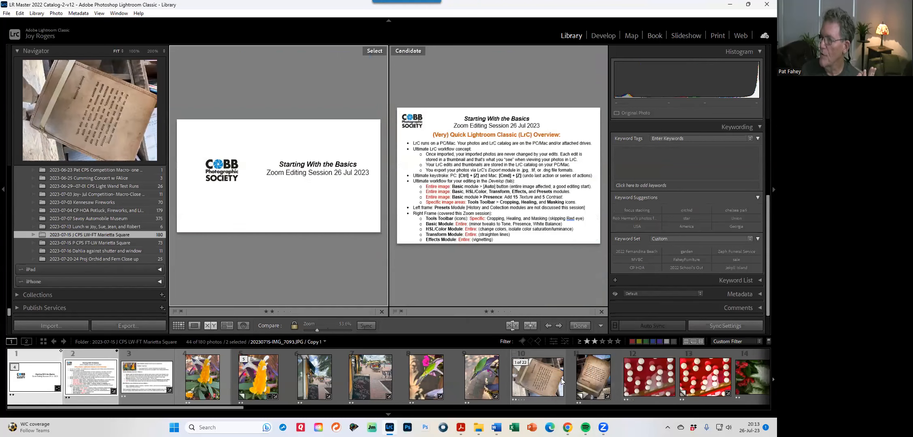
- Create a single virtual copy of the original, unedited leather journal photo
{"action": "left_click", "coordinate": [541, 381]}
{"action": "right_click", "coordinate": [540, 381]}
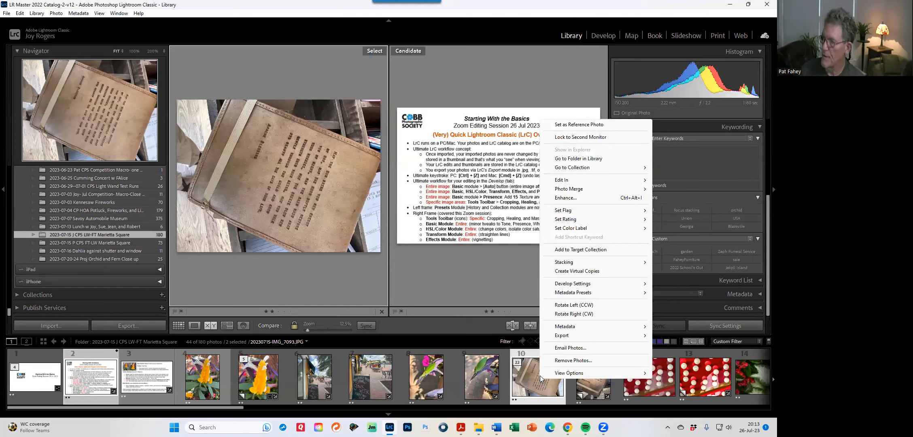
{"action": "left_click", "coordinate": [575, 271]}
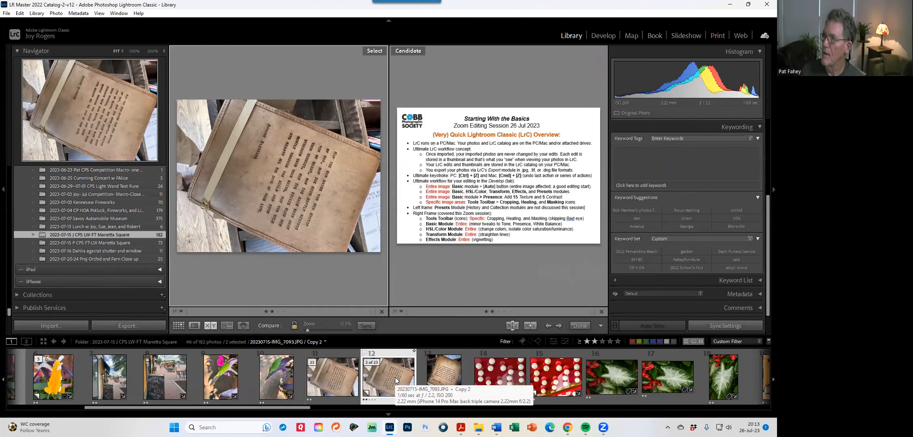
- In the Develop module, rotate the journal's Copy 2 counterclockwise and lower its Exposure to -1.93
{"action": "left_click", "coordinate": [607, 36]}
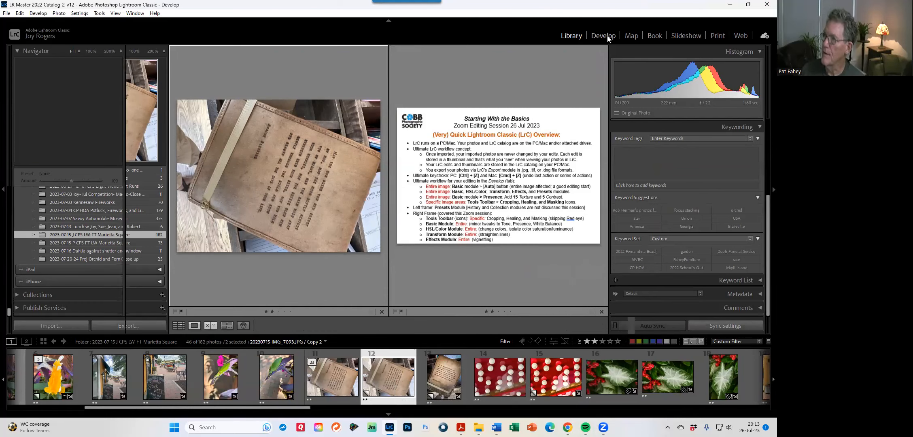
{"action": "right_click", "coordinate": [386, 381]}
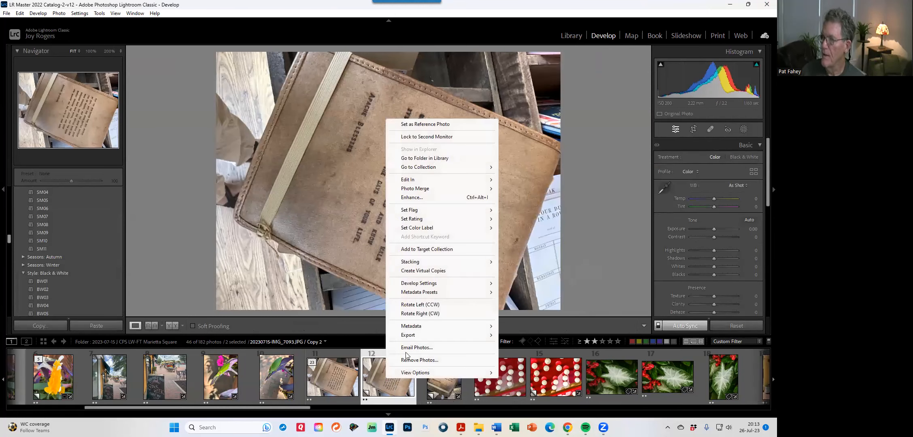
{"action": "left_click", "coordinate": [421, 304]}
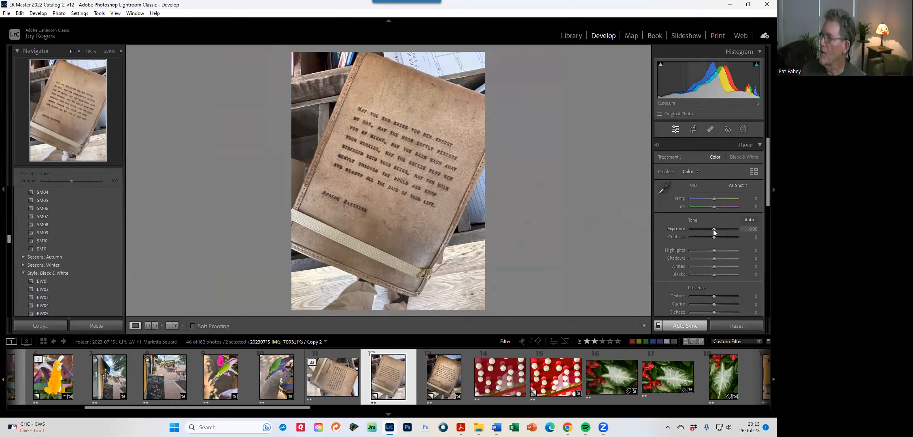
{"action": "left_click_drag", "start_coordinate": [713, 229], "coordinate": [705, 229]}
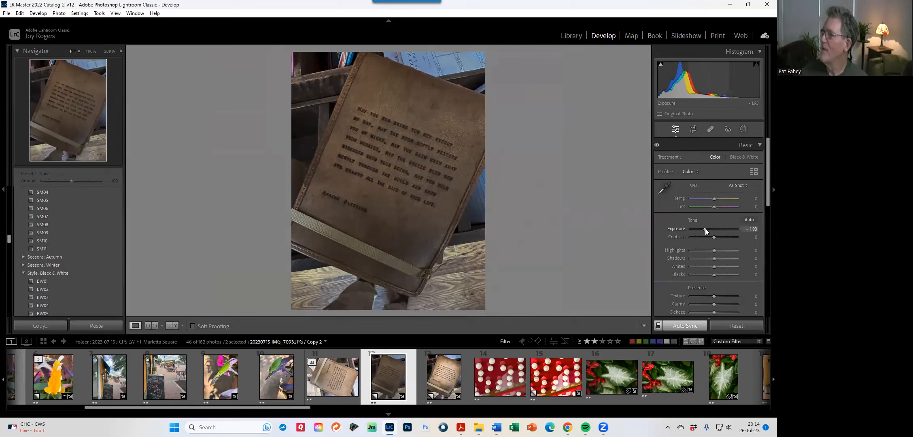
- Add a radial gradient mask, then move, tilt and widen it over the text on the journal cover
{"action": "left_click", "coordinate": [745, 130]}
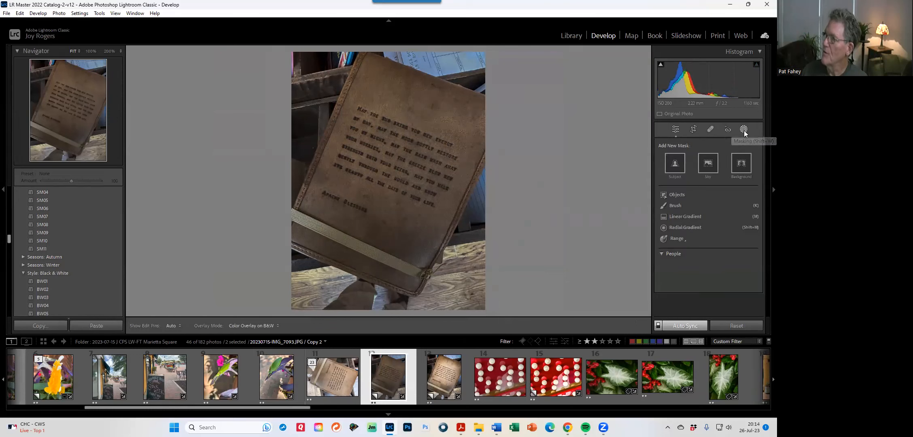
{"action": "left_click", "coordinate": [689, 226]}
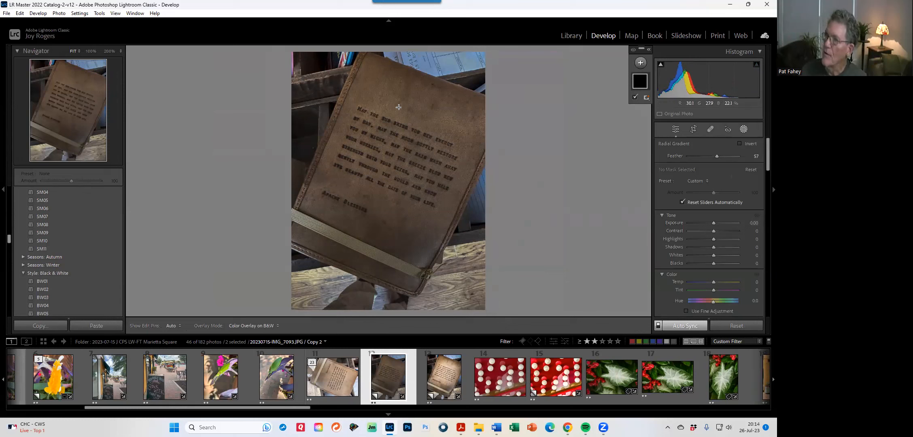
{"action": "left_click_drag", "start_coordinate": [400, 106], "coordinate": [353, 203]}
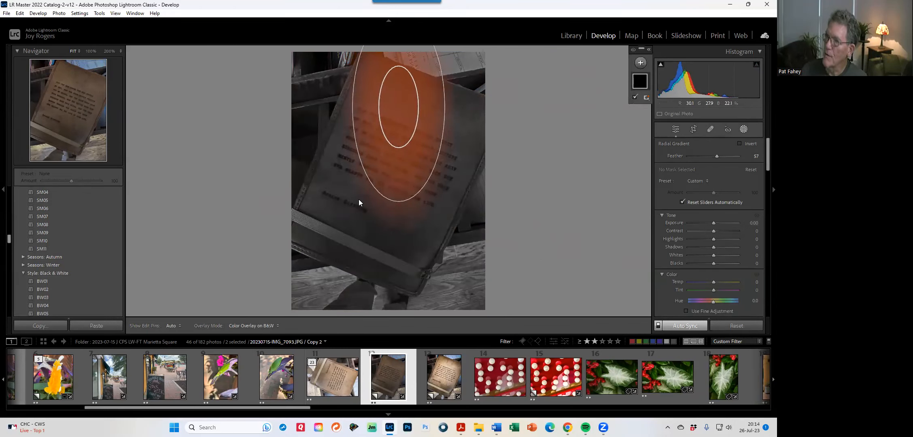
{"action": "left_click_drag", "start_coordinate": [403, 183], "coordinate": [386, 235]}
{"action": "left_click_drag", "start_coordinate": [376, 59], "coordinate": [419, 62]}
{"action": "left_click_drag", "start_coordinate": [427, 175], "coordinate": [457, 186]}
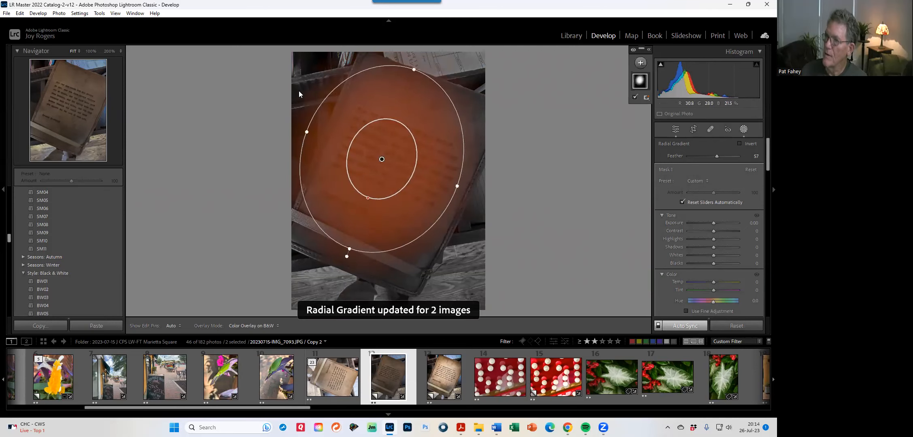
{"action": "left_click_drag", "start_coordinate": [302, 131], "coordinate": [317, 135]}
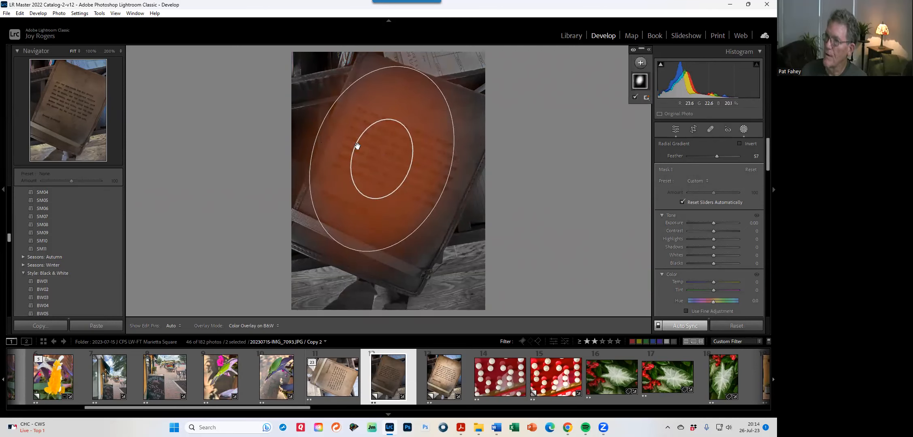
{"action": "left_click_drag", "start_coordinate": [382, 160], "coordinate": [388, 159]}
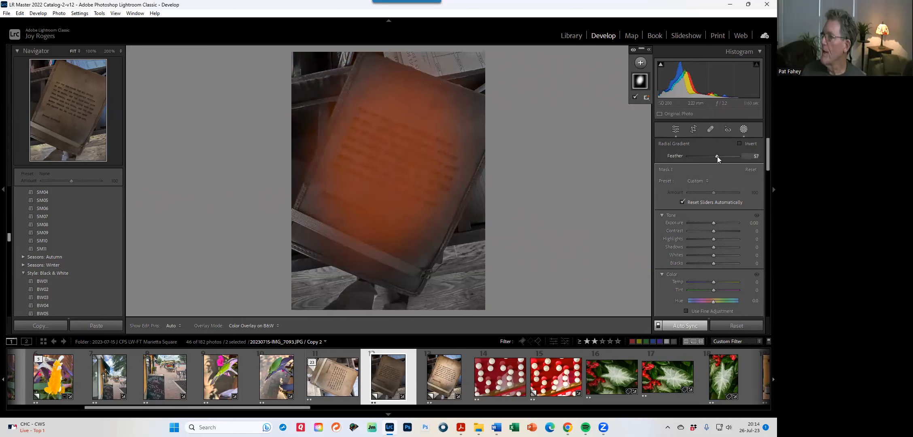
- Set the radial mask's Feather to 35 and widen its oval slightly across the journal cover
{"action": "left_click_drag", "start_coordinate": [716, 155], "coordinate": [685, 158]}
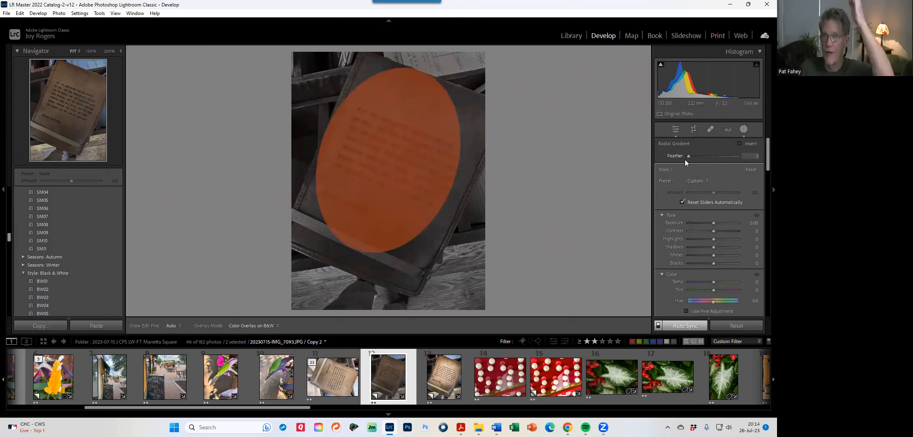
{"action": "left_click_drag", "start_coordinate": [704, 160], "coordinate": [706, 161]}
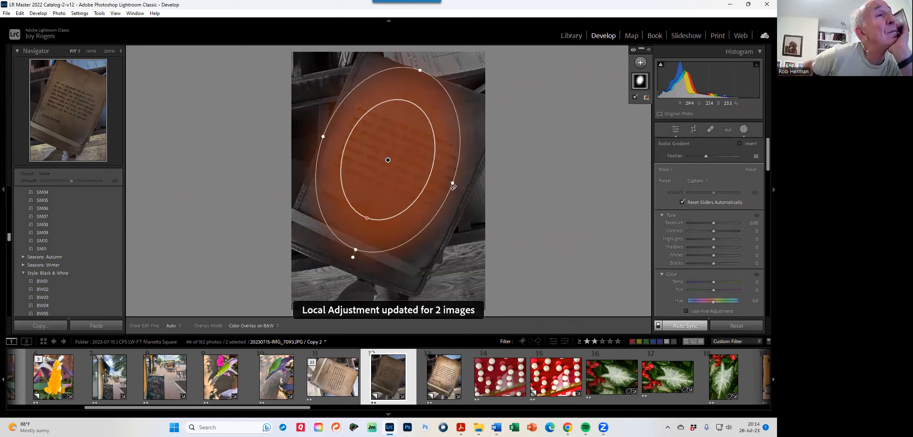
{"action": "left_click_drag", "start_coordinate": [454, 183], "coordinate": [457, 183]}
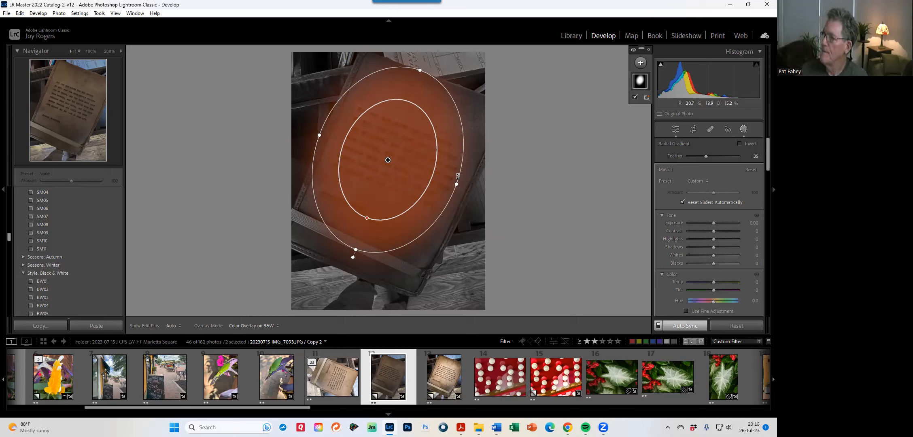
- Brighten the masked journal text by setting the mask's Exposure to 2.08 and Shadows to 37
{"action": "left_click_drag", "start_coordinate": [714, 221], "coordinate": [727, 220]}
{"action": "left_click_drag", "start_coordinate": [712, 246], "coordinate": [721, 245]}
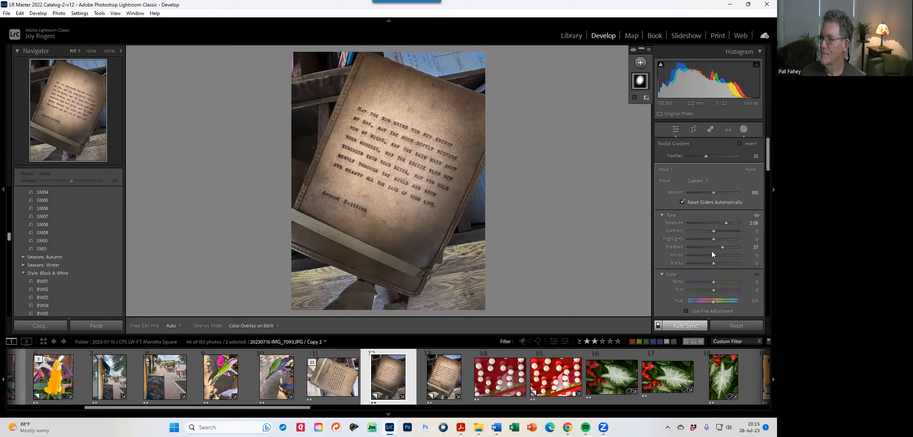
{"action": "mouse_move", "coordinate": [336, 316]}
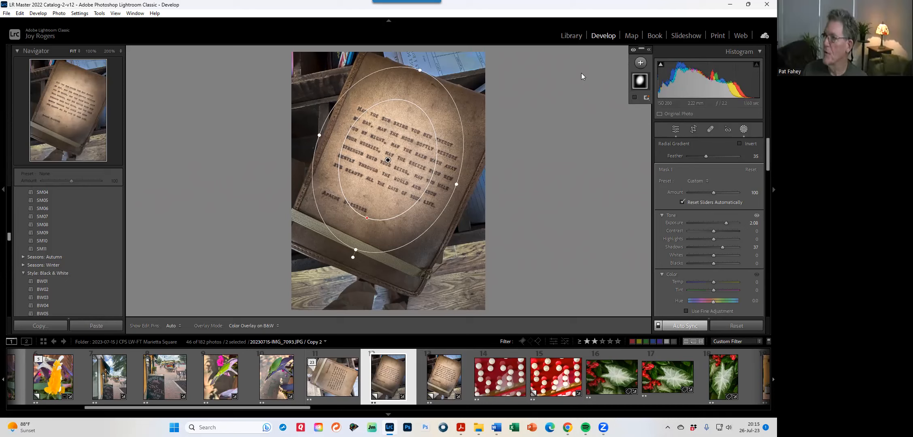
{"action": "left_click", "coordinate": [458, 358]}
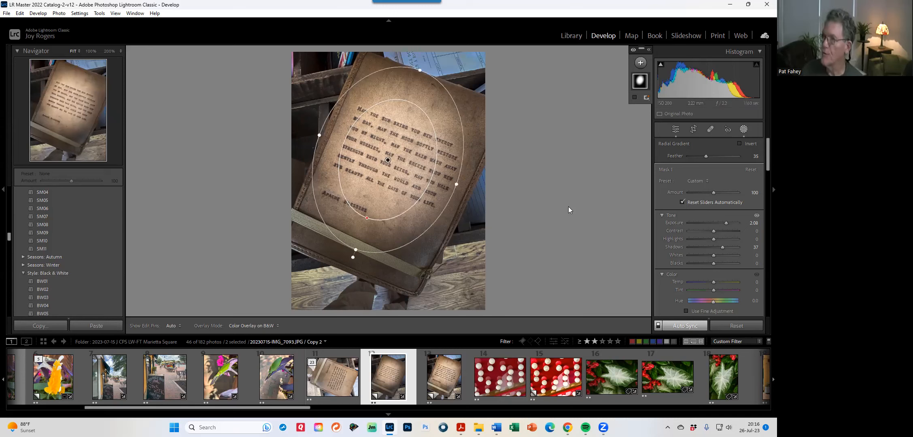
- Undo the mask's tone adjustments, feathering and reshaping until the whole radial gradient mask is removed
{"action": "key", "text": "ctrl+z"}
{"action": "key", "text": "ctrl+z"}
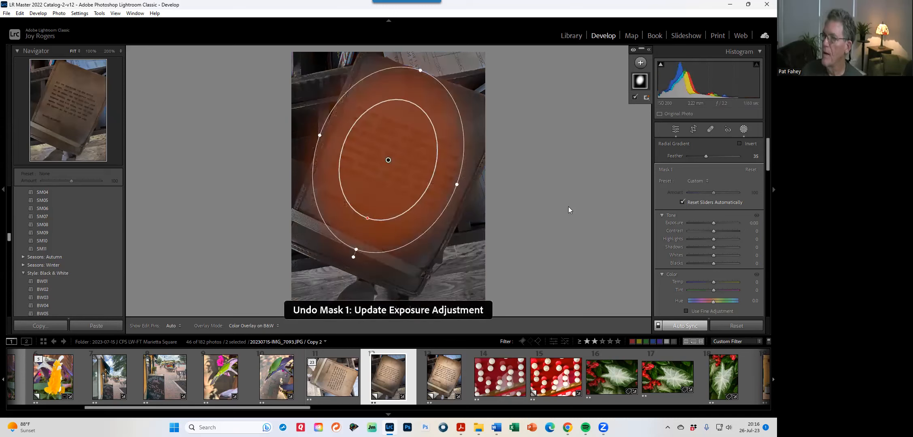
{"action": "key", "text": "ctrl+z"}
{"action": "key", "text": "ctrl+z"}
{"action": "key", "text": "ctrl+z"}
{"action": "key", "text": "ctrl+z"}
{"action": "key", "text": "ctrl+z"}
{"action": "key", "text": "ctrl+z"}
{"action": "key", "text": "ctrl+z"}
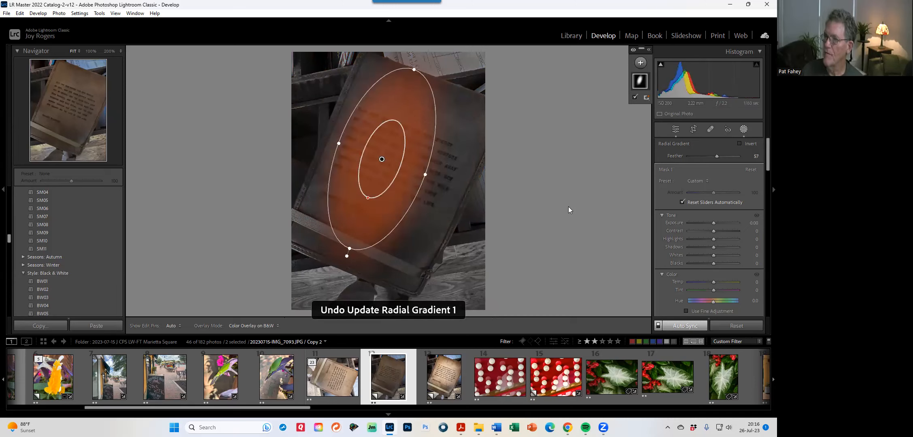
{"action": "key", "text": "ctrl+z"}
{"action": "key", "text": "ctrl+z"}
{"action": "key", "text": "ctrl+z"}
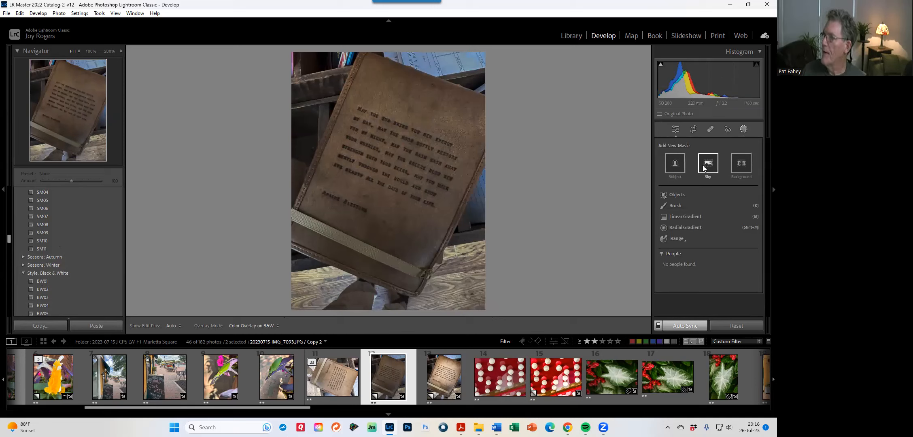
- Draw a new radial gradient mask on the journal, centre it over the text, and tilt and widen it to cover the lettering
{"action": "left_click", "coordinate": [682, 228]}
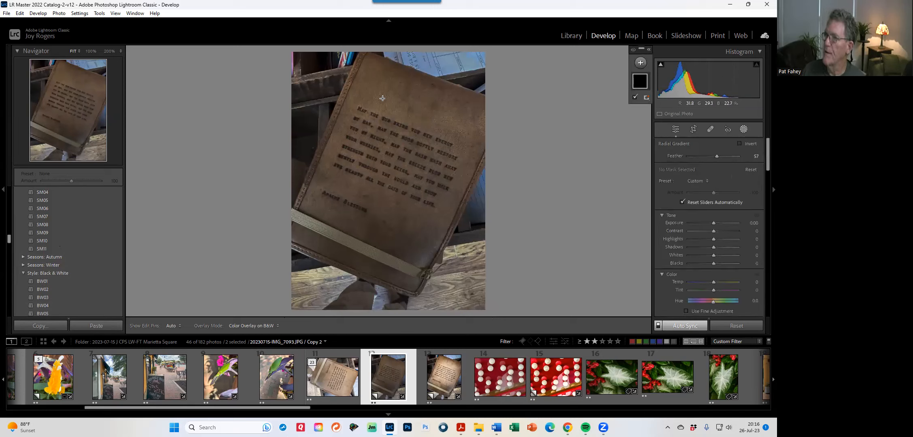
{"action": "left_click_drag", "start_coordinate": [379, 93], "coordinate": [448, 224]}
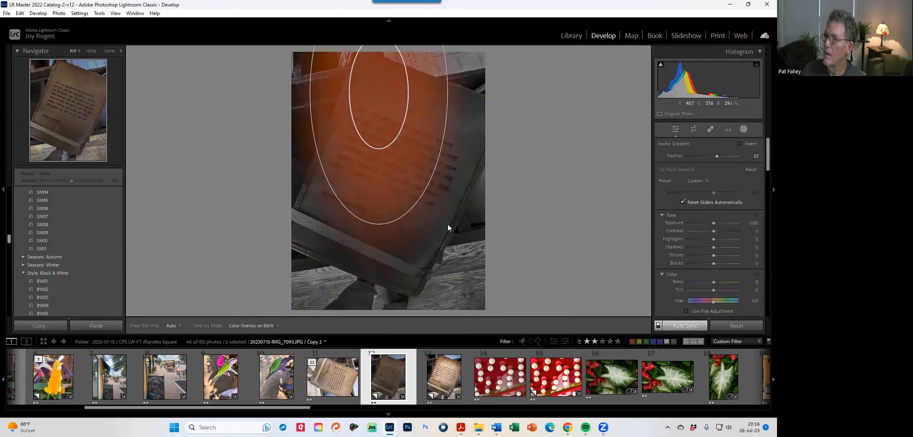
{"action": "left_click_drag", "start_coordinate": [369, 101], "coordinate": [356, 196]}
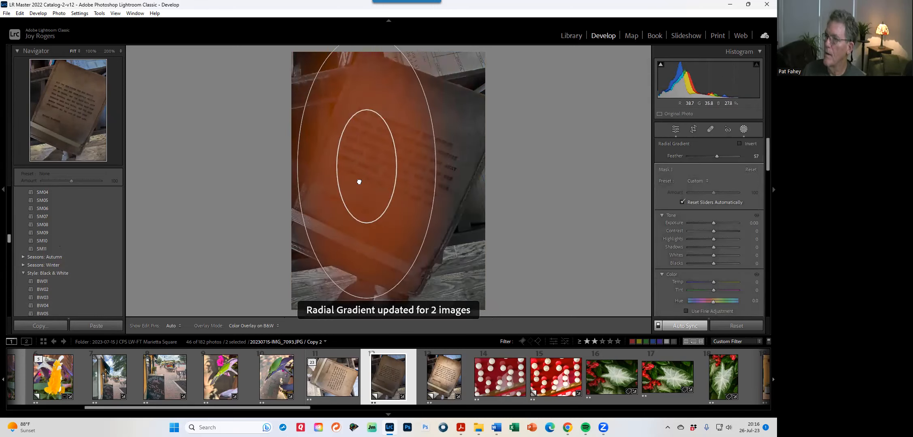
{"action": "left_click_drag", "start_coordinate": [367, 299], "coordinate": [367, 251]}
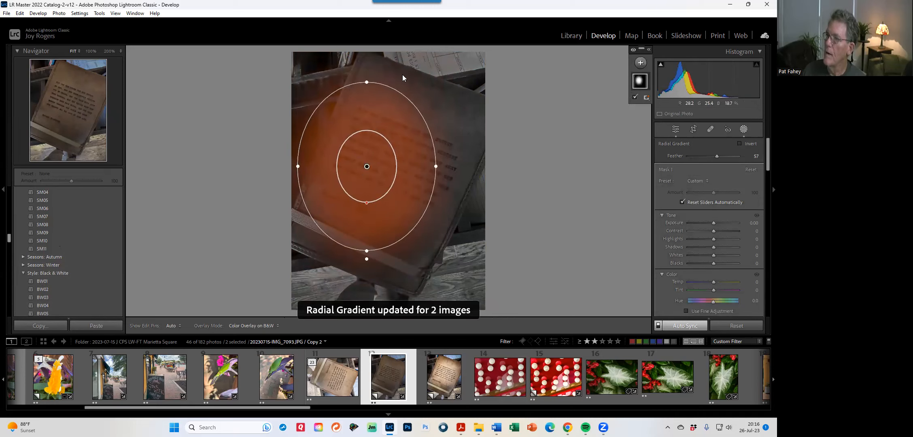
{"action": "left_click_drag", "start_coordinate": [364, 73], "coordinate": [408, 80]}
{"action": "left_click_drag", "start_coordinate": [410, 189], "coordinate": [457, 194]}
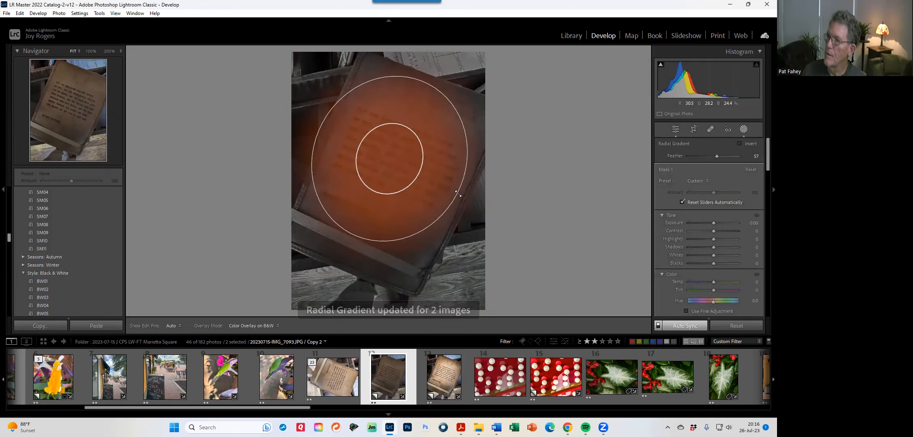
- Set the new radial mask's Exposure to 1.82 and Shadows to 50 to brighten the journal text
{"action": "left_click_drag", "start_coordinate": [715, 223], "coordinate": [727, 246]}
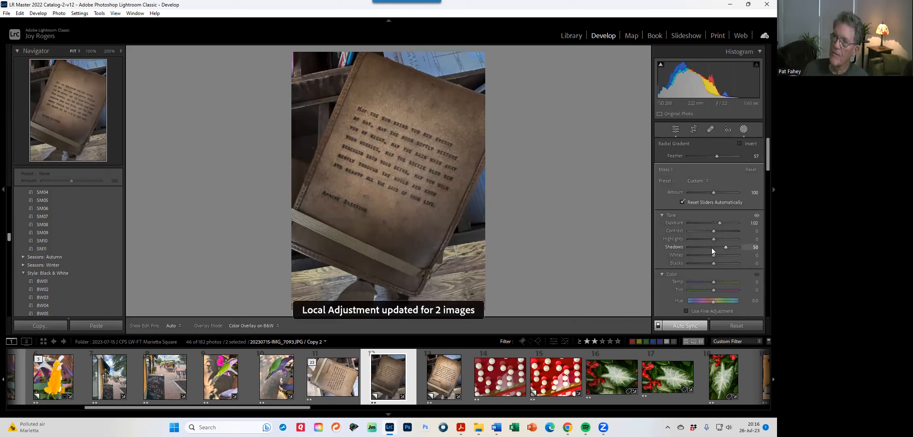
{"action": "left_click_drag", "start_coordinate": [719, 223], "coordinate": [725, 223]}
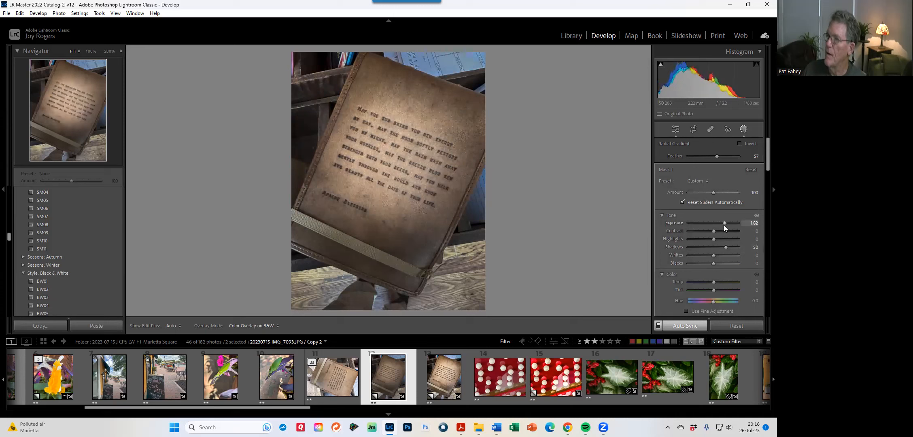
{"action": "mouse_move", "coordinate": [583, 160]}
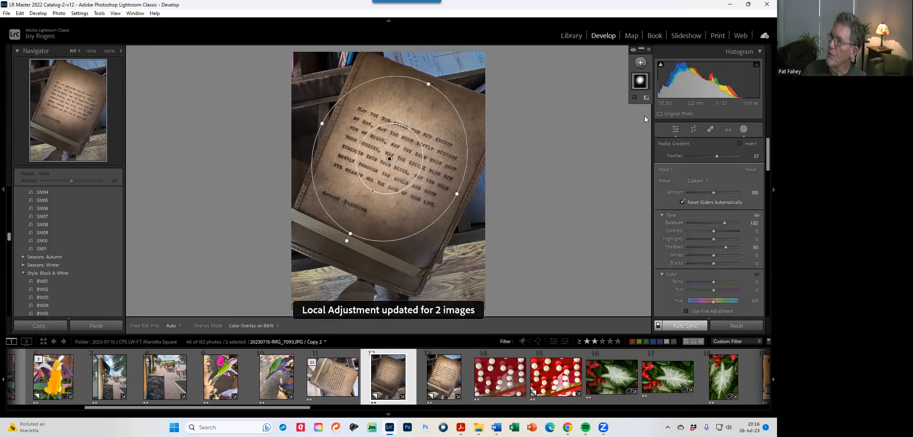
- Duplicate and invert the journal's radial mask, setting the inverted mask's Exposure to -0.30 and Shadows to -4 to darken the surroundings
{"action": "mouse_move", "coordinate": [642, 81]}
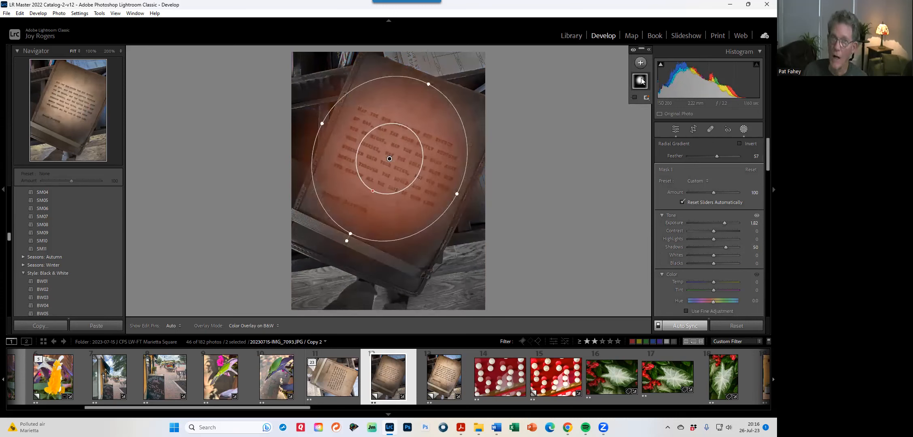
{"action": "right_click", "coordinate": [647, 80]}
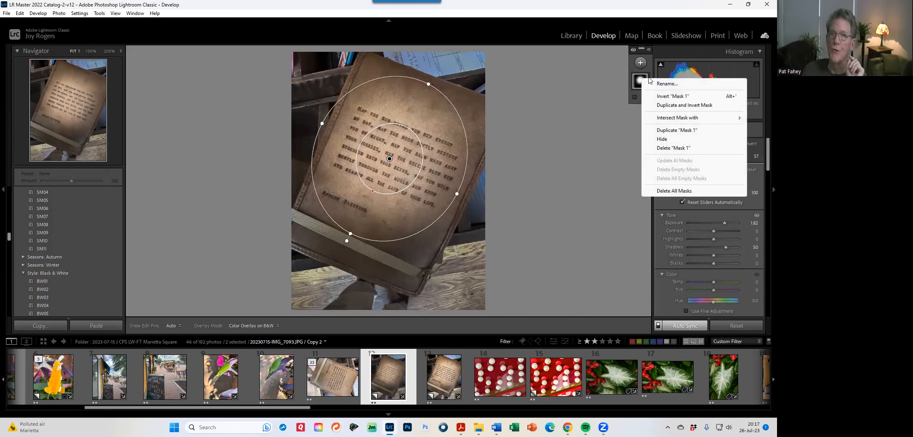
{"action": "left_click", "coordinate": [692, 104]}
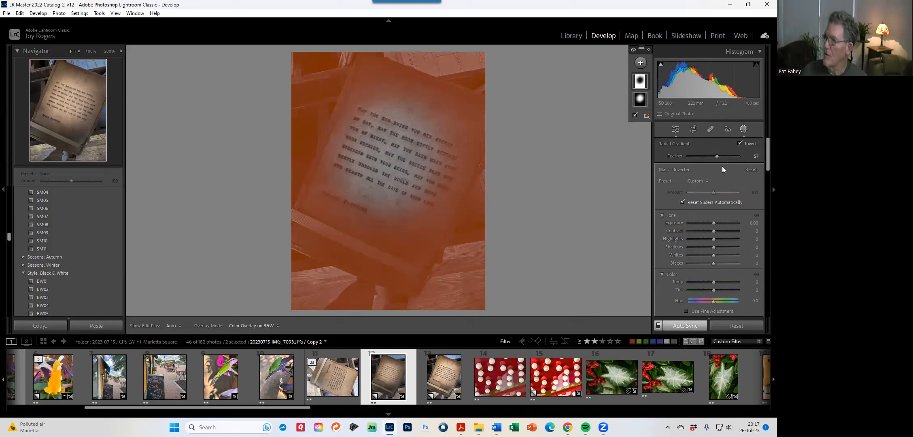
{"action": "left_click_drag", "start_coordinate": [714, 224], "coordinate": [713, 247]}
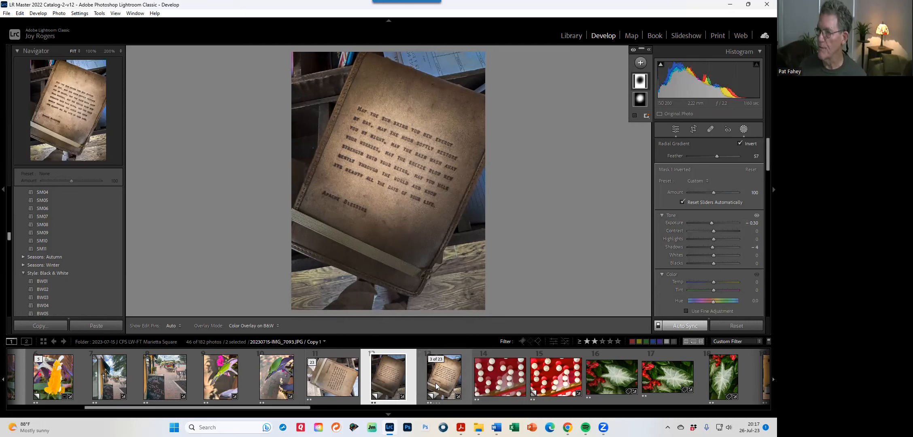
- Compare the original and edited red photos with white bulbs side by side at full width, and return to the single-photo view
{"action": "left_click", "coordinate": [494, 381]}
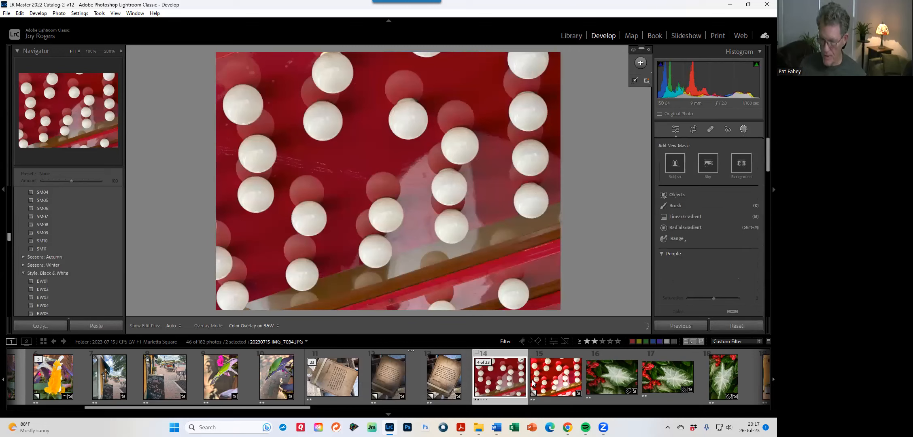
{"action": "left_click", "coordinate": [549, 387], "text": "ctrl"}
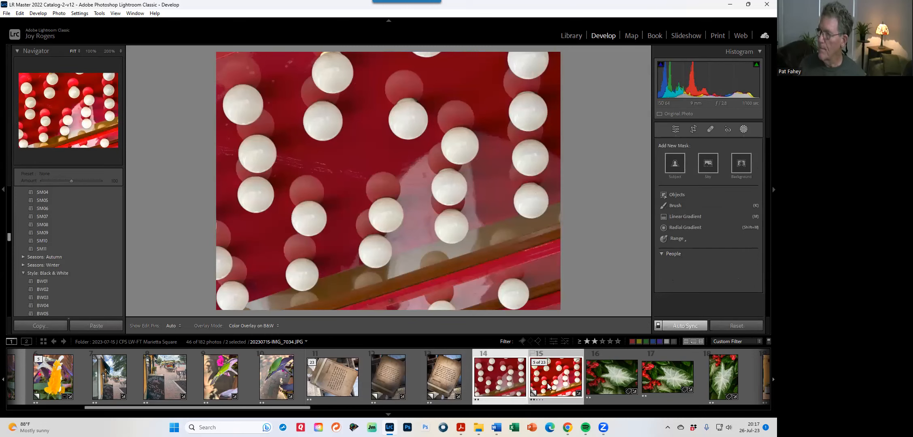
{"action": "key", "text": "c"}
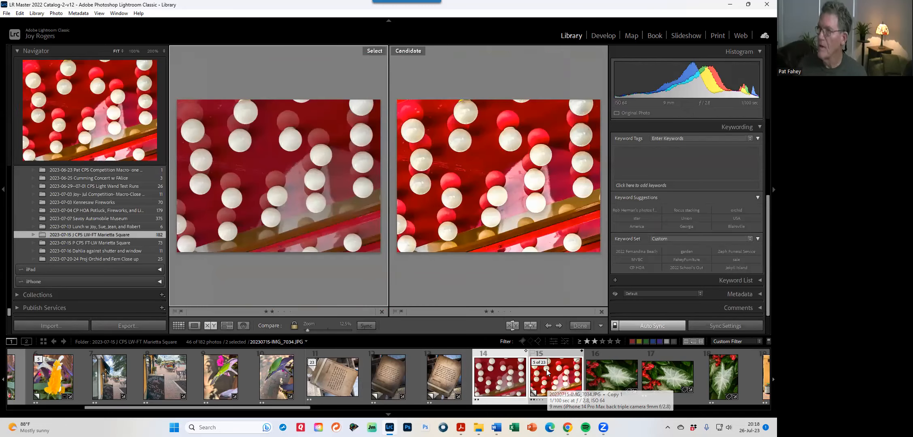
{"action": "key", "text": "shift+Tab"}
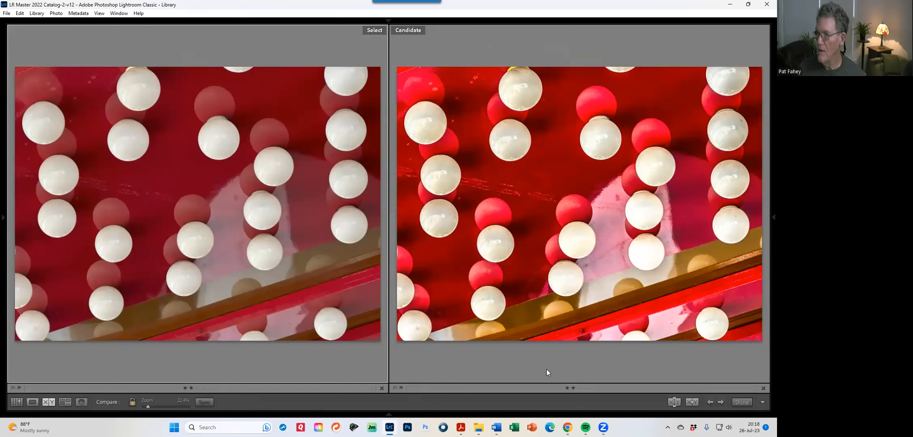
{"action": "key", "text": "e"}
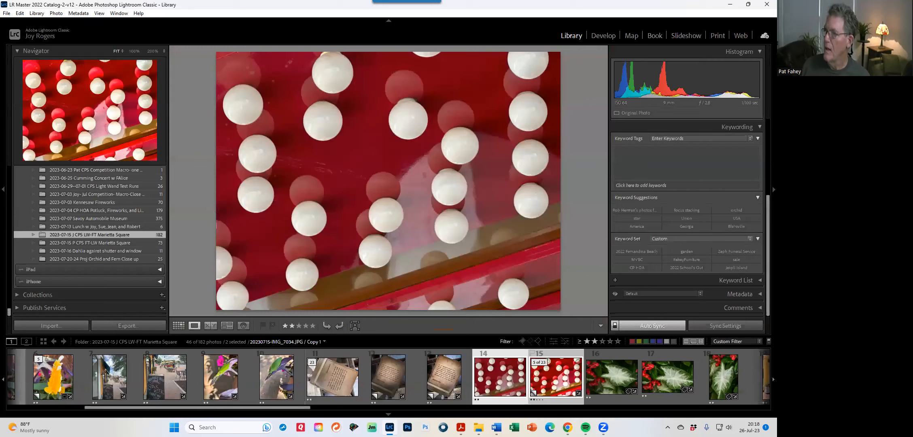
- Create virtual copies of the two selected white-bulb photos and open the unedited copy in the Develop module
{"action": "right_click", "coordinate": [506, 380]}
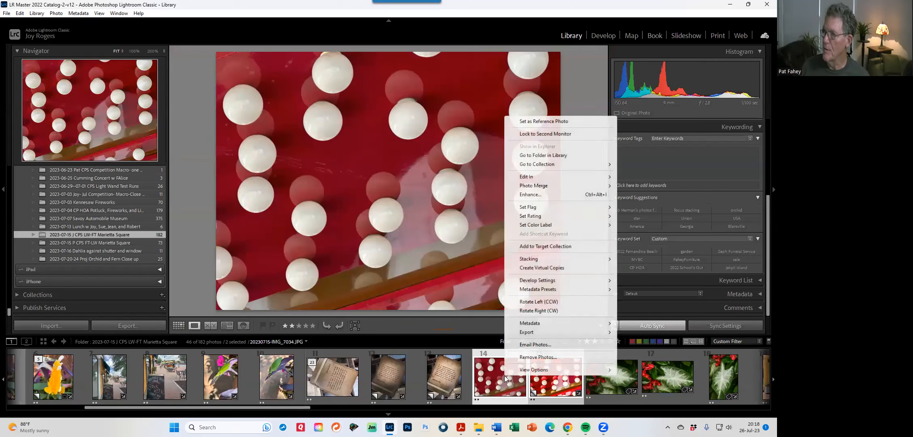
{"action": "left_click", "coordinate": [559, 268]}
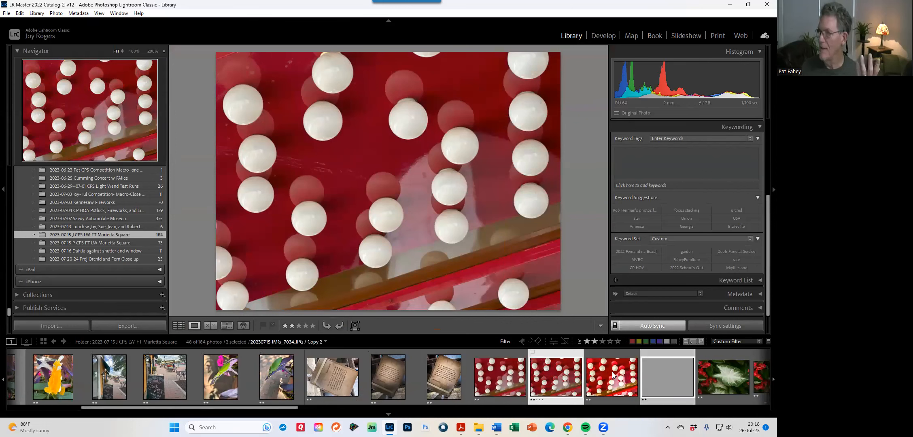
{"action": "left_click", "coordinate": [559, 356]}
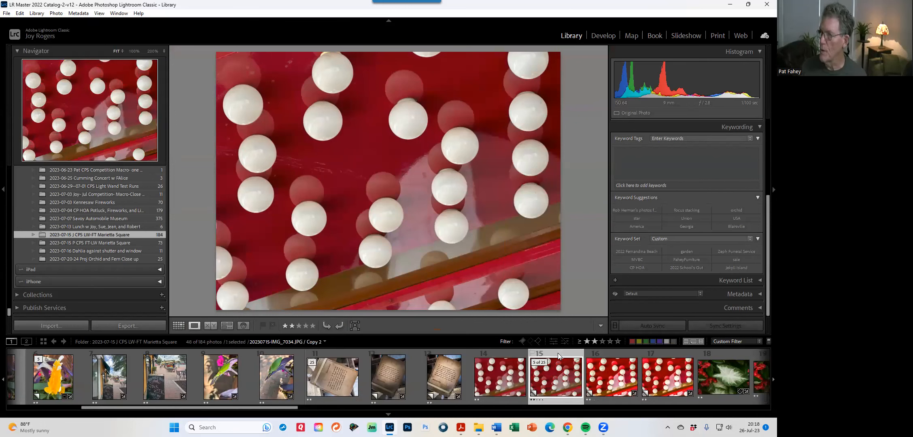
{"action": "left_click", "coordinate": [604, 36]}
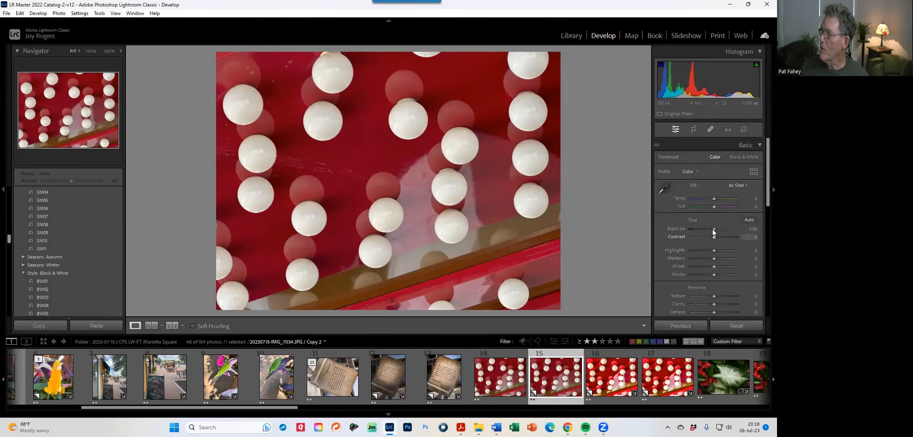
- Set the bulb copy's Exposure to +0.26, Texture to +18, Clarity to +61 and Dehaze to +42, and compare it with the original
{"action": "left_click_drag", "start_coordinate": [712, 229], "coordinate": [714, 229]}
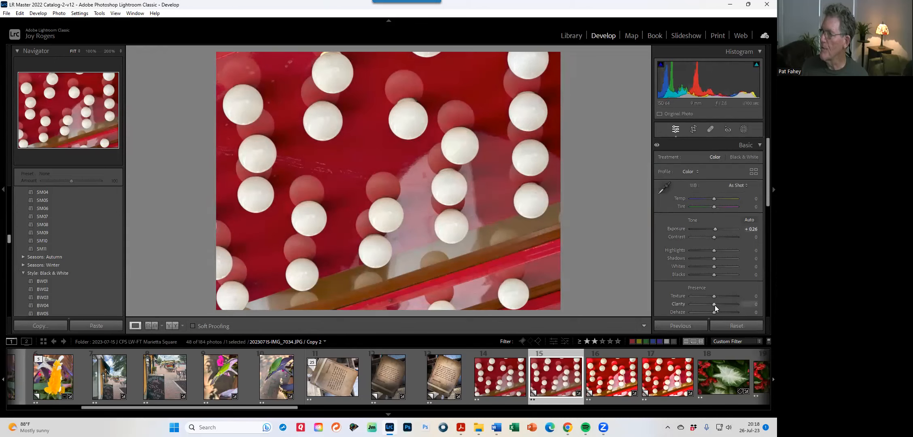
{"action": "left_click_drag", "start_coordinate": [715, 304], "coordinate": [738, 305]}
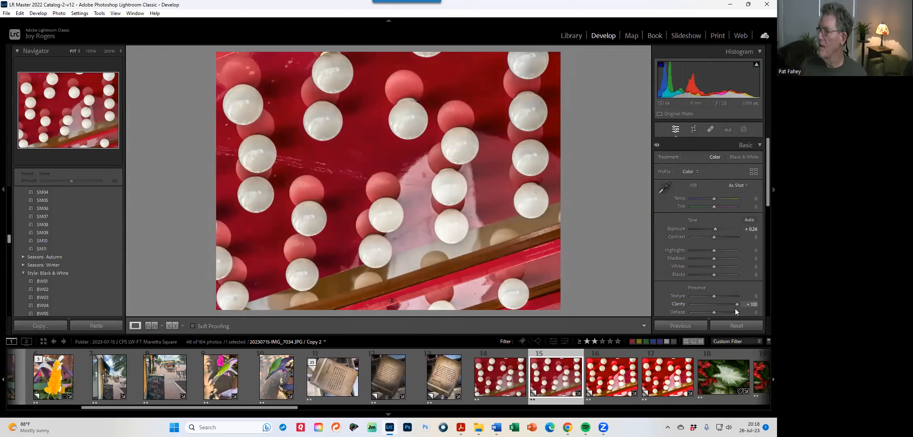
{"action": "left_click_drag", "start_coordinate": [735, 309], "coordinate": [729, 309]}
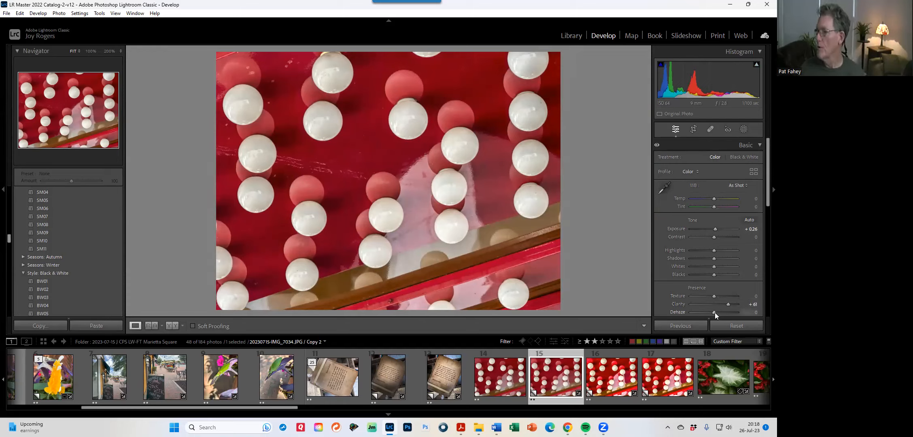
{"action": "mouse_move", "coordinate": [719, 314]}
{"action": "left_mouse_down"}
{"action": "mouse_move", "coordinate": [731, 312]}
{"action": "mouse_move", "coordinate": [723, 310]}
{"action": "left_mouse_up"}
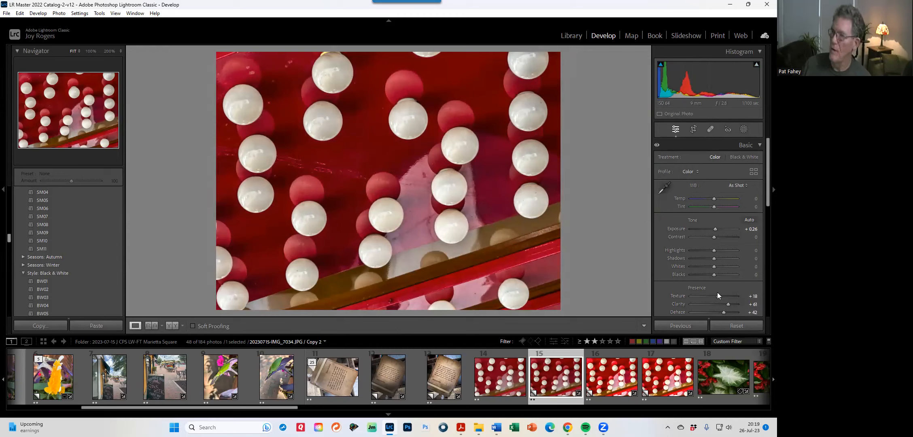
{"action": "left_click", "coordinate": [498, 380]}
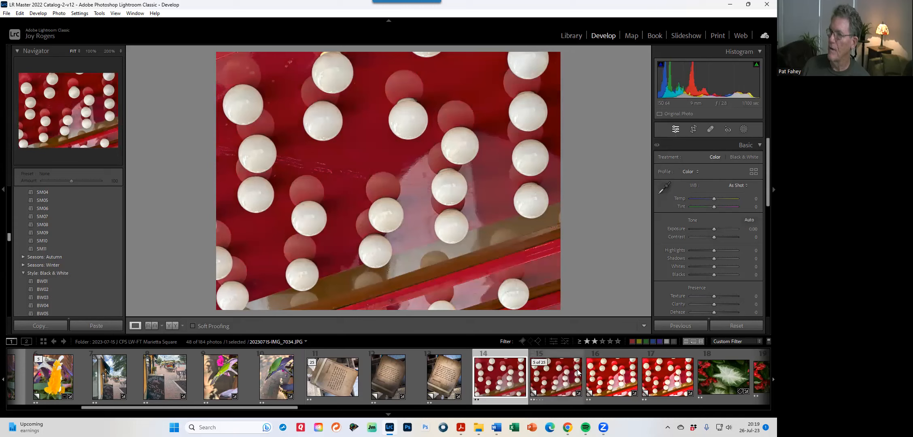
{"action": "left_click", "coordinate": [563, 378]}
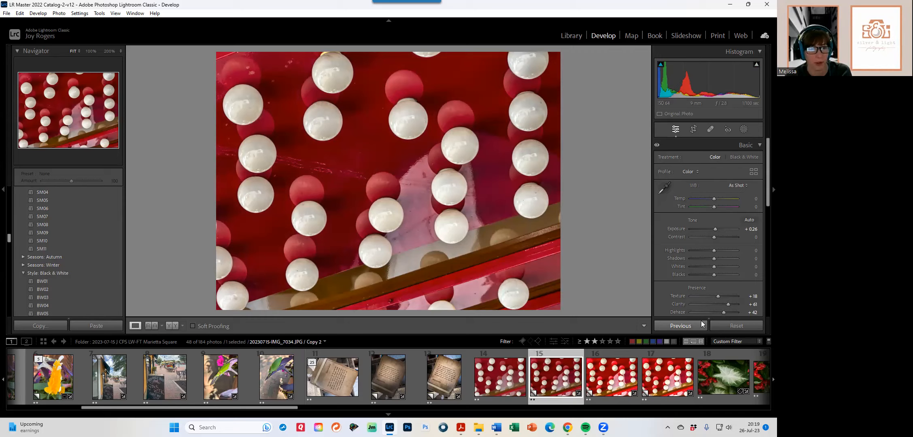
- Compare the original Marietta Square Floral leaf photo with its edited version, and return to the original
{"action": "left_click", "coordinate": [721, 381]}
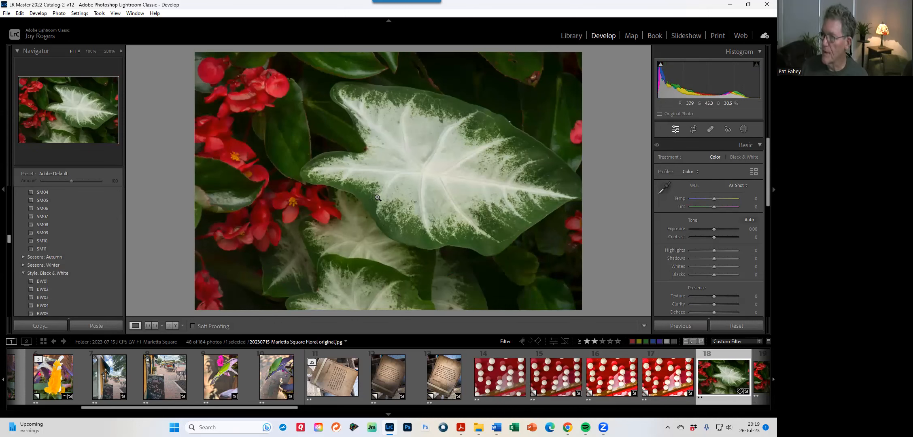
{"action": "key", "text": "Right"}
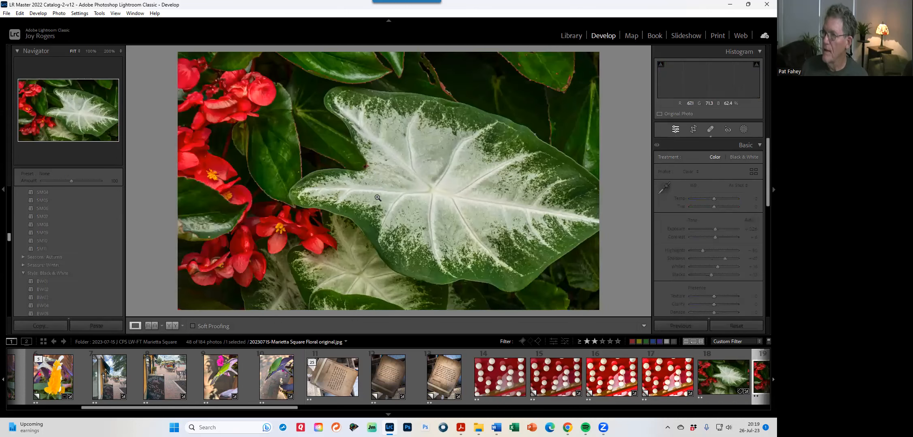
{"action": "key", "text": "Left"}
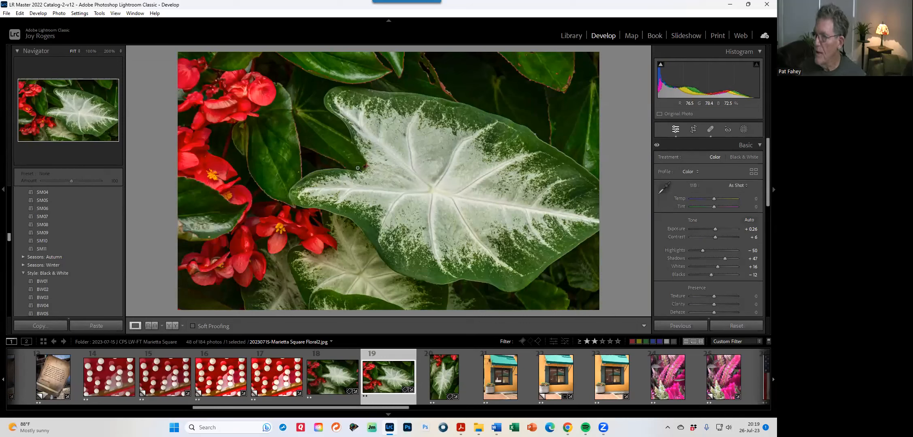
{"action": "left_click", "coordinate": [342, 377]}
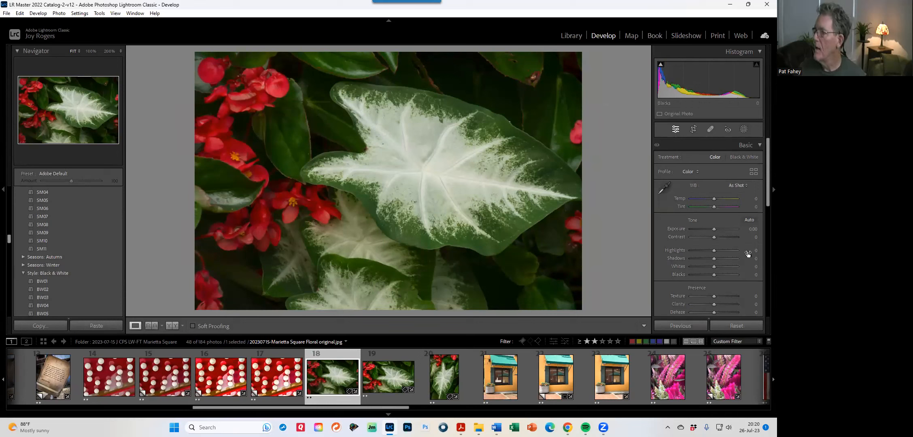
- Try automatic tone adjustments on the original leaf photo and undo them
{"action": "left_click", "coordinate": [750, 220]}
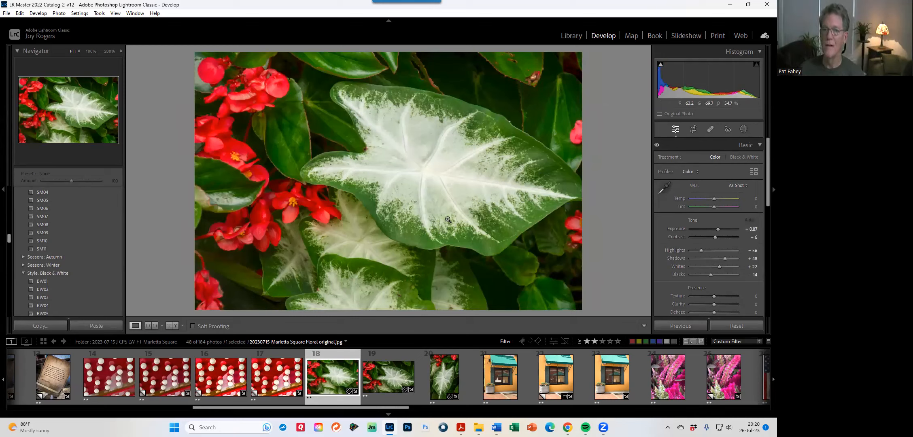
{"action": "key", "text": "ctrl+z"}
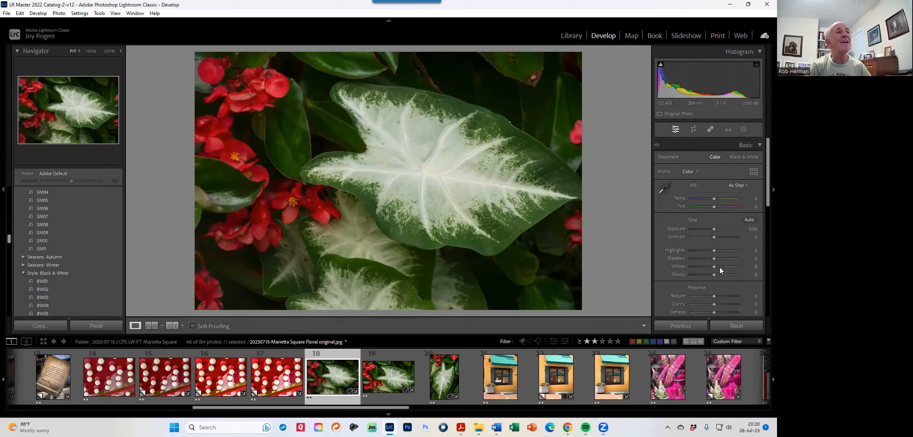
- Brighten the original leaf photo by setting Whites to +40, Exposure to +0.44 and Shadows to +33
{"action": "left_click_drag", "start_coordinate": [715, 266], "coordinate": [722, 265]}
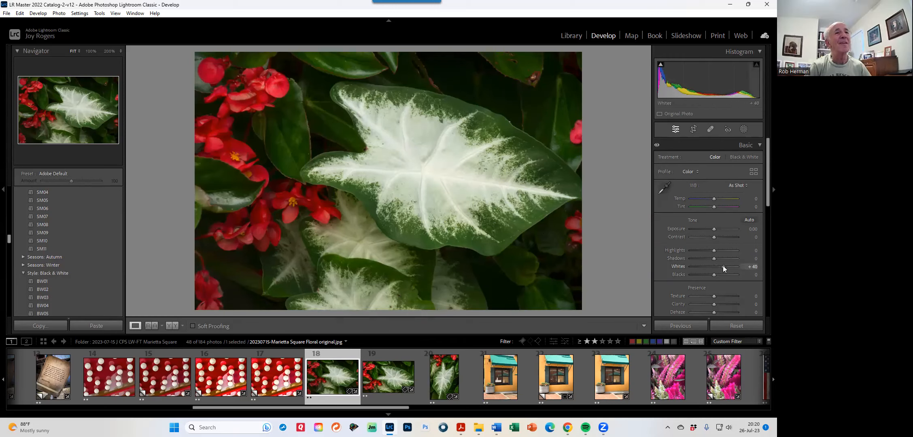
{"action": "left_click_drag", "start_coordinate": [713, 230], "coordinate": [715, 232]}
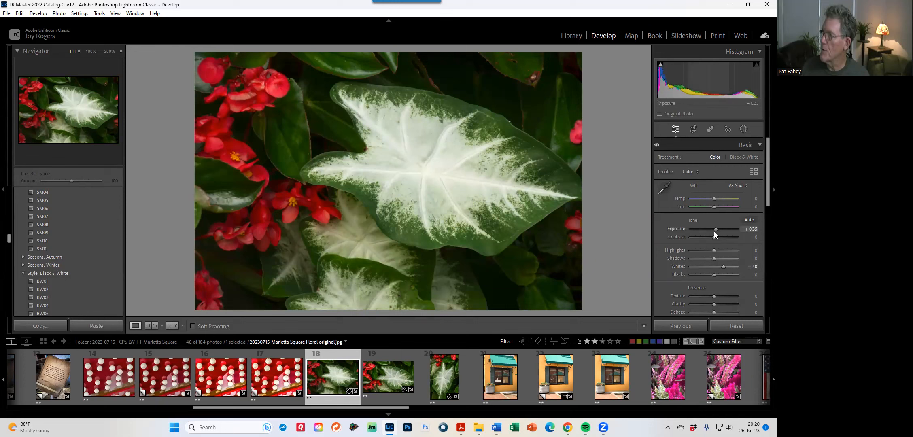
{"action": "left_click_drag", "start_coordinate": [715, 258], "coordinate": [720, 257]}
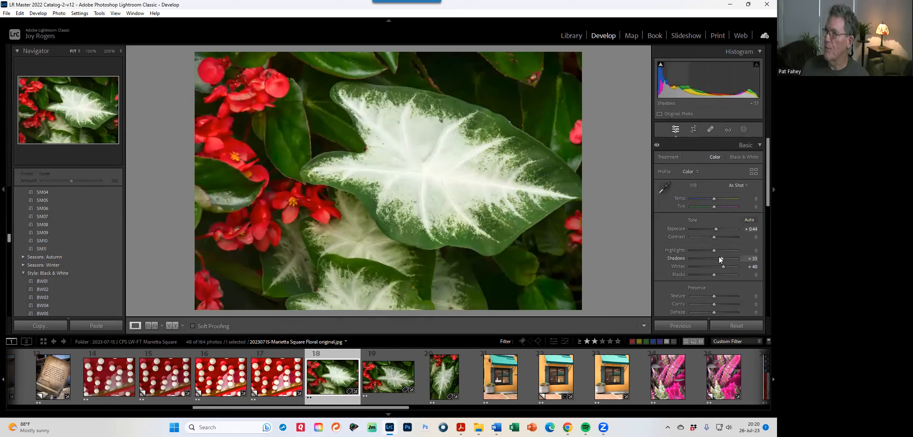
- Crop the leaf photo closer around the leaf and red flowers with the aspect ratio unlocked, trimming the edges and widening the frame slightly
{"action": "left_click", "coordinate": [694, 129]}
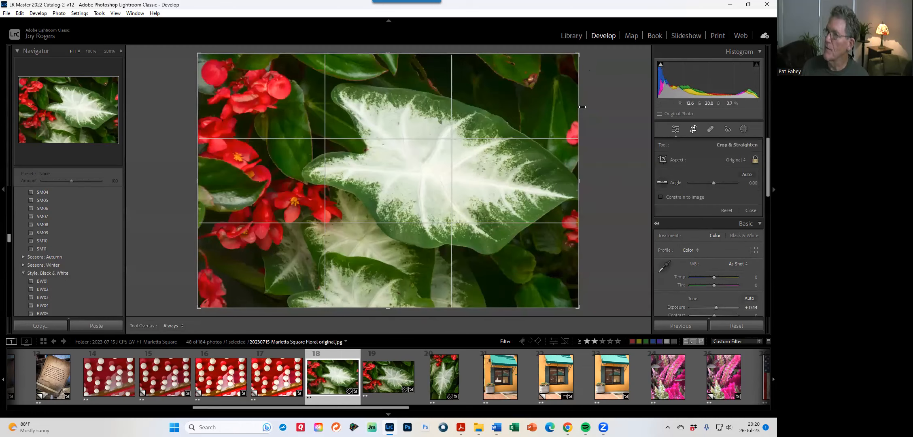
{"action": "left_click_drag", "start_coordinate": [576, 53], "coordinate": [560, 67]}
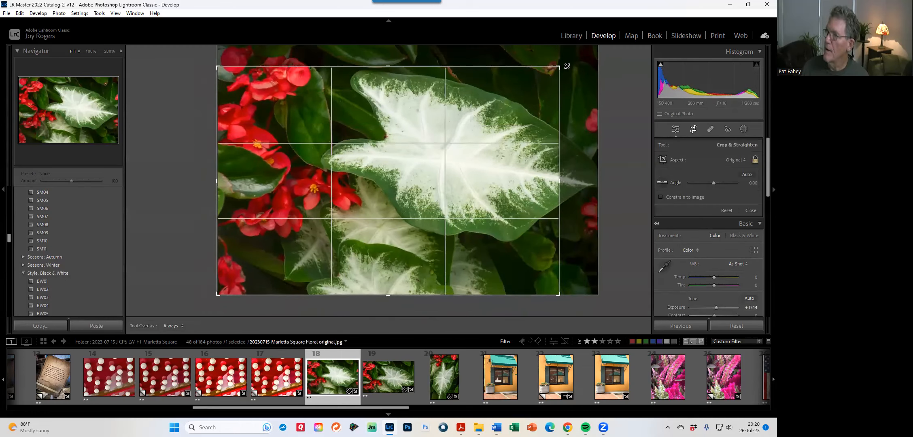
{"action": "left_click_drag", "start_coordinate": [436, 207], "coordinate": [467, 216]}
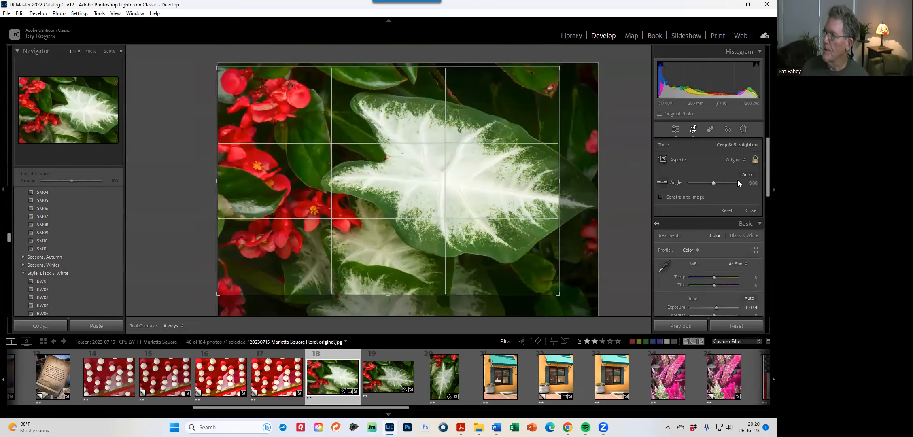
{"action": "left_click", "coordinate": [755, 162]}
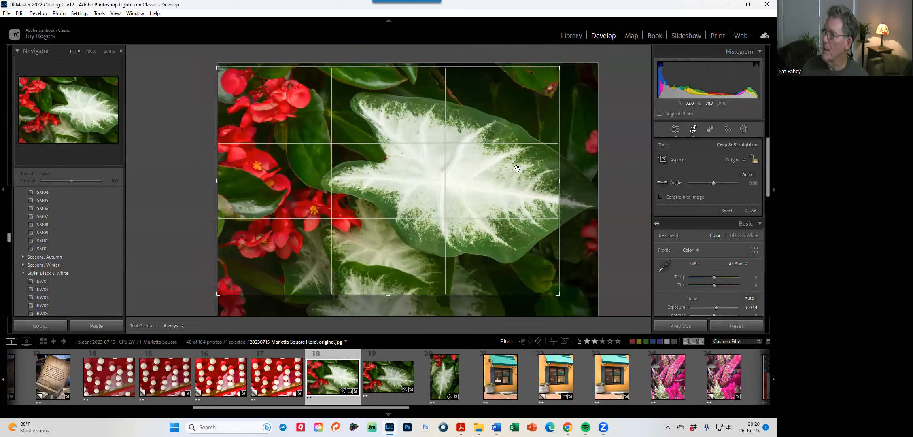
{"action": "left_click_drag", "start_coordinate": [561, 181], "coordinate": [571, 182]}
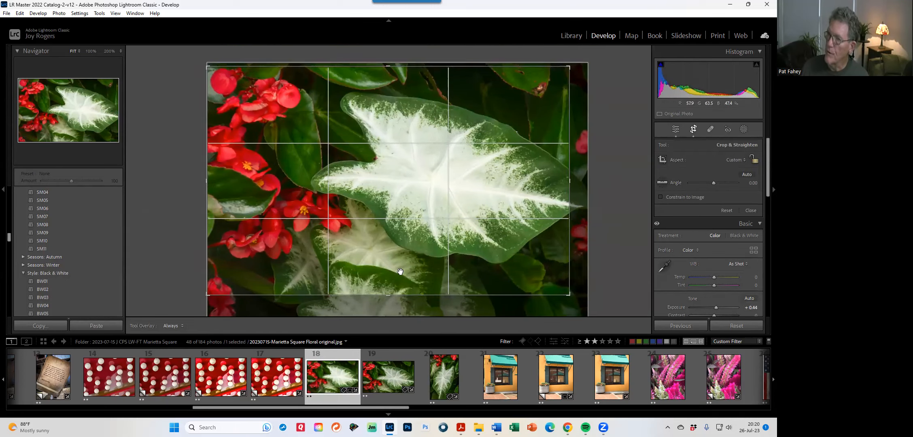
{"action": "key", "text": "Return"}
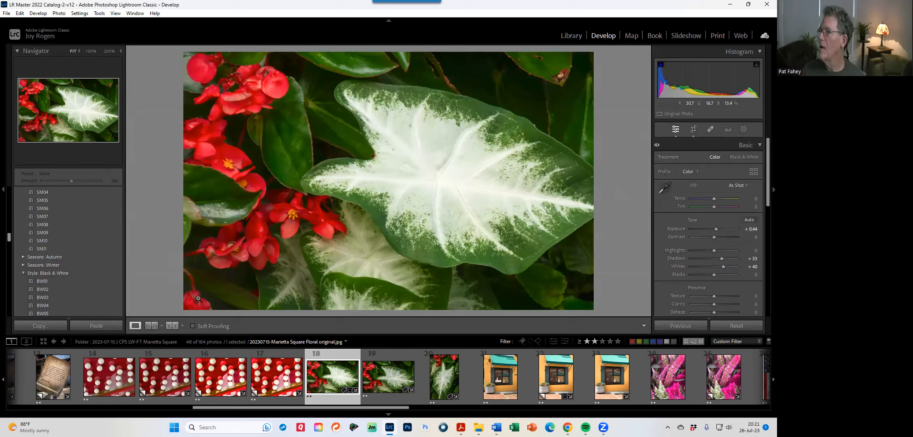
- Clone over the red flower in the photo's lower-left corner using a brush size of 77
{"action": "left_click", "coordinate": [711, 129]}
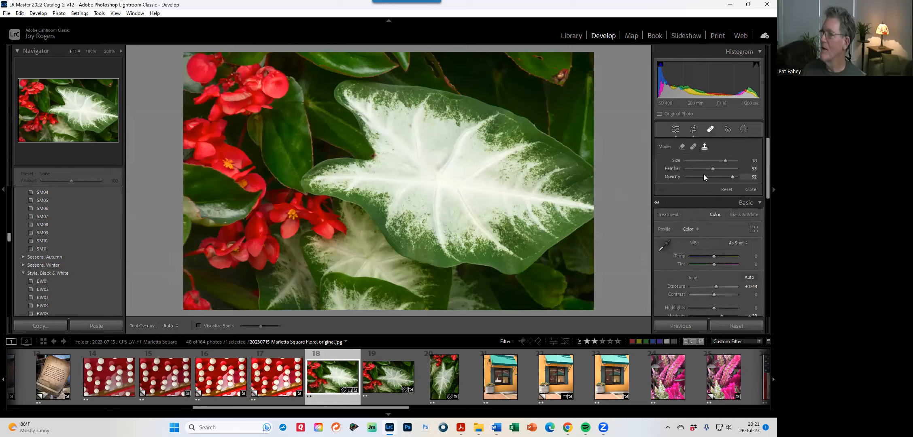
{"action": "left_click", "coordinate": [705, 148]}
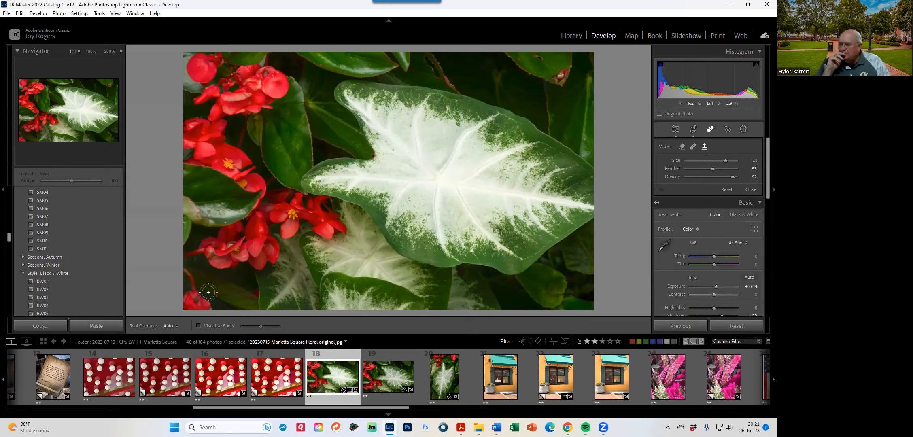
{"action": "scroll", "coordinate": [414, 170], "scroll_direction": "up", "scroll_amount": 1}
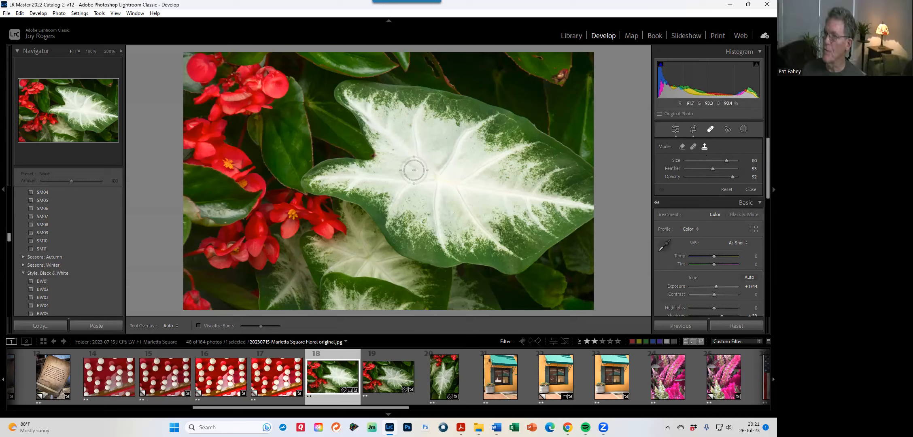
{"action": "scroll", "coordinate": [413, 172], "scroll_direction": "up", "scroll_amount": 4}
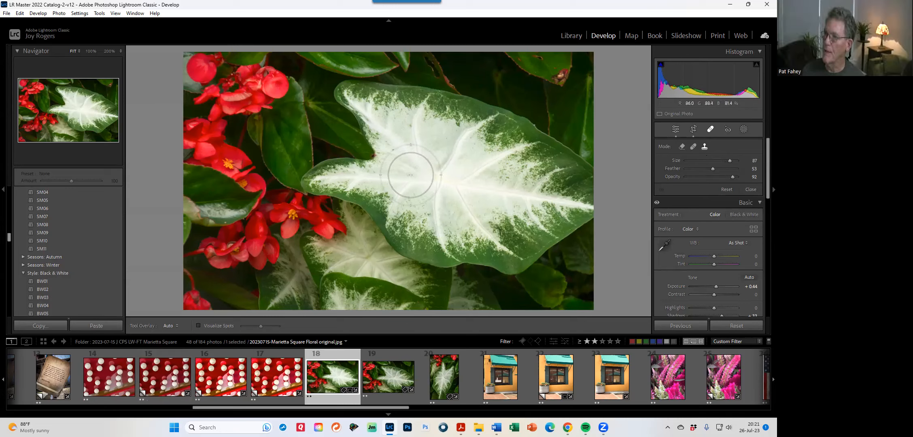
{"action": "scroll", "coordinate": [418, 173], "scroll_direction": "up", "scroll_amount": 1}
{"action": "scroll", "coordinate": [421, 173], "scroll_direction": "down", "scroll_amount": 4}
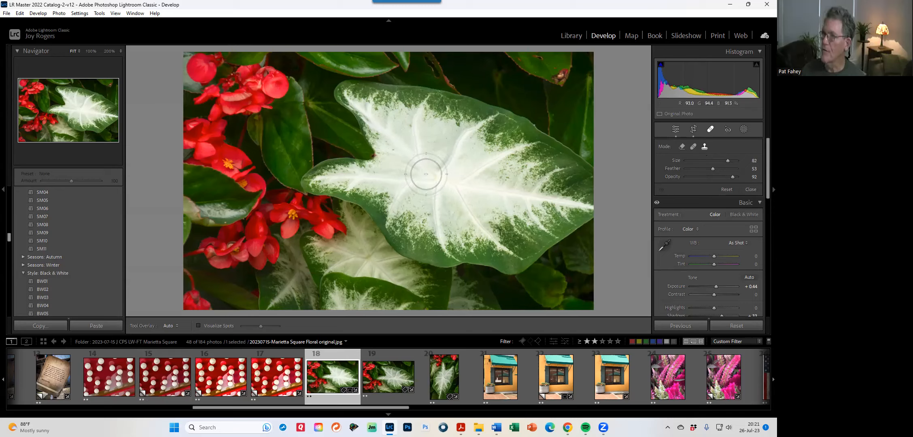
{"action": "scroll", "coordinate": [406, 170], "scroll_direction": "up", "scroll_amount": 1}
{"action": "scroll", "coordinate": [405, 169], "scroll_direction": "down", "scroll_amount": 1}
{"action": "left_click_drag", "start_coordinate": [727, 162], "coordinate": [727, 165]}
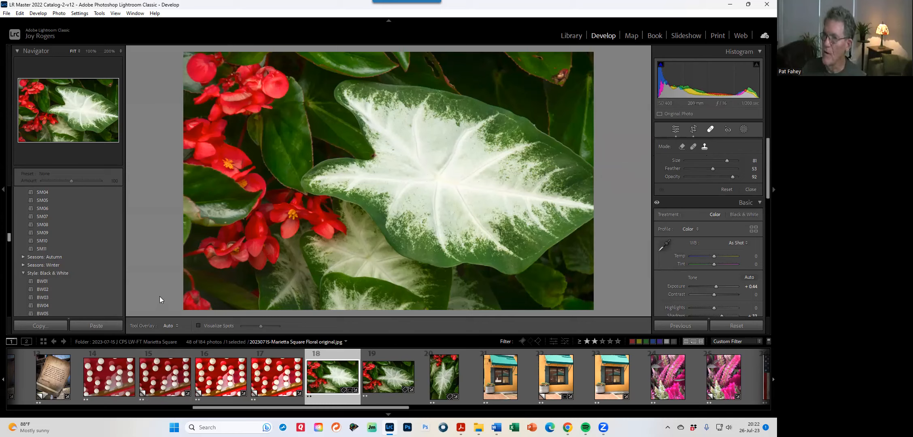
{"action": "scroll", "coordinate": [215, 277], "scroll_direction": "down", "scroll_amount": 4}
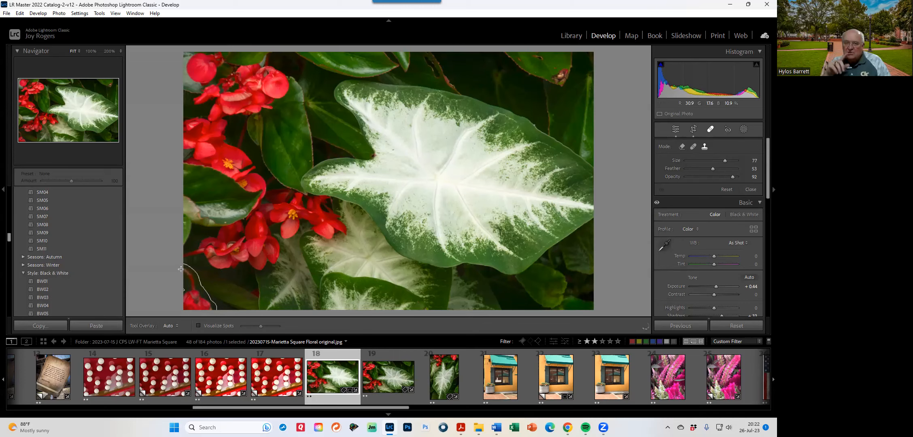
{"action": "left_click", "coordinate": [181, 269]}
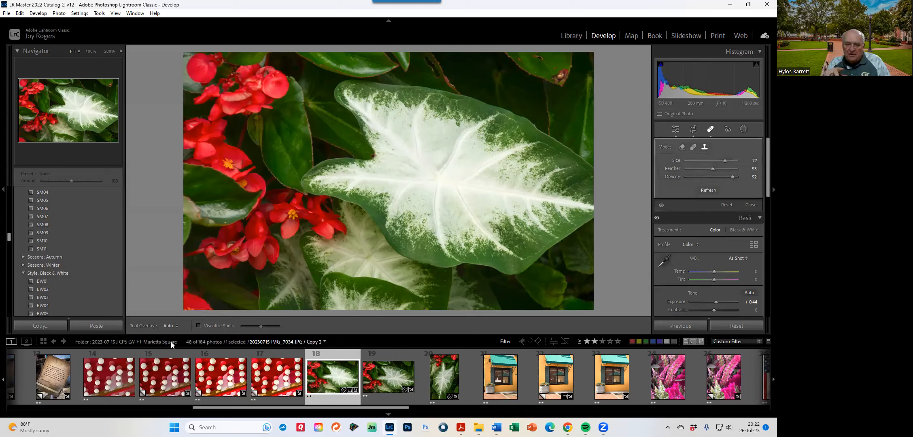
- Reposition the clone source onto the dark foliage just beside the lower-left corner spot
{"action": "left_click_drag", "start_coordinate": [231, 146], "coordinate": [235, 301]}
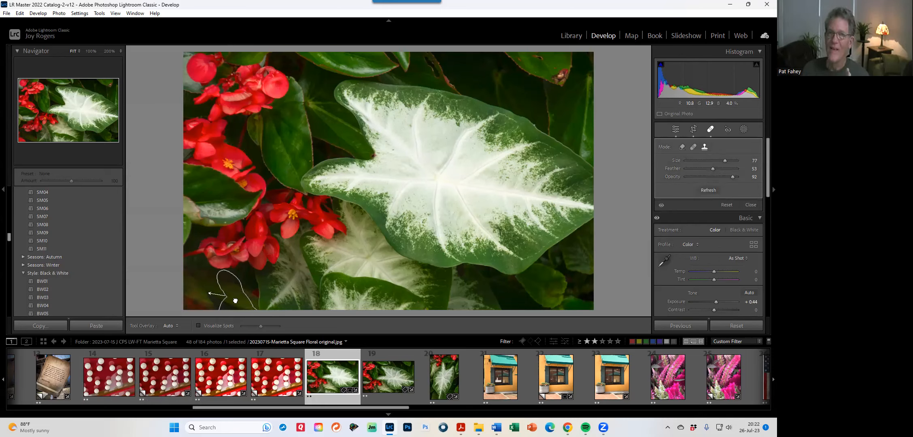
{"action": "mouse_move", "coordinate": [235, 301]}
{"action": "left_mouse_down"}
{"action": "mouse_move", "coordinate": [291, 289]}
{"action": "mouse_move", "coordinate": [226, 305]}
{"action": "left_mouse_up"}
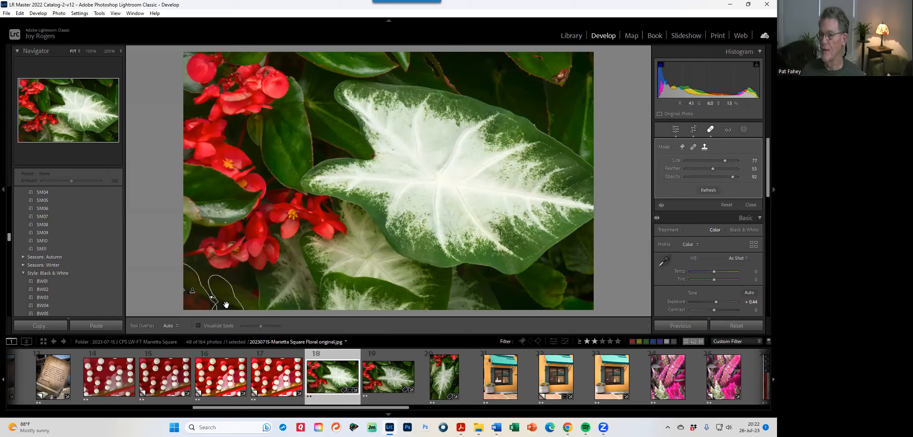
{"action": "left_click", "coordinate": [711, 130]}
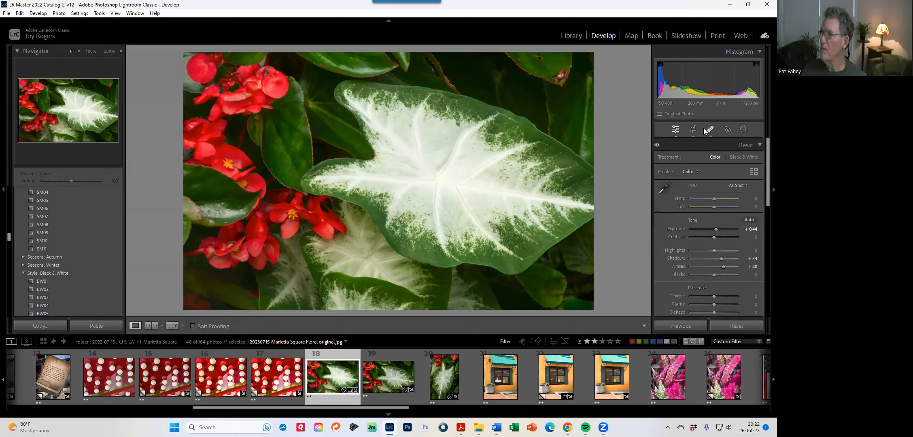
- Try the Remove and Heal modes on the lower-left corner spot with a different source, and return it to Clone
{"action": "left_click", "coordinate": [710, 129]}
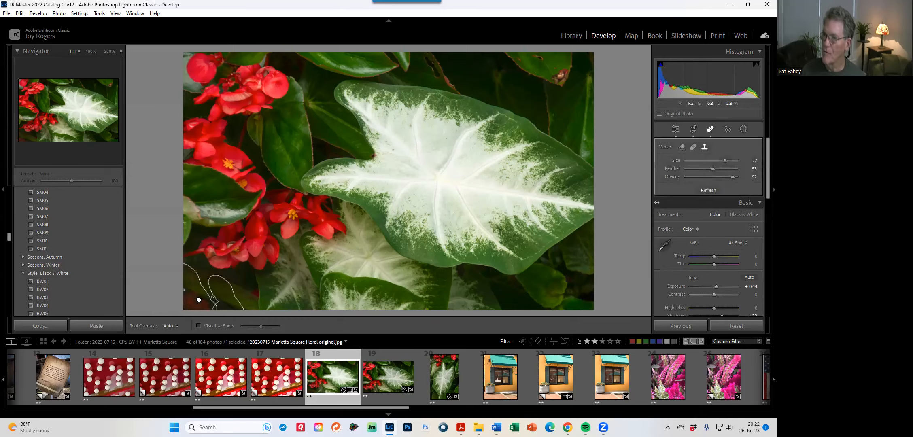
{"action": "left_click", "coordinate": [682, 147]}
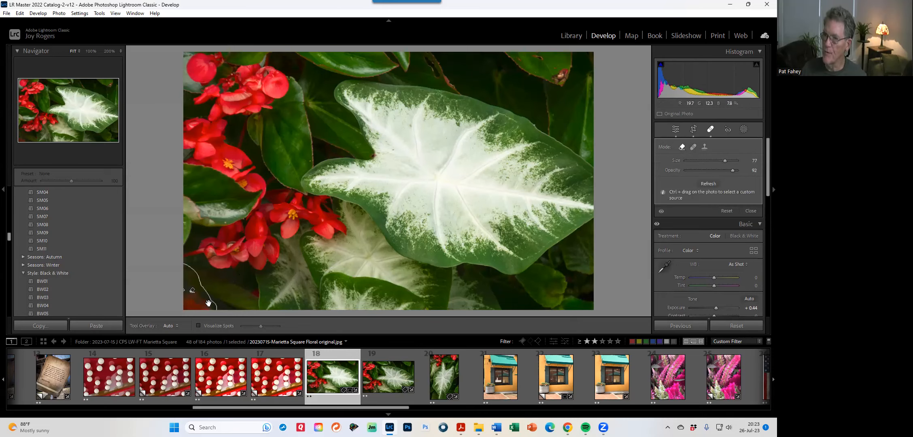
{"action": "left_click", "coordinate": [693, 147]}
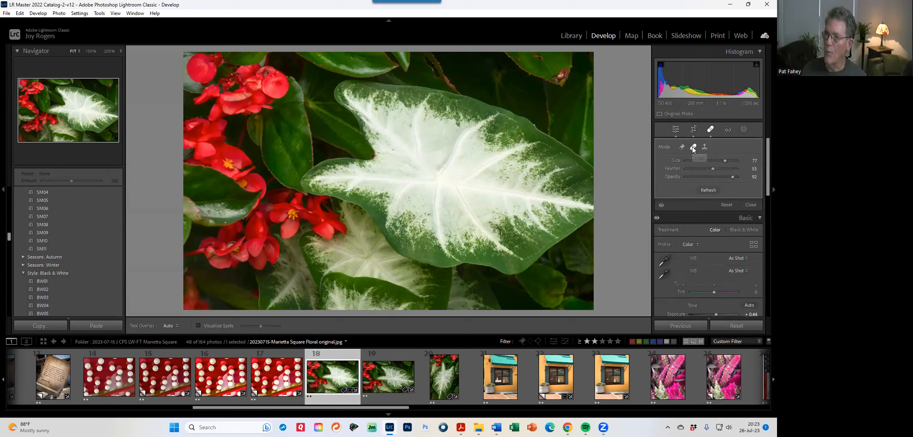
{"action": "mouse_move", "coordinate": [254, 209]}
{"action": "left_mouse_down"}
{"action": "mouse_move", "coordinate": [272, 245]}
{"action": "mouse_move", "coordinate": [259, 243]}
{"action": "mouse_move", "coordinate": [237, 279]}
{"action": "mouse_move", "coordinate": [225, 316]}
{"action": "mouse_move", "coordinate": [233, 312]}
{"action": "left_mouse_up"}
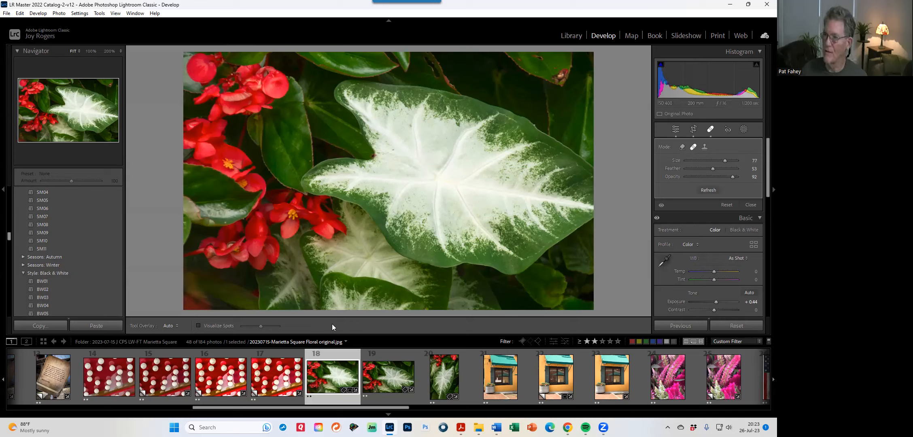
{"action": "left_click", "coordinate": [706, 148]}
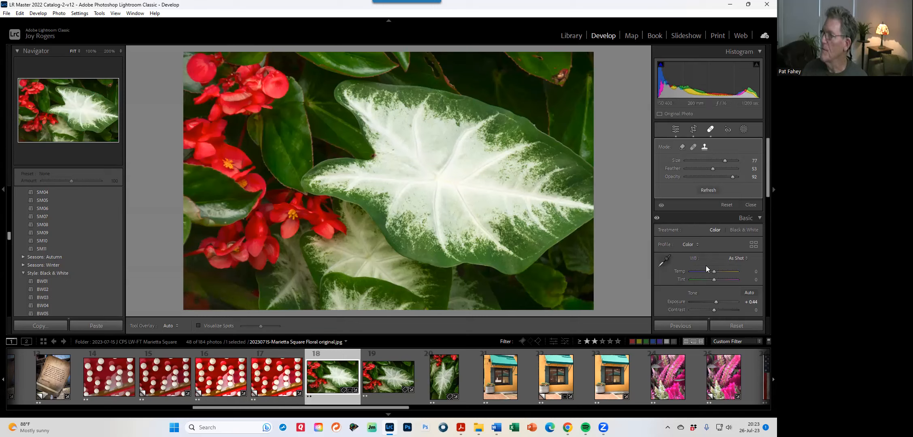
- Set the leaf photo's Clarity to +7
{"action": "scroll", "coordinate": [708, 282], "scroll_direction": "down", "scroll_amount": 5}
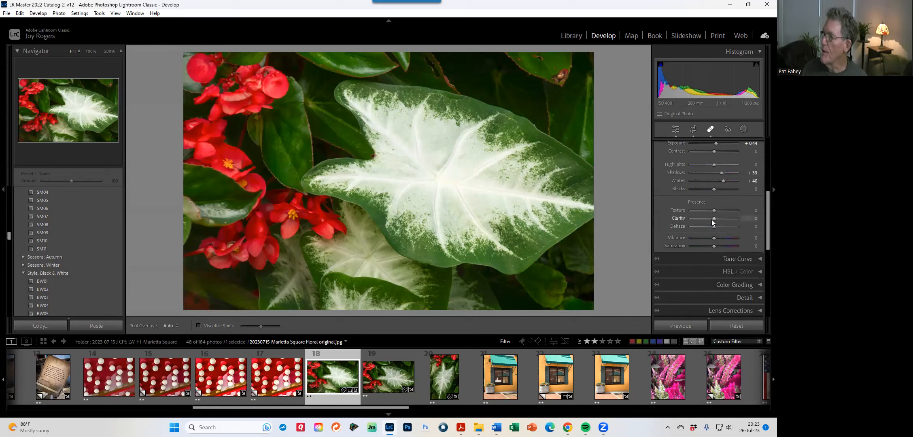
{"action": "mouse_move", "coordinate": [714, 218]}
{"action": "left_mouse_down"}
{"action": "mouse_move", "coordinate": [650, 228]}
{"action": "mouse_move", "coordinate": [745, 226]}
{"action": "mouse_move", "coordinate": [713, 226]}
{"action": "left_mouse_up"}
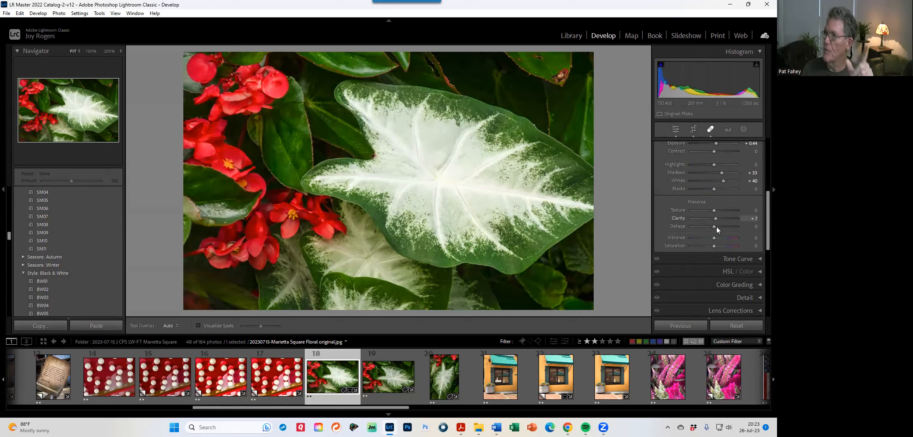
{"action": "scroll", "coordinate": [710, 236], "scroll_direction": "up", "scroll_amount": 5}
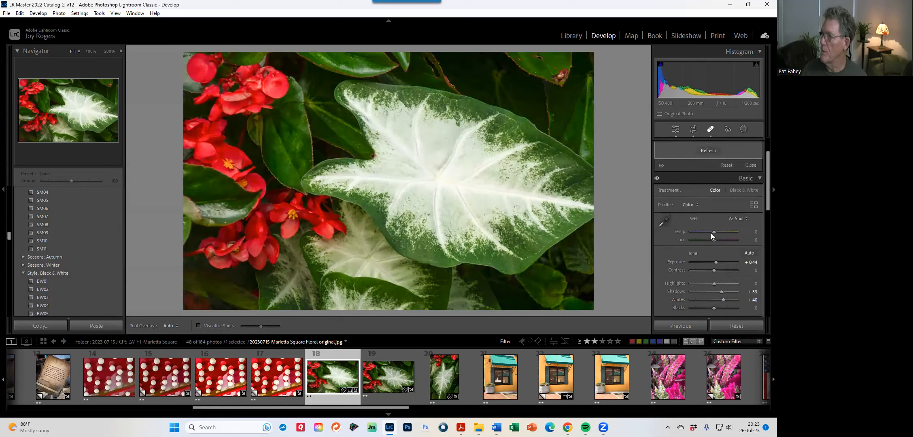
{"action": "scroll", "coordinate": [714, 229], "scroll_direction": "down", "scroll_amount": 2}
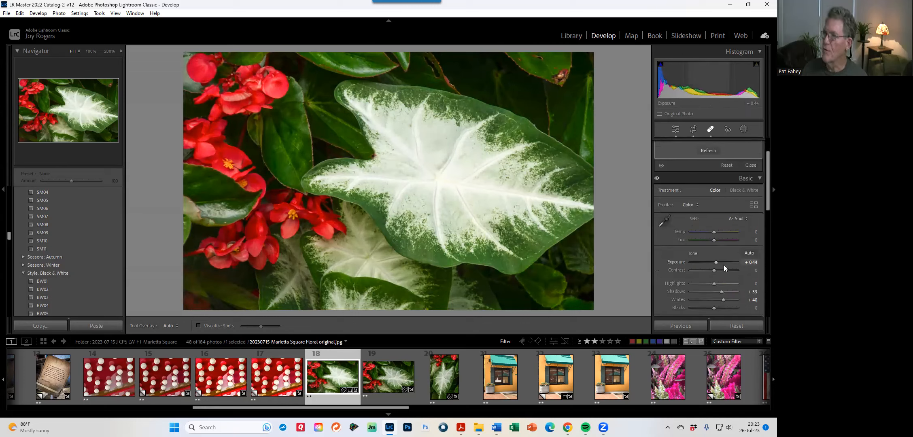
- Clone over the blemished leaf edge near the photo's upper-right corner with a brush size of 76
{"action": "left_click", "coordinate": [711, 129]}
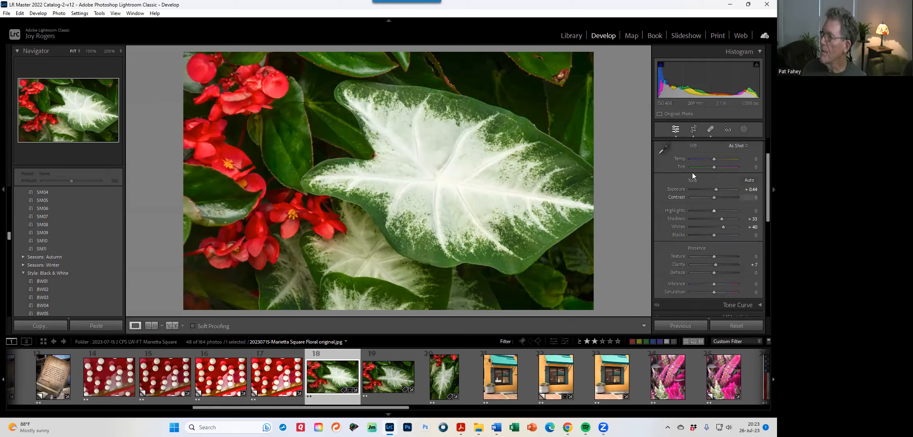
{"action": "left_click", "coordinate": [713, 128]}
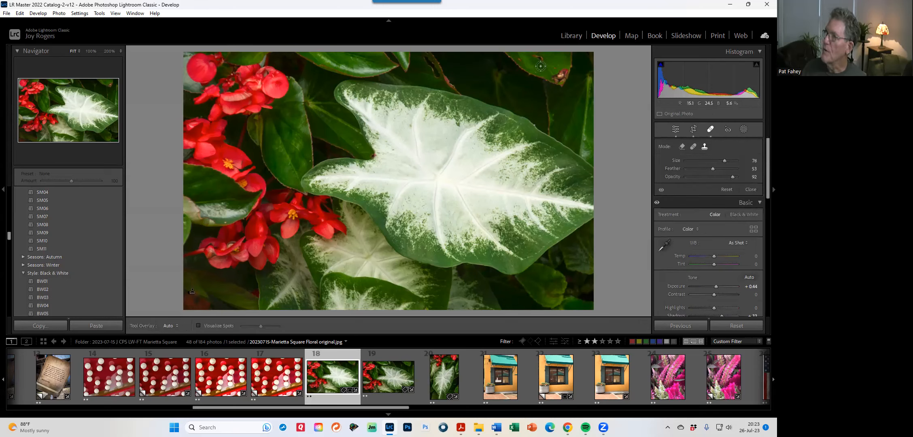
{"action": "left_click_drag", "start_coordinate": [563, 67], "coordinate": [553, 74]}
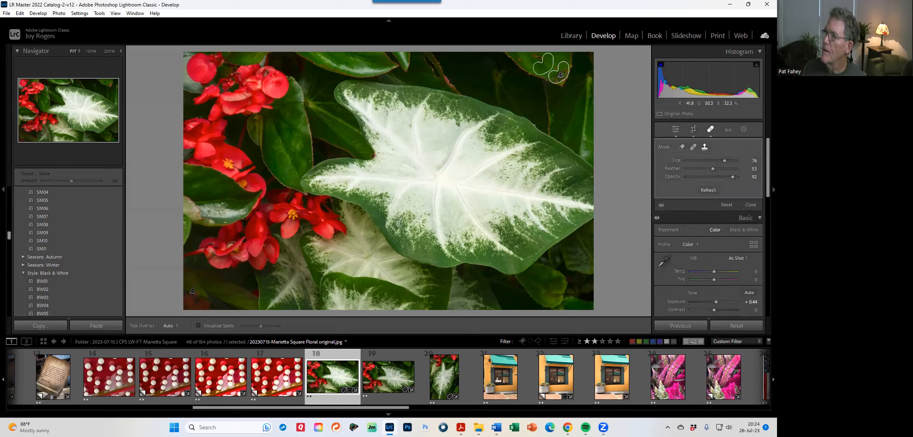
{"action": "left_click", "coordinate": [711, 129]}
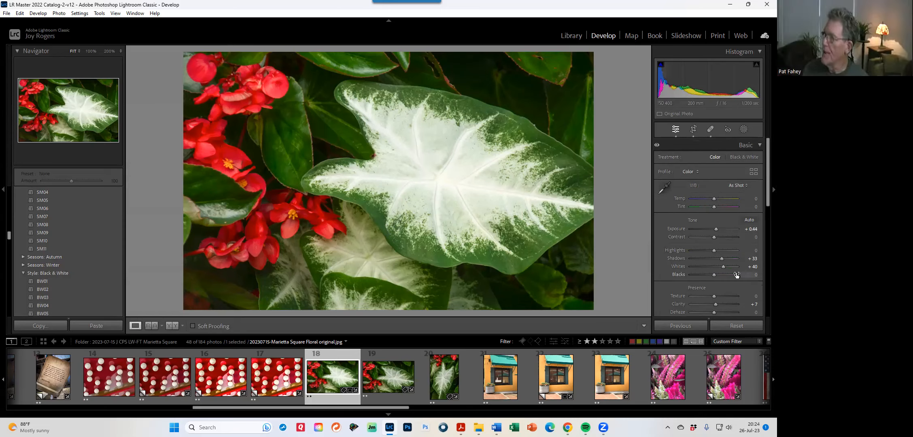
- Expand the HSL adjustments and look over the Hue, Saturation and Luminance sliders for each color
{"action": "scroll", "coordinate": [729, 275], "scroll_direction": "down", "scroll_amount": 5}
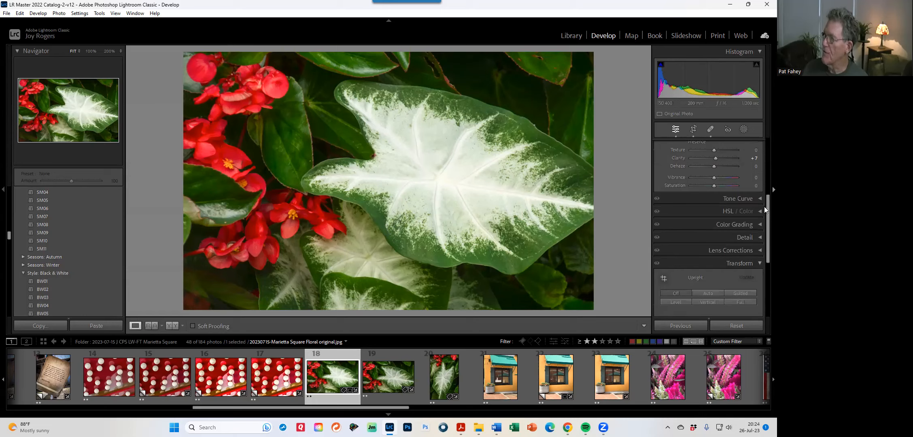
{"action": "left_click", "coordinate": [758, 210]}
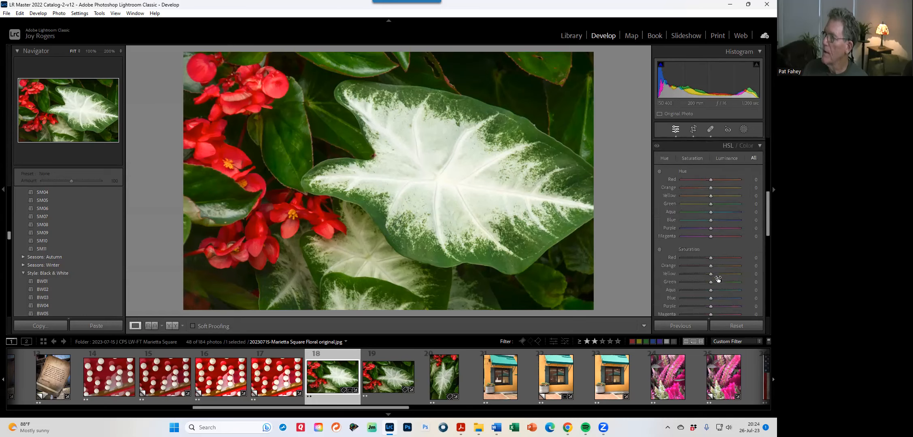
{"action": "scroll", "coordinate": [719, 276], "scroll_direction": "down", "scroll_amount": 2}
{"action": "scroll", "coordinate": [719, 272], "scroll_direction": "up", "scroll_amount": 3}
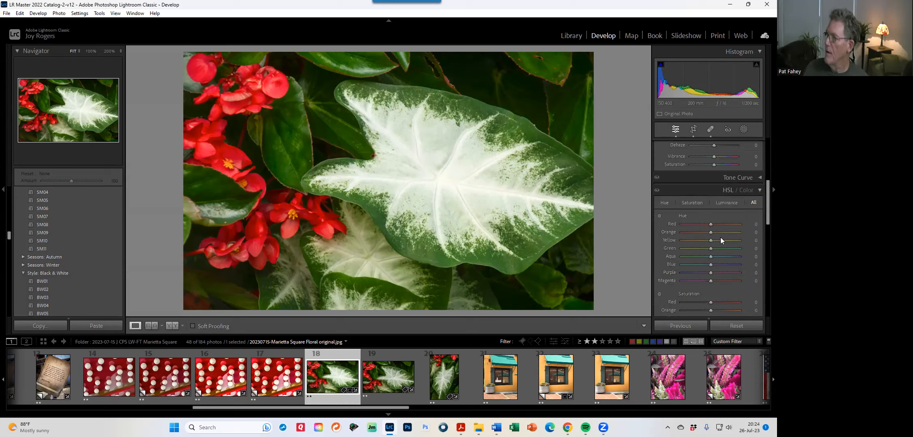
{"action": "scroll", "coordinate": [721, 237], "scroll_direction": "down", "scroll_amount": 2}
{"action": "scroll", "coordinate": [721, 237], "scroll_direction": "down", "scroll_amount": 2}
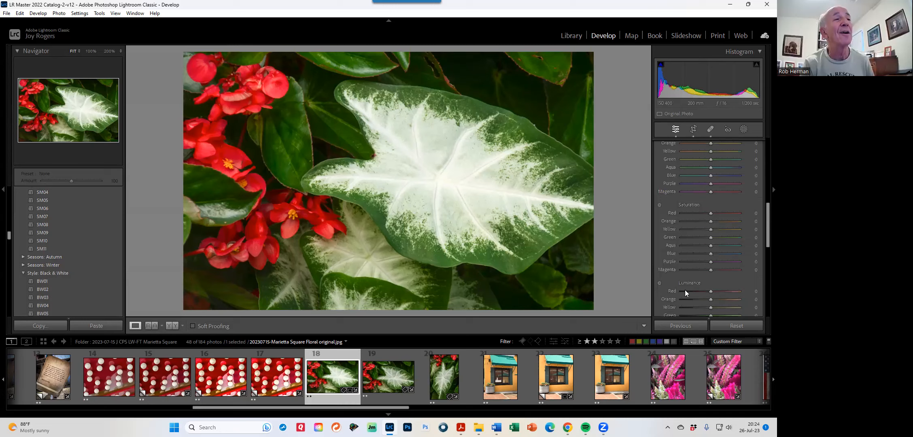
{"action": "scroll", "coordinate": [705, 284], "scroll_direction": "down", "scroll_amount": 2}
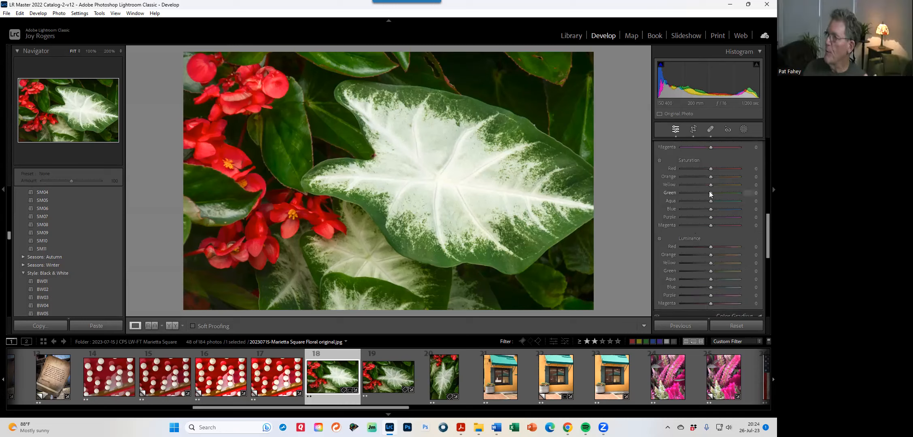
- Try Red Saturation at +5 and Red Luminance at +12, resetting each to zero
{"action": "mouse_move", "coordinate": [711, 169]}
{"action": "left_mouse_down"}
{"action": "mouse_move", "coordinate": [732, 168]}
{"action": "mouse_move", "coordinate": [692, 174]}
{"action": "mouse_move", "coordinate": [731, 172]}
{"action": "mouse_move", "coordinate": [713, 175]}
{"action": "left_mouse_up"}
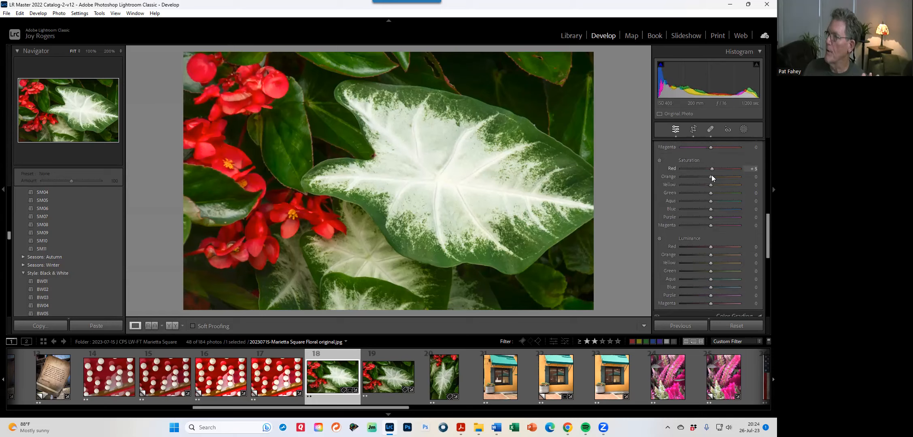
{"action": "double_click", "coordinate": [711, 174]}
{"action": "left_click_drag", "start_coordinate": [711, 247], "coordinate": [713, 247]}
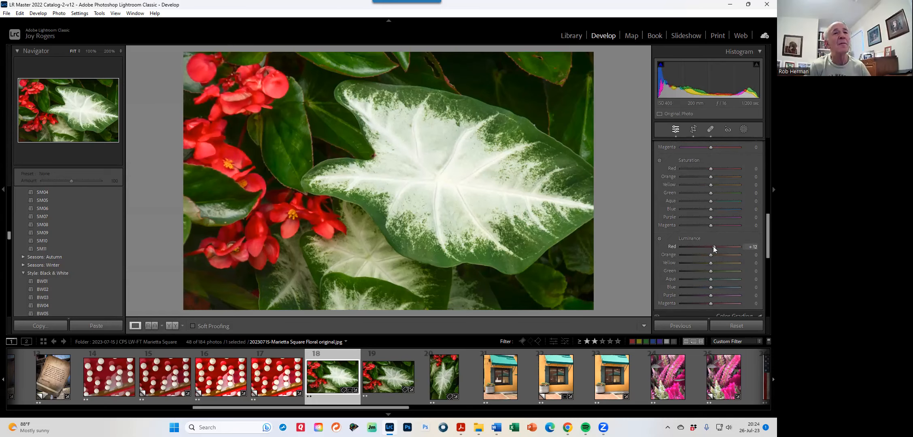
{"action": "double_click", "coordinate": [671, 247]}
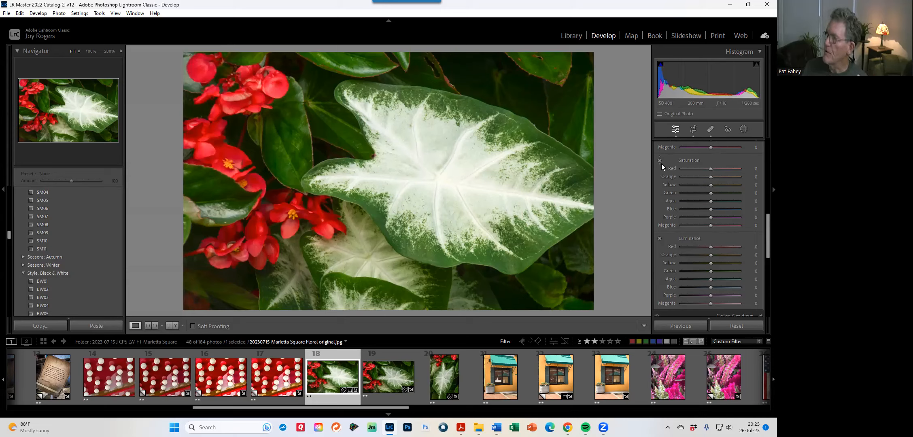
- Brighten the red flowers with the targeted Luminance adjustment, raising Red to +23 and Orange to +8
{"action": "left_click", "coordinate": [660, 239]}
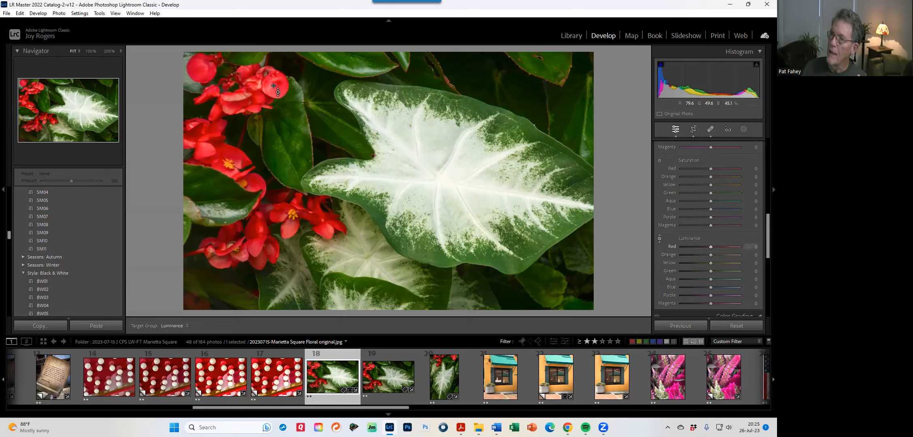
{"action": "left_click_drag", "start_coordinate": [238, 97], "coordinate": [238, 85]}
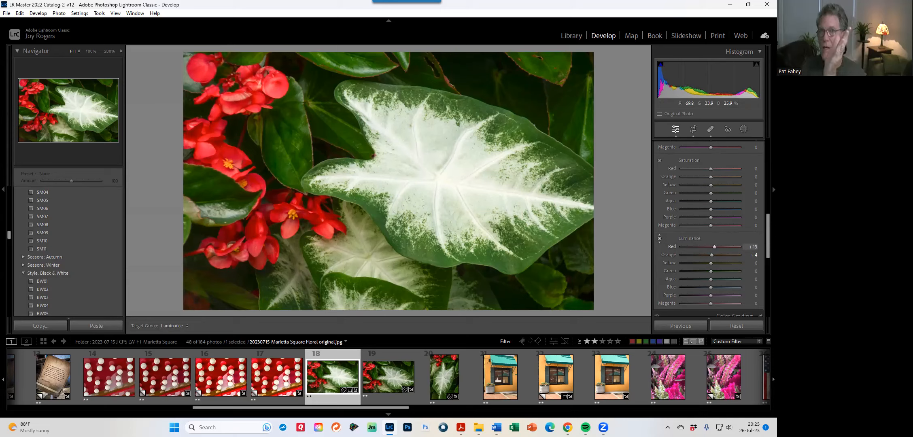
{"action": "left_click_drag", "start_coordinate": [231, 248], "coordinate": [232, 244]}
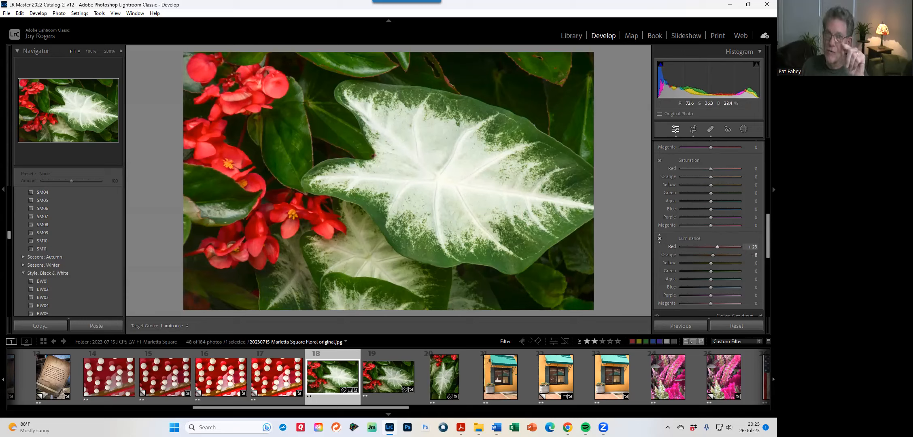
- Adjust the red flowers to Red Luminance +17 and Orange Luminance +6, and raise Red Saturation to +26
{"action": "mouse_move", "coordinate": [231, 244]}
{"action": "left_mouse_down"}
{"action": "mouse_move", "coordinate": [232, 236]}
{"action": "mouse_move", "coordinate": [231, 243]}
{"action": "left_mouse_up"}
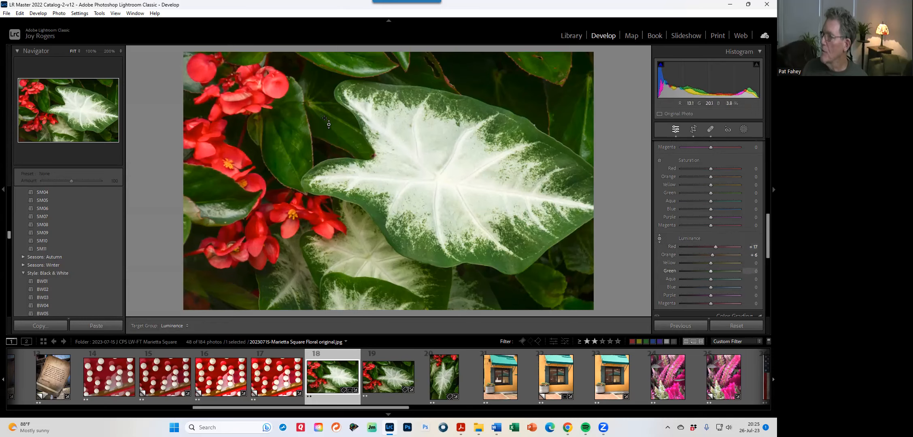
{"action": "left_click_drag", "start_coordinate": [709, 168], "coordinate": [717, 162]}
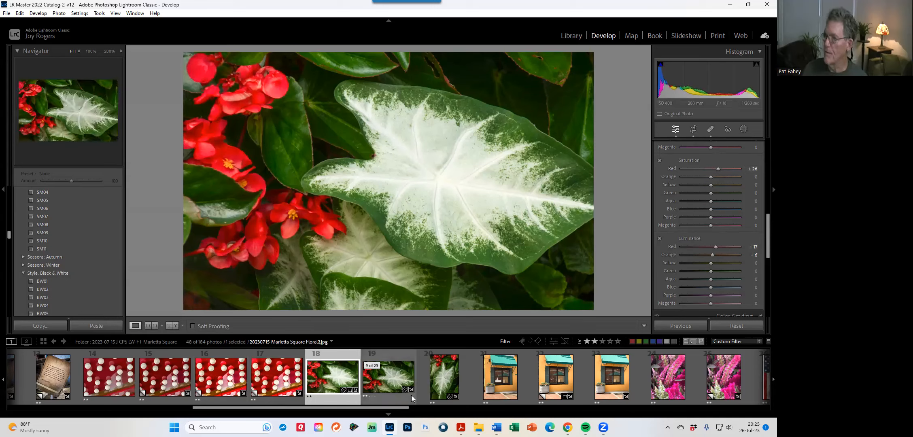
- Crop the orange storefront photo IMG_7064 with the aspect ratio unlocked, trimming the dark strip on its left, the roof area above the awning and the lower pavement
{"action": "left_click", "coordinate": [443, 380]}
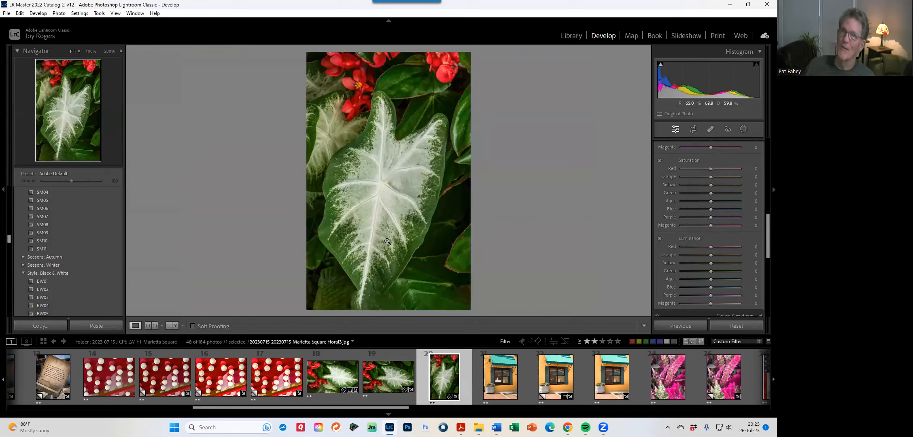
{"action": "left_click", "coordinate": [499, 381]}
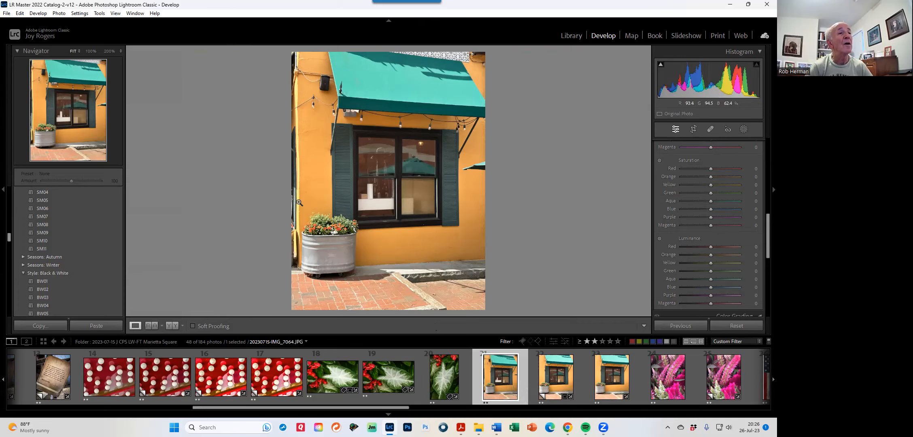
{"action": "left_click", "coordinate": [693, 129]}
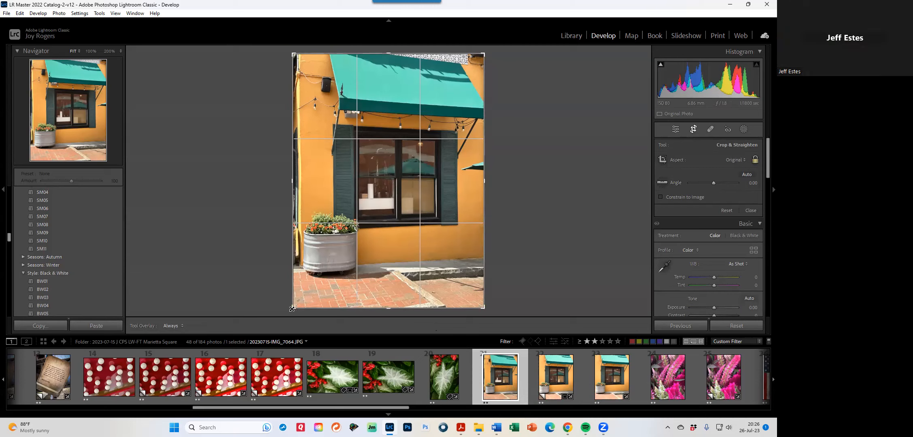
{"action": "left_click_drag", "start_coordinate": [293, 308], "coordinate": [336, 252]}
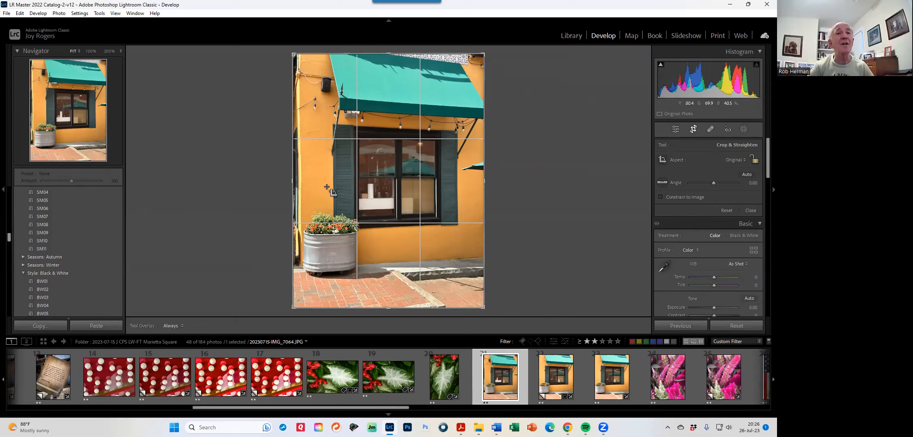
{"action": "left_click_drag", "start_coordinate": [293, 182], "coordinate": [297, 182]}
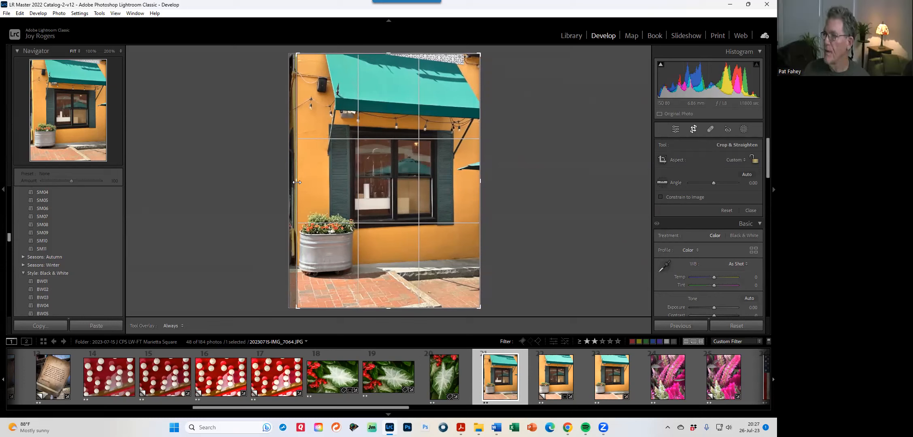
{"action": "left_click_drag", "start_coordinate": [297, 183], "coordinate": [297, 183]}
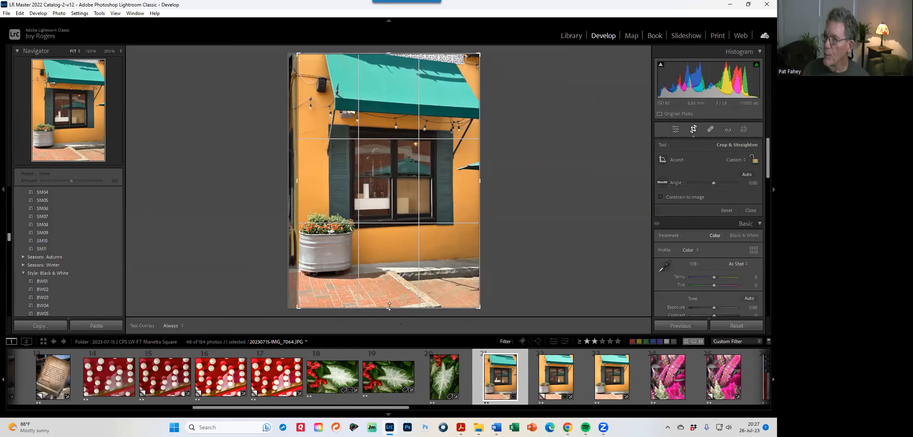
{"action": "left_click_drag", "start_coordinate": [390, 306], "coordinate": [390, 304]}
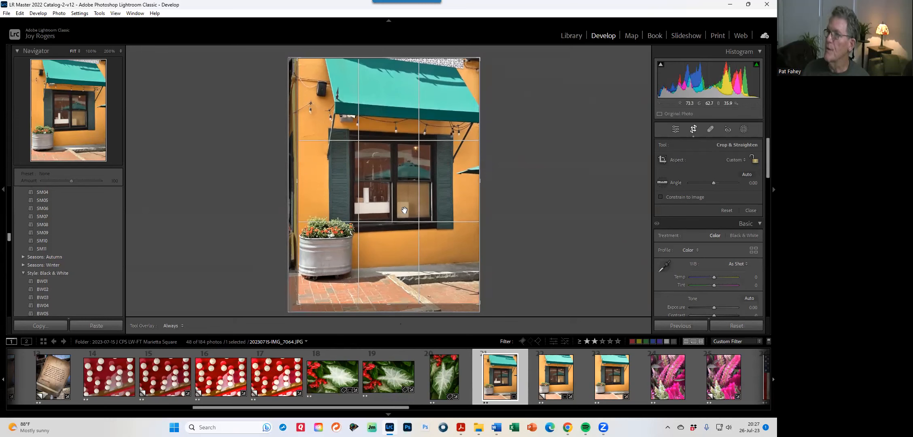
{"action": "left_click_drag", "start_coordinate": [388, 57], "coordinate": [387, 64]}
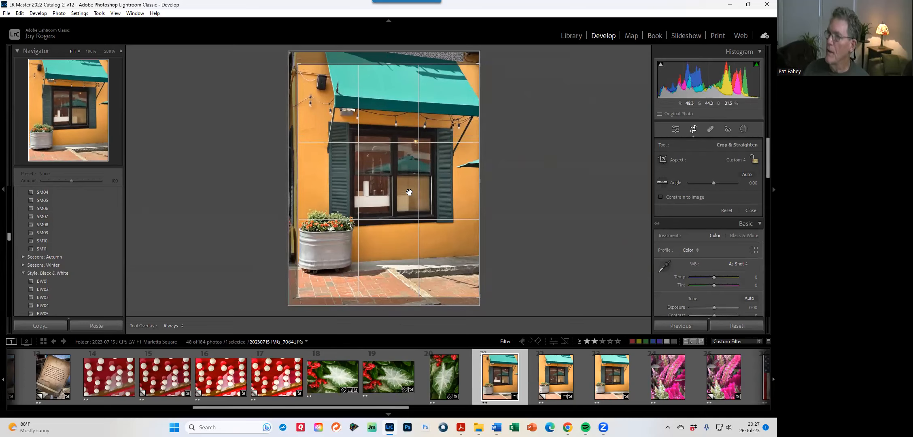
{"action": "double_click", "coordinate": [382, 182]}
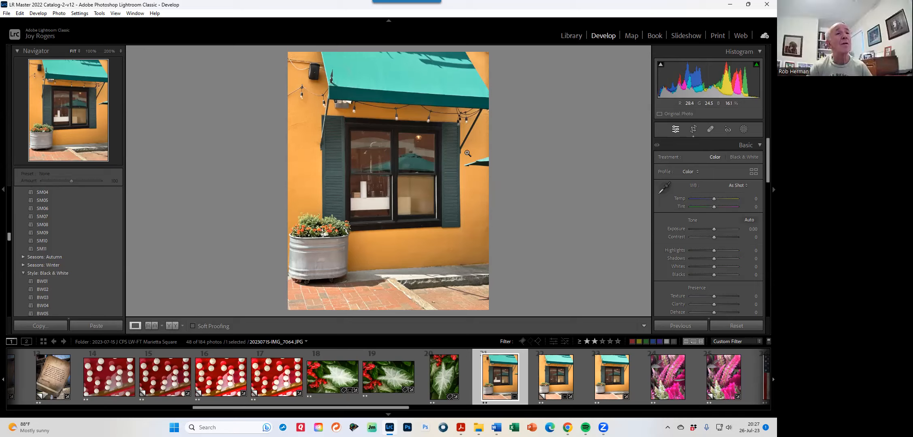
- Clone clean orange wall over the teal umbrella tip beside the window's right shutter
{"action": "left_click", "coordinate": [711, 130]}
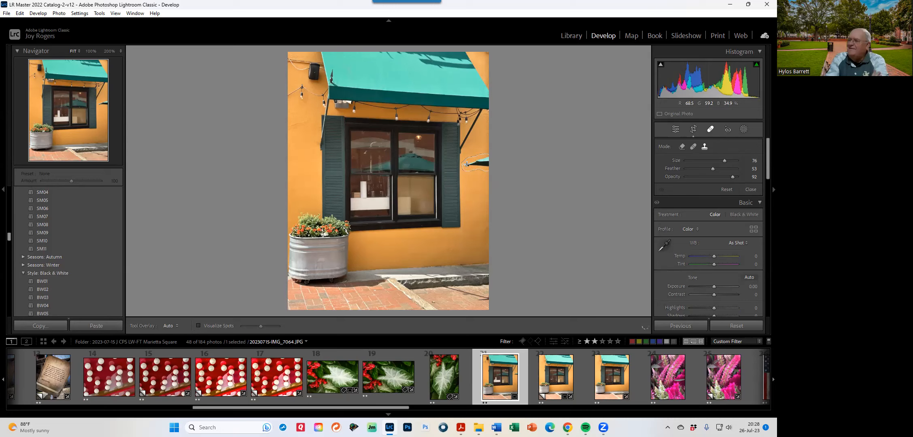
{"action": "left_click_drag", "start_coordinate": [467, 164], "coordinate": [466, 164]}
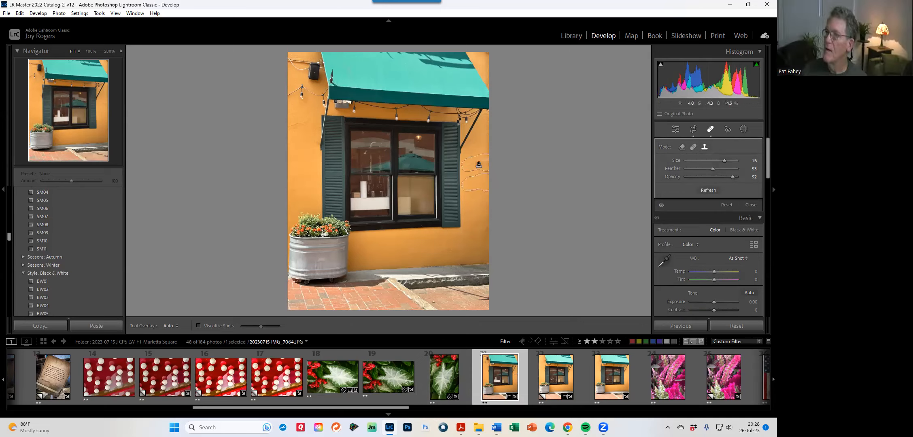
- Try to clone out the black wall speaker and its wires beside the awning, using plain wall as the source
{"action": "mouse_move", "coordinate": [320, 61]}
{"action": "left_mouse_down"}
{"action": "mouse_move", "coordinate": [318, 76]}
{"action": "mouse_move", "coordinate": [311, 64]}
{"action": "left_mouse_up"}
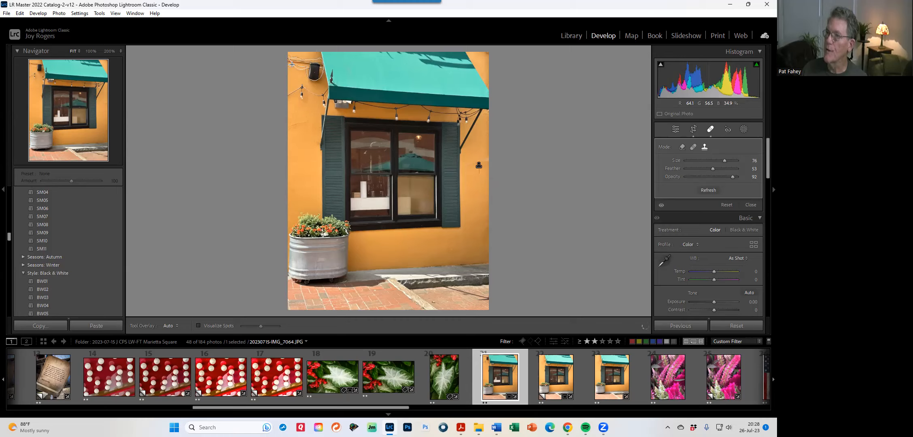
{"action": "left_click_drag", "start_coordinate": [307, 68], "coordinate": [306, 68]}
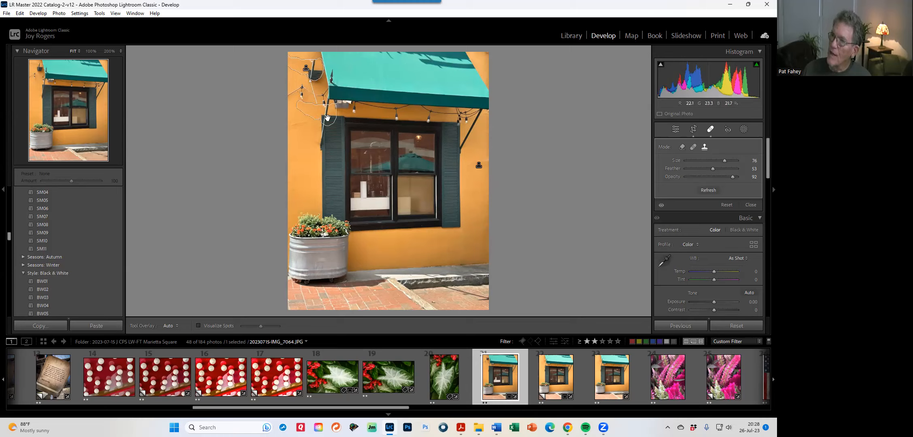
{"action": "left_click_drag", "start_coordinate": [325, 117], "coordinate": [297, 109]}
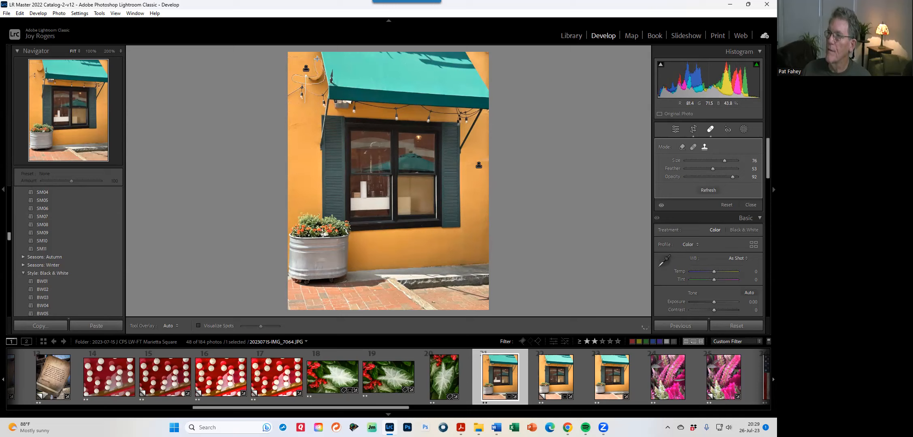
{"action": "left_click_drag", "start_coordinate": [317, 55], "coordinate": [324, 97]}
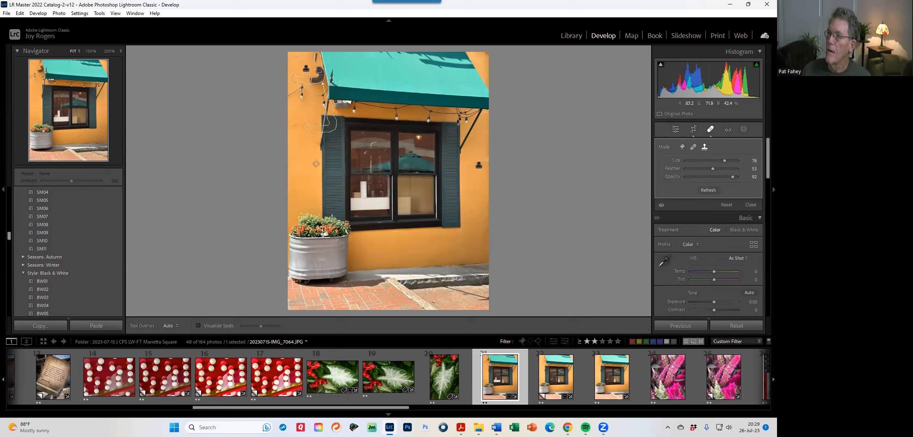
{"action": "left_click_drag", "start_coordinate": [317, 127], "coordinate": [298, 125]}
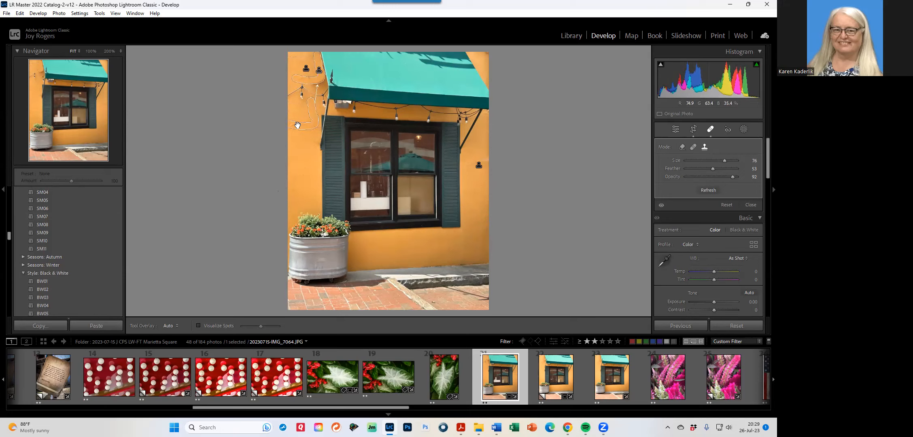
- Undo the clone spots over the wall speaker and its wires
{"action": "key", "text": "ctrl+equal"}
{"action": "key", "text": "ctrl+equal"}
{"action": "key", "text": "ctrl+equal"}
{"action": "key", "text": "ctrl+equal"}
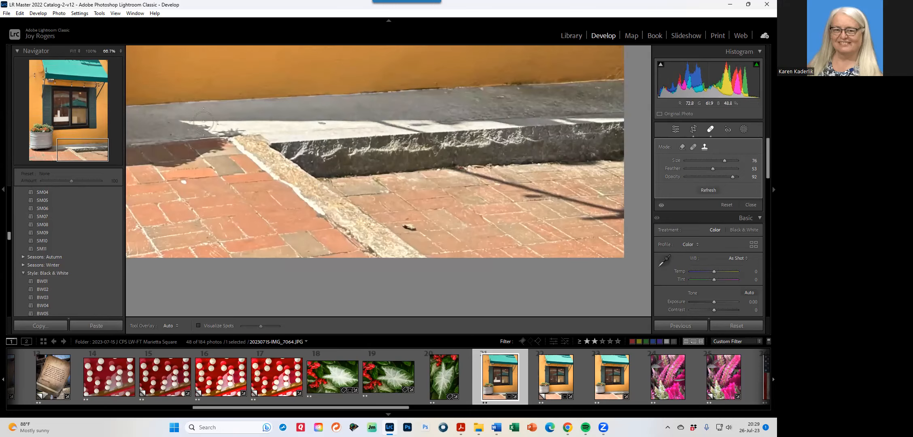
{"action": "left_click", "coordinate": [28, 72]}
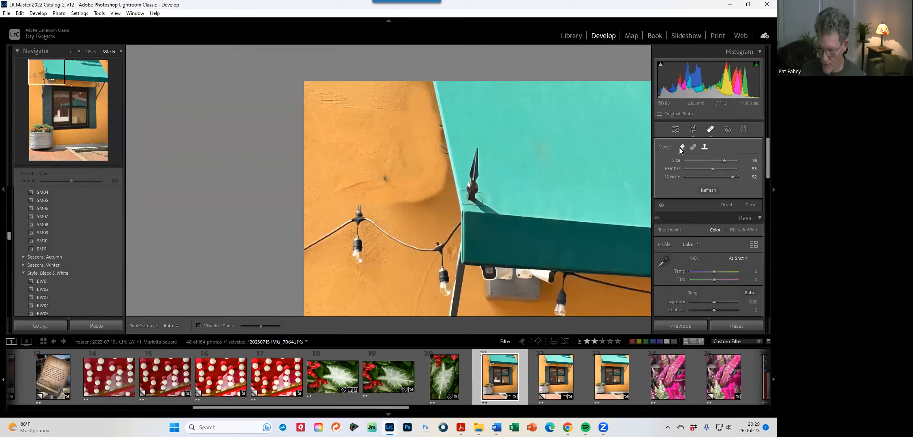
{"action": "key", "text": "ctrl+z"}
{"action": "key", "text": "ctrl+z"}
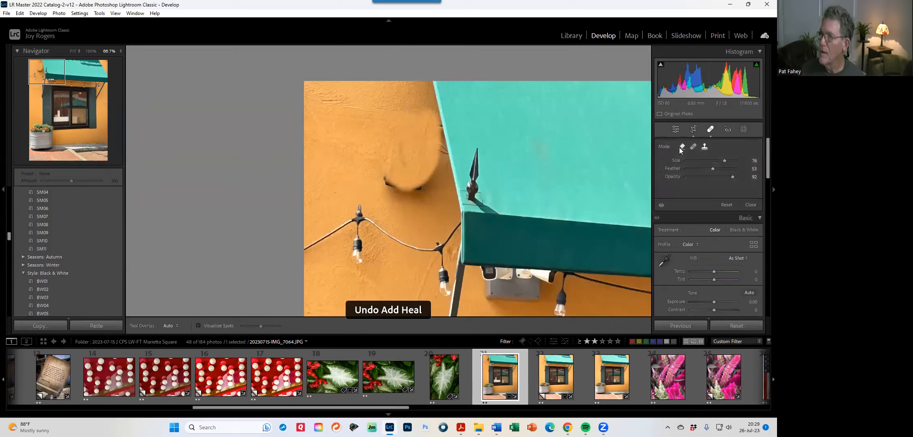
{"action": "key", "text": "ctrl+z"}
{"action": "key", "text": "ctrl+z"}
{"action": "key", "text": "ctrl+z"}
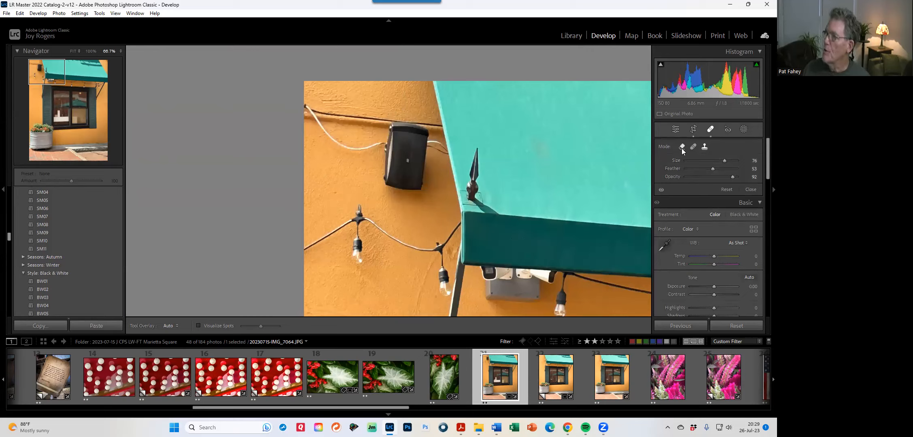
- Cover the wall speaker with a Content-Aware Remove spot, compare it with Heal, and switch the spot to Clone
{"action": "left_click", "coordinate": [683, 147]}
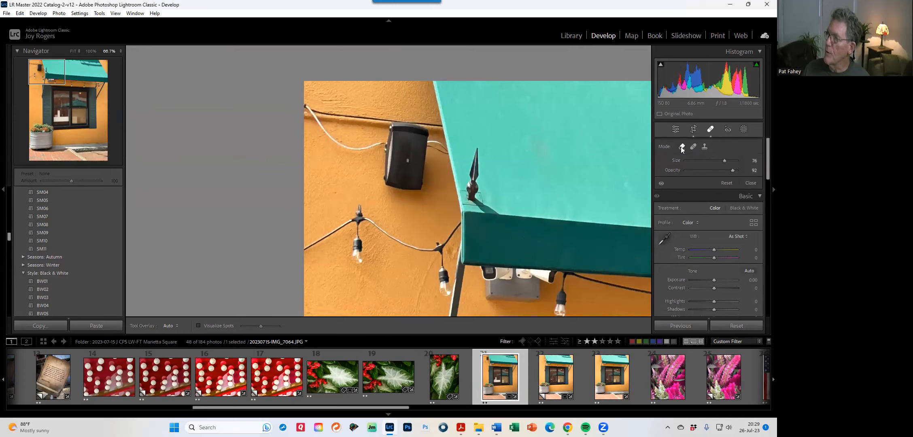
{"action": "mouse_move", "coordinate": [421, 118]}
{"action": "left_mouse_down"}
{"action": "mouse_move", "coordinate": [426, 180]}
{"action": "mouse_move", "coordinate": [395, 193]}
{"action": "mouse_move", "coordinate": [413, 199]}
{"action": "mouse_move", "coordinate": [428, 194]}
{"action": "mouse_move", "coordinate": [427, 183]}
{"action": "mouse_move", "coordinate": [405, 189]}
{"action": "mouse_move", "coordinate": [390, 172]}
{"action": "mouse_move", "coordinate": [391, 114]}
{"action": "mouse_move", "coordinate": [408, 115]}
{"action": "mouse_move", "coordinate": [409, 162]}
{"action": "left_mouse_up"}
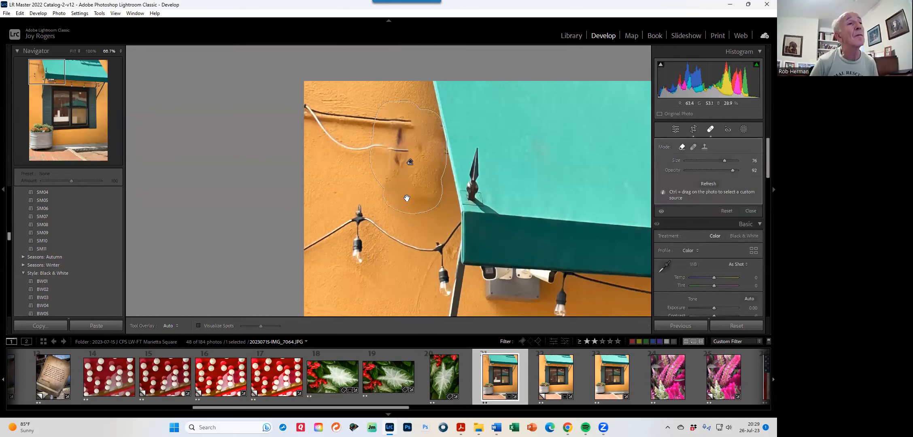
{"action": "left_click", "coordinate": [693, 148]}
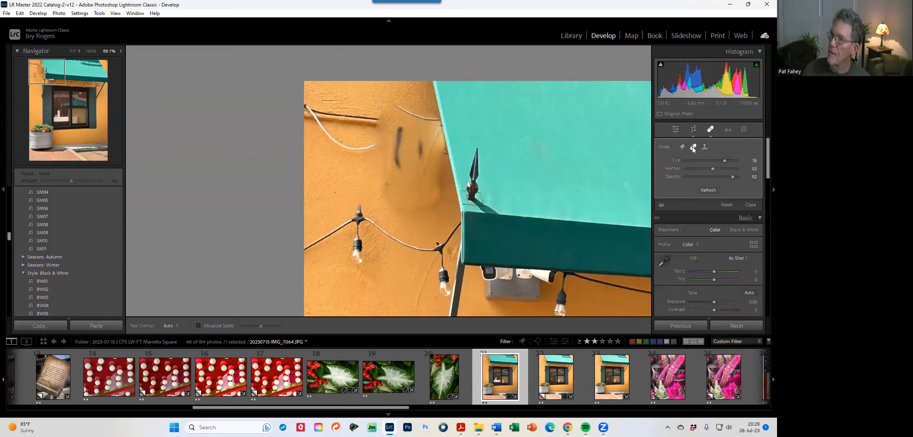
{"action": "left_click", "coordinate": [705, 148]}
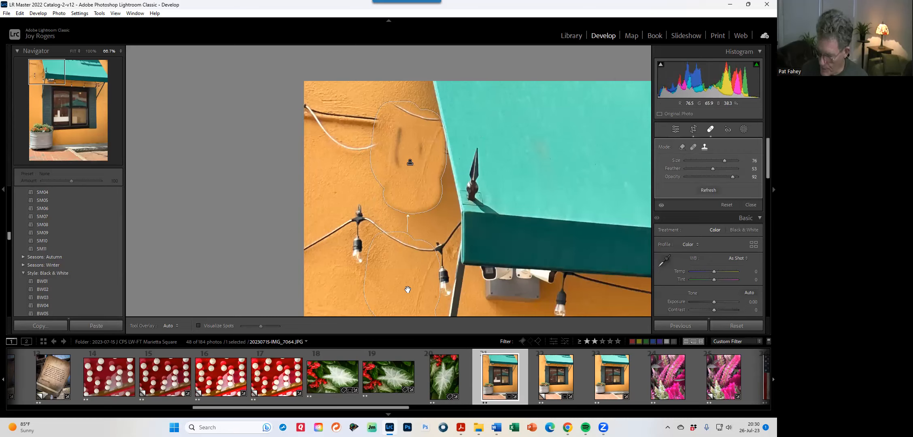
- Clone out the speaker and the loose wires next to it, sampling clean wall below the string lights
{"action": "key", "text": "ctrl+minus"}
{"action": "key", "text": "ctrl+minus"}
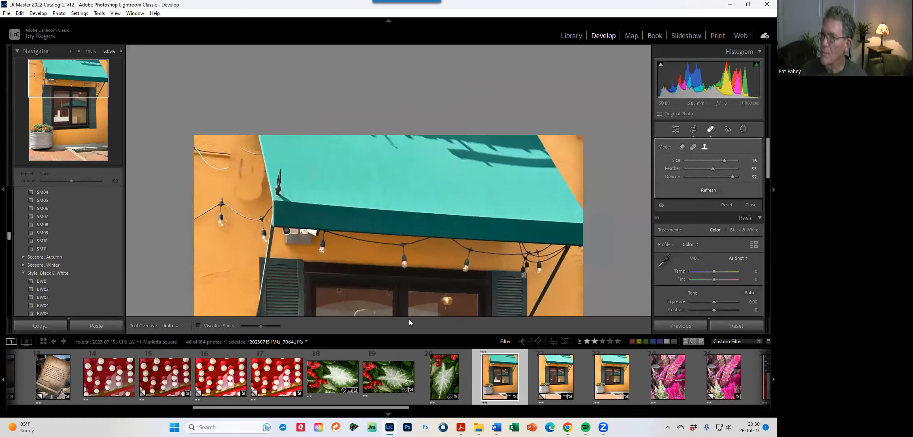
{"action": "mouse_move", "coordinate": [237, 232]}
{"action": "left_mouse_down"}
{"action": "mouse_move", "coordinate": [242, 271]}
{"action": "mouse_move", "coordinate": [221, 268]}
{"action": "left_mouse_up"}
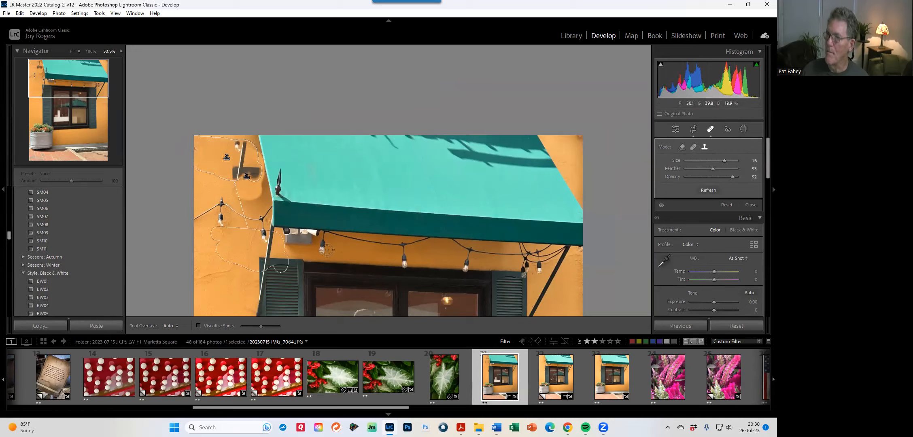
{"action": "left_click_drag", "start_coordinate": [245, 254], "coordinate": [214, 256]}
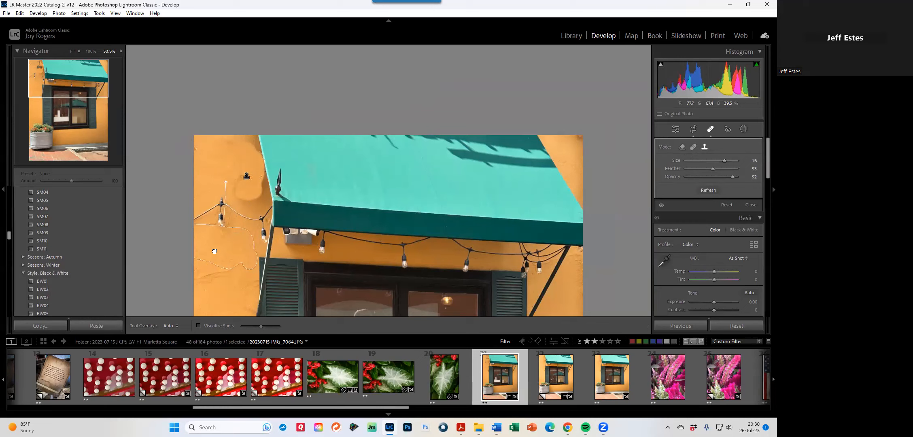
- Compare Content-Aware Remove and Heal on the wire spot, return it to Clone, and reposition its source on plain wall
{"action": "left_click", "coordinate": [682, 148]}
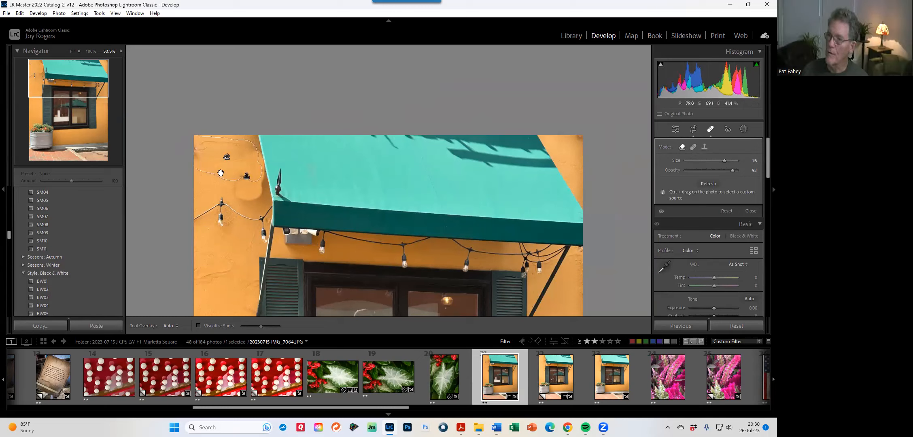
{"action": "left_click", "coordinate": [694, 147]}
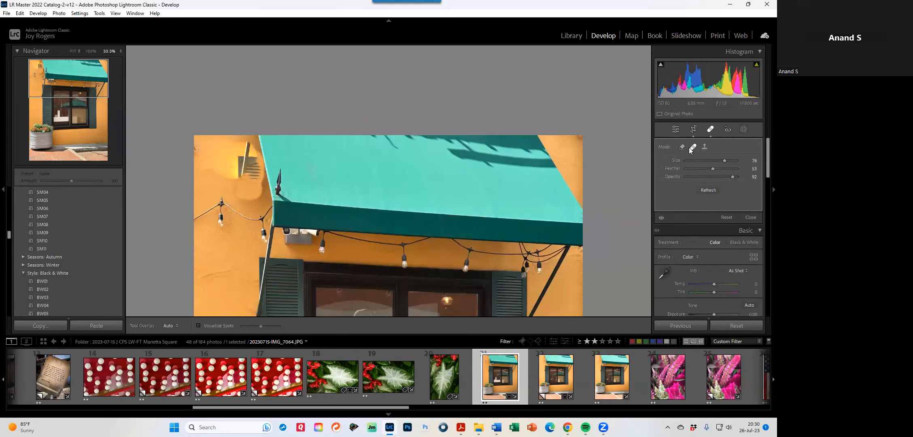
{"action": "left_click", "coordinate": [704, 147]}
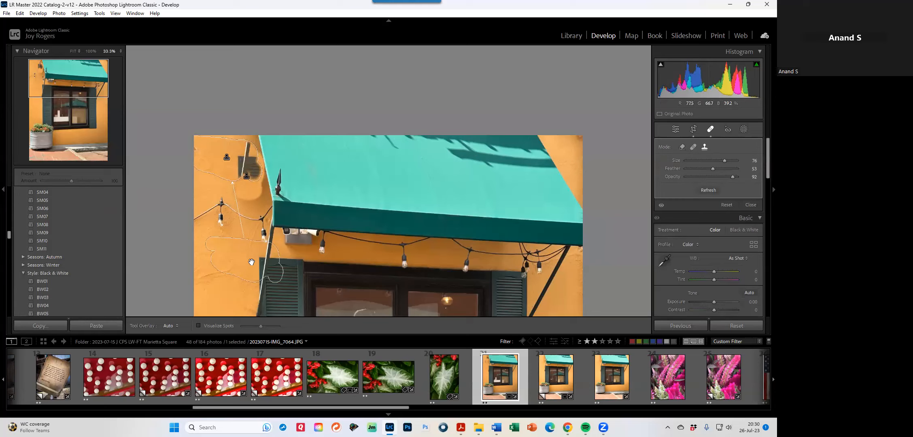
{"action": "mouse_move", "coordinate": [243, 257]}
{"action": "left_mouse_down"}
{"action": "mouse_move", "coordinate": [215, 258]}
{"action": "mouse_move", "coordinate": [213, 296]}
{"action": "mouse_move", "coordinate": [215, 280]}
{"action": "left_mouse_up"}
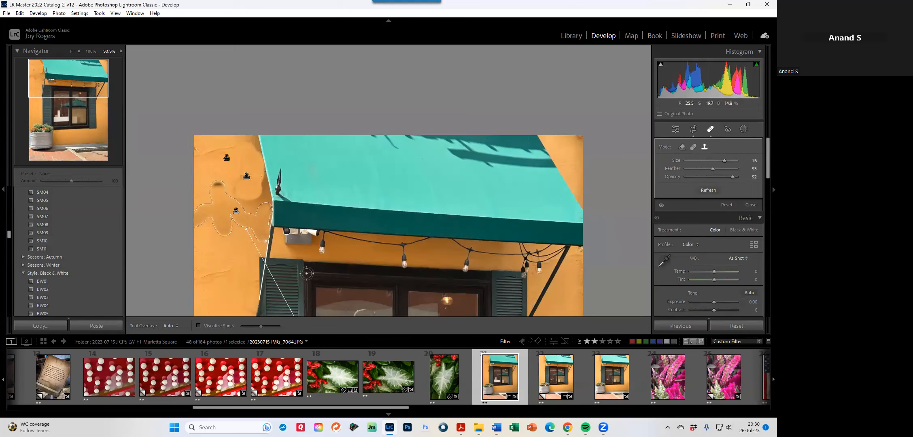
- Move the source of the string-light clone spot onto the clean wall area just below it
{"action": "key", "text": "ctrl+minus"}
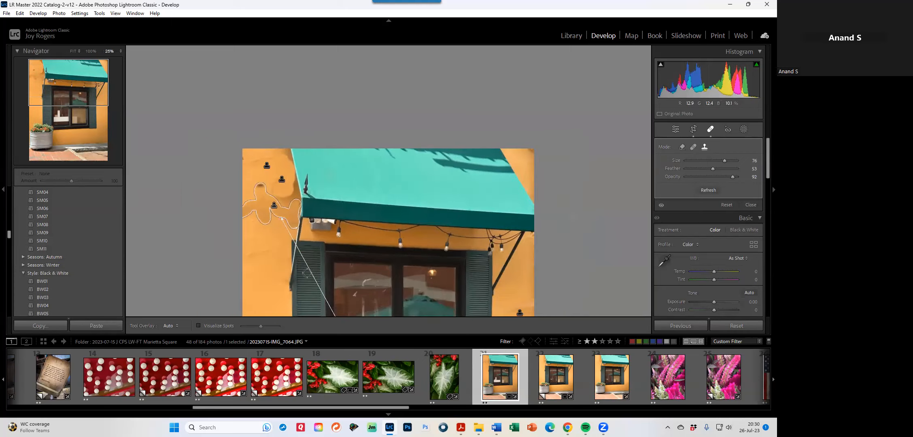
{"action": "scroll", "coordinate": [308, 296], "scroll_direction": "down", "scroll_amount": 5}
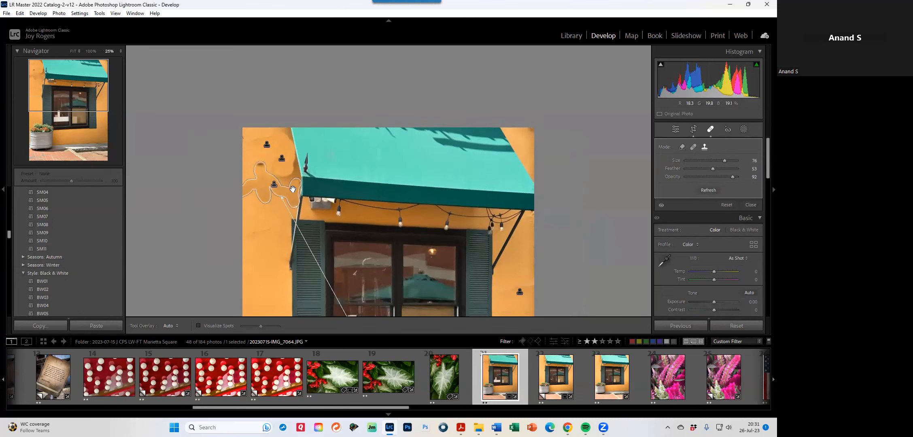
{"action": "mouse_move", "coordinate": [385, 292]}
{"action": "left_mouse_down"}
{"action": "mouse_move", "coordinate": [330, 261]}
{"action": "mouse_move", "coordinate": [262, 153]}
{"action": "mouse_move", "coordinate": [253, 102]}
{"action": "left_mouse_up"}
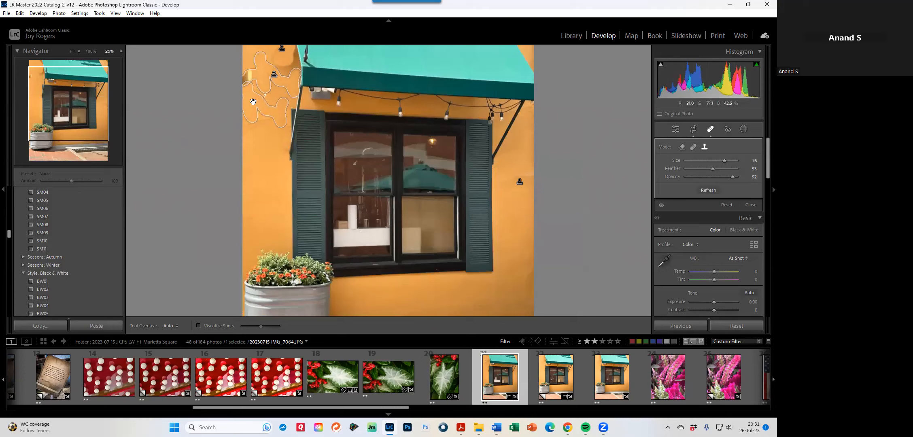
{"action": "key", "text": "ctrl+z"}
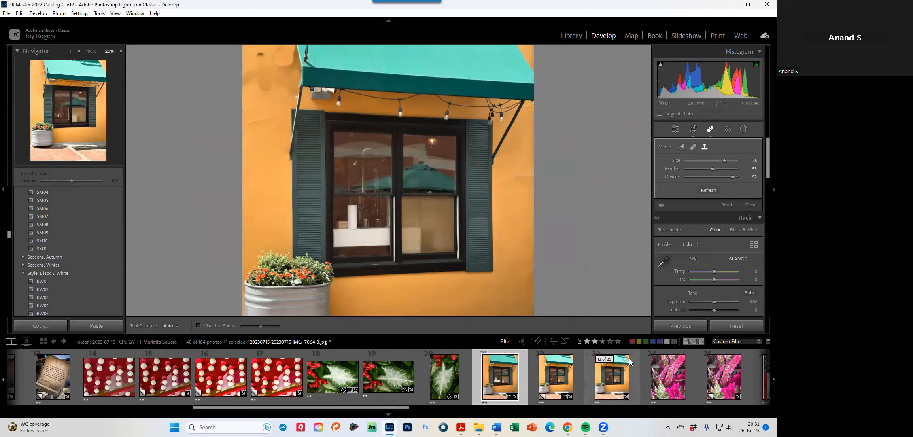
- Turn off the photo filter and open the photo of the seated photographer and the dog at 50% zoom
{"action": "left_click", "coordinate": [594, 342]}
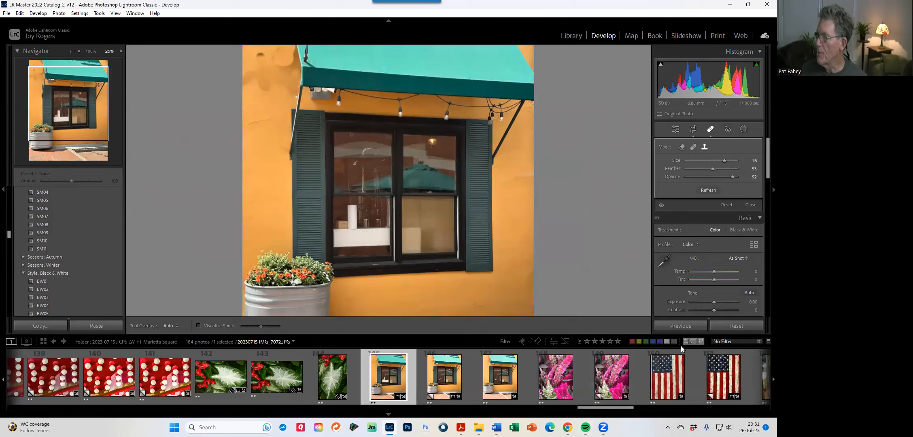
{"action": "left_click_drag", "start_coordinate": [611, 408], "coordinate": [755, 414]}
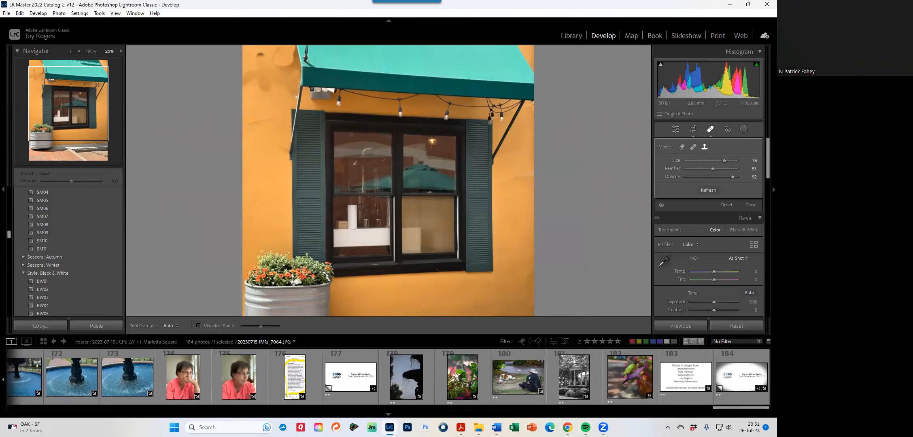
{"action": "left_click", "coordinate": [534, 381]}
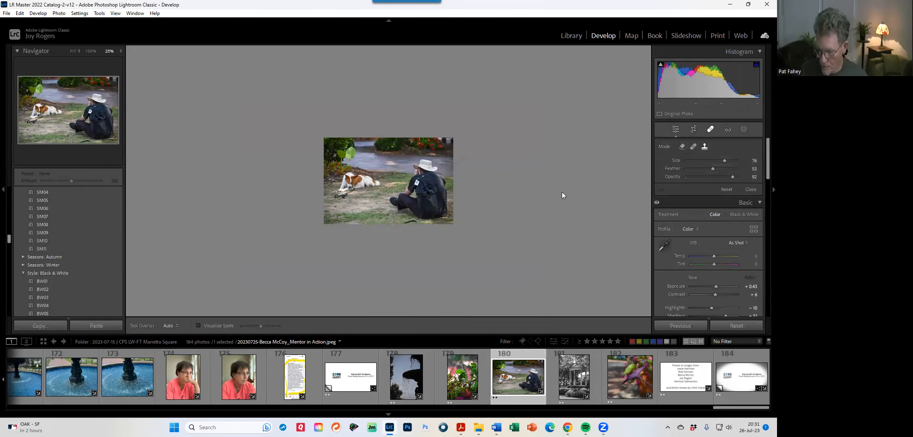
{"action": "key", "text": "ctrl+equal"}
{"action": "key", "text": "ctrl+equal"}
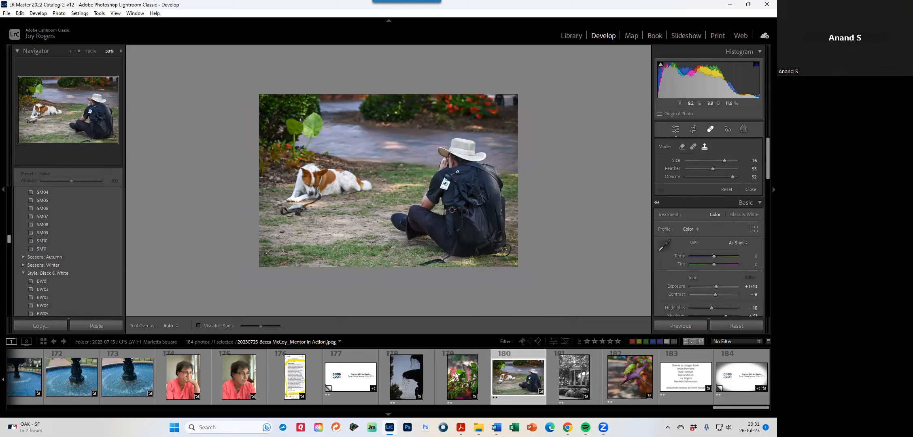
- Create a Select Subject mask covering the photographer and the dog
{"action": "left_click", "coordinate": [705, 147]}
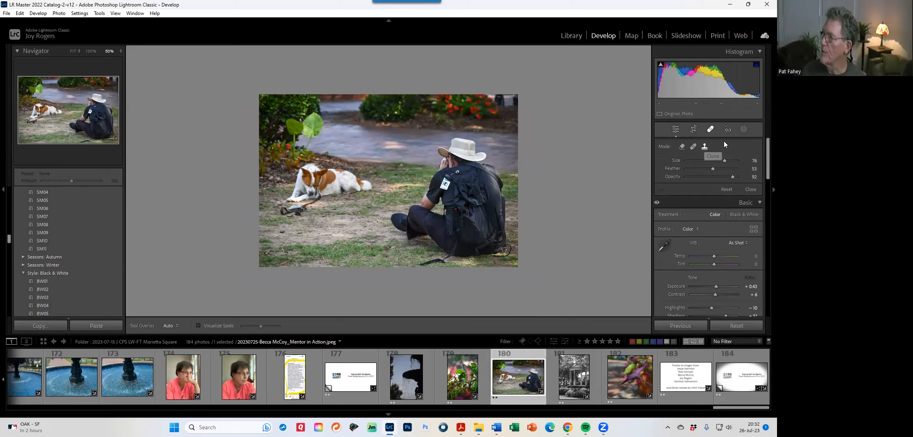
{"action": "left_click", "coordinate": [744, 129]}
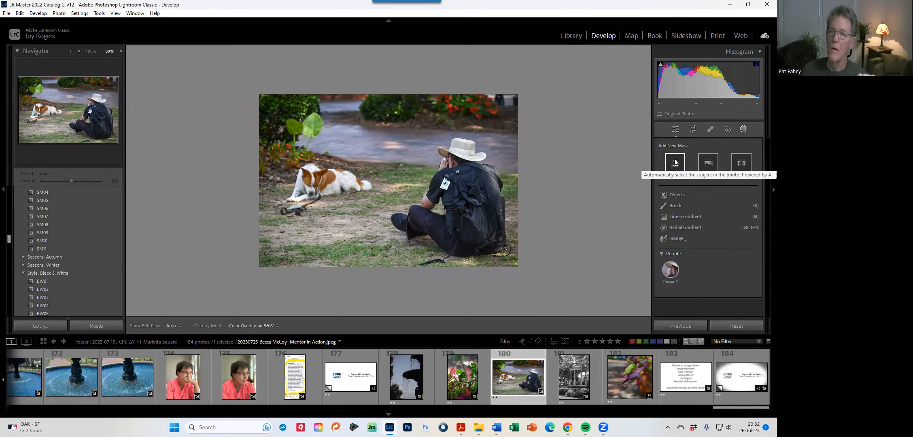
{"action": "left_click", "coordinate": [675, 162]}
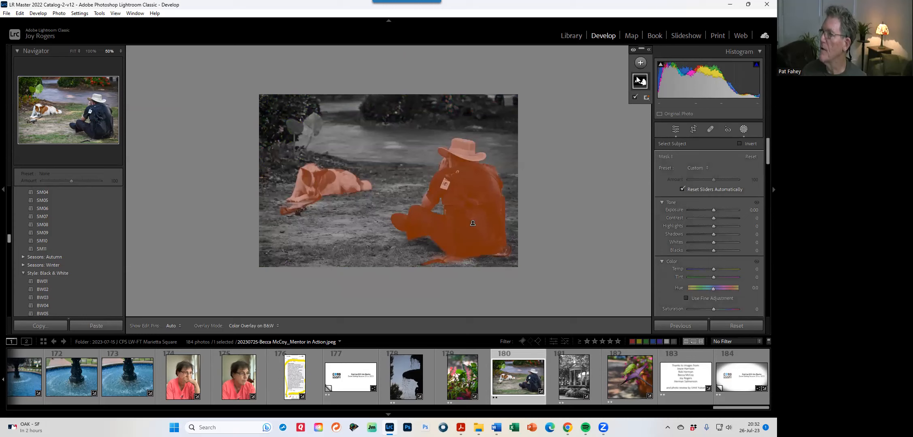
- Subtract the dog from the subject mask with the Auto Mask brush, and set the brush flow to 100
{"action": "mouse_move", "coordinate": [639, 81]}
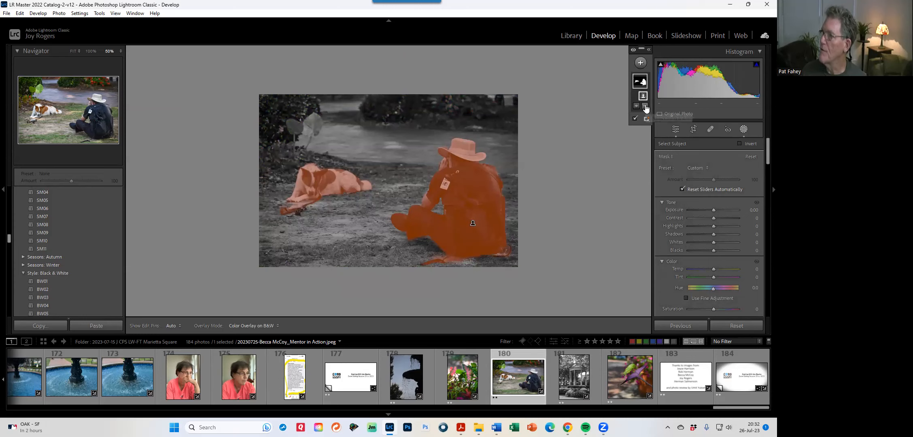
{"action": "left_click", "coordinate": [644, 106]}
{"action": "key", "text": "Escape"}
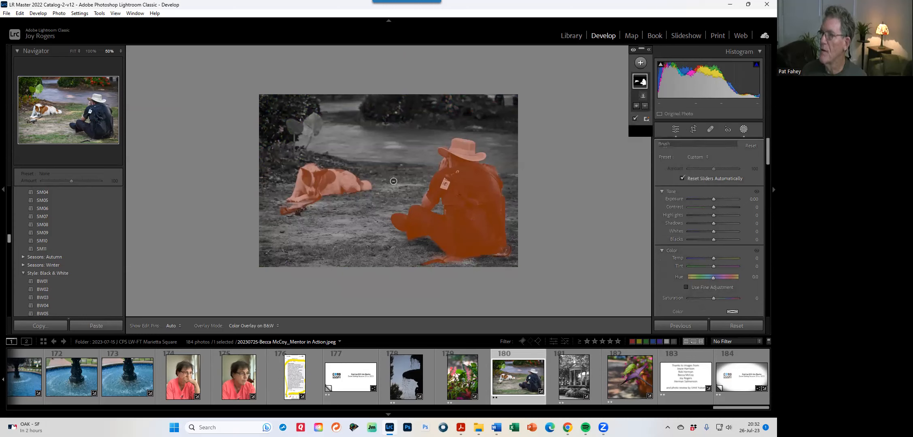
{"action": "key", "text": "h"}
{"action": "mouse_move", "coordinate": [398, 169]}
{"action": "left_mouse_down"}
{"action": "mouse_move", "coordinate": [250, 195]}
{"action": "mouse_move", "coordinate": [364, 174]}
{"action": "mouse_move", "coordinate": [283, 205]}
{"action": "mouse_move", "coordinate": [374, 173]}
{"action": "mouse_move", "coordinate": [355, 178]}
{"action": "mouse_move", "coordinate": [359, 164]}
{"action": "mouse_move", "coordinate": [376, 162]}
{"action": "mouse_move", "coordinate": [330, 136]}
{"action": "mouse_move", "coordinate": [314, 175]}
{"action": "left_mouse_up"}
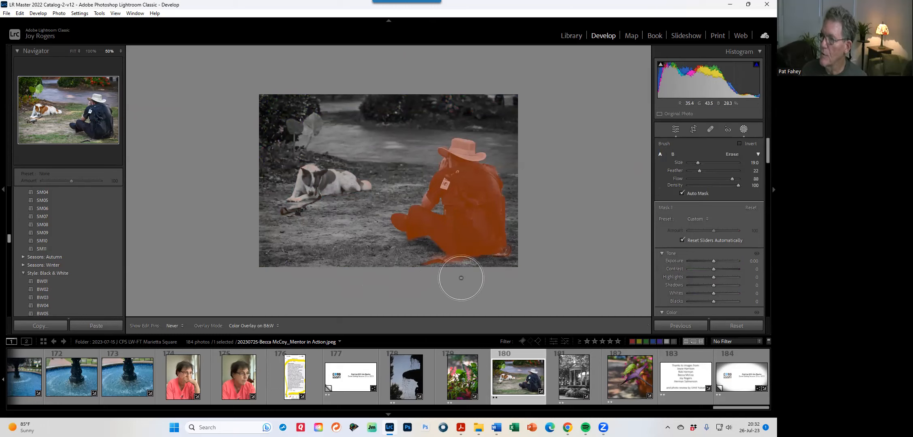
{"action": "key", "text": "h"}
{"action": "key", "text": "h"}
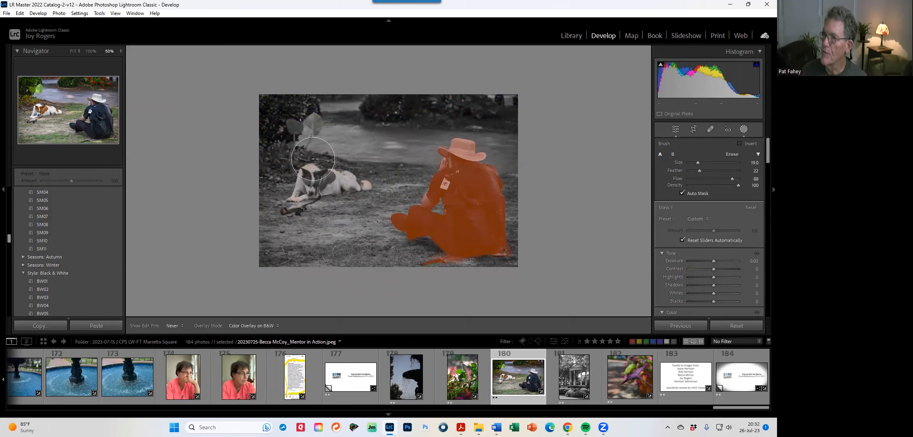
{"action": "key", "text": "h"}
{"action": "left_click_drag", "start_coordinate": [733, 181], "coordinate": [747, 182]}
{"action": "key", "text": "h"}
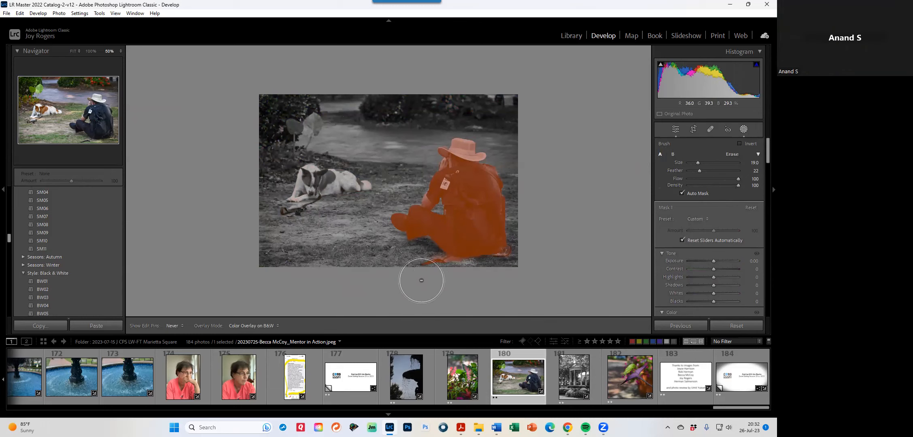
{"action": "key", "text": "h"}
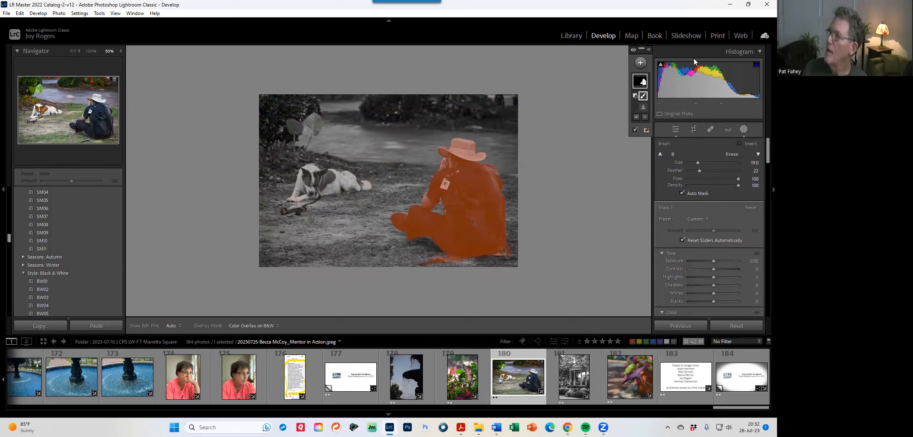
- Duplicate and invert the photographer mask, and darken the surroundings with exposure -1.62 and shadows -40
{"action": "right_click", "coordinate": [640, 81]}
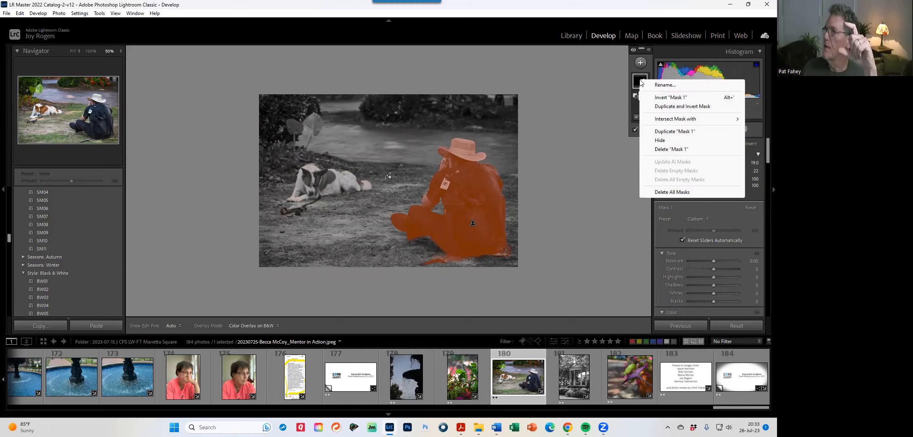
{"action": "left_click", "coordinate": [663, 107]}
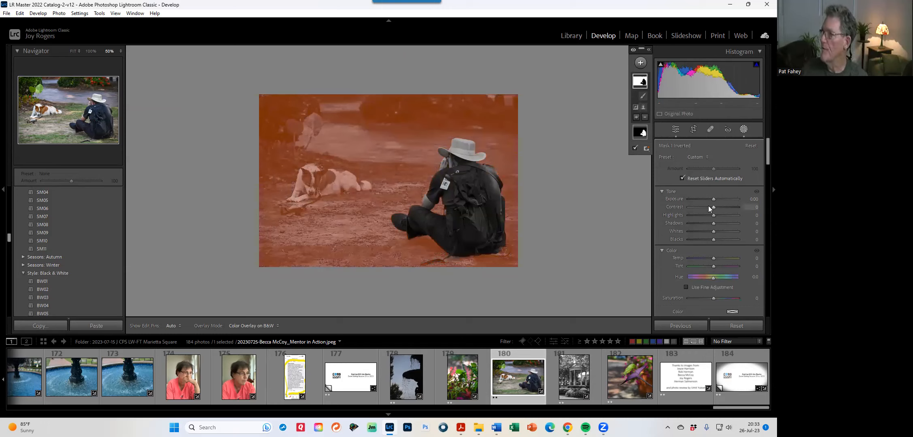
{"action": "mouse_move", "coordinate": [714, 199]}
{"action": "left_mouse_down"}
{"action": "mouse_move", "coordinate": [684, 204]}
{"action": "mouse_move", "coordinate": [704, 203]}
{"action": "left_mouse_up"}
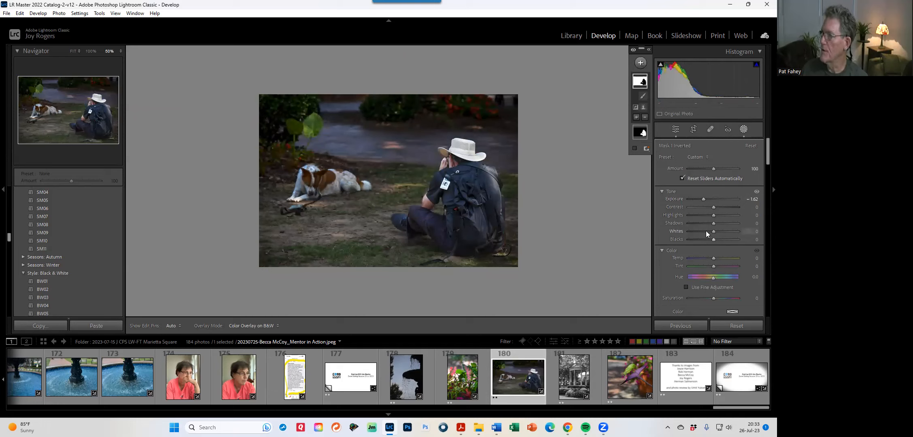
{"action": "mouse_move", "coordinate": [713, 223]}
{"action": "left_mouse_down"}
{"action": "mouse_move", "coordinate": [690, 227]}
{"action": "mouse_move", "coordinate": [703, 223]}
{"action": "left_mouse_up"}
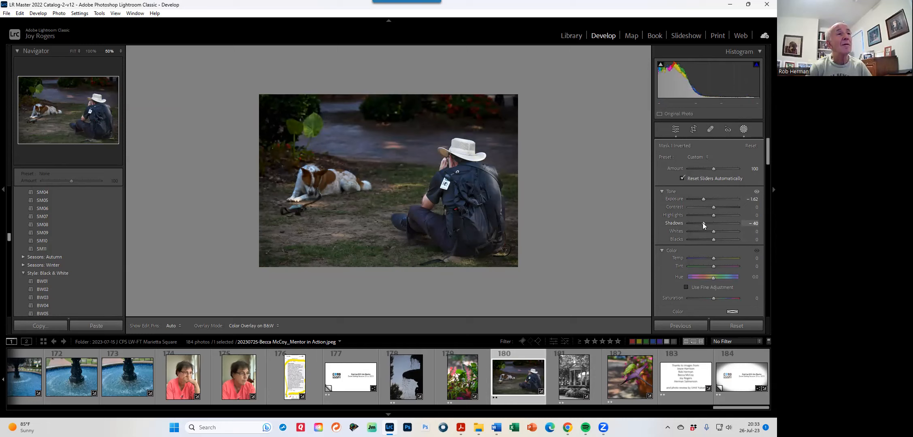
{"action": "left_click_drag", "start_coordinate": [702, 223], "coordinate": [702, 224]}
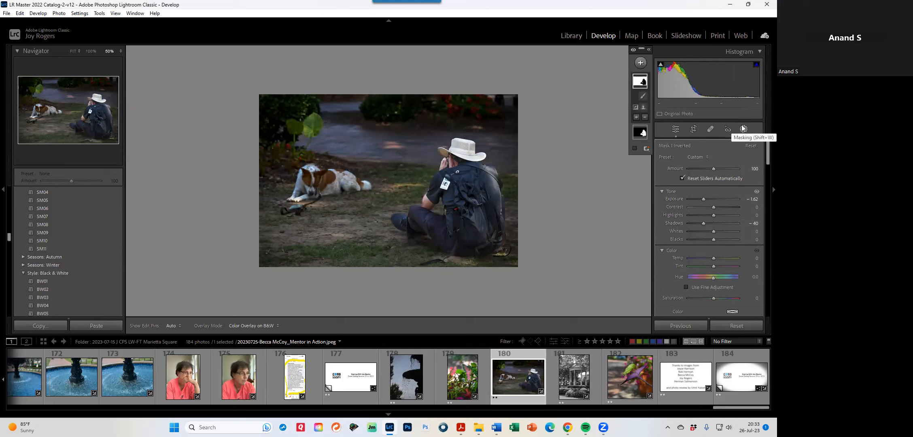
- Delete all masks from the photographer-and-dog photo
{"action": "right_click", "coordinate": [646, 77]}
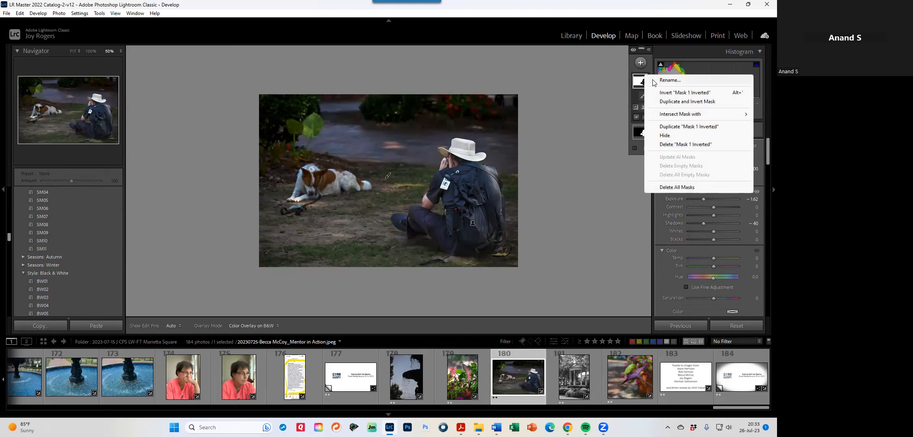
{"action": "left_click", "coordinate": [687, 188]}
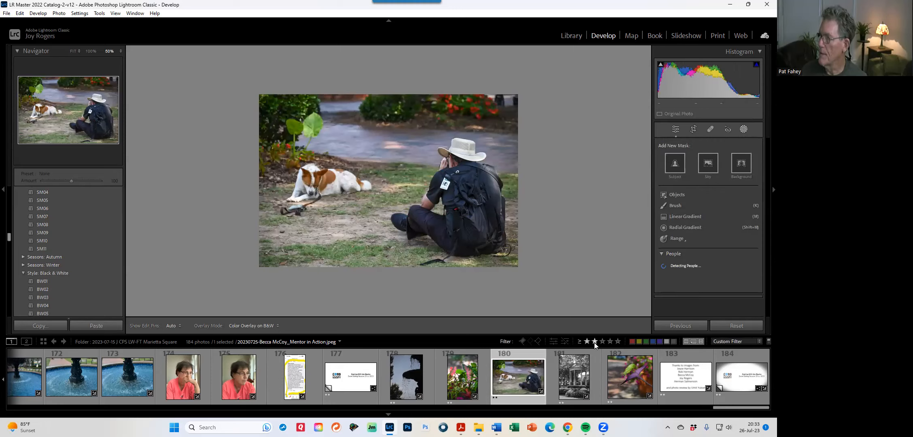
- Filter the filmstrip to two stars and higher and open the storefront photo 20230715-IMG_7064.JPG / Copy 1
{"action": "left_click", "coordinate": [594, 342]}
{"action": "scroll", "coordinate": [263, 380], "scroll_direction": "up", "scroll_amount": 10}
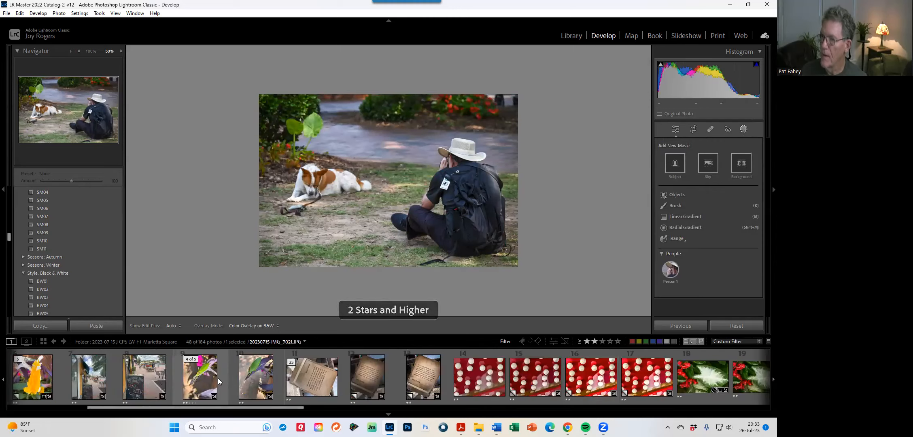
{"action": "scroll", "coordinate": [250, 380], "scroll_direction": "down", "scroll_amount": 10}
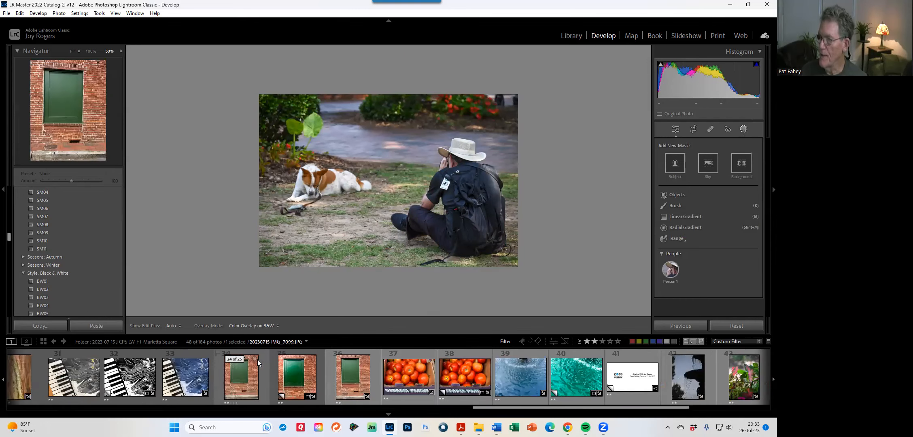
{"action": "scroll", "coordinate": [138, 390], "scroll_direction": "up", "scroll_amount": 9}
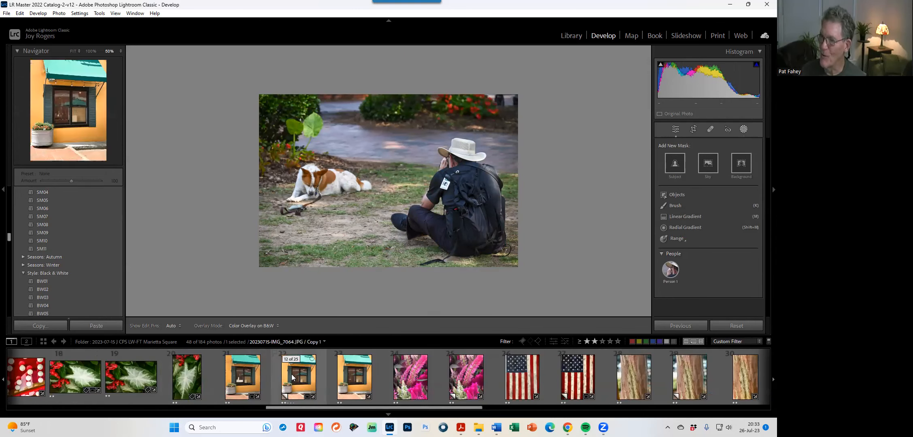
{"action": "left_click", "coordinate": [293, 377]}
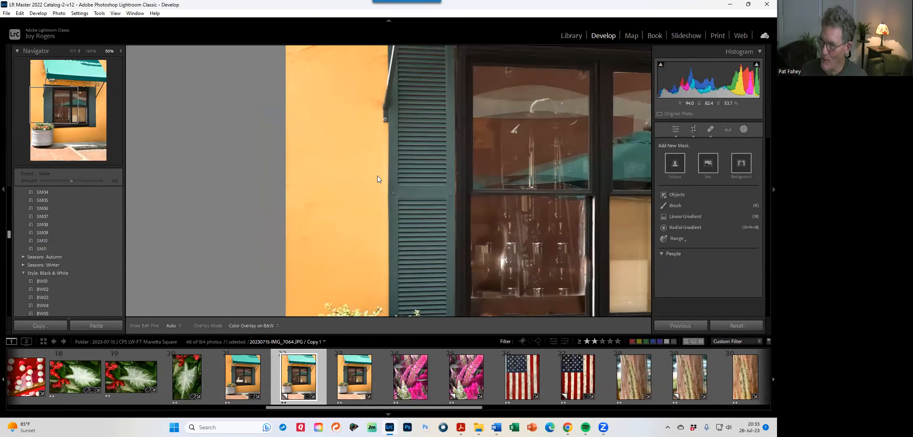
- Clone out the green marks beside the awning and the crack near the wall's upper corner, sourcing both from clean yellow wall
{"action": "left_click_drag", "start_coordinate": [413, 176], "coordinate": [388, 391]}
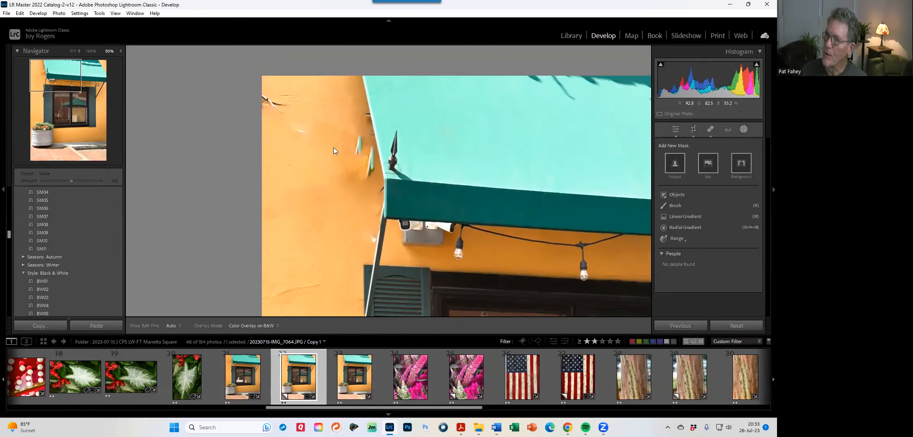
{"action": "left_click", "coordinate": [711, 130]}
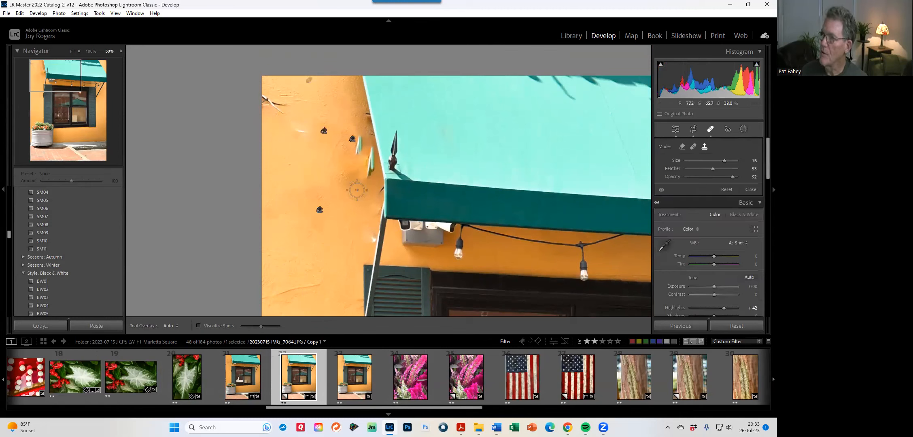
{"action": "left_click_drag", "start_coordinate": [363, 195], "coordinate": [351, 138]}
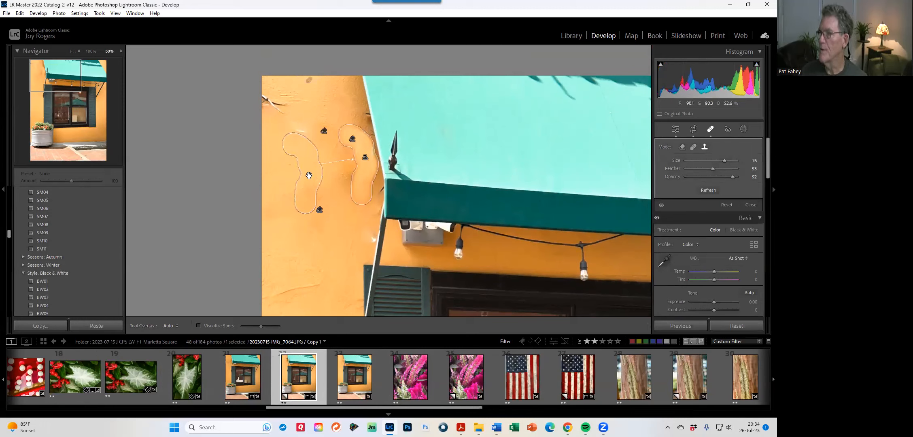
{"action": "left_click_drag", "start_coordinate": [306, 163], "coordinate": [340, 170]}
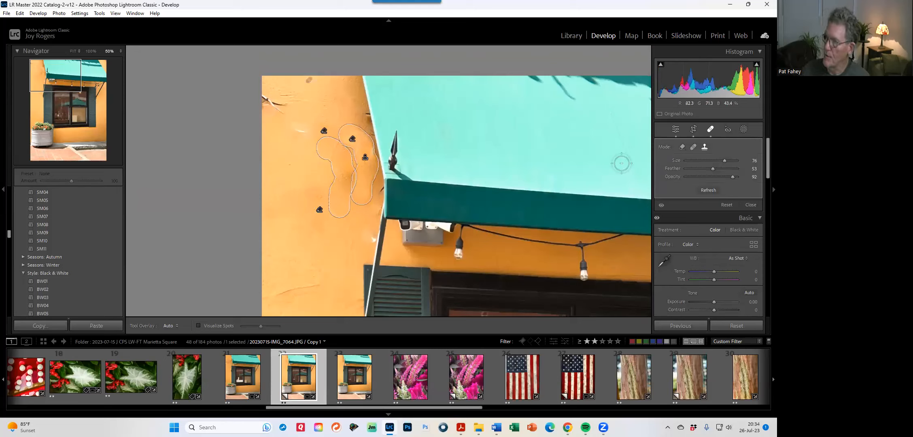
{"action": "left_click_drag", "start_coordinate": [292, 100], "coordinate": [258, 98]}
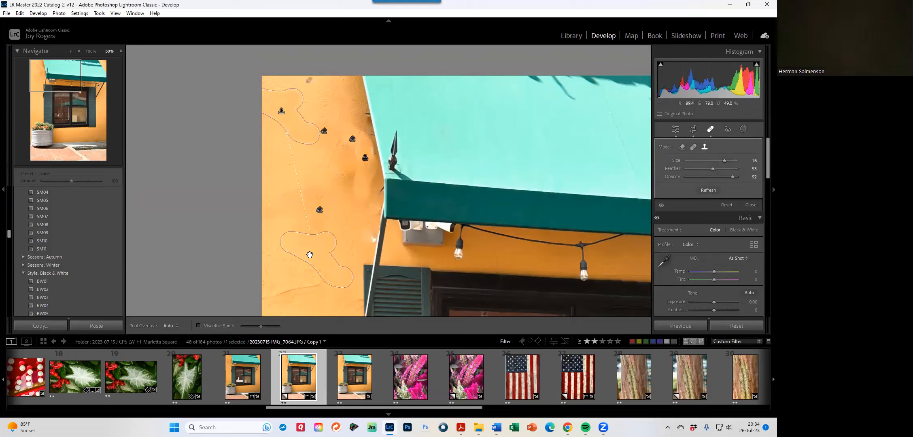
{"action": "left_click_drag", "start_coordinate": [314, 251], "coordinate": [304, 226]}
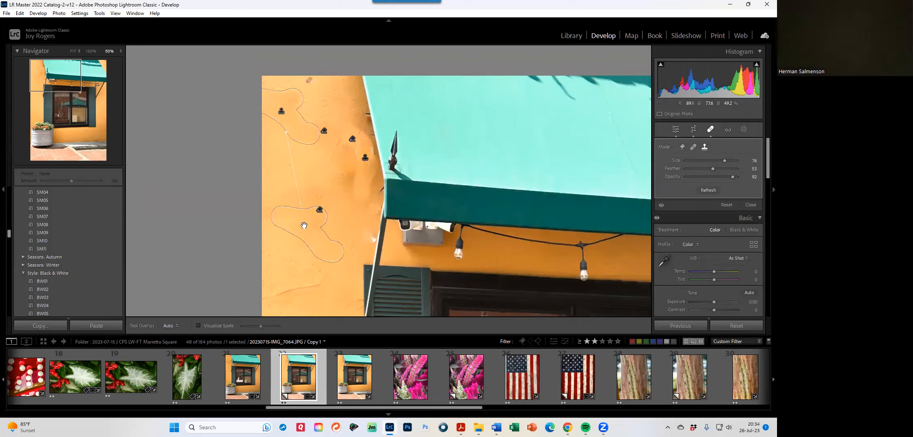
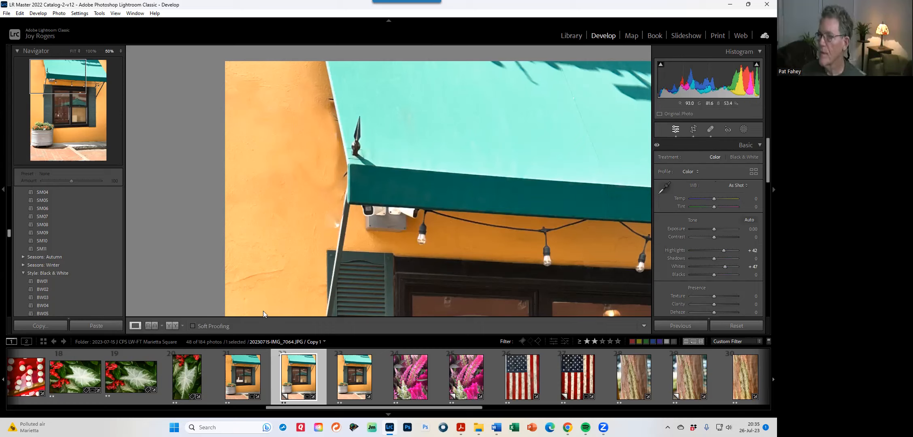
- Try to clone over the pale reflection in the lower-right window pane, using the umbrella pane above as the source
{"action": "left_click", "coordinate": [714, 130]}
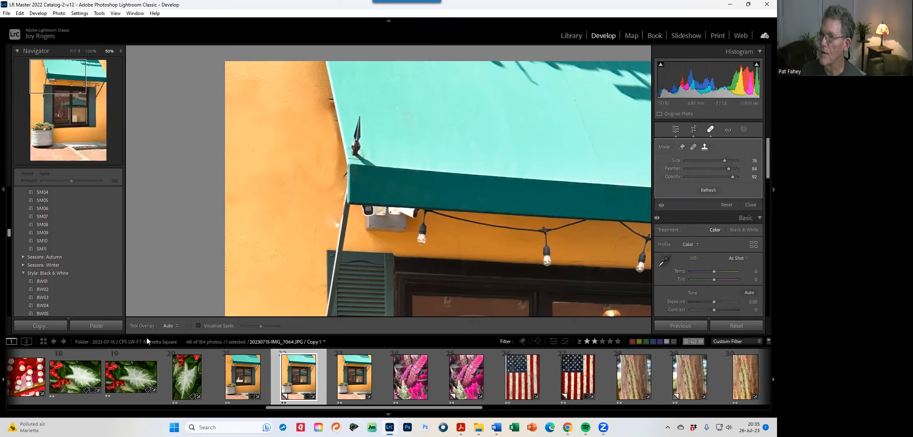
{"action": "left_click_drag", "start_coordinate": [526, 302], "coordinate": [482, 40]}
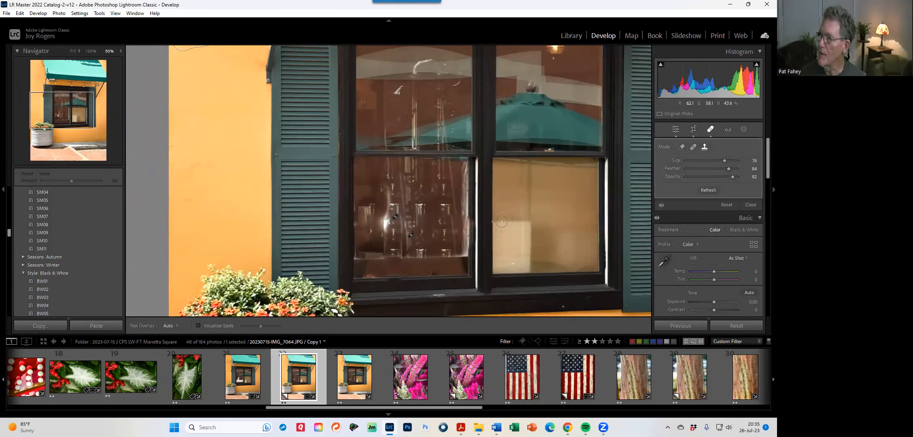
{"action": "mouse_move", "coordinate": [498, 223]}
{"action": "left_mouse_down"}
{"action": "mouse_move", "coordinate": [504, 275]}
{"action": "mouse_move", "coordinate": [524, 272]}
{"action": "mouse_move", "coordinate": [535, 243]}
{"action": "mouse_move", "coordinate": [514, 214]}
{"action": "left_mouse_up"}
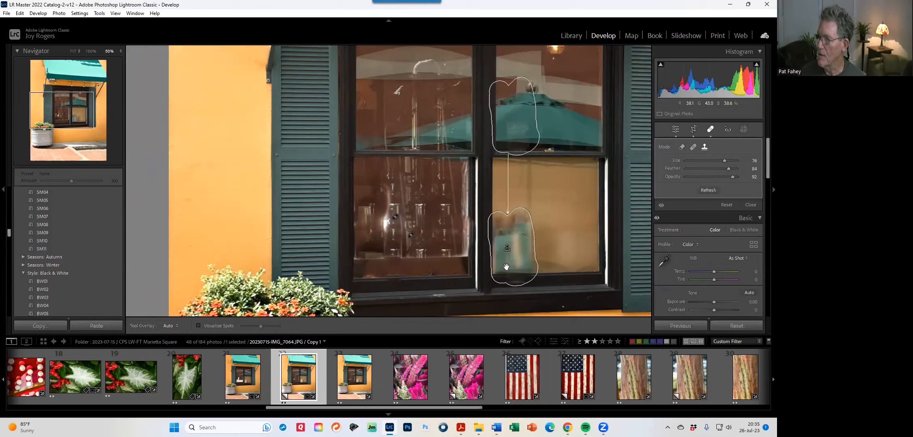
{"action": "mouse_move", "coordinate": [522, 110]}
{"action": "left_mouse_down"}
{"action": "mouse_move", "coordinate": [569, 207]}
{"action": "mouse_move", "coordinate": [564, 226]}
{"action": "mouse_move", "coordinate": [546, 220]}
{"action": "mouse_move", "coordinate": [512, 174]}
{"action": "mouse_move", "coordinate": [523, 102]}
{"action": "left_mouse_up"}
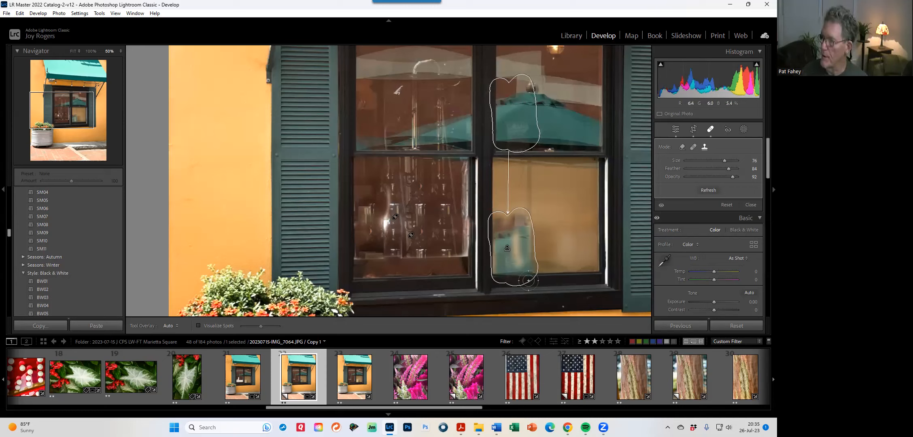
- Add a small clone spot on the tan pane with feather 0, and delete the umbrella-sourced clone patch beside it
{"action": "left_click", "coordinate": [558, 239]}
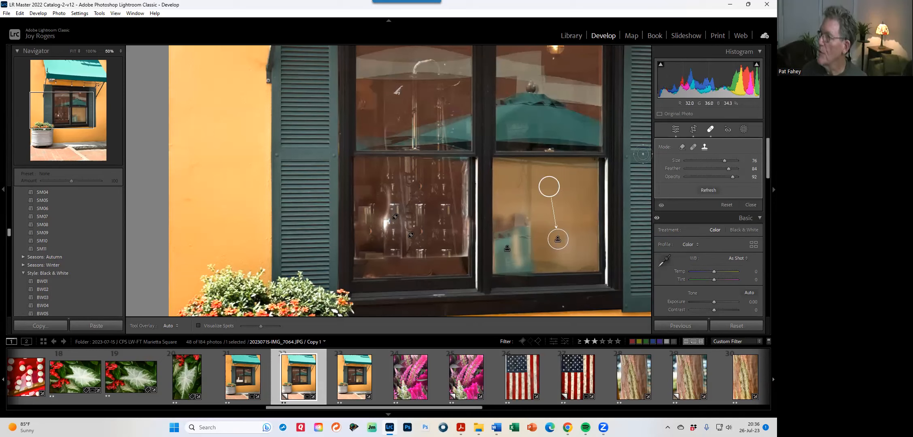
{"action": "left_click_drag", "start_coordinate": [691, 173], "coordinate": [668, 174]}
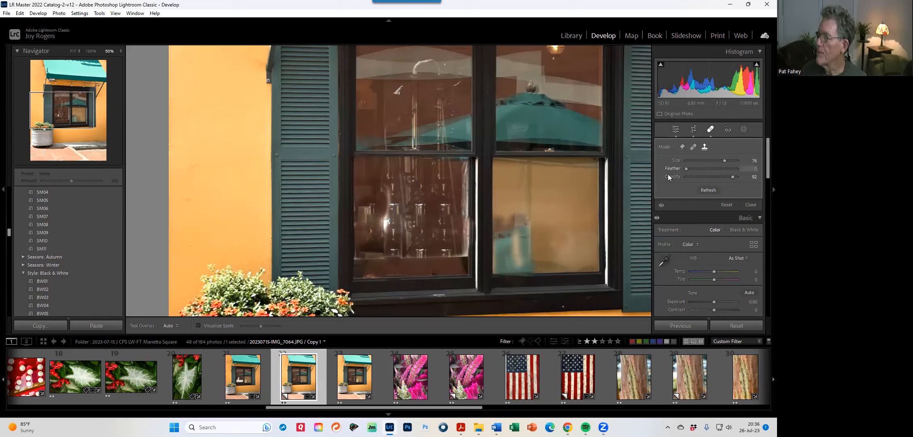
{"action": "left_click", "coordinate": [512, 257]}
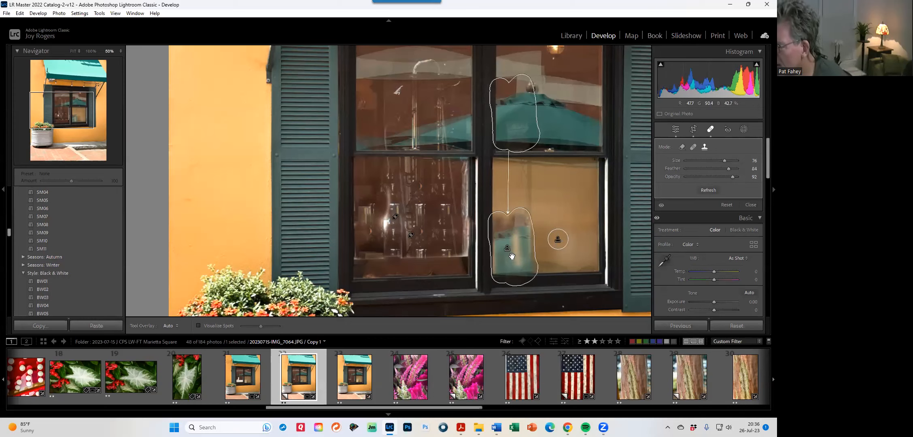
{"action": "key", "text": "Delete"}
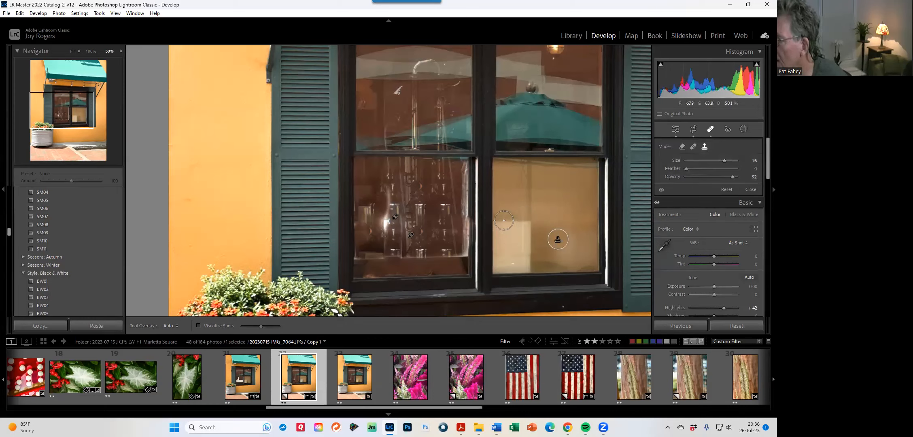
- Clone over the pale reflection in the tan pane from the plain area beside it, with the feather set to 46
{"action": "mouse_move", "coordinate": [502, 223]}
{"action": "left_mouse_down"}
{"action": "mouse_move", "coordinate": [501, 266]}
{"action": "mouse_move", "coordinate": [529, 262]}
{"action": "mouse_move", "coordinate": [526, 220]}
{"action": "mouse_move", "coordinate": [514, 256]}
{"action": "left_mouse_up"}
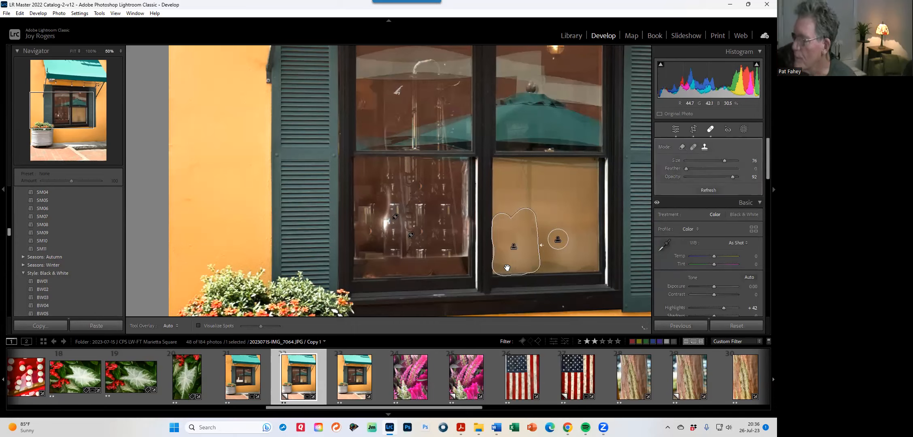
{"action": "mouse_move", "coordinate": [572, 252]}
{"action": "left_mouse_down"}
{"action": "mouse_move", "coordinate": [572, 208]}
{"action": "mouse_move", "coordinate": [572, 223]}
{"action": "left_mouse_up"}
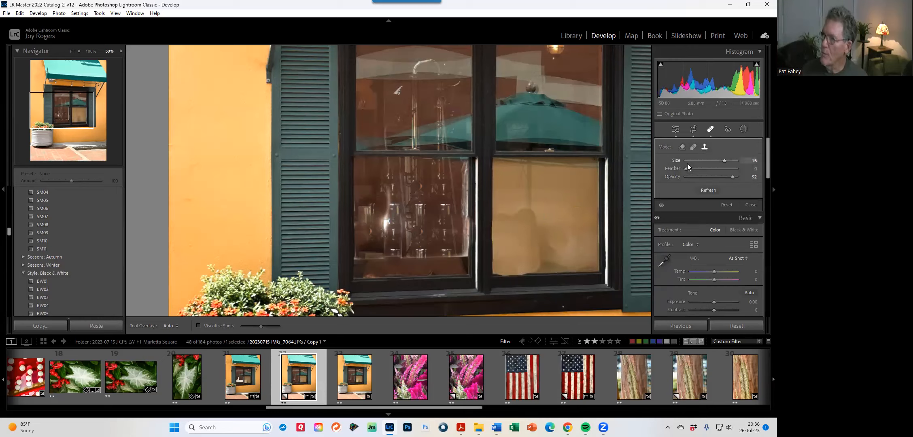
{"action": "left_click_drag", "start_coordinate": [687, 166], "coordinate": [709, 168]}
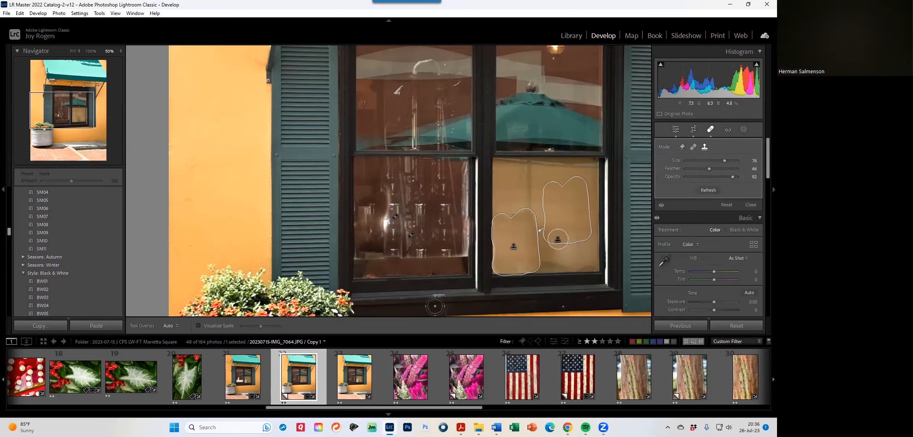
- Reset all edits on the first storefront photo, compare it with the cloned copy, and open the pink flower photo
{"action": "key", "text": "ctrl+minus"}
{"action": "key", "text": "ctrl+minus"}
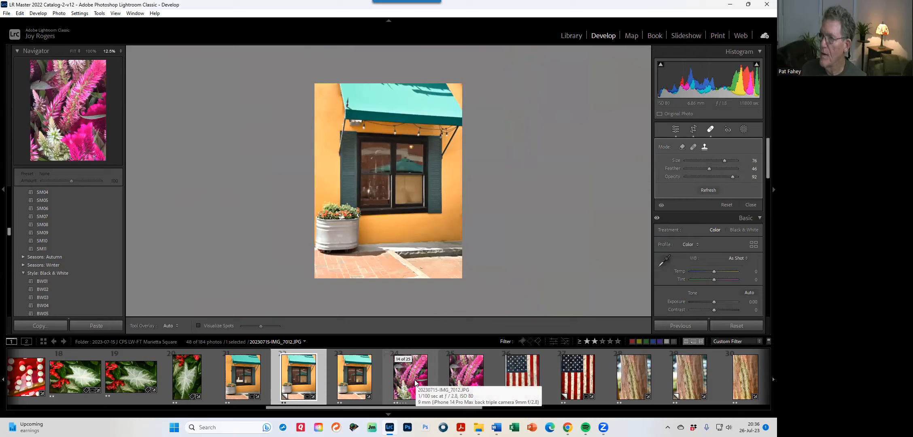
{"action": "left_click", "coordinate": [242, 375]}
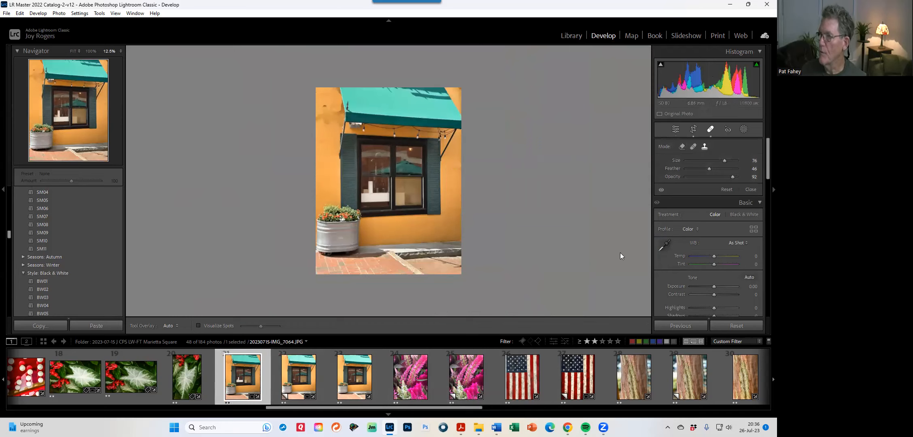
{"action": "left_click", "coordinate": [734, 325]}
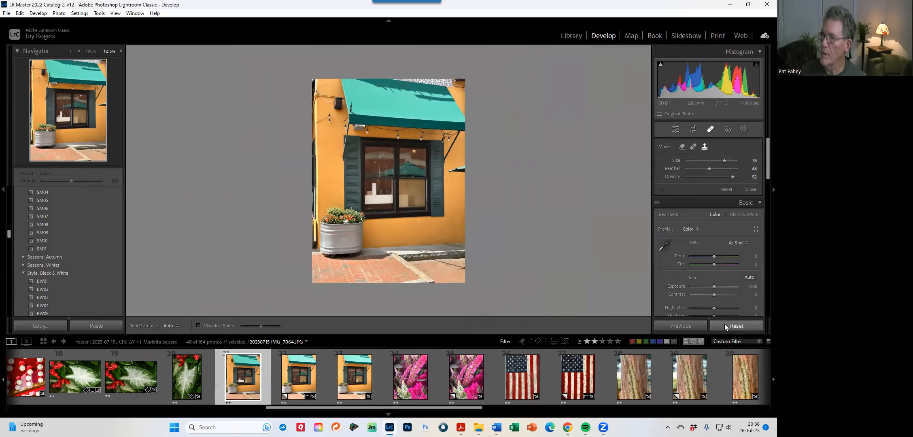
{"action": "left_click", "coordinate": [304, 385]}
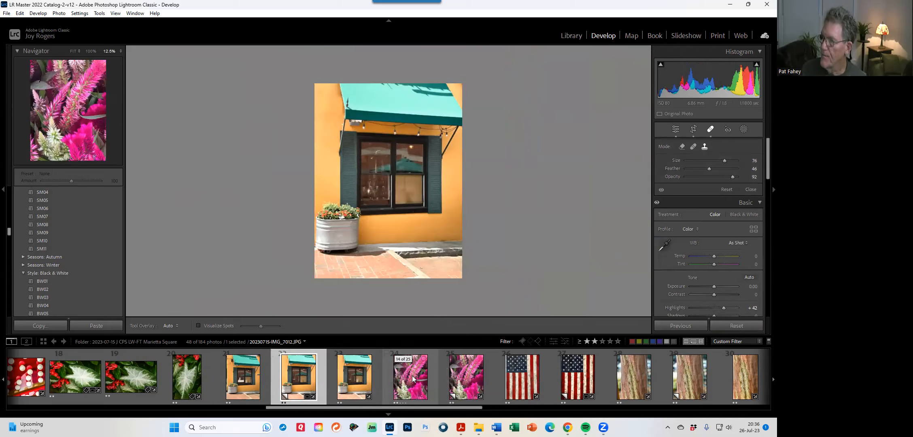
{"action": "left_click", "coordinate": [413, 376]}
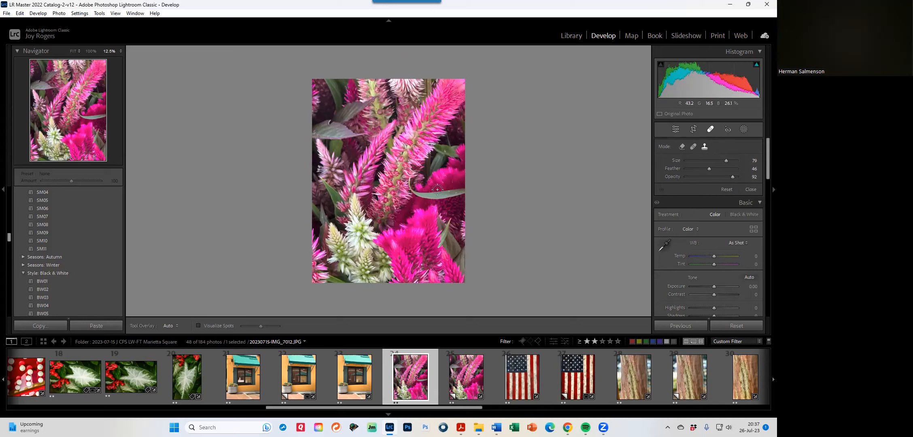
- Try to clone over the curled green leaf with brush size 80, sourcing from the blooms just below, and delete the patch
{"action": "mouse_move", "coordinate": [462, 190]}
{"action": "left_mouse_down"}
{"action": "mouse_move", "coordinate": [416, 190]}
{"action": "mouse_move", "coordinate": [406, 176]}
{"action": "mouse_move", "coordinate": [412, 193]}
{"action": "mouse_move", "coordinate": [463, 191]}
{"action": "left_mouse_up"}
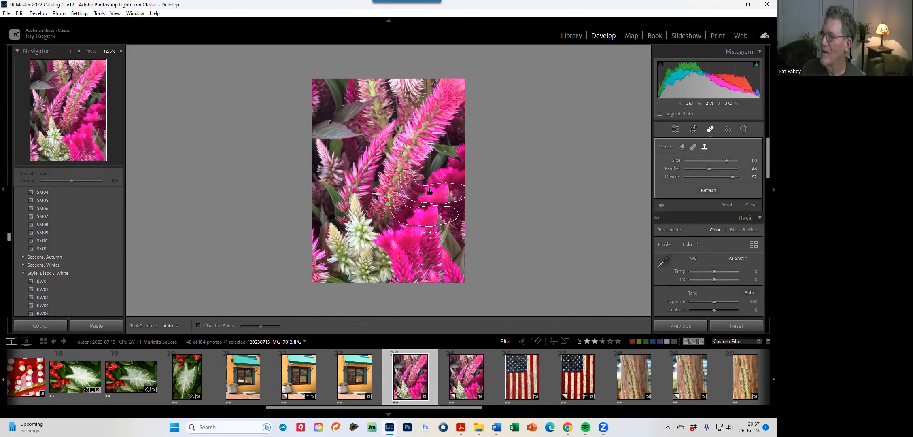
{"action": "left_click_drag", "start_coordinate": [432, 215], "coordinate": [438, 200]}
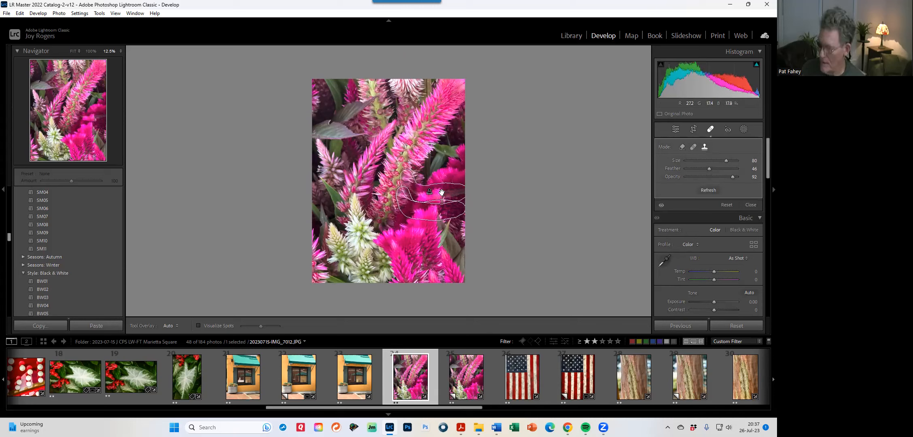
{"action": "key", "text": "Delete"}
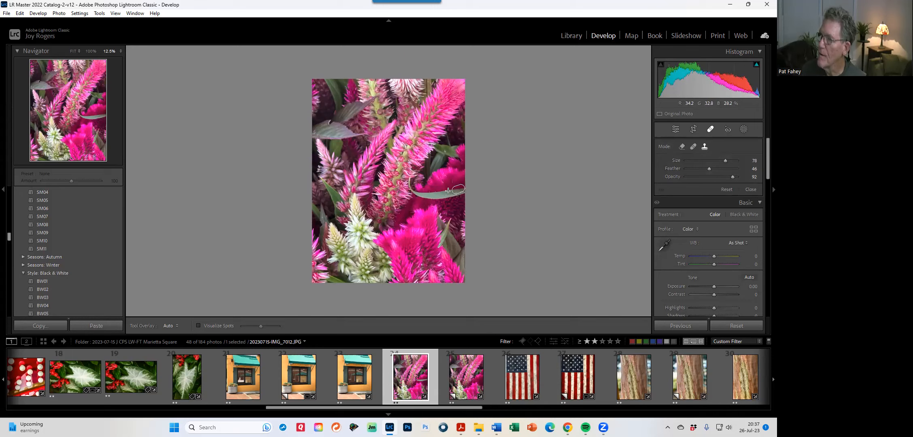
- Clone over the curled green leaf with brush size 78 and feather 46, placing the source just below the leaf
{"action": "left_click_drag", "start_coordinate": [432, 192], "coordinate": [419, 194]}
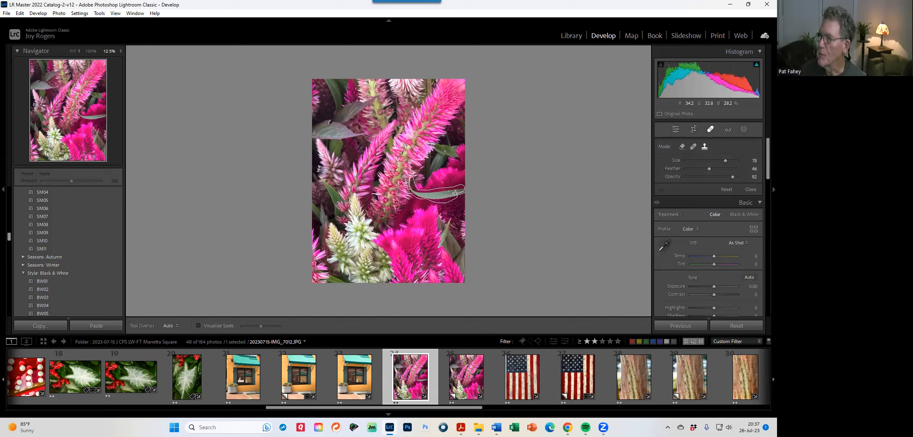
{"action": "left_click_drag", "start_coordinate": [464, 189], "coordinate": [464, 190]}
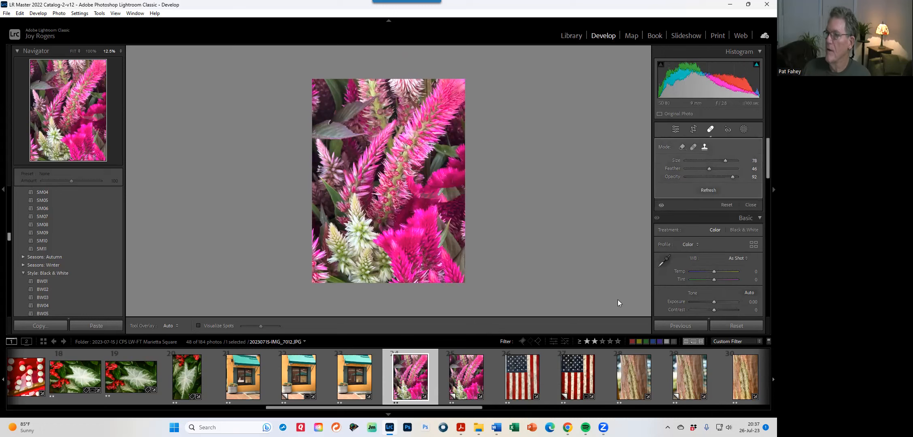
{"action": "mouse_move", "coordinate": [446, 251]}
{"action": "left_mouse_down"}
{"action": "mouse_move", "coordinate": [453, 177]}
{"action": "mouse_move", "coordinate": [443, 210]}
{"action": "left_mouse_up"}
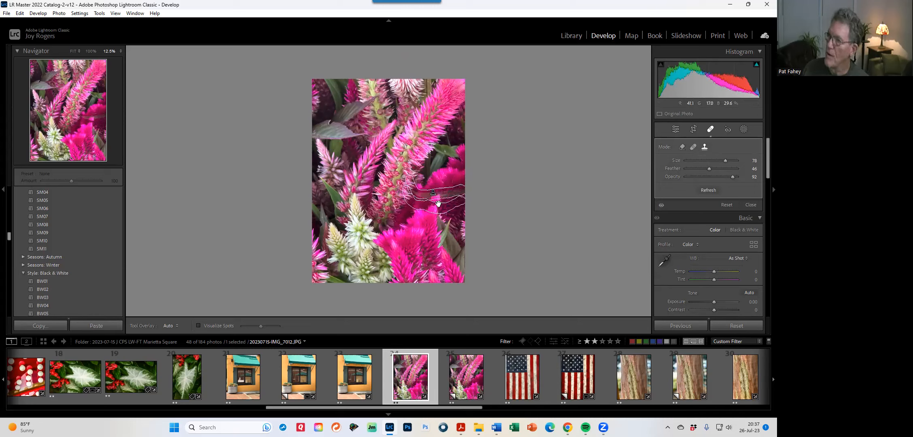
- Try Remove mode on the leaf patch, then set it to Heal with feather 69 and source it from the dark pink bloom above
{"action": "left_click", "coordinate": [694, 148]}
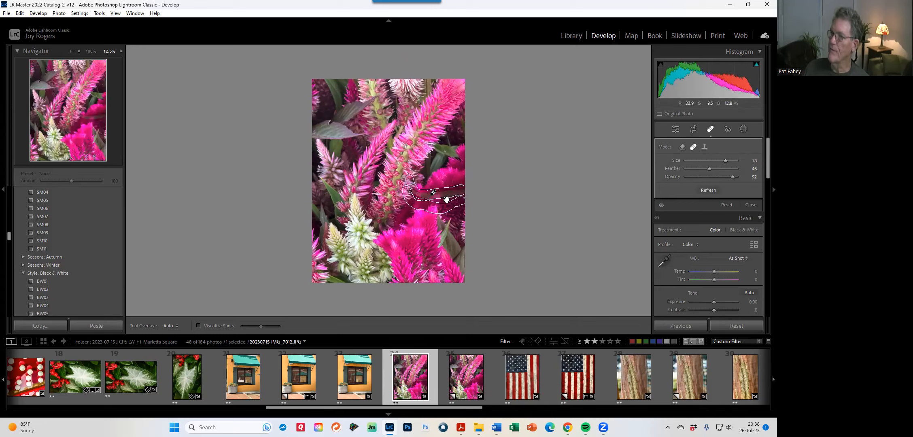
{"action": "left_click", "coordinate": [682, 146]}
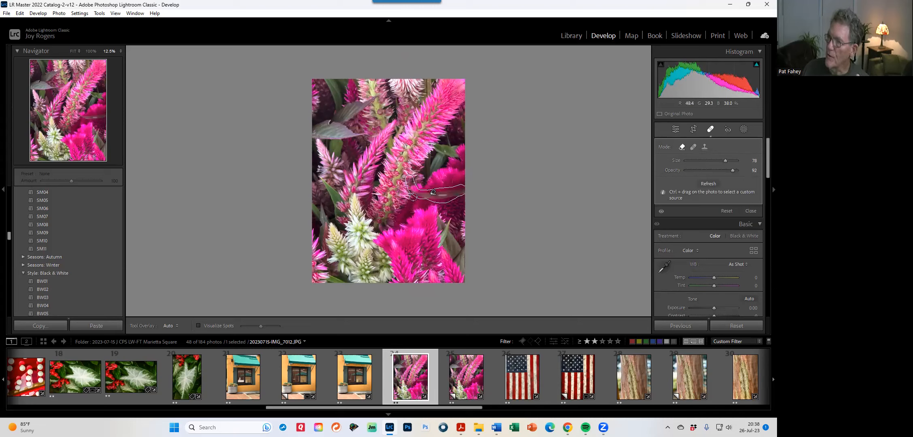
{"action": "left_click", "coordinate": [693, 148]}
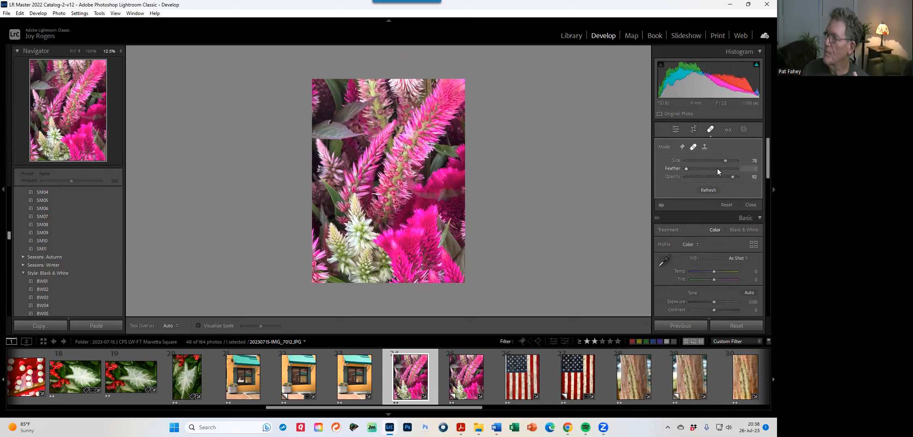
{"action": "left_click_drag", "start_coordinate": [687, 170], "coordinate": [713, 170]}
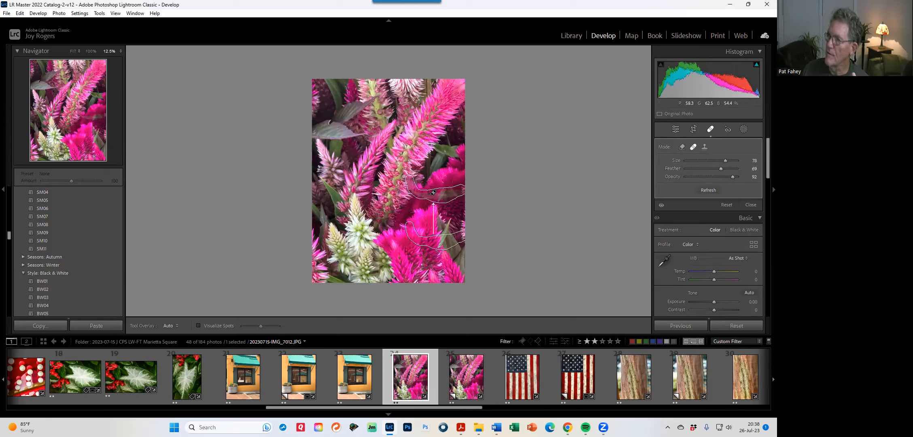
{"action": "mouse_move", "coordinate": [446, 241]}
{"action": "left_mouse_down"}
{"action": "mouse_move", "coordinate": [430, 207]}
{"action": "mouse_move", "coordinate": [445, 188]}
{"action": "left_mouse_up"}
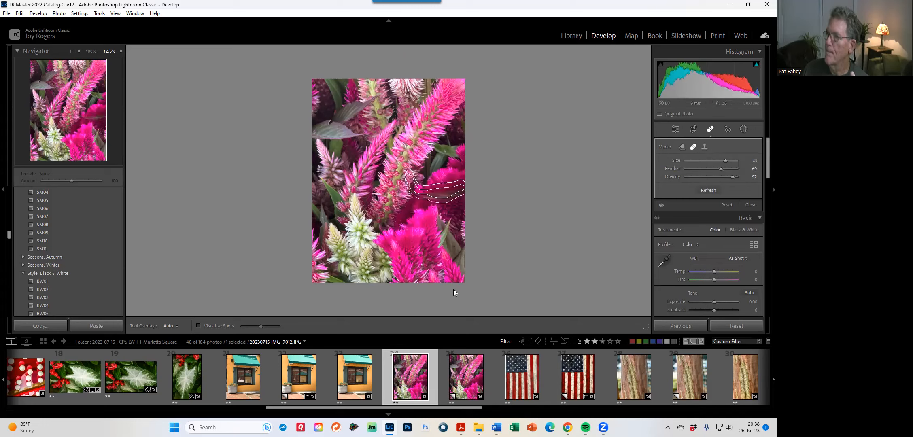
- Heal the remaining area at the outer end of the removed leaf, sourcing it from the dark pink bloom
{"action": "left_click_drag", "start_coordinate": [456, 206], "coordinate": [457, 204]}
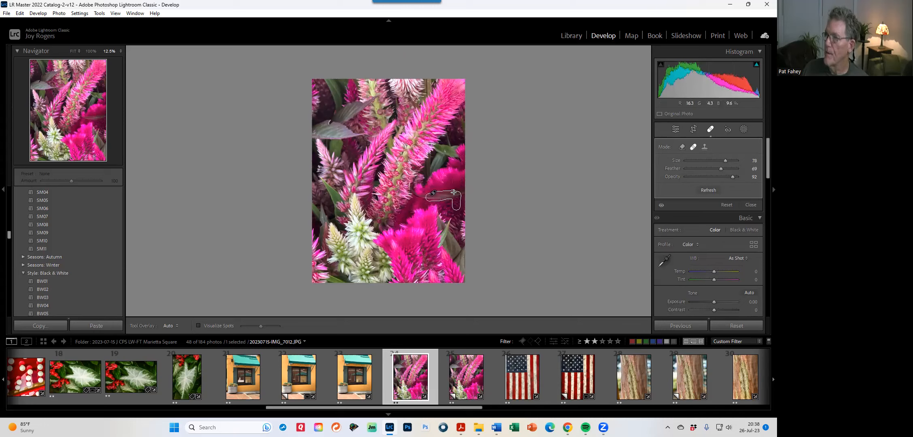
{"action": "mouse_move", "coordinate": [460, 204]}
{"action": "left_mouse_down"}
{"action": "mouse_move", "coordinate": [447, 228]}
{"action": "mouse_move", "coordinate": [458, 188]}
{"action": "left_mouse_up"}
{"action": "left_click_drag", "start_coordinate": [456, 191], "coordinate": [454, 192]}
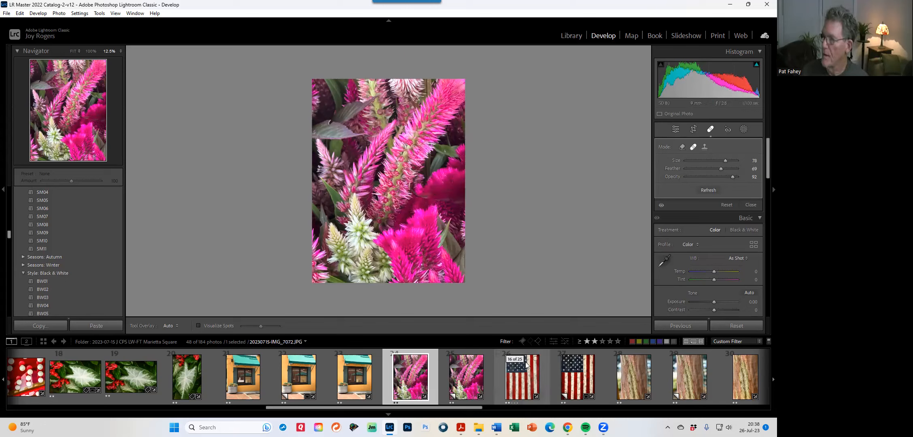
- Open the first American flag photo and apply the Auto Upright perspective correction
{"action": "left_click", "coordinate": [522, 389]}
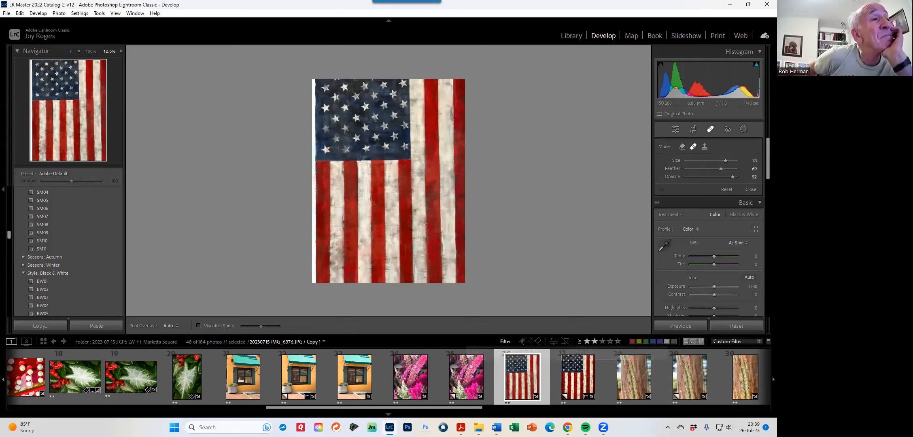
{"action": "scroll", "coordinate": [723, 197], "scroll_direction": "down", "scroll_amount": 10}
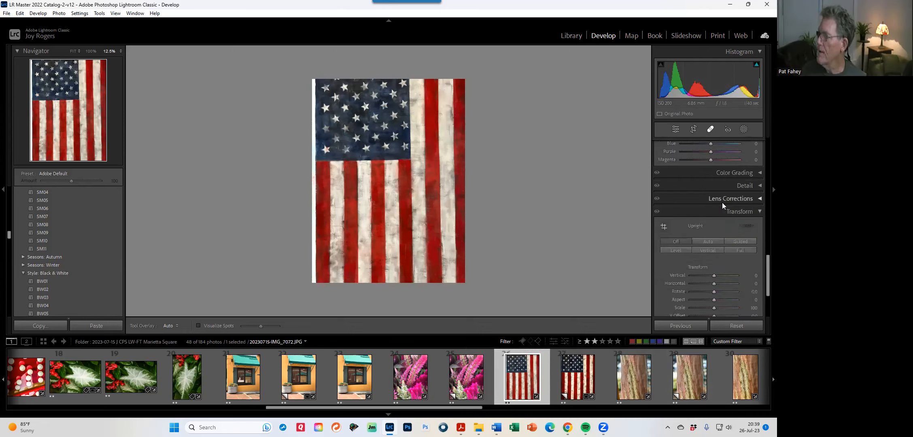
{"action": "left_click", "coordinate": [710, 241]}
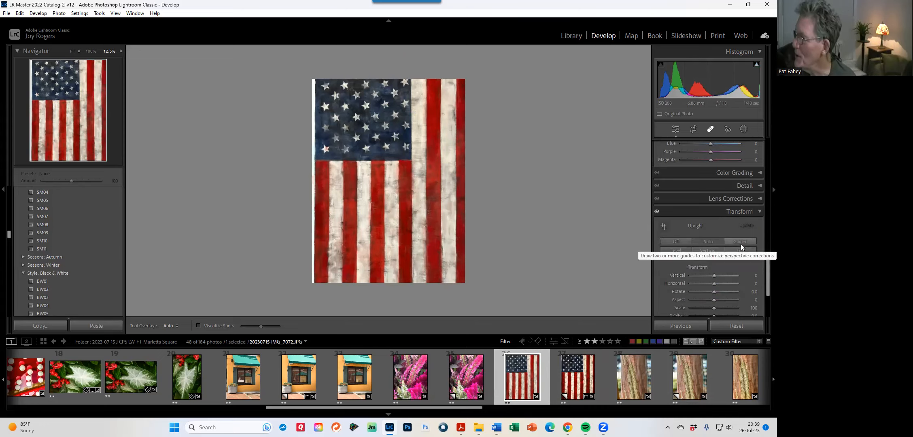
{"action": "left_click", "coordinate": [742, 248]}
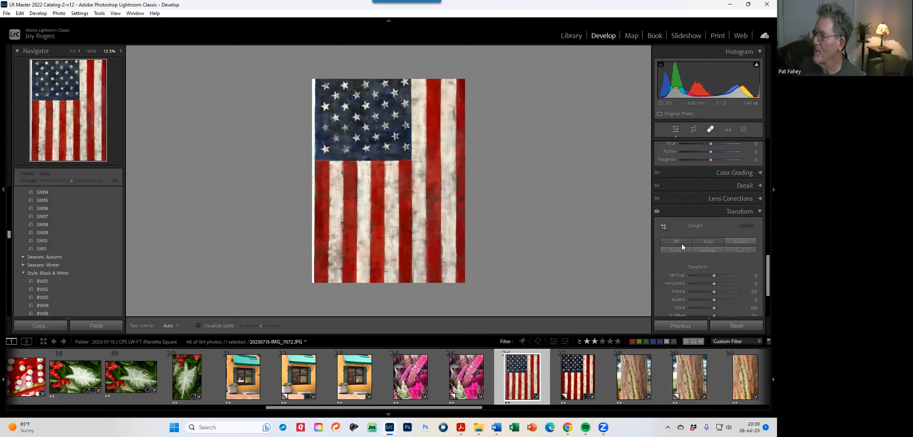
- Straighten the flag with Guided Upright, placing guides along the blue field's lower edge, a red stripe's edge, and the flag's outer left edge
{"action": "left_click", "coordinate": [740, 241]}
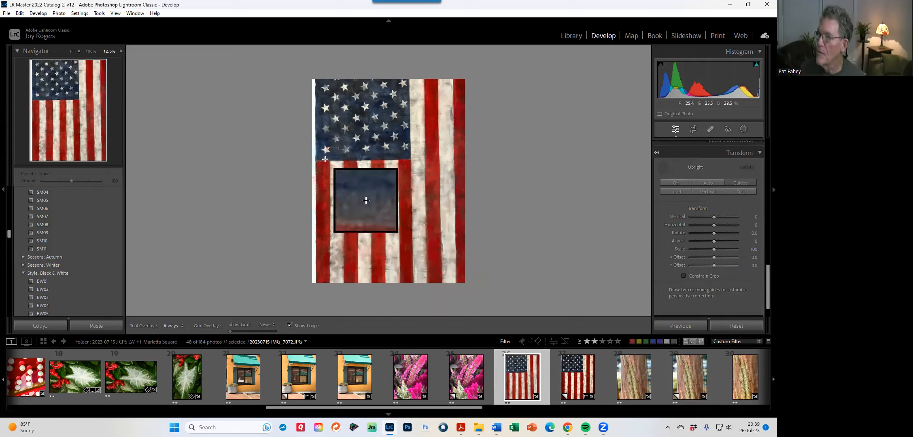
{"action": "left_click_drag", "start_coordinate": [325, 160], "coordinate": [412, 158]}
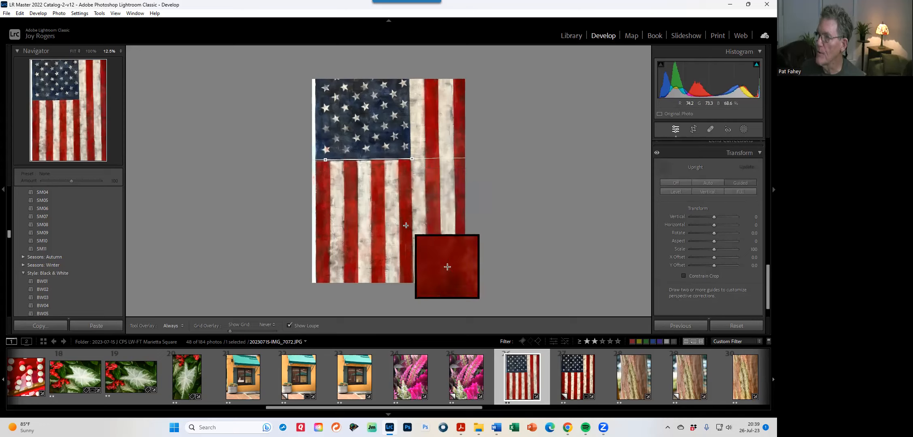
{"action": "left_click_drag", "start_coordinate": [424, 113], "coordinate": [428, 249]}
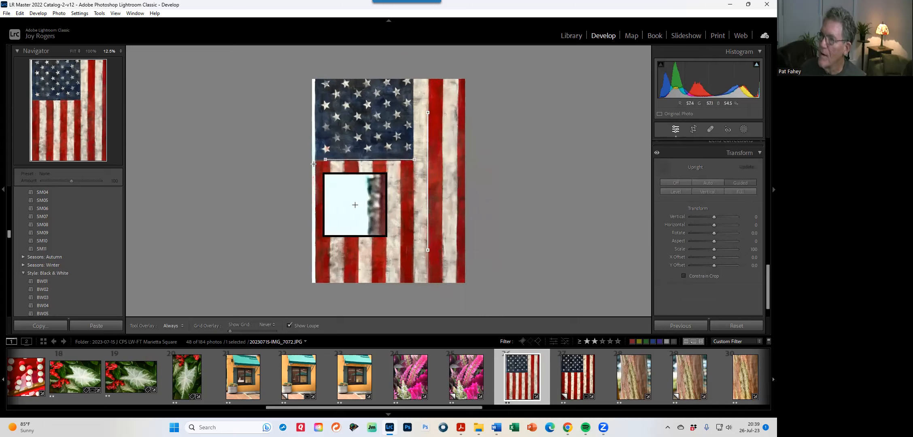
{"action": "left_click_drag", "start_coordinate": [315, 165], "coordinate": [315, 278]}
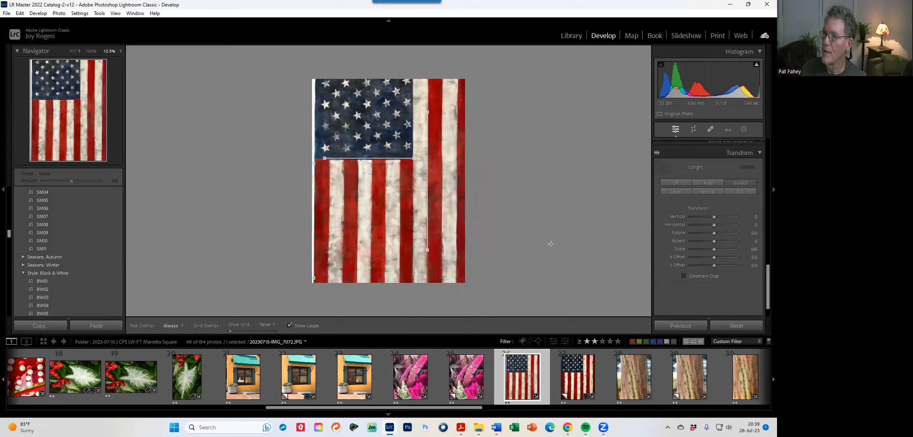
- Crop the white strip off the flag's left edge with the aspect ratio unlocked, and apply the crop
{"action": "left_click", "coordinate": [693, 129]}
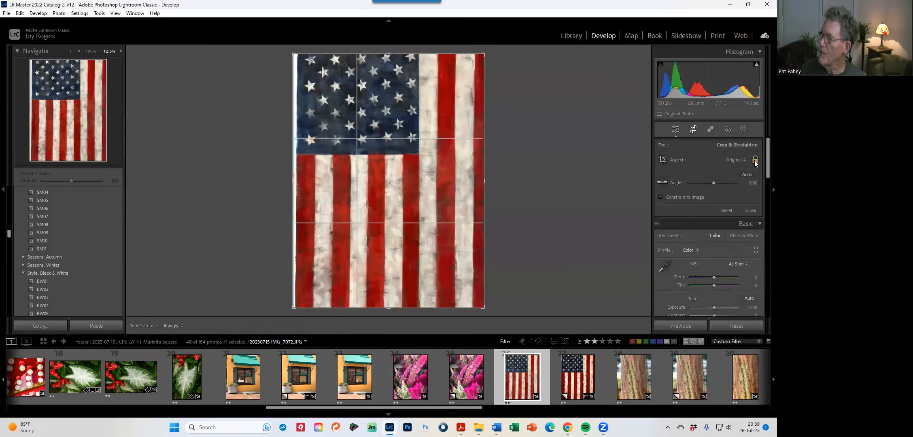
{"action": "left_click", "coordinate": [756, 161]}
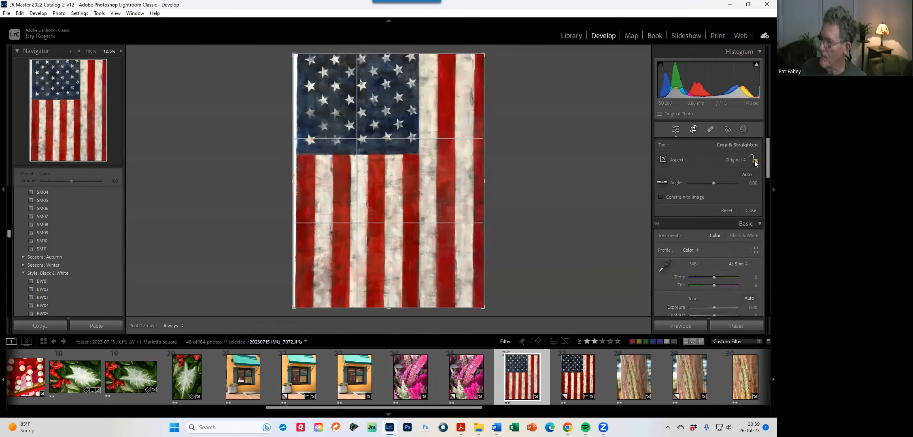
{"action": "left_click_drag", "start_coordinate": [291, 183], "coordinate": [291, 182]}
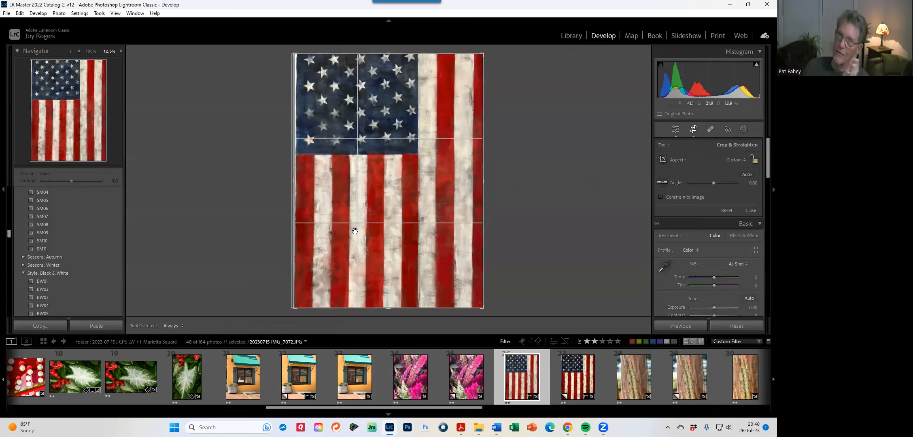
{"action": "double_click", "coordinate": [405, 196]}
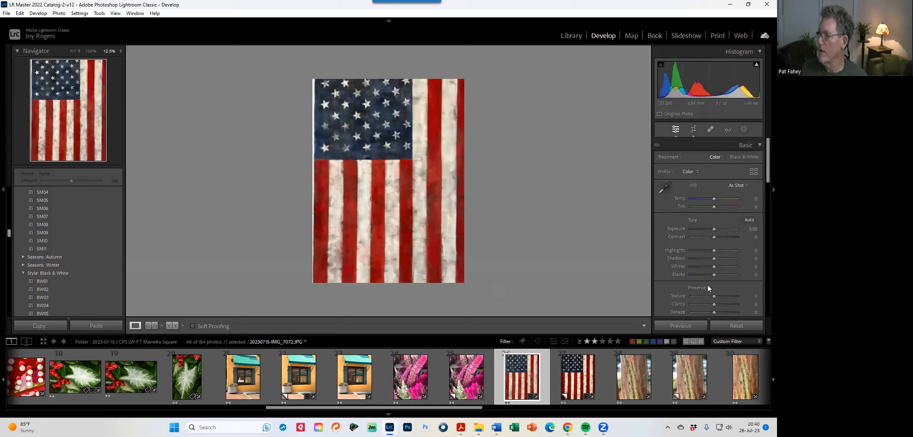
- Set the flag photo's Clarity to +68 and Whites to +37
{"action": "scroll", "coordinate": [709, 280], "scroll_direction": "down", "scroll_amount": 2}
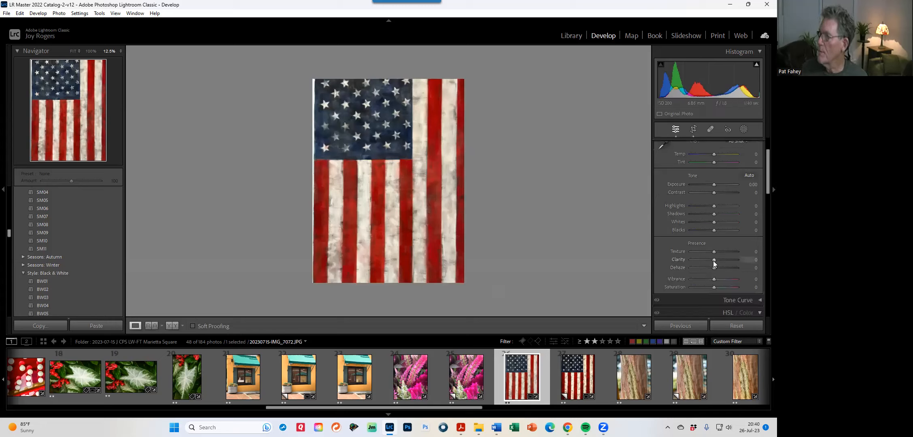
{"action": "left_click_drag", "start_coordinate": [713, 261], "coordinate": [730, 259]}
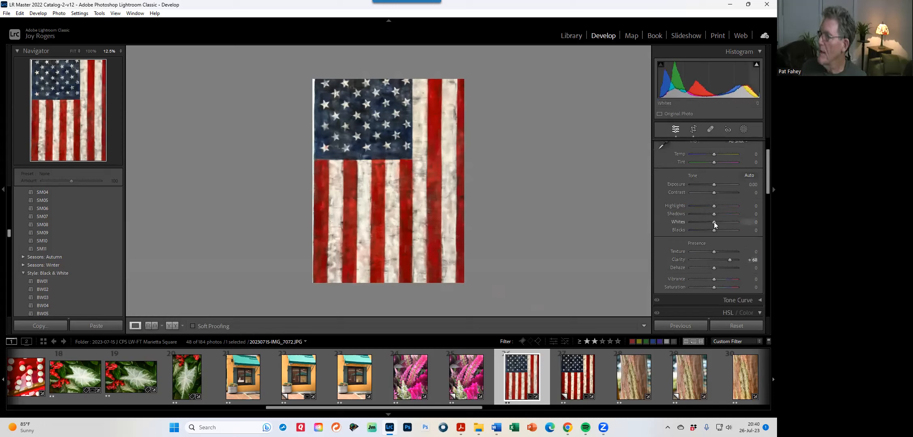
{"action": "left_click_drag", "start_coordinate": [716, 222], "coordinate": [723, 222]}
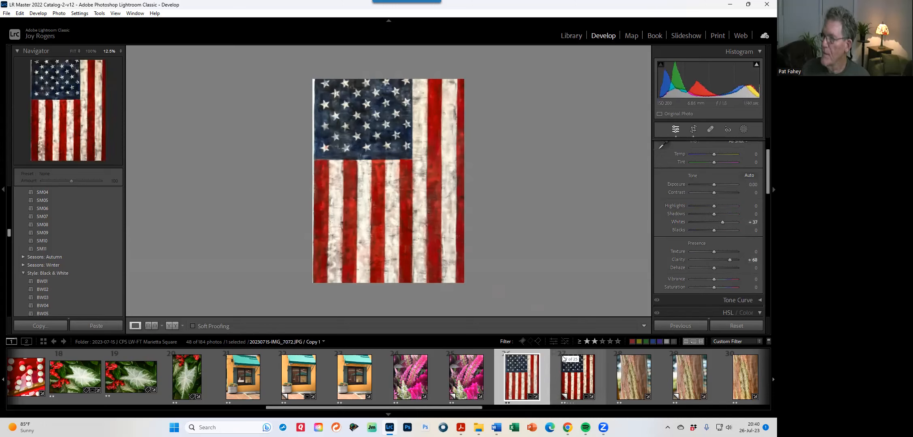
- View the previously edited flag copy for comparison, and open the first tree trunk photo
{"action": "left_click", "coordinate": [576, 377]}
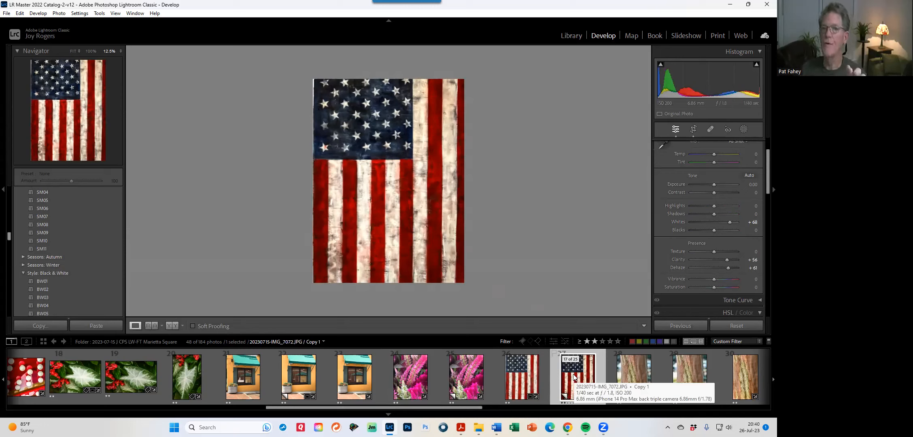
{"action": "left_click", "coordinate": [628, 383]}
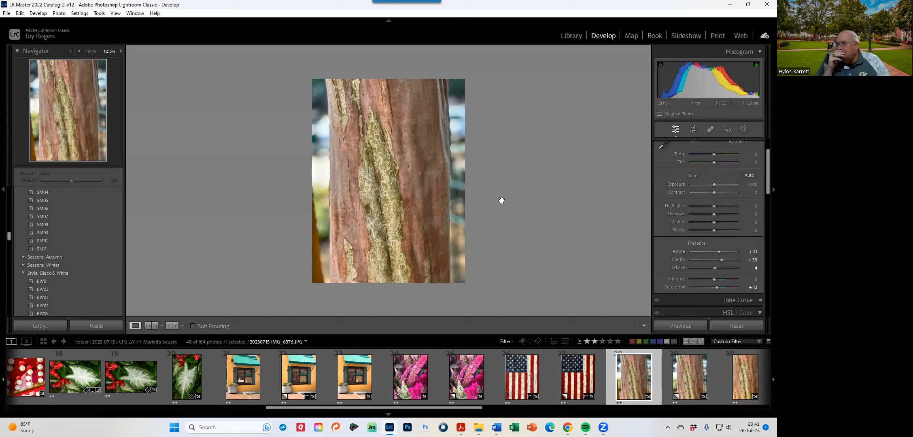
- Try to erase the orange object at the tree photo's lower left edge with Content-Aware Remove
{"action": "left_click", "coordinate": [695, 128]}
{"action": "mouse_move", "coordinate": [293, 183]}
{"action": "left_mouse_down"}
{"action": "mouse_move", "coordinate": [302, 186]}
{"action": "mouse_move", "coordinate": [286, 183]}
{"action": "left_mouse_up"}
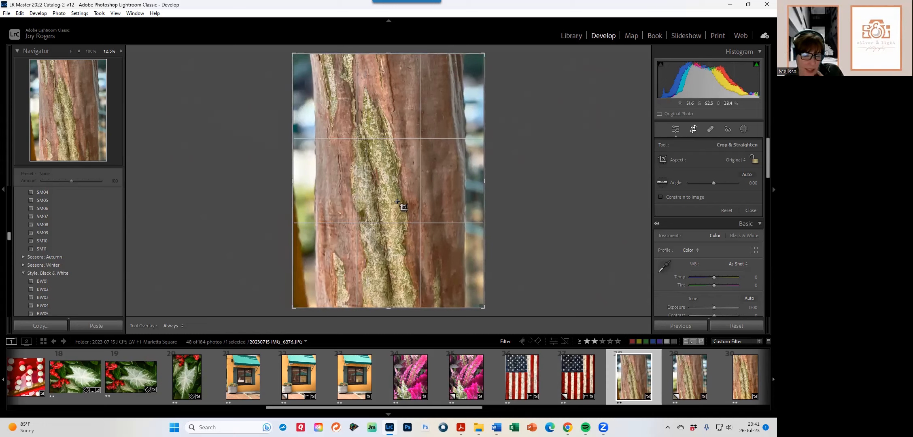
{"action": "left_click", "coordinate": [711, 129]}
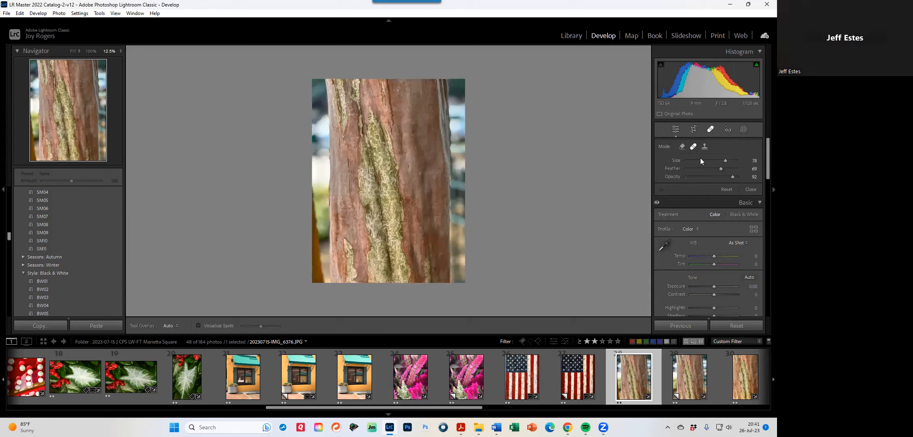
{"action": "left_click", "coordinate": [682, 147]}
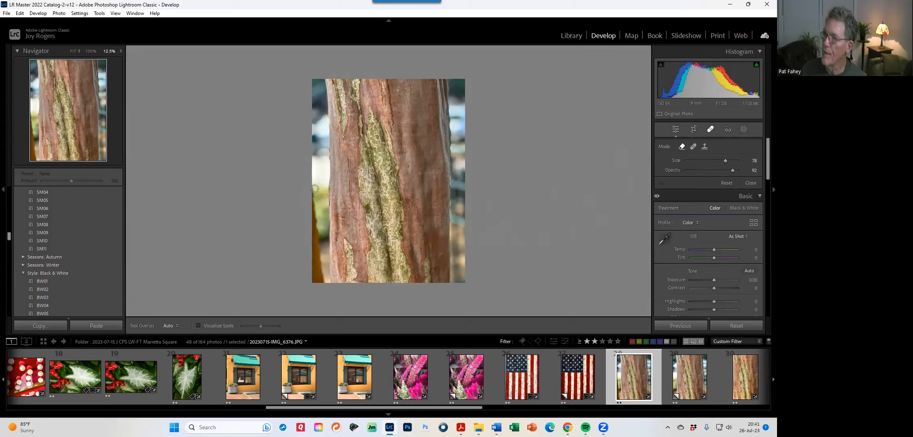
{"action": "mouse_move", "coordinate": [313, 189]}
{"action": "left_mouse_down"}
{"action": "mouse_move", "coordinate": [322, 288]}
{"action": "mouse_move", "coordinate": [307, 282]}
{"action": "mouse_move", "coordinate": [314, 230]}
{"action": "mouse_move", "coordinate": [322, 267]}
{"action": "left_mouse_up"}
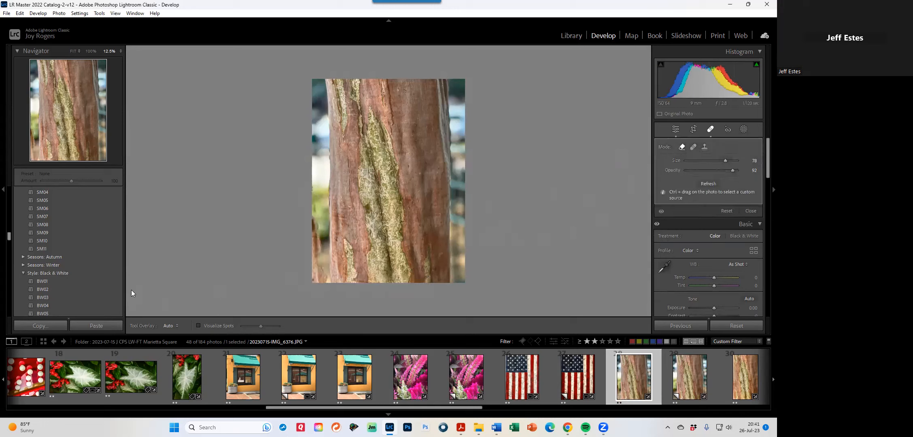
- Try Heal and Clone on the same painted spot, and reposition the clone's source on the trunk
{"action": "left_click", "coordinate": [693, 147]}
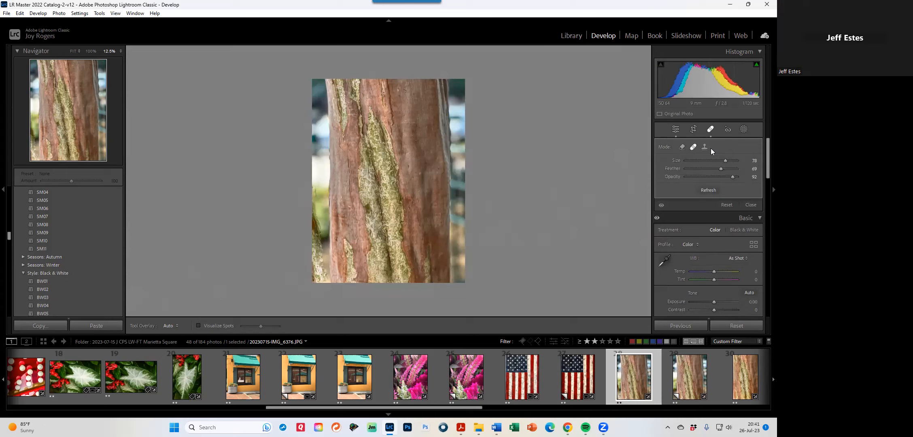
{"action": "left_click", "coordinate": [705, 148]}
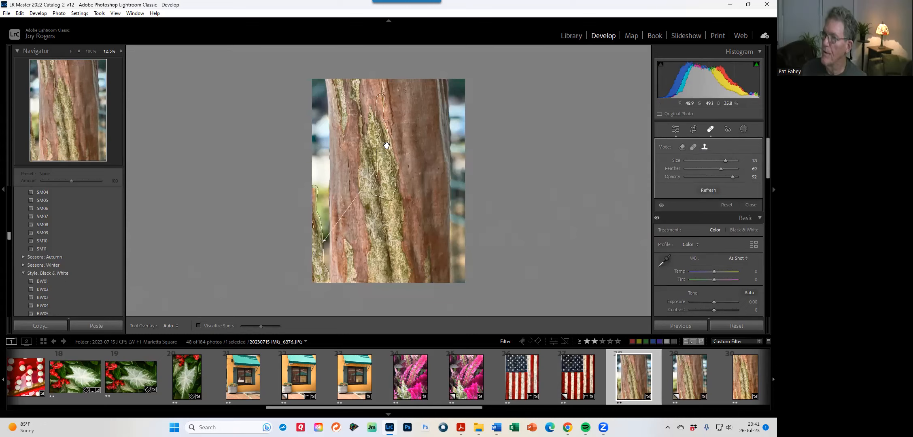
{"action": "left_click_drag", "start_coordinate": [385, 162], "coordinate": [321, 156]}
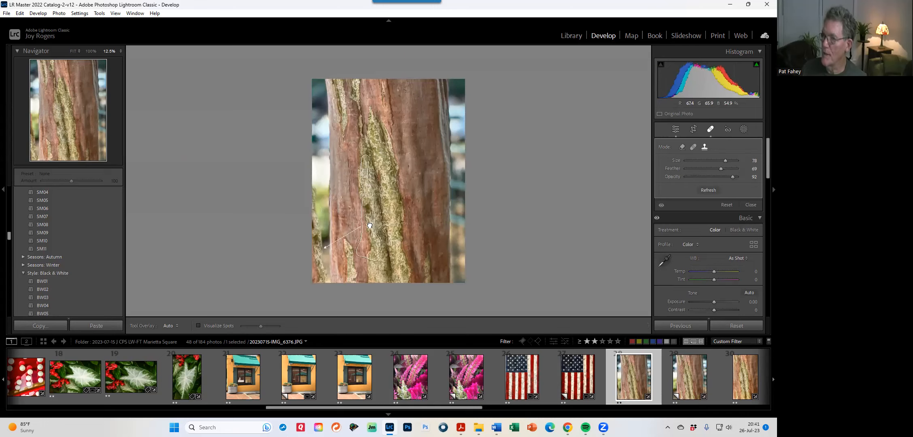
- Switch the spot back to Content-Aware Remove with opacity 100, and delete the spot
{"action": "left_click", "coordinate": [682, 147]}
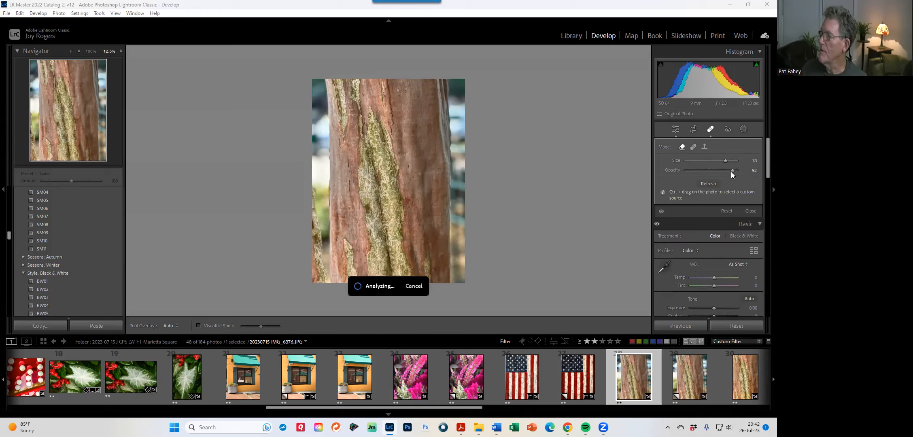
{"action": "left_click_drag", "start_coordinate": [733, 170], "coordinate": [741, 170]}
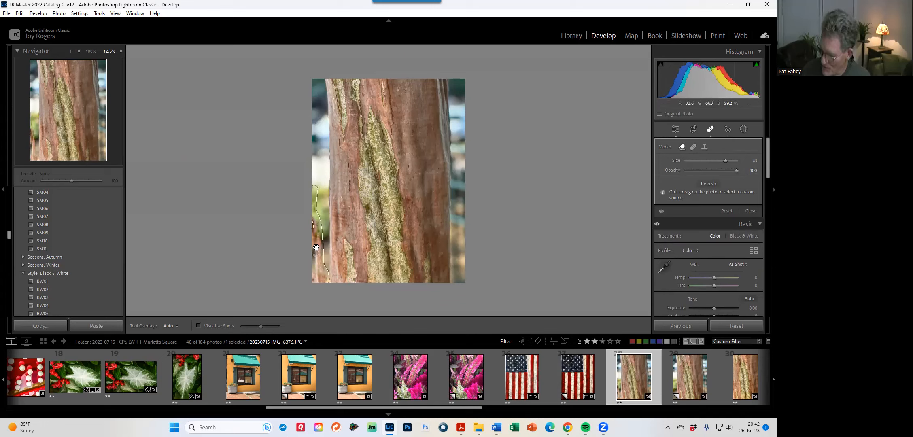
{"action": "key", "text": "Delete"}
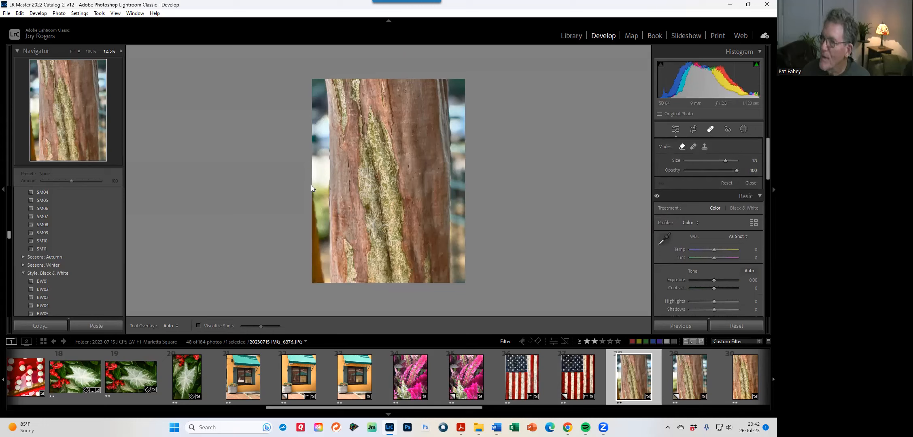
- Repaint the orange object along the tree photo's lower left edge, switch the spot to Heal, and move its source closer to the edge
{"action": "mouse_move", "coordinate": [313, 184]}
{"action": "left_mouse_down"}
{"action": "mouse_move", "coordinate": [316, 286]}
{"action": "mouse_move", "coordinate": [307, 281]}
{"action": "mouse_move", "coordinate": [320, 278]}
{"action": "mouse_move", "coordinate": [317, 206]}
{"action": "mouse_move", "coordinate": [316, 277]}
{"action": "left_mouse_up"}
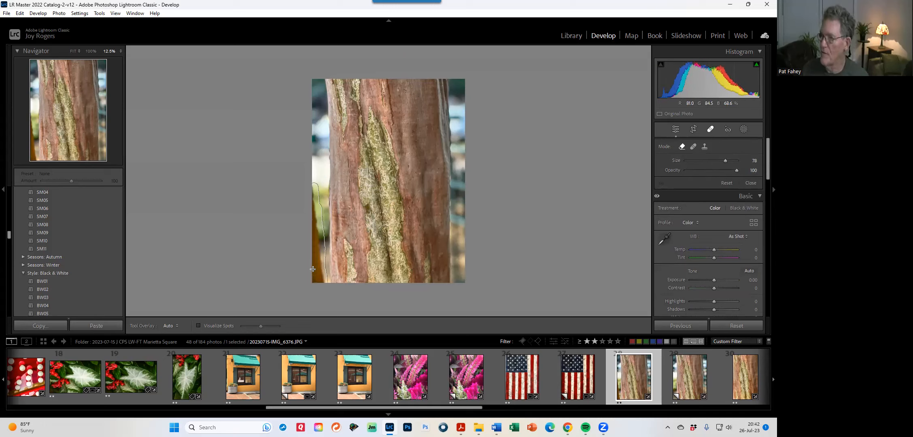
{"action": "left_click_drag", "start_coordinate": [313, 269], "coordinate": [313, 269]}
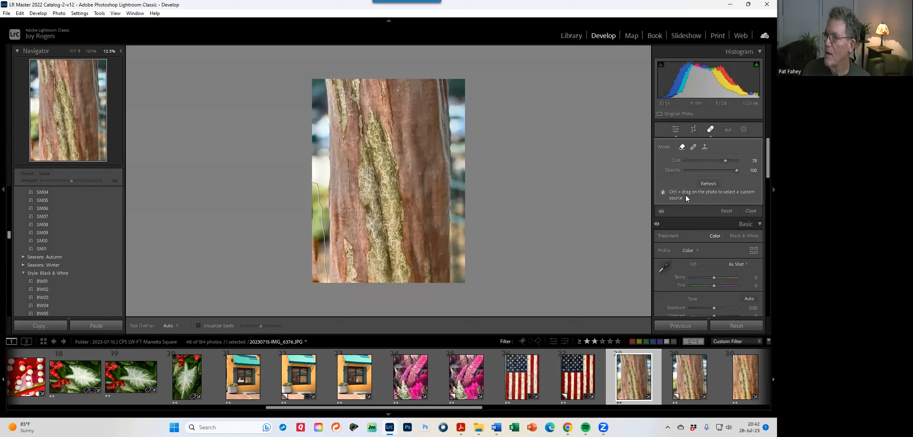
{"action": "left_click", "coordinate": [694, 147]}
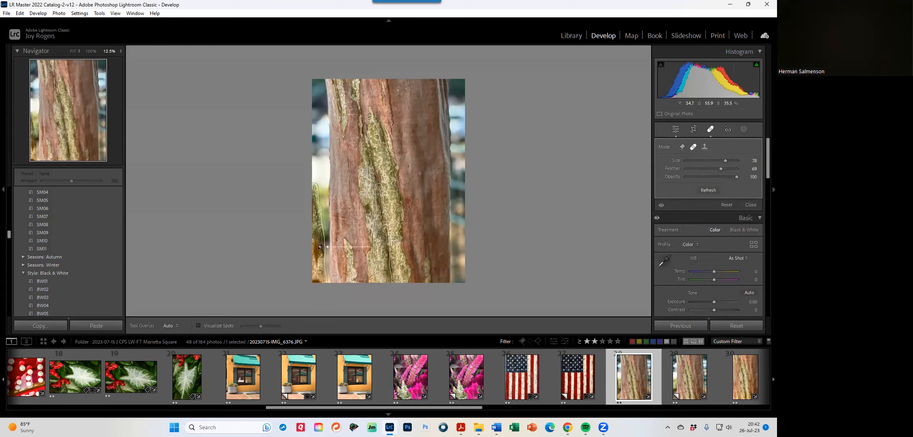
{"action": "left_click_drag", "start_coordinate": [383, 244], "coordinate": [328, 246]}
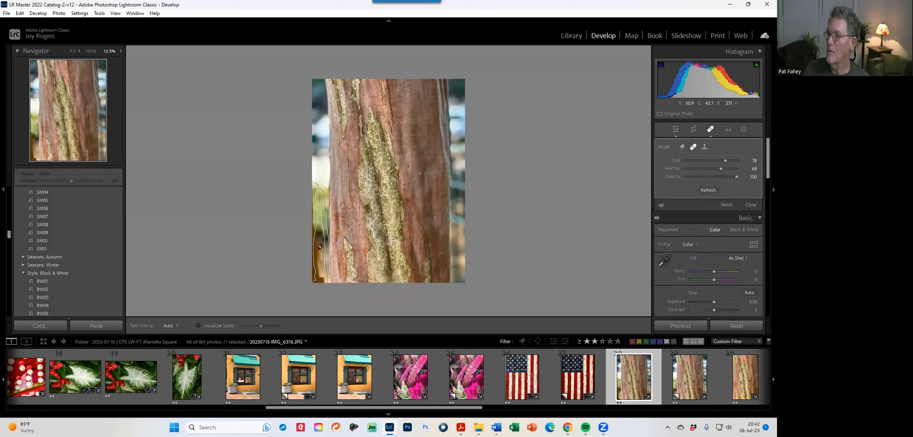
- View the previously edited tree trunk copy for comparison, and open the first piano keyboard photo
{"action": "left_click", "coordinate": [682, 368]}
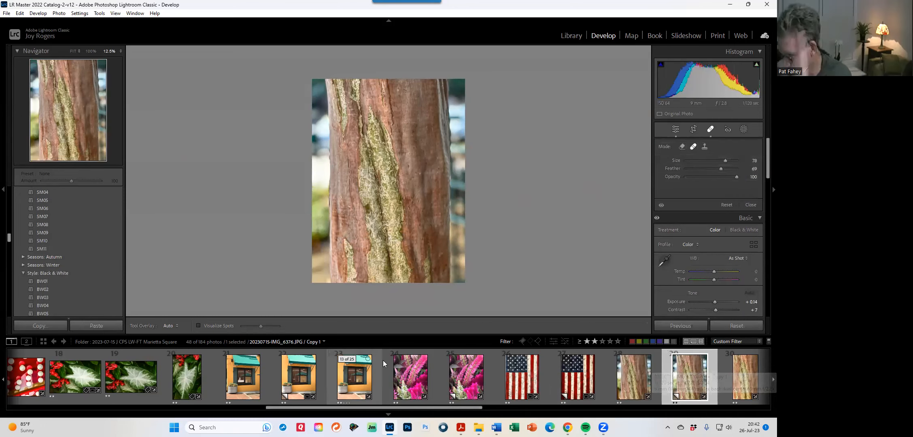
{"action": "scroll", "coordinate": [455, 405], "scroll_direction": "down", "scroll_amount": 3}
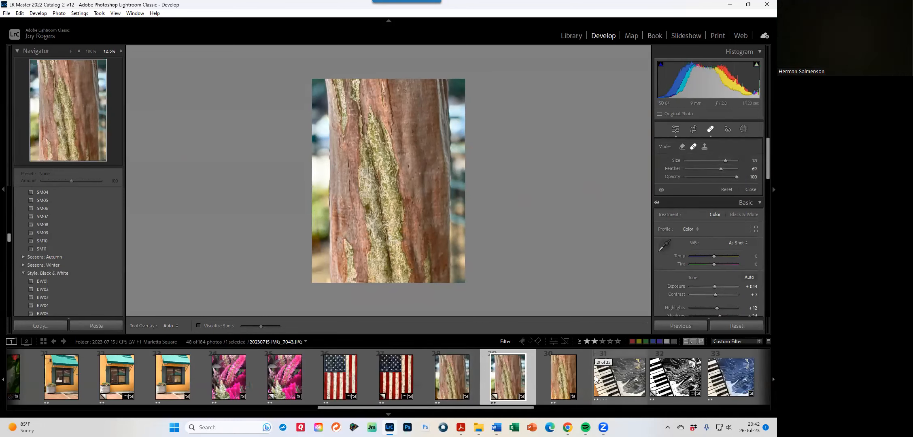
{"action": "left_click", "coordinate": [617, 379]}
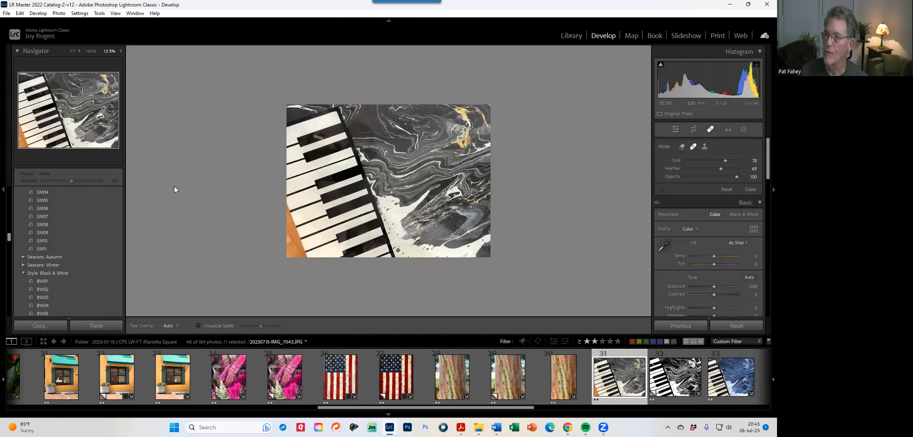
- Collapse the photo's edit History and reopen the Presets list from its beginning
{"action": "scroll", "coordinate": [53, 227], "scroll_direction": "up", "scroll_amount": 5}
{"action": "scroll", "coordinate": [52, 221], "scroll_direction": "up", "scroll_amount": 5}
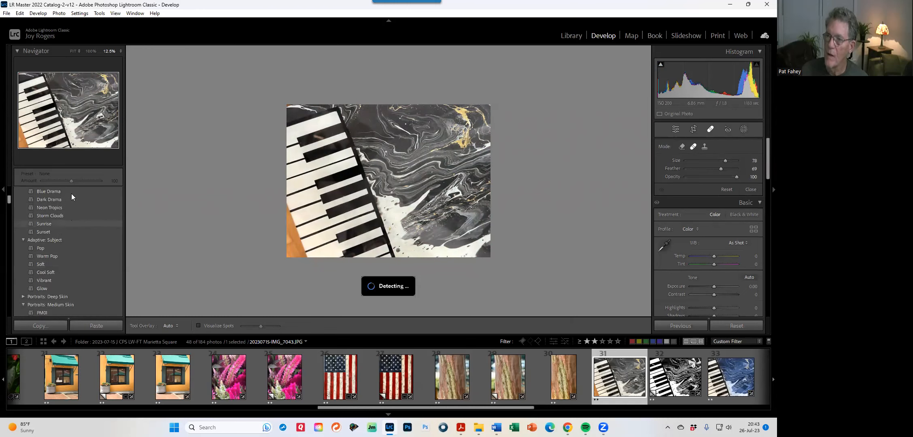
{"action": "scroll", "coordinate": [70, 225], "scroll_direction": "up", "scroll_amount": 5}
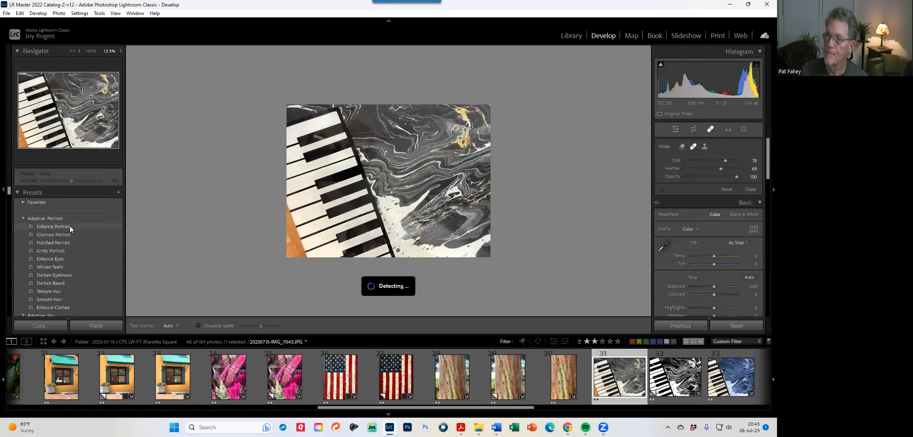
{"action": "left_click", "coordinate": [17, 193]}
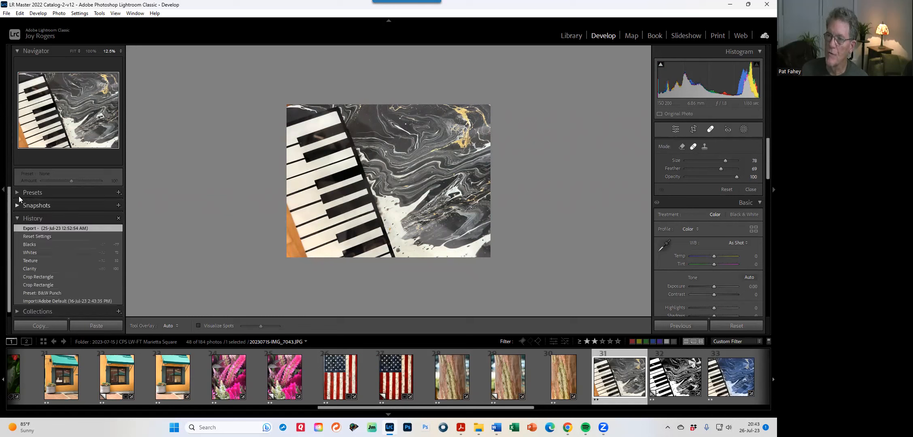
{"action": "left_click", "coordinate": [16, 220]}
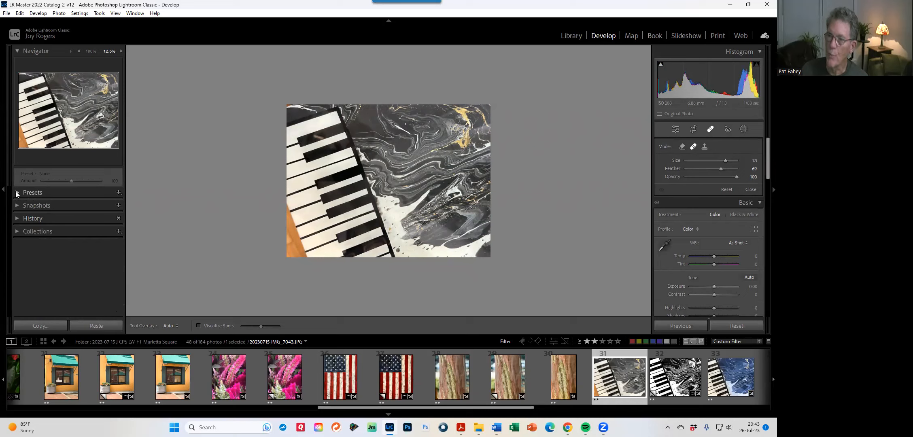
{"action": "left_click", "coordinate": [17, 193]}
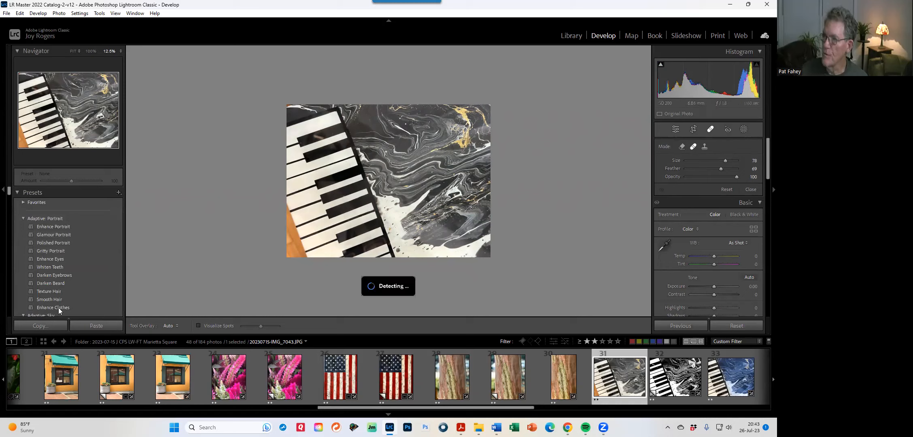
- Find the B&W preset group and apply the B&W Punch preset to the piano photo
{"action": "scroll", "coordinate": [78, 290], "scroll_direction": "down", "scroll_amount": 5}
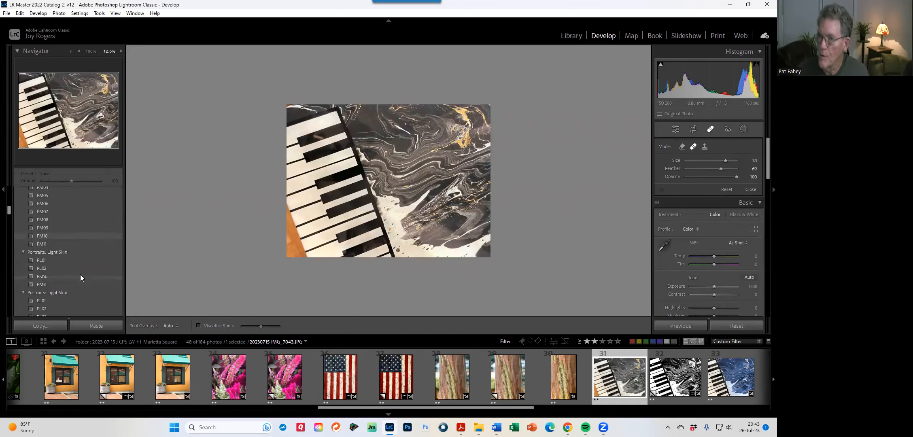
{"action": "scroll", "coordinate": [80, 274], "scroll_direction": "down", "scroll_amount": 10}
{"action": "scroll", "coordinate": [81, 276], "scroll_direction": "down", "scroll_amount": 10}
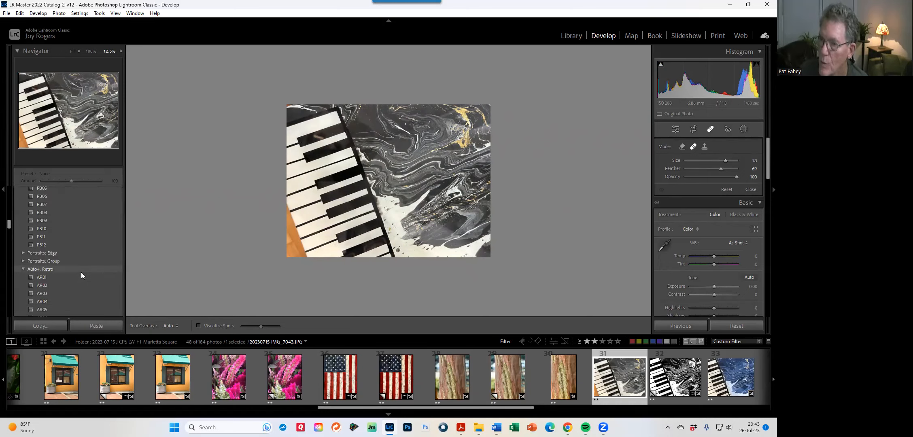
{"action": "scroll", "coordinate": [81, 275], "scroll_direction": "down", "scroll_amount": 10}
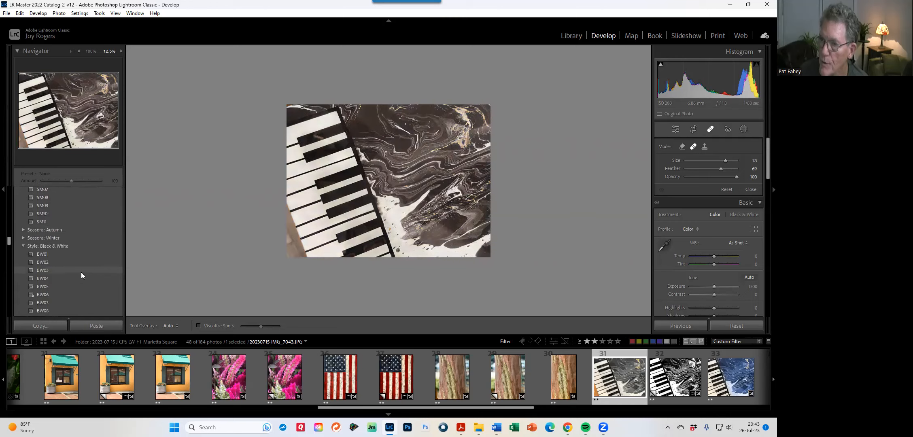
{"action": "scroll", "coordinate": [81, 275], "scroll_direction": "down", "scroll_amount": 15}
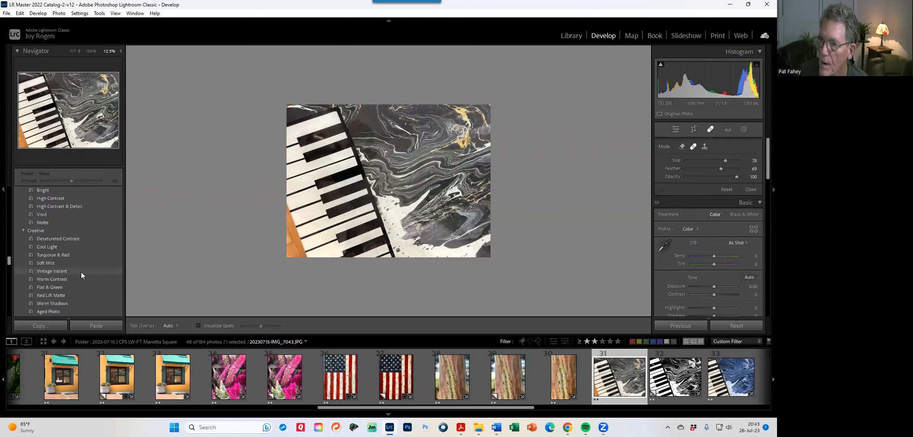
{"action": "scroll", "coordinate": [80, 275], "scroll_direction": "down", "scroll_amount": 5}
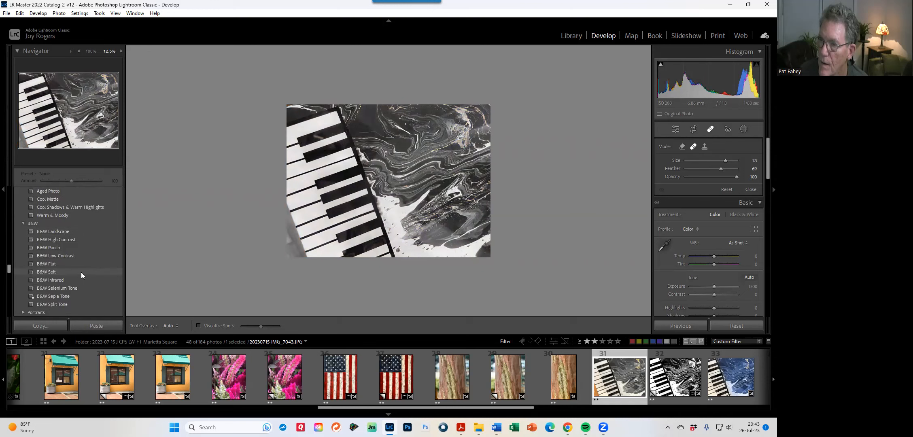
{"action": "left_click", "coordinate": [55, 247]}
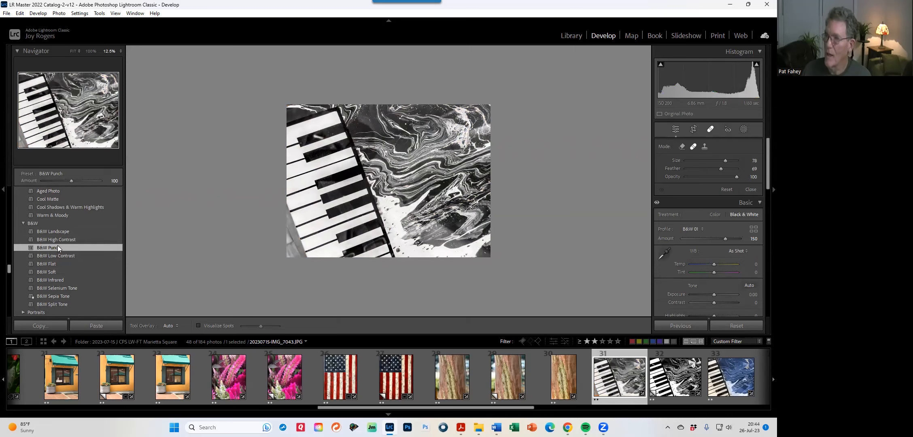
- Set the black-and-white piano photo's Contrast to +100 while viewing the whole image
{"action": "key", "text": "ctrl+equal"}
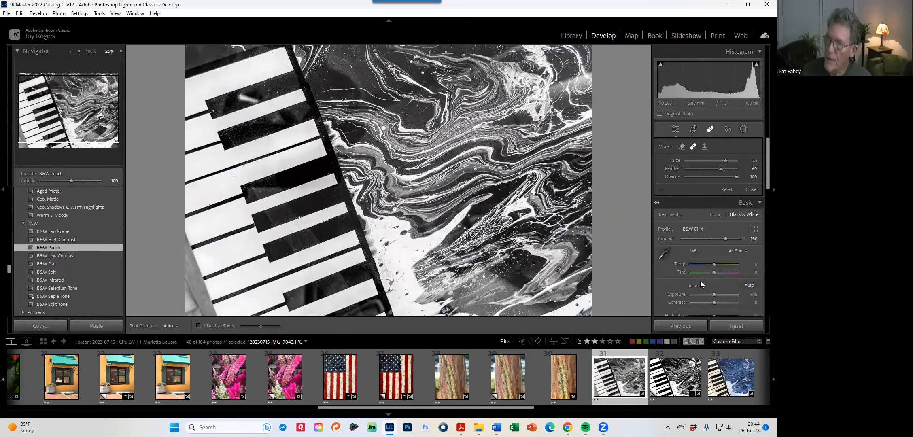
{"action": "left_click", "coordinate": [74, 51]}
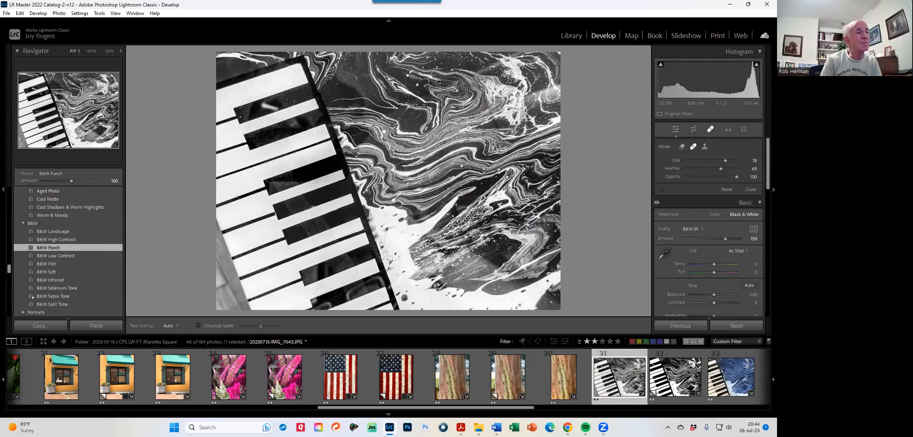
{"action": "left_click_drag", "start_coordinate": [713, 304], "coordinate": [746, 302]}
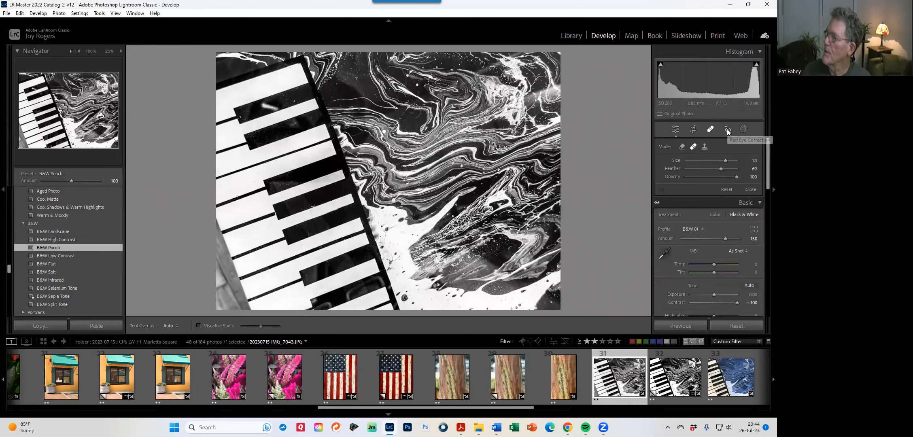
- Crop off the piano photo's left side with the wooden corner and a thin bottom strip, and apply the crop
{"action": "left_click", "coordinate": [684, 134]}
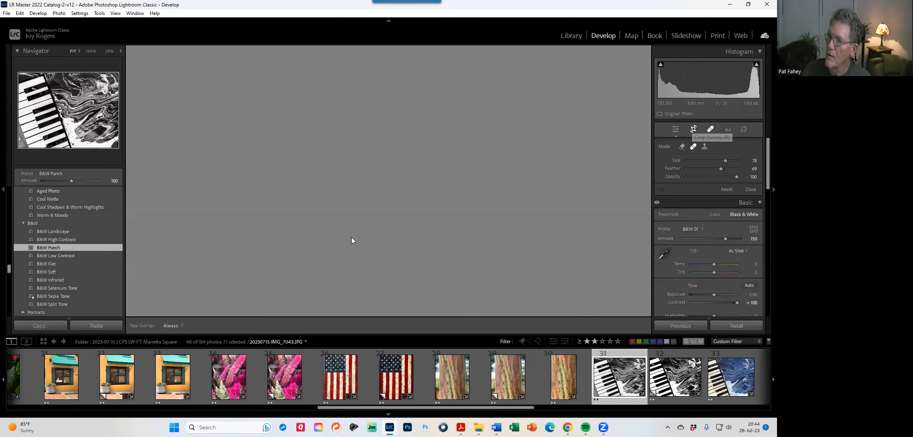
{"action": "left_click_drag", "start_coordinate": [219, 183], "coordinate": [237, 184]}
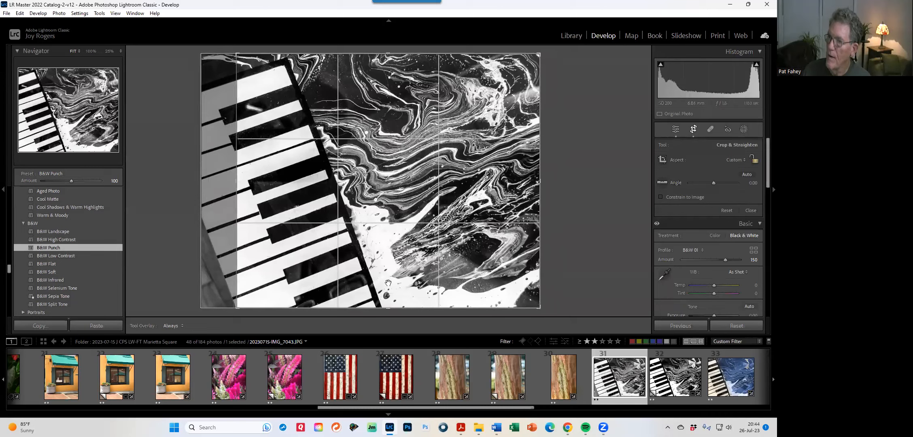
{"action": "left_click_drag", "start_coordinate": [386, 299], "coordinate": [386, 302]}
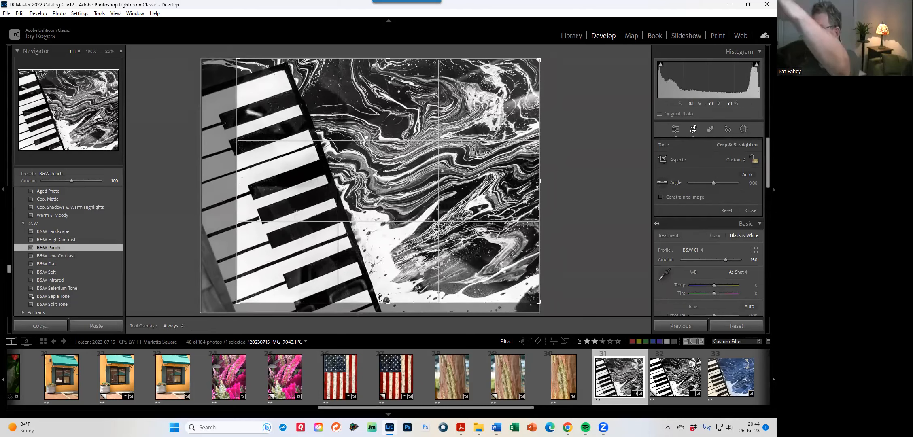
{"action": "key", "text": "Return"}
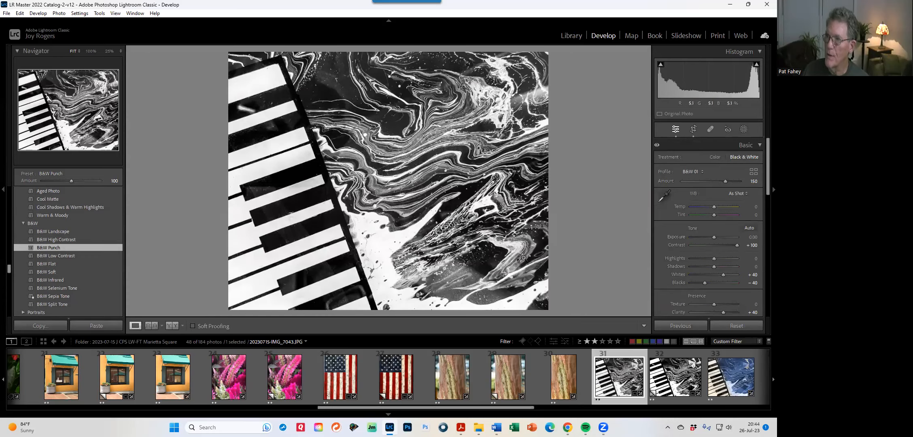
- Compare the piano photo's original import state with its latest cropped state in the edit History
{"action": "left_click", "coordinate": [629, 395]}
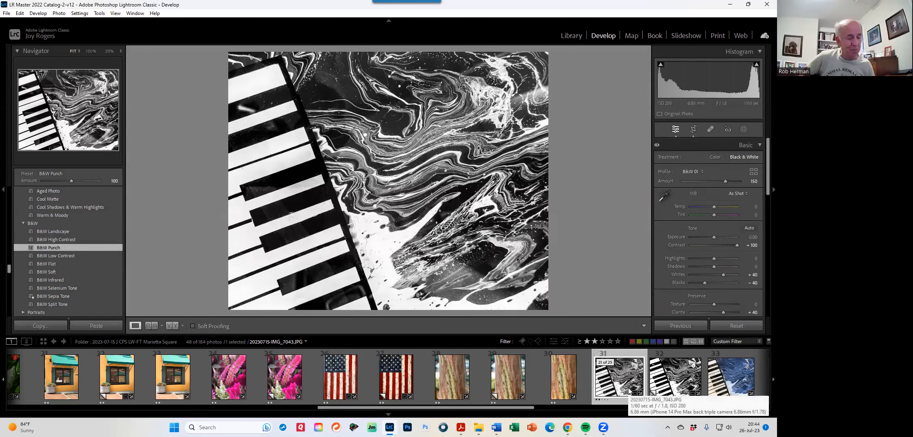
{"action": "scroll", "coordinate": [58, 278], "scroll_direction": "down", "scroll_amount": 5}
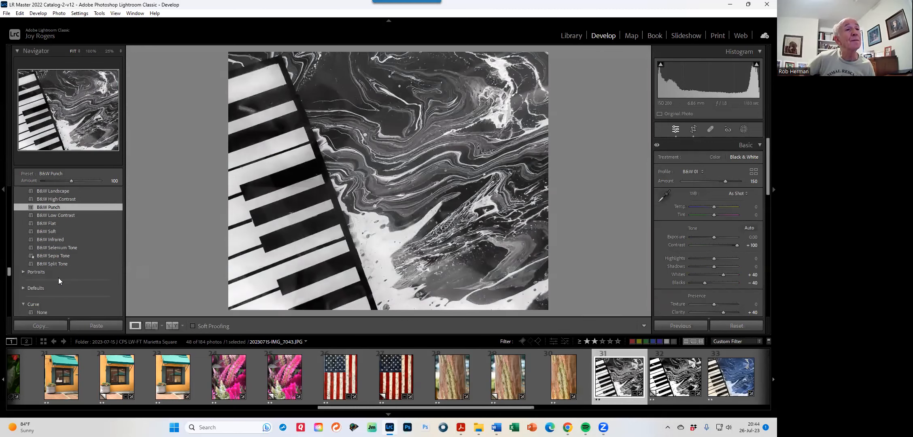
{"action": "scroll", "coordinate": [64, 272], "scroll_direction": "down", "scroll_amount": 5}
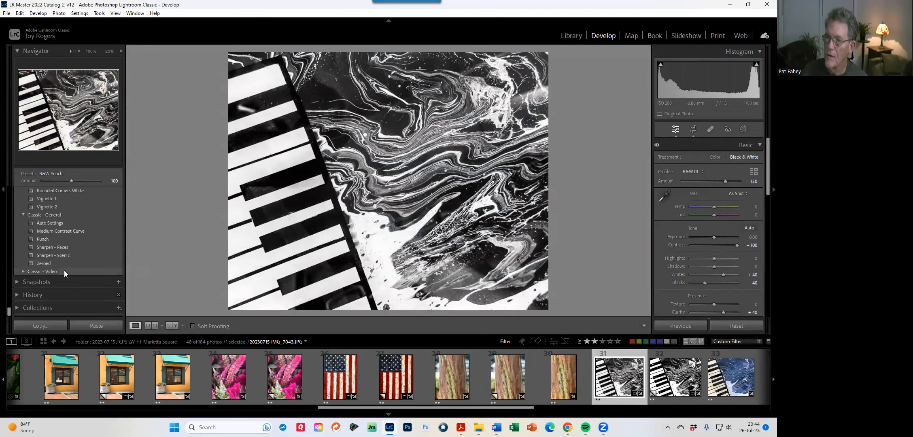
{"action": "left_click", "coordinate": [18, 296]}
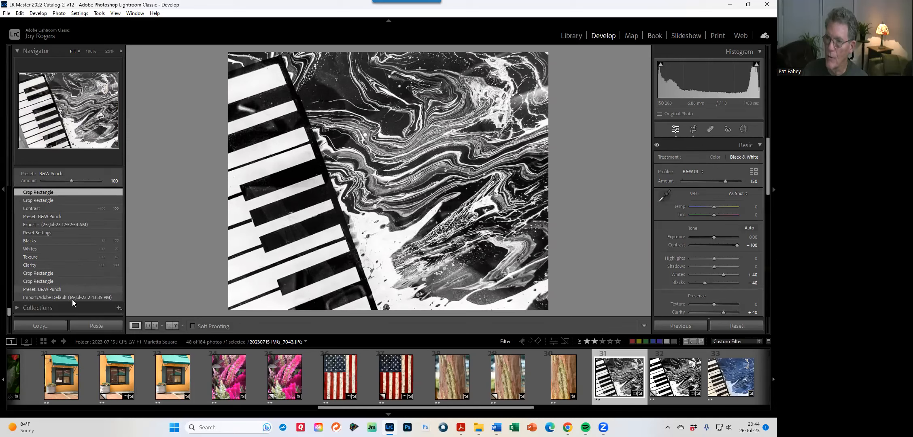
{"action": "left_click", "coordinate": [79, 297]}
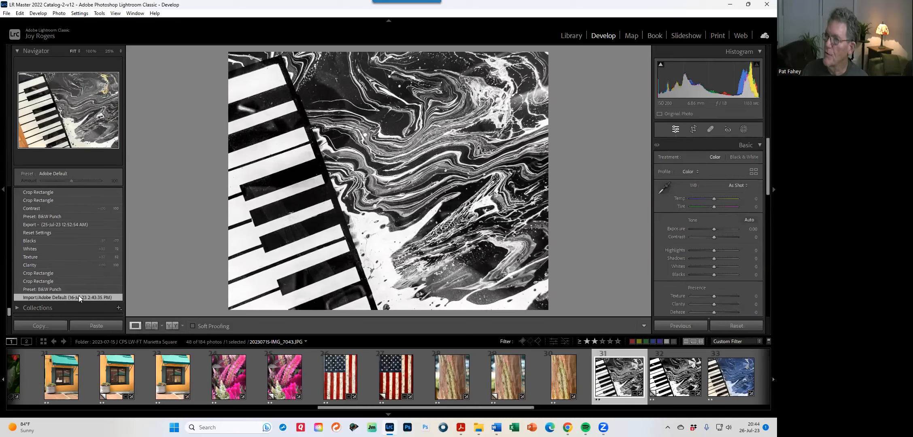
{"action": "scroll", "coordinate": [86, 289], "scroll_direction": "up", "scroll_amount": 3}
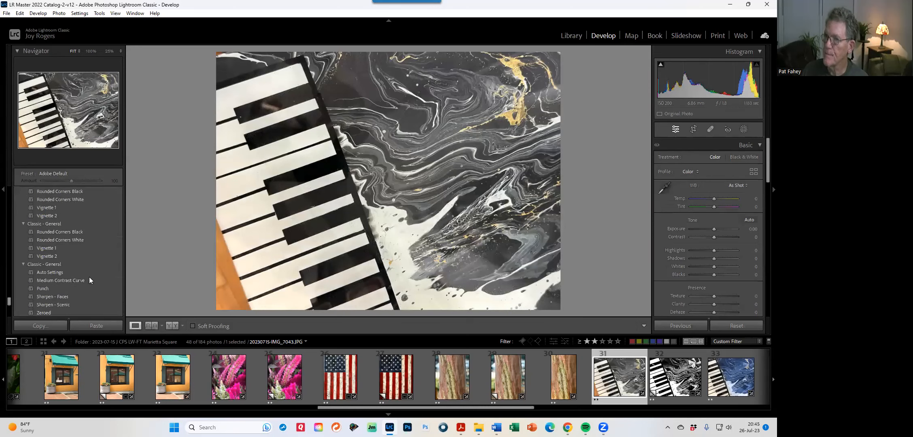
{"action": "scroll", "coordinate": [90, 276], "scroll_direction": "down", "scroll_amount": 2}
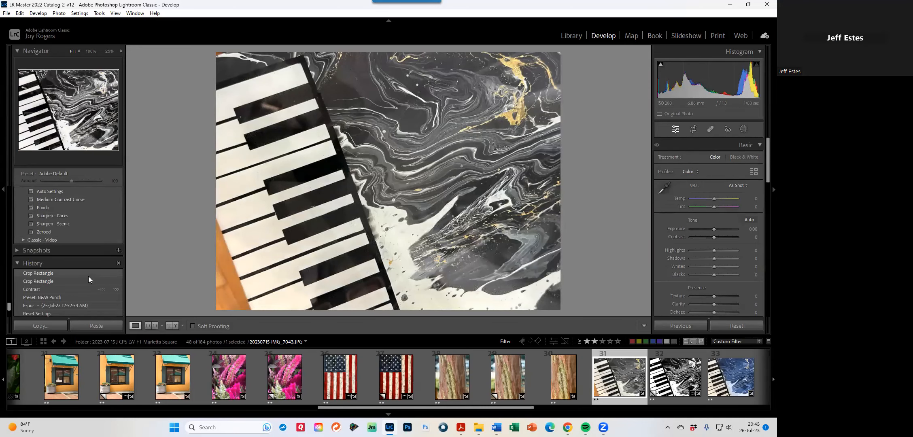
{"action": "left_click", "coordinate": [64, 272]}
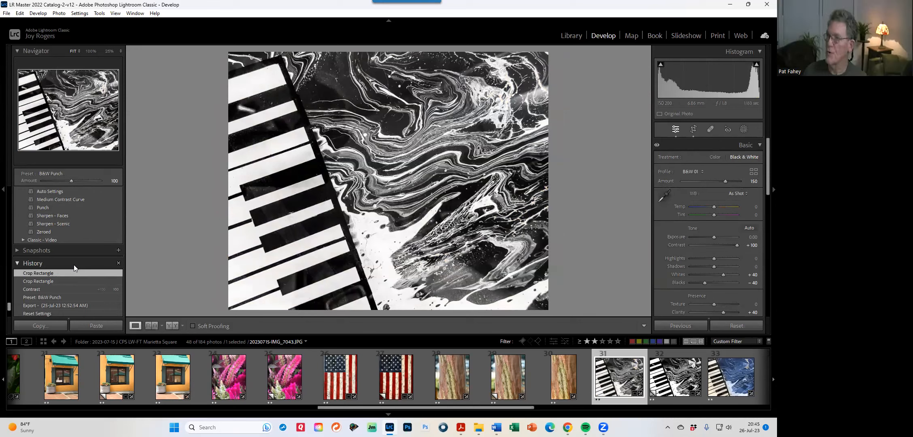
- View the blue version of the piano photo and its high-contrast black-and-white copy for comparison
{"action": "left_click", "coordinate": [733, 377]}
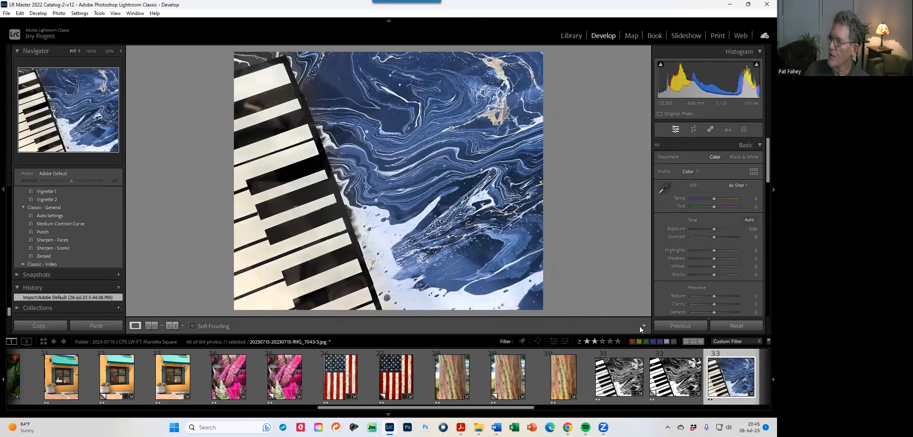
{"action": "left_click", "coordinate": [677, 378]}
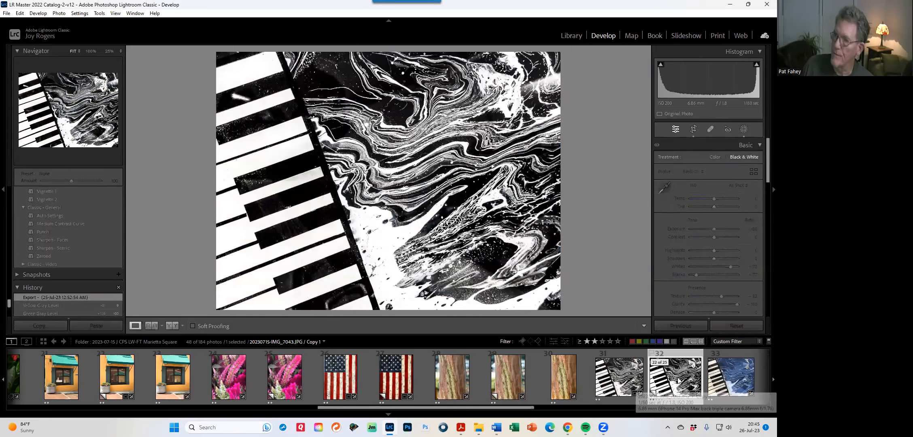
- Open the first photo of the green window in the brick wall and straighten its perspective with Auto Upright
{"action": "scroll", "coordinate": [662, 383], "scroll_direction": "down", "scroll_amount": 5}
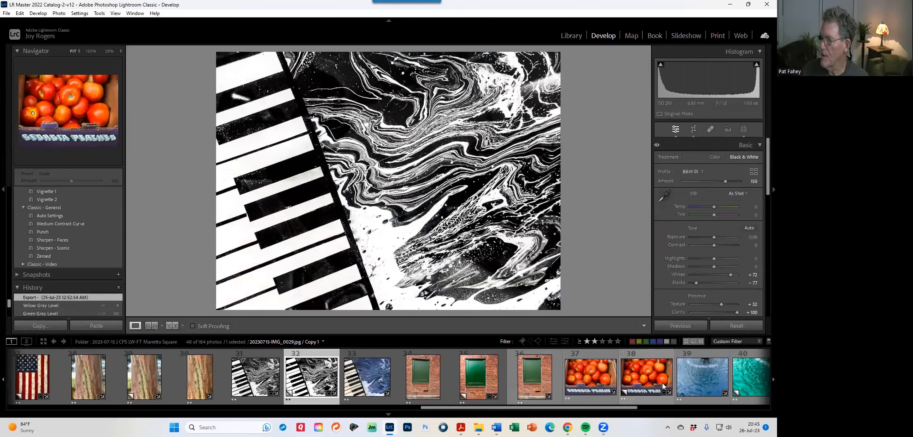
{"action": "left_click", "coordinate": [426, 376]}
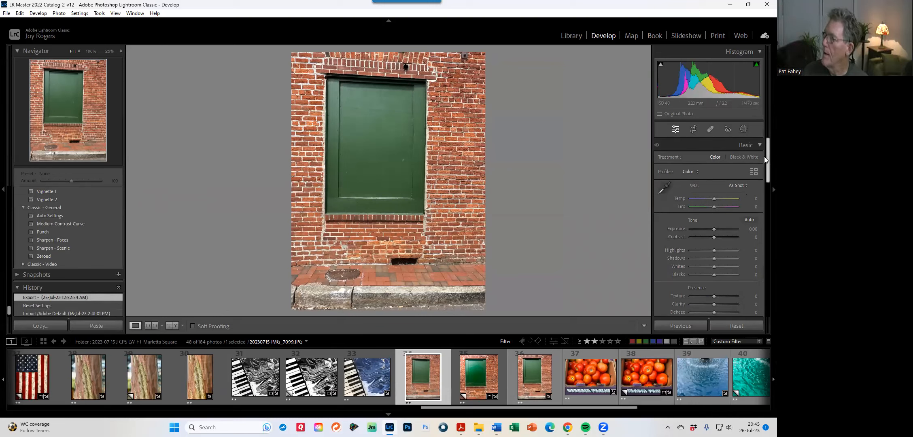
{"action": "left_click_drag", "start_coordinate": [765, 152], "coordinate": [765, 342]}
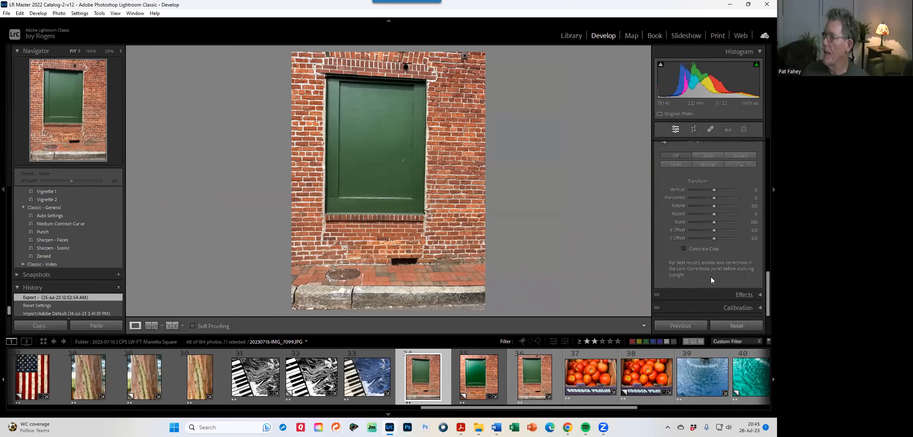
{"action": "scroll", "coordinate": [734, 180], "scroll_direction": "up", "scroll_amount": 2}
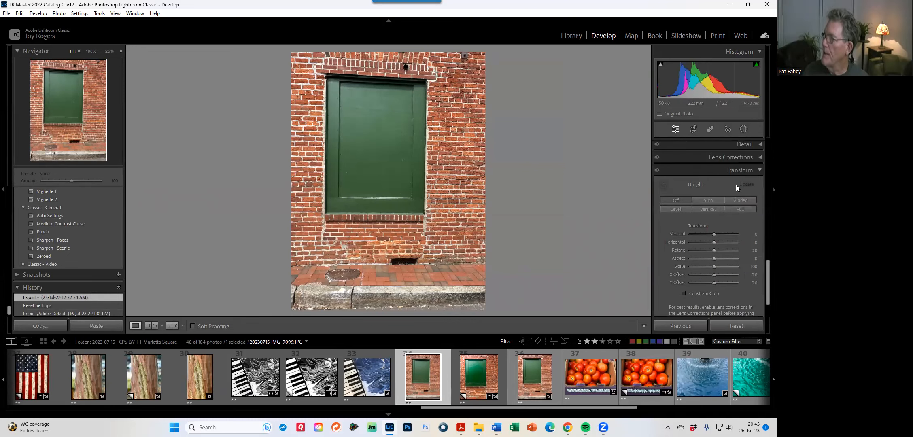
{"action": "left_click", "coordinate": [715, 201]}
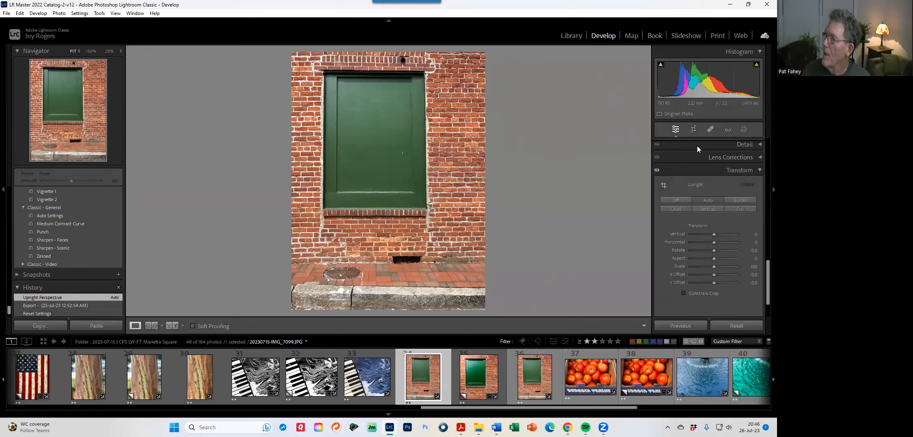
- Try cropping the stone curb off the bottom of the green window photo, restore the full frame and close the crop
{"action": "left_click", "coordinate": [695, 132]}
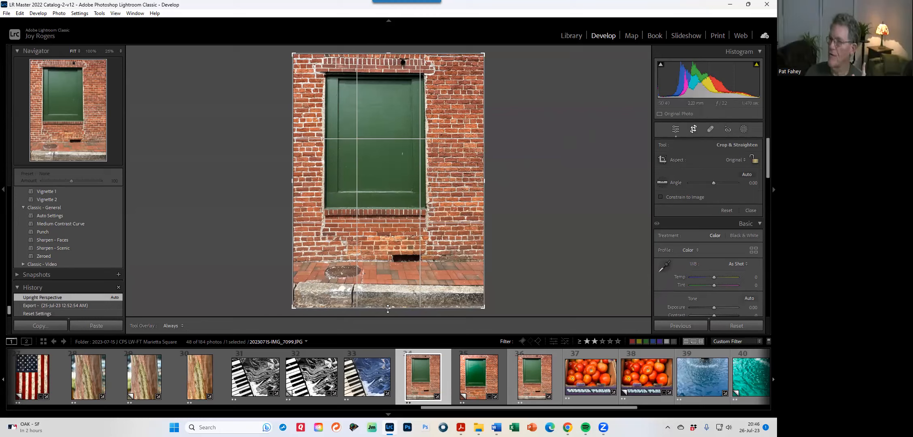
{"action": "left_click_drag", "start_coordinate": [388, 309], "coordinate": [389, 296]}
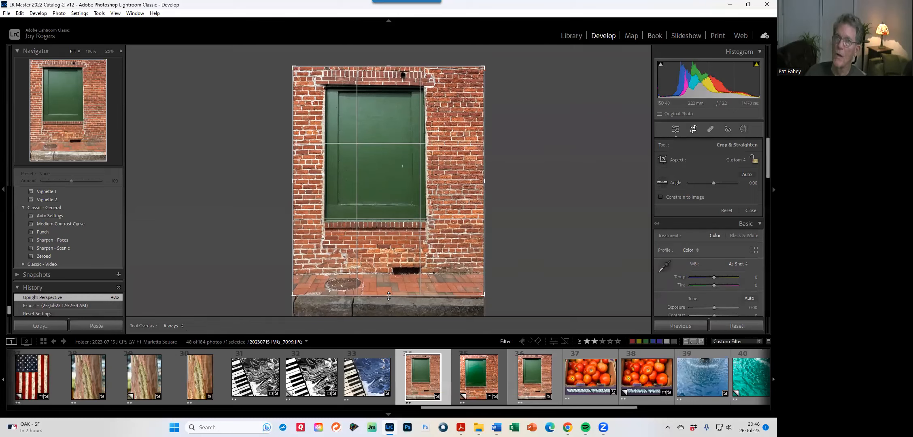
{"action": "left_click_drag", "start_coordinate": [388, 296], "coordinate": [390, 309]}
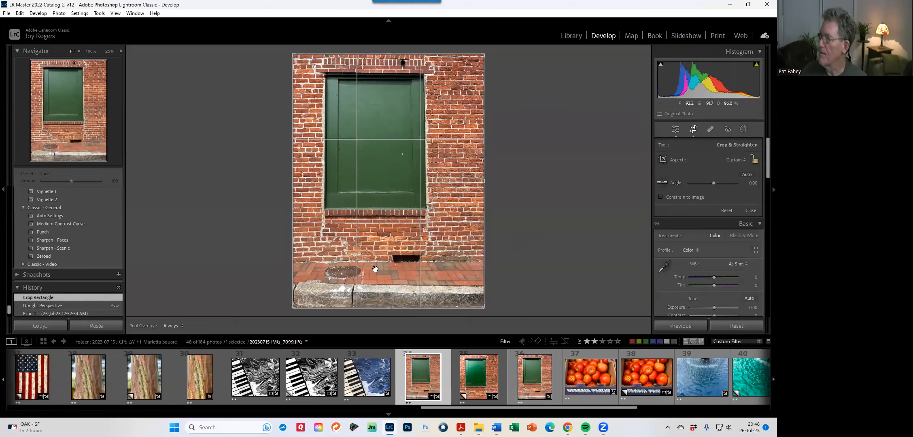
{"action": "double_click", "coordinate": [397, 200]}
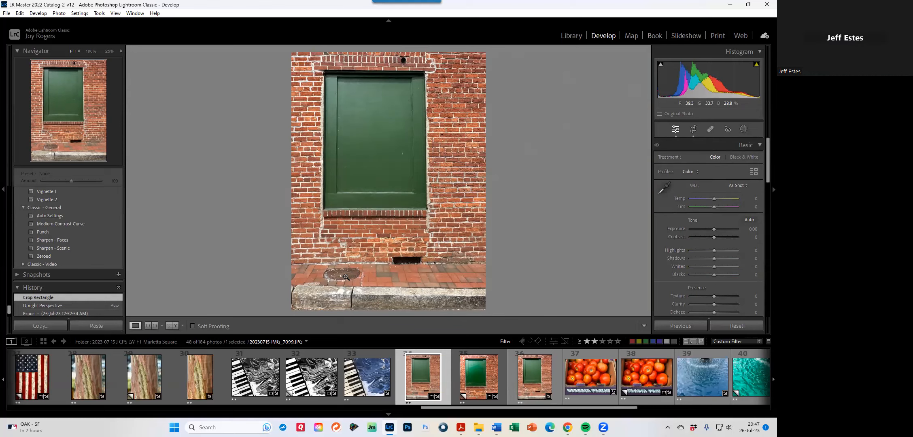
- Heal away the black spot above the green window and the dark opening at the base of the brick wall
{"action": "left_click", "coordinate": [710, 129]}
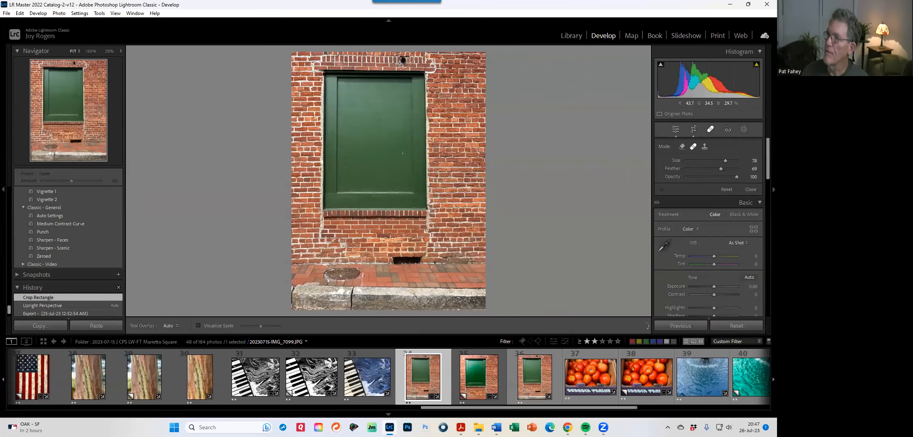
{"action": "left_click", "coordinate": [398, 65]}
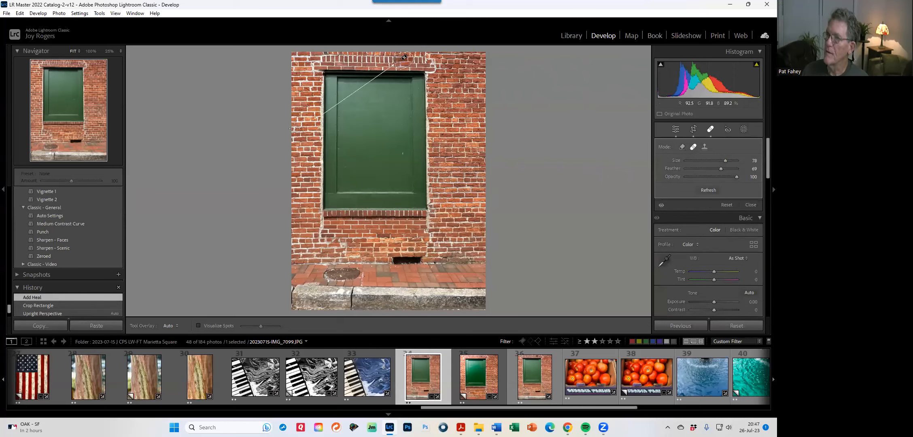
{"action": "left_click_drag", "start_coordinate": [404, 57], "coordinate": [463, 61]}
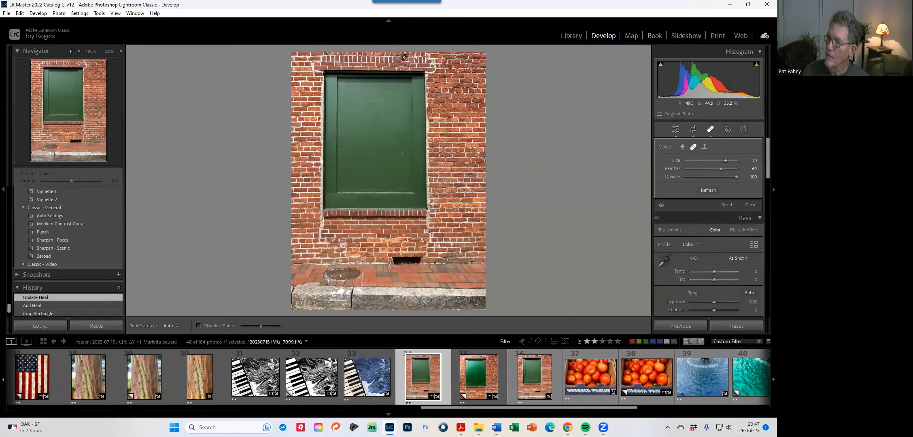
{"action": "scroll", "coordinate": [389, 265], "scroll_direction": "up", "scroll_amount": 1}
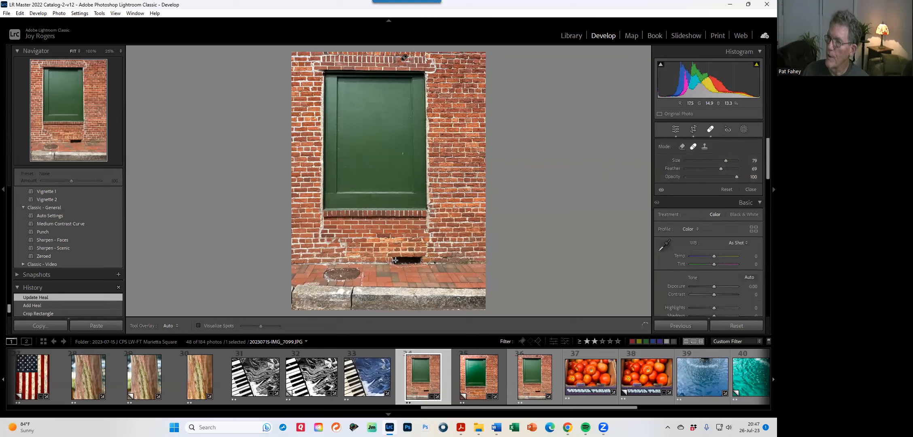
{"action": "left_click", "coordinate": [408, 259]}
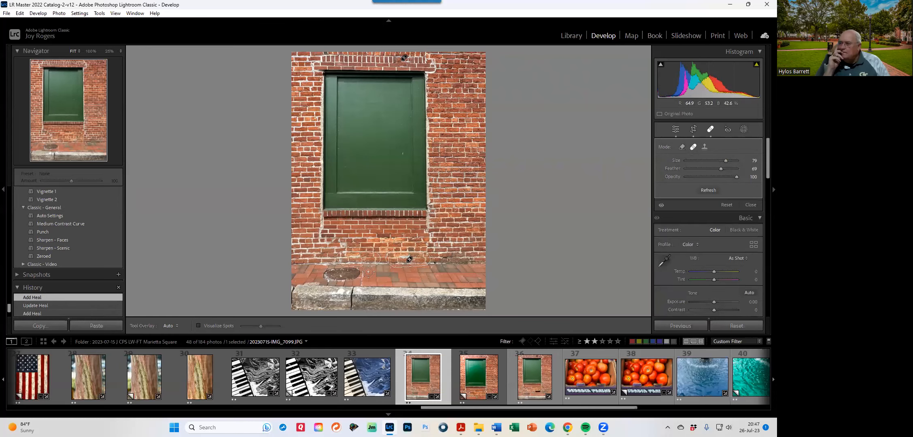
{"action": "left_click_drag", "start_coordinate": [368, 272], "coordinate": [336, 276]}
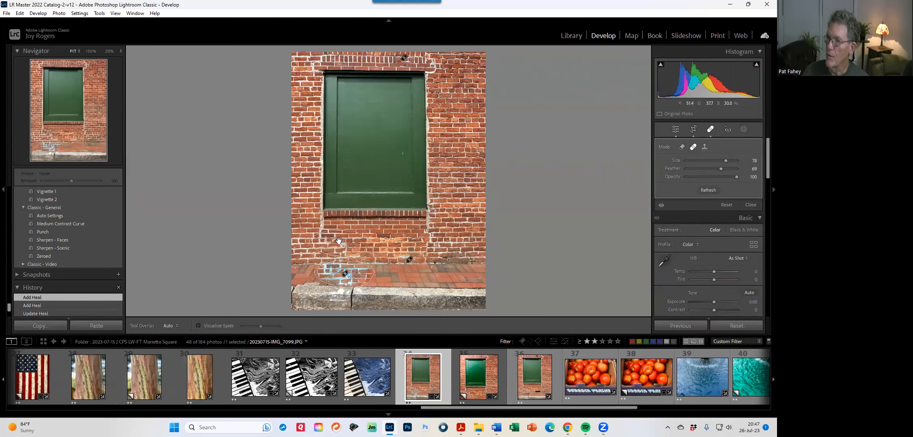
{"action": "left_click_drag", "start_coordinate": [342, 241], "coordinate": [411, 275]}
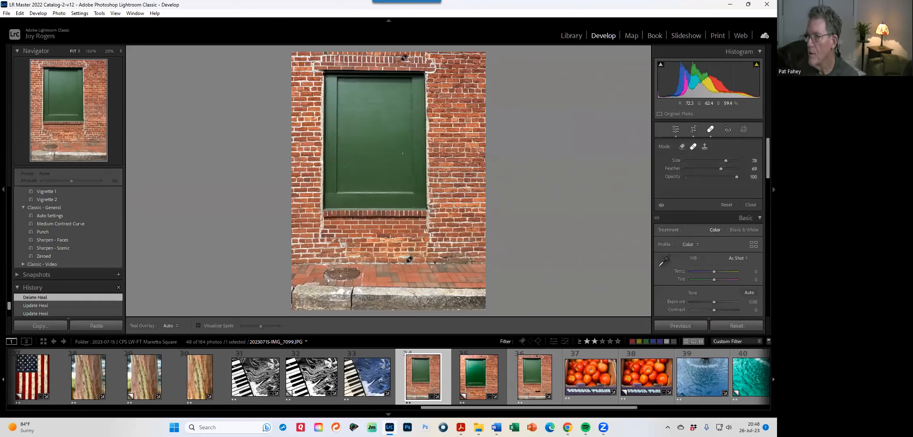
{"action": "key", "text": "Delete"}
- Heal away the manhole cover with two size 78 corrections, sampling from the brick sidewalk beside it
{"action": "left_click_drag", "start_coordinate": [320, 278], "coordinate": [365, 278]}
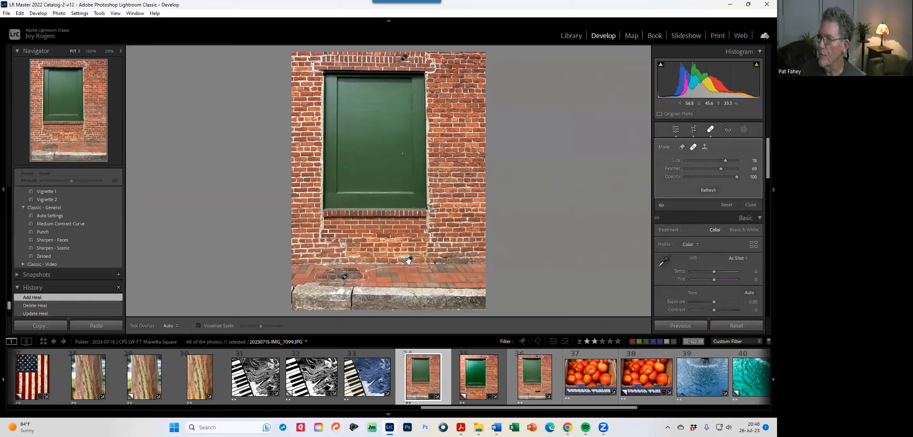
{"action": "left_click_drag", "start_coordinate": [425, 264], "coordinate": [423, 279]}
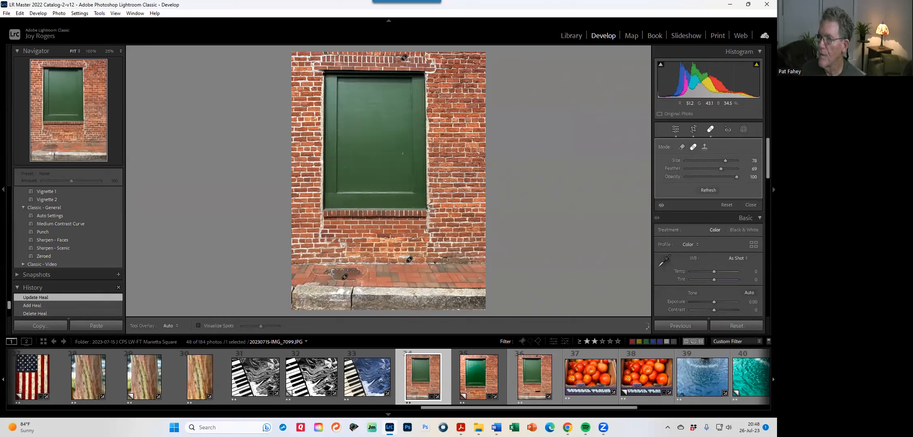
{"action": "left_click", "coordinate": [332, 272]}
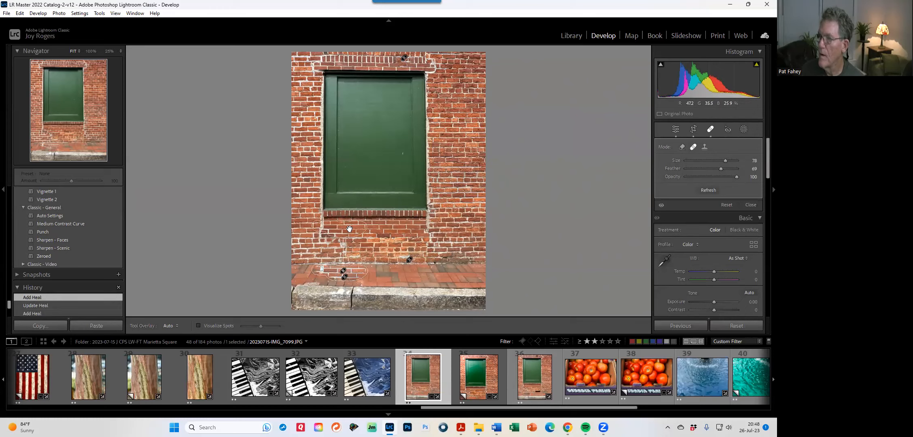
{"action": "mouse_move", "coordinate": [360, 246]}
{"action": "left_mouse_down"}
{"action": "mouse_move", "coordinate": [365, 269]}
{"action": "mouse_move", "coordinate": [402, 274]}
{"action": "left_mouse_up"}
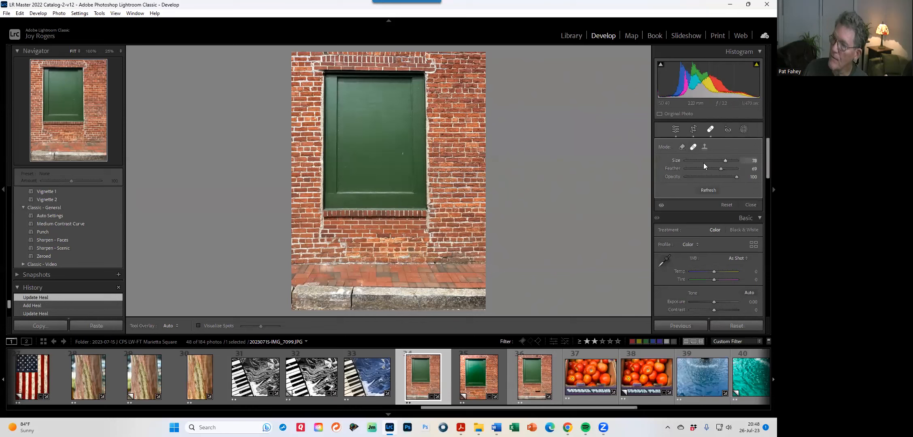
- Switch the last manhole correction to Clone mode, adjust its source on the brick sidewalk, and close the healing tool
{"action": "left_click", "coordinate": [683, 147]}
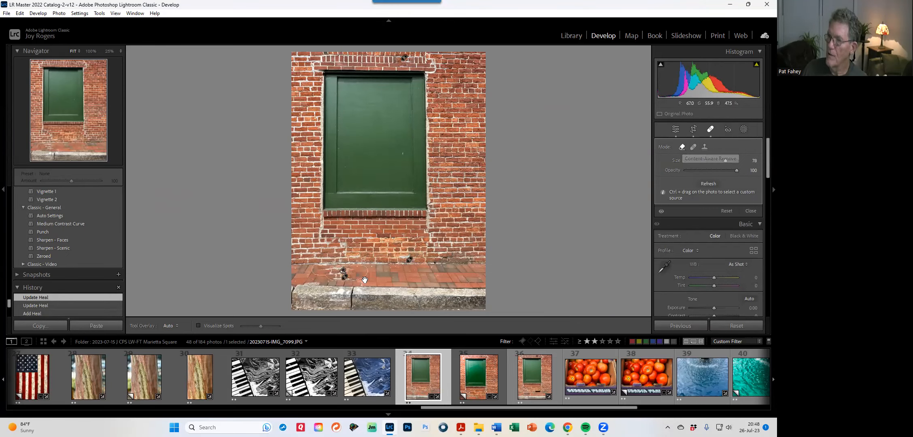
{"action": "left_click", "coordinate": [705, 147]}
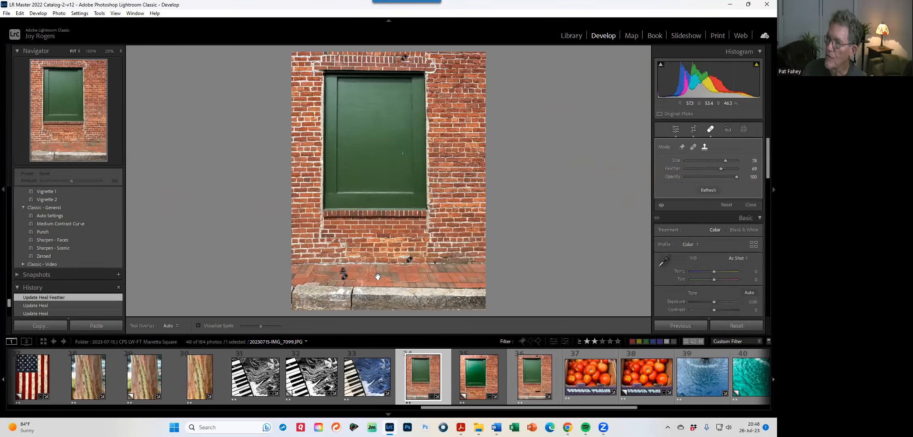
{"action": "left_click_drag", "start_coordinate": [412, 279], "coordinate": [414, 276]}
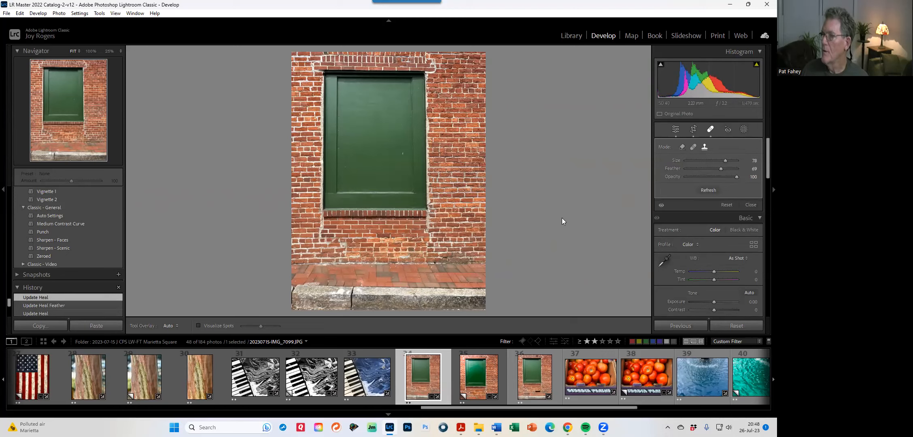
{"action": "left_click", "coordinate": [711, 129]}
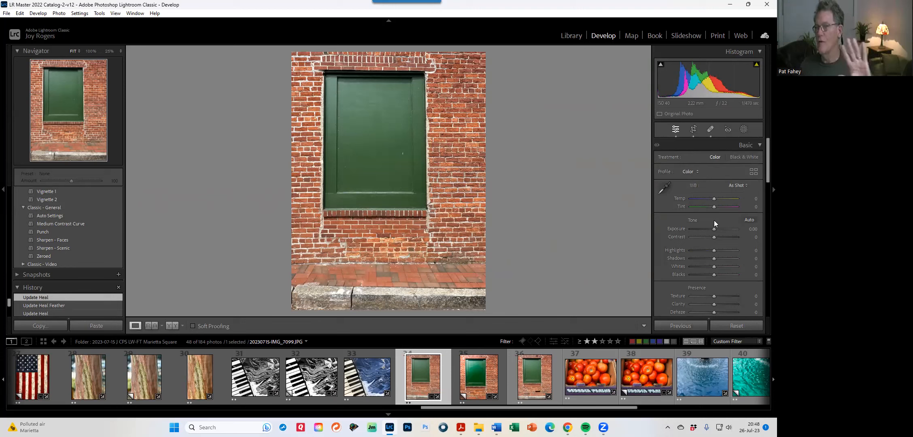
{"action": "scroll", "coordinate": [713, 300], "scroll_direction": "down", "scroll_amount": 2}
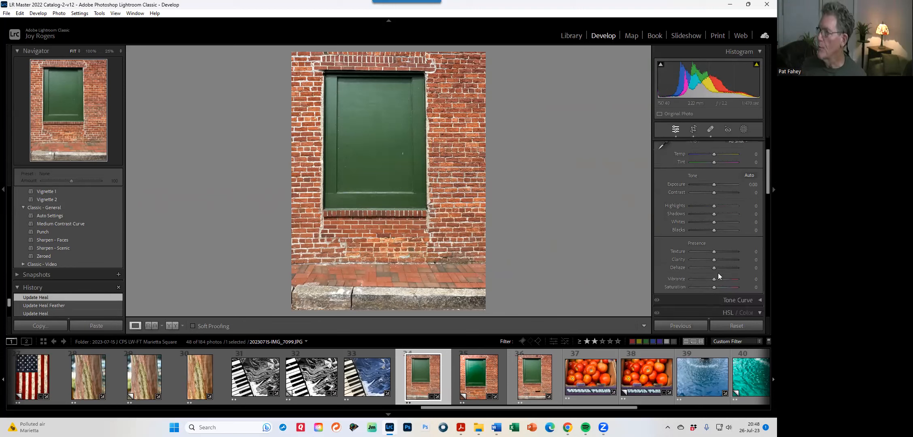
- Raise Clarity to +37 and Dehaze to +44 on the green window photo
{"action": "mouse_move", "coordinate": [714, 260]}
{"action": "left_mouse_down"}
{"action": "mouse_move", "coordinate": [738, 261]}
{"action": "mouse_move", "coordinate": [715, 268]}
{"action": "mouse_move", "coordinate": [725, 269]}
{"action": "left_mouse_up"}
{"action": "mouse_move", "coordinate": [585, 427]}
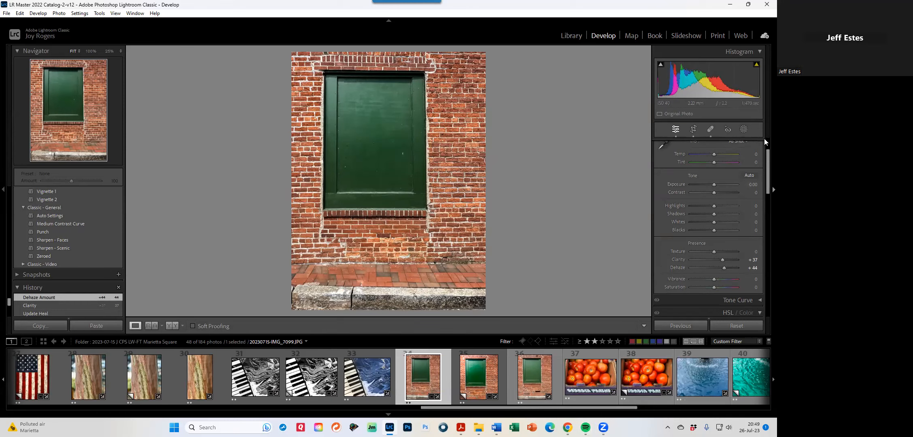
- Add a radial gradient mask over the upper-left corner of the green window photo and set its Feather to 85
{"action": "left_click", "coordinate": [743, 129]}
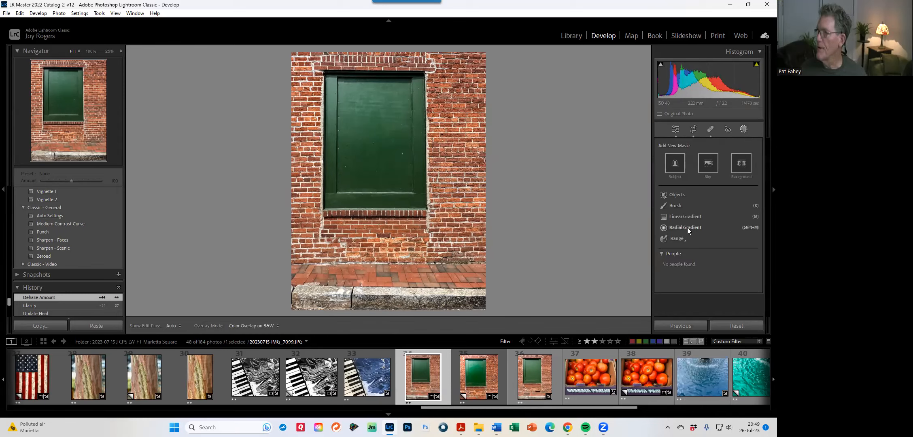
{"action": "left_click", "coordinate": [687, 228]}
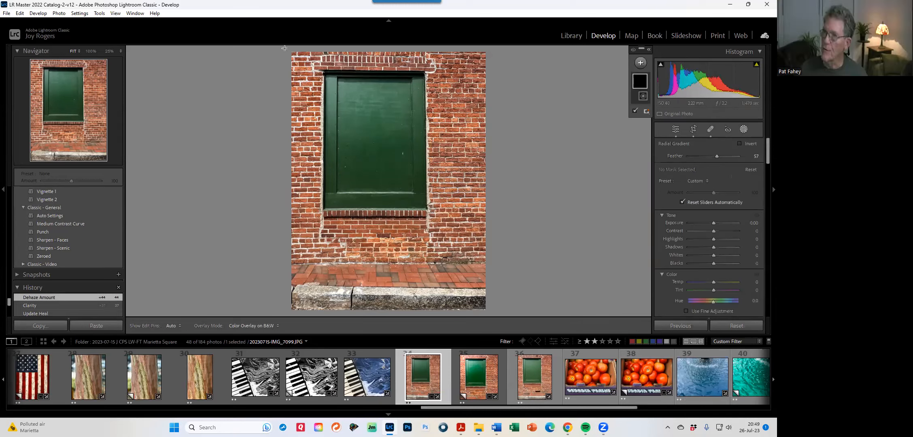
{"action": "left_click_drag", "start_coordinate": [286, 47], "coordinate": [373, 137]}
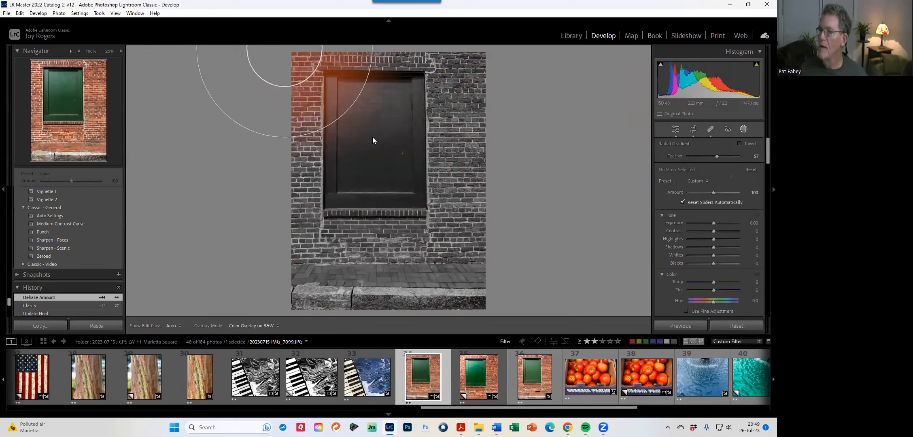
{"action": "left_click", "coordinate": [373, 138]}
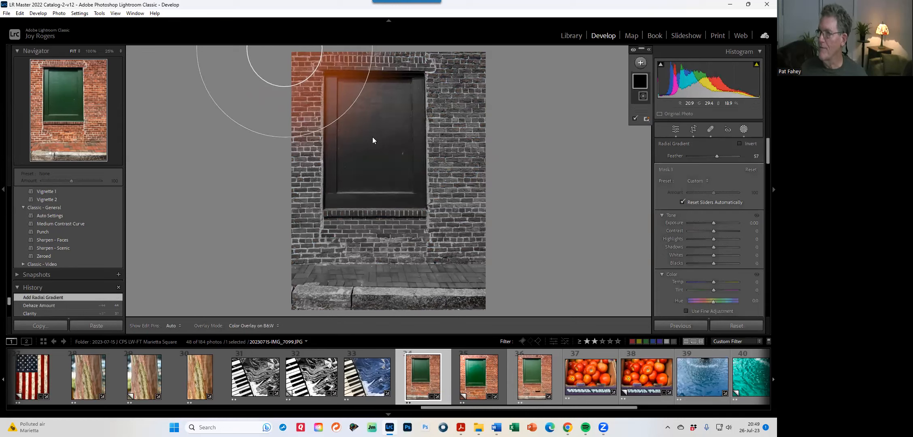
{"action": "left_click_drag", "start_coordinate": [718, 155], "coordinate": [732, 157]}
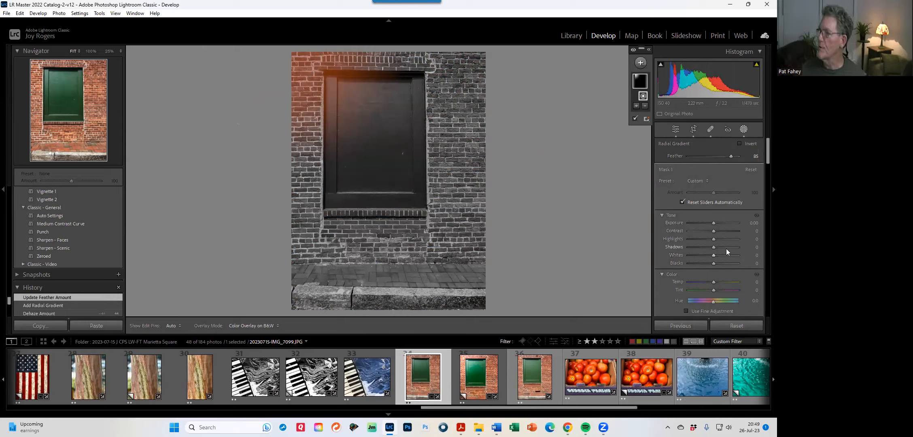
- Raise the radial mask's Exposure, shift the gradient toward the window, and set its Shadows to 42
{"action": "left_click", "coordinate": [714, 221]}
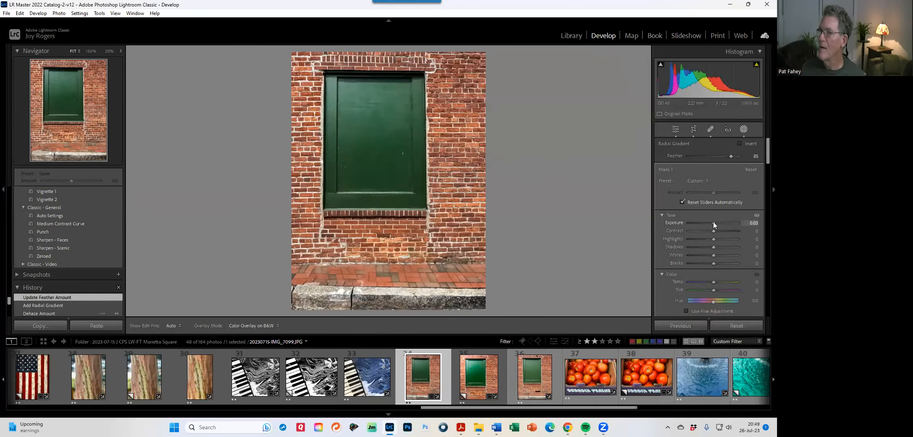
{"action": "left_click_drag", "start_coordinate": [714, 222], "coordinate": [722, 222]}
{"action": "left_click_drag", "start_coordinate": [315, 80], "coordinate": [335, 96]}
{"action": "left_click_drag", "start_coordinate": [713, 247], "coordinate": [723, 250]}
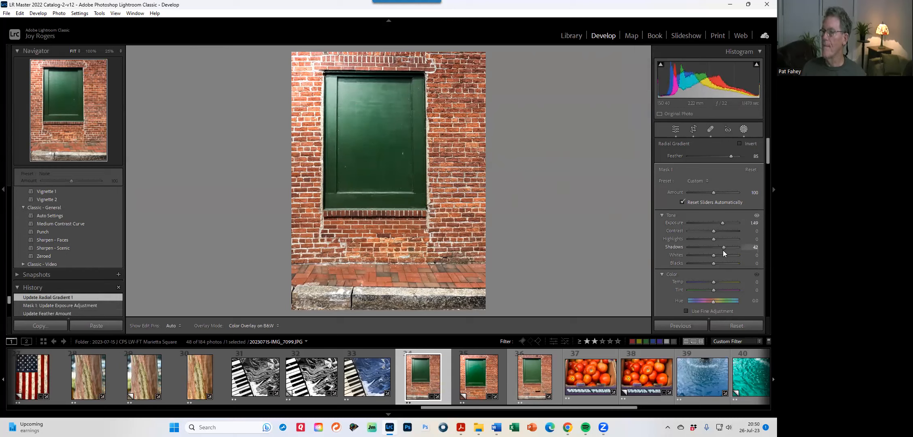
- Close the masking tool and check the edited window photo in full-screen preview before returning to the editor
{"action": "left_click", "coordinate": [744, 129]}
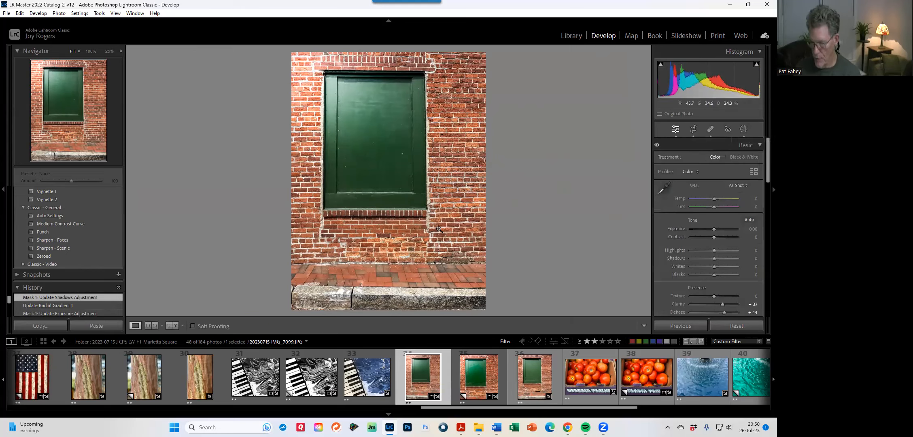
{"action": "key", "text": "f"}
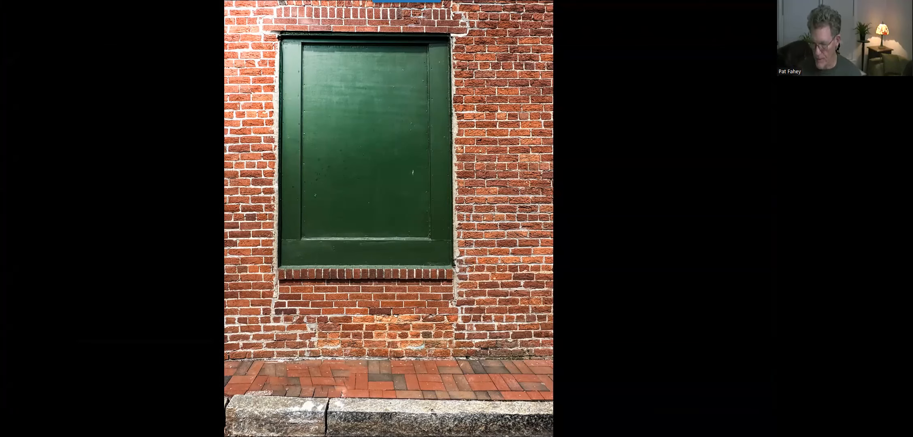
{"action": "key", "text": "f"}
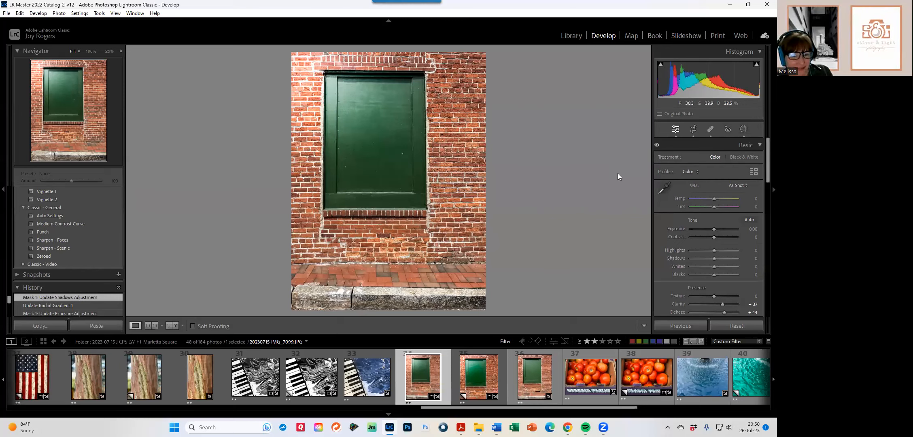
- Turn off the star-rating filter and open the fountain photo 20230715-IMG_6363.DNG near the start of the folder
{"action": "left_click", "coordinate": [592, 367]}
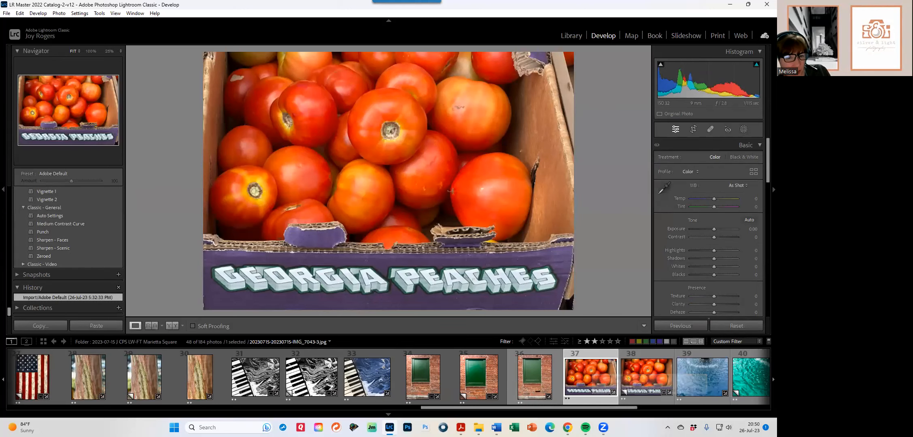
{"action": "left_click", "coordinate": [595, 342]}
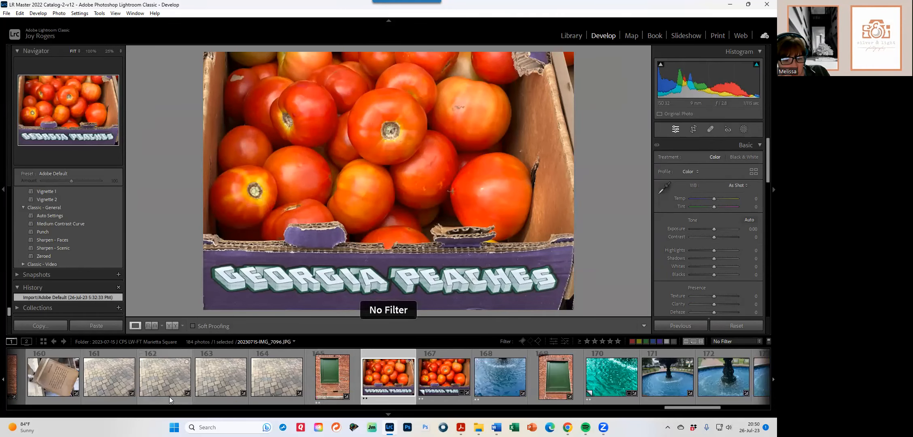
{"action": "scroll", "coordinate": [200, 365], "scroll_direction": "up", "scroll_amount": 10}
{"action": "scroll", "coordinate": [209, 357], "scroll_direction": "up", "scroll_amount": 12}
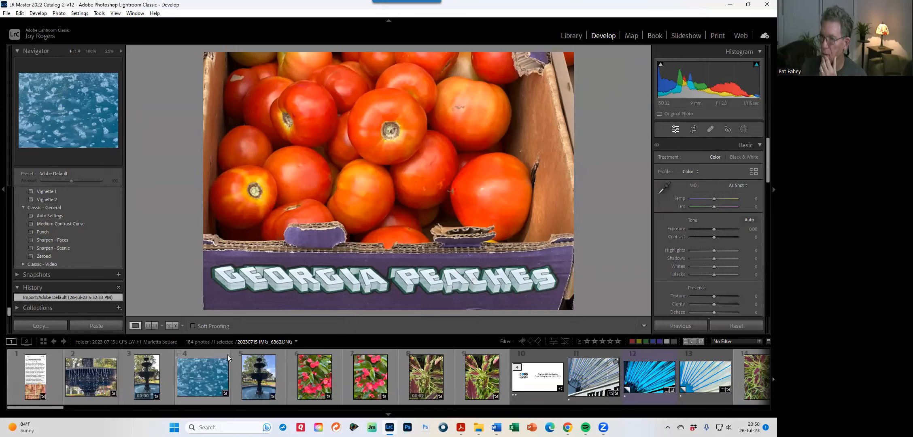
{"action": "left_click", "coordinate": [268, 368]}
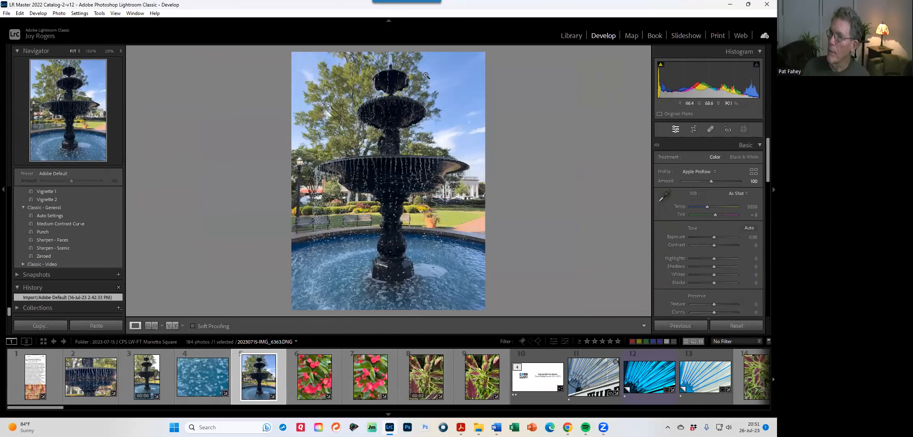
- Add a sky mask to the fountain photo and make a slight Exposure adjustment to it
{"action": "left_click", "coordinate": [745, 129]}
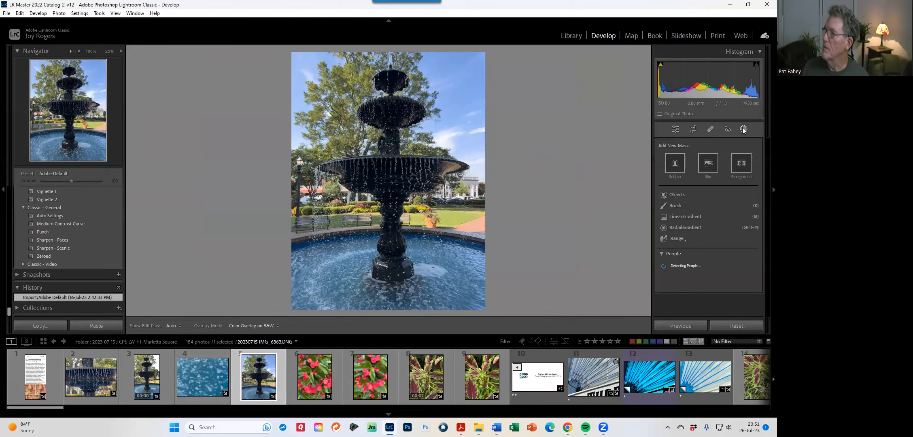
{"action": "left_click", "coordinate": [712, 164]}
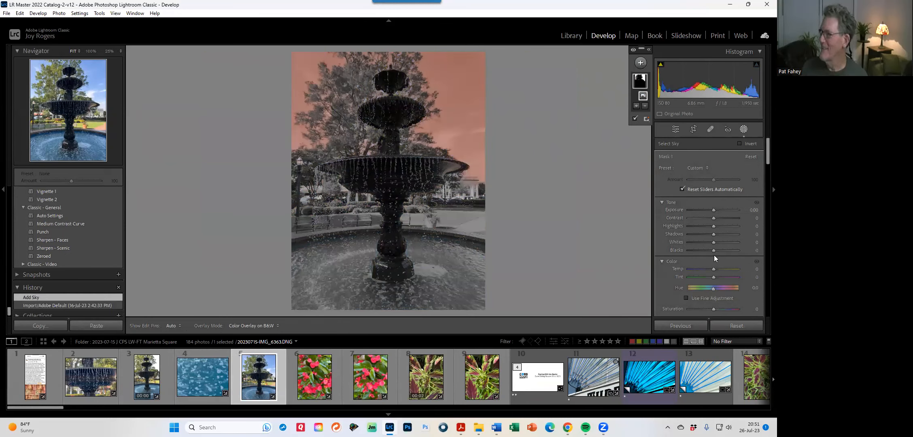
{"action": "left_click", "coordinate": [714, 209]}
{"action": "left_click_drag", "start_coordinate": [713, 210], "coordinate": [712, 211]}
- Set the sky mask's Dehaze to 21
{"action": "scroll", "coordinate": [720, 266], "scroll_direction": "down", "scroll_amount": 2}
{"action": "scroll", "coordinate": [720, 265], "scroll_direction": "down", "scroll_amount": 5}
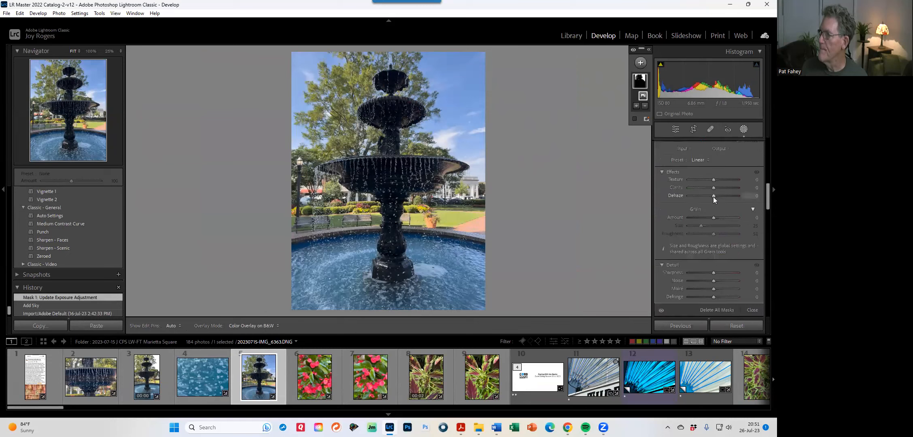
{"action": "mouse_move", "coordinate": [713, 193]}
{"action": "left_mouse_down"}
{"action": "mouse_move", "coordinate": [708, 197]}
{"action": "mouse_move", "coordinate": [721, 202]}
{"action": "left_mouse_up"}
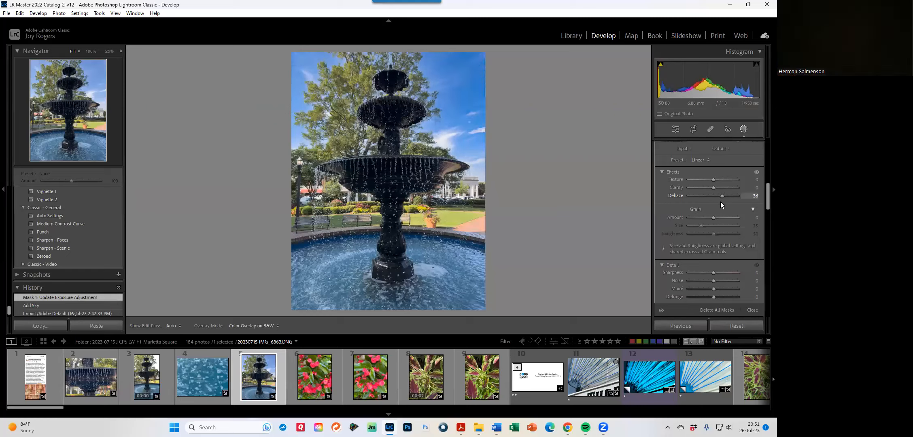
{"action": "left_click_drag", "start_coordinate": [721, 202], "coordinate": [717, 199]}
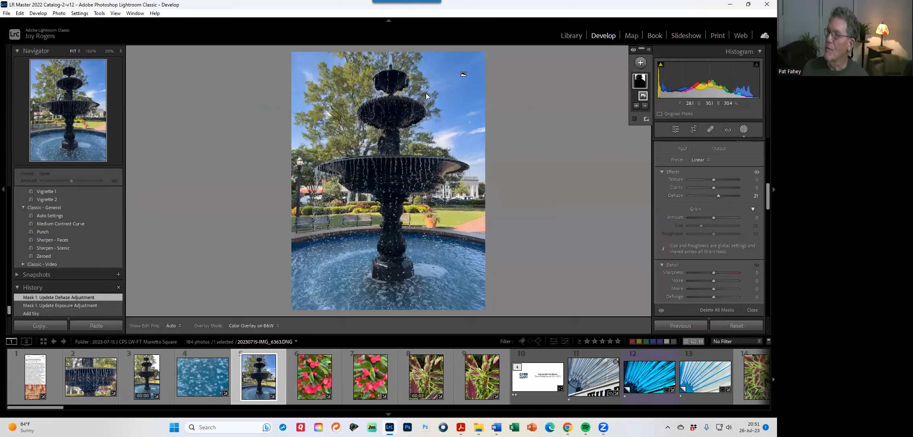
- Inspect the masked sky around the tree branches and upper fountain tier at 33.3% zoom, and return to the fitted view
{"action": "key", "text": "z"}
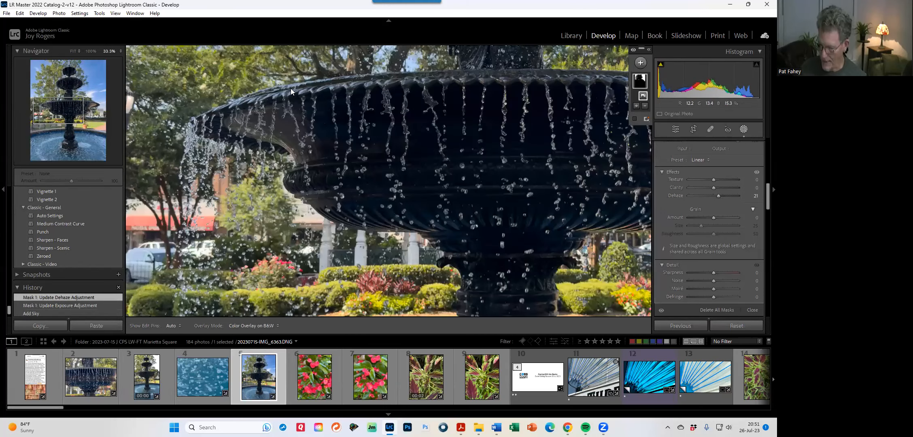
{"action": "left_click_drag", "start_coordinate": [246, 64], "coordinate": [349, 277]}
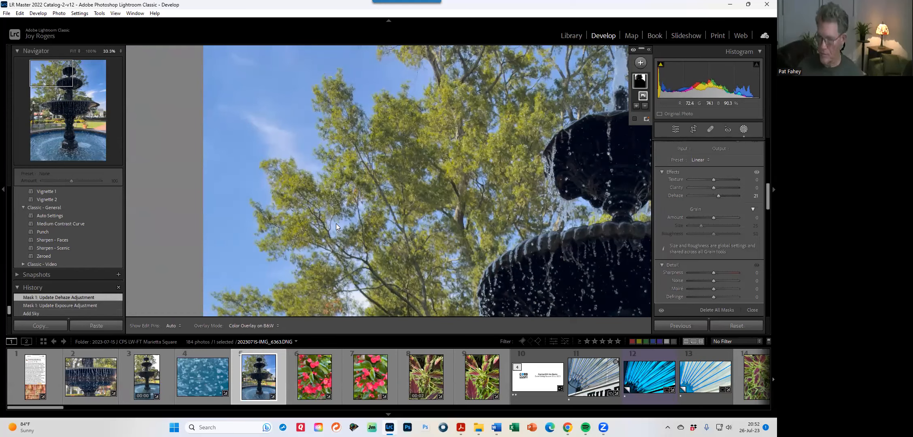
{"action": "left_click", "coordinate": [71, 52]}
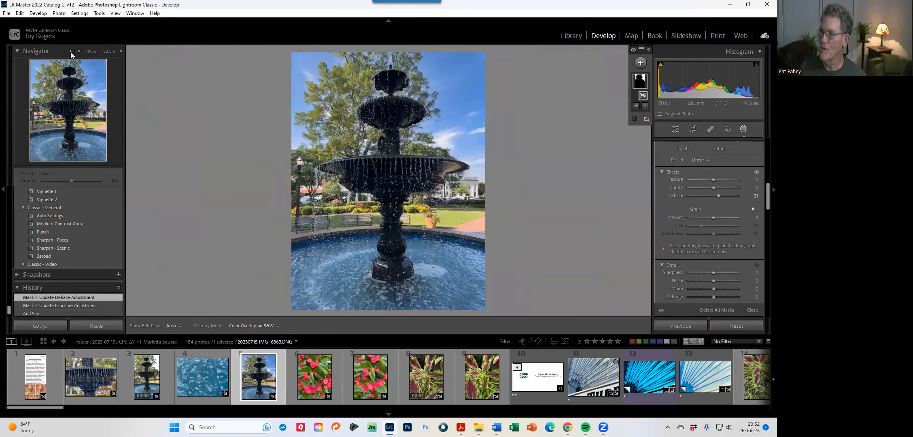
- Reopen masking on the fountain photo and review the mask types available for a new mask
{"action": "left_click", "coordinate": [746, 128]}
{"action": "left_click", "coordinate": [745, 128]}
{"action": "left_click", "coordinate": [744, 129]}
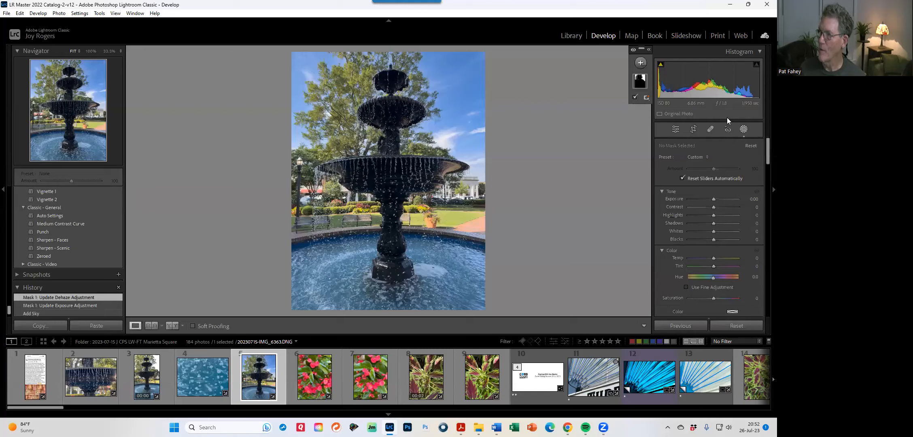
{"action": "left_click", "coordinate": [745, 129]}
{"action": "left_click", "coordinate": [640, 64]}
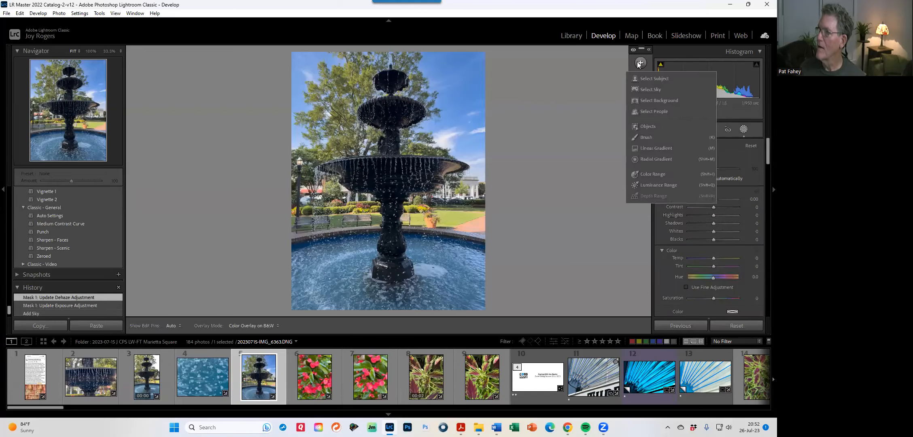
{"action": "left_click", "coordinate": [650, 88]}
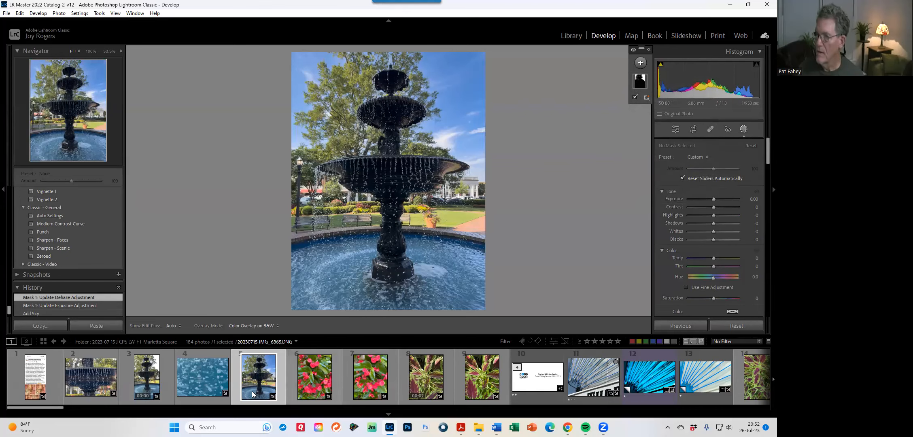
- Restore the two-stars-and-higher filter and open the unedited photo of tomatoes in the Georgia Peaches box
{"action": "left_click", "coordinate": [592, 342]}
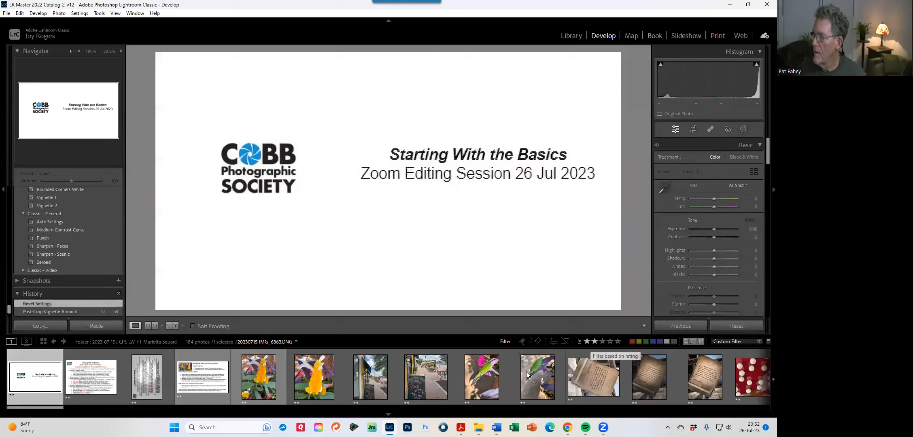
{"action": "scroll", "coordinate": [527, 372], "scroll_direction": "down", "scroll_amount": 6}
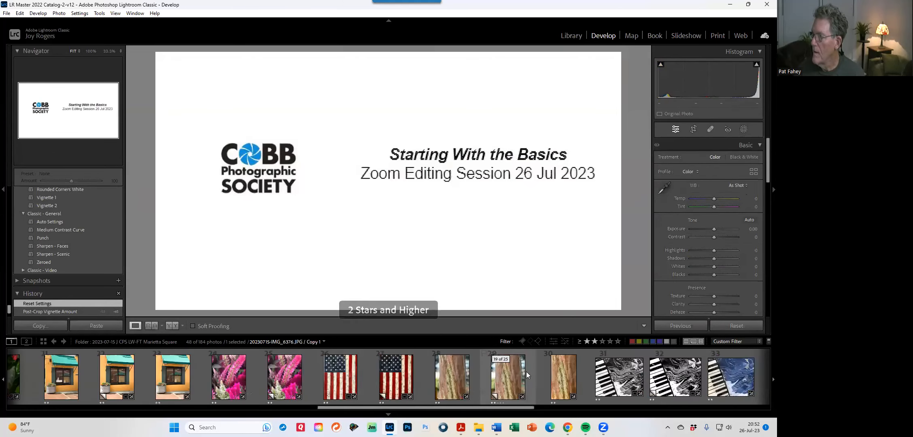
{"action": "left_click", "coordinate": [404, 372]}
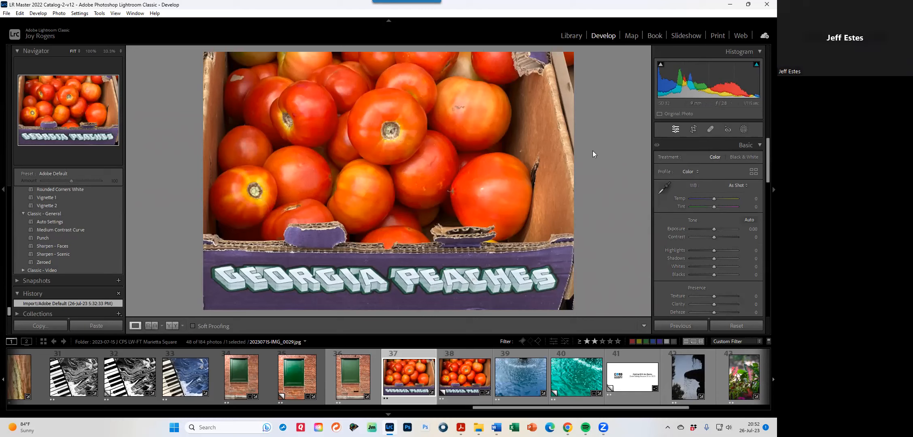
- Crop thin strips off the bottom and right edges of the tomato photo, keeping the Georgia Peaches lettering in frame
{"action": "left_click", "coordinate": [693, 130]}
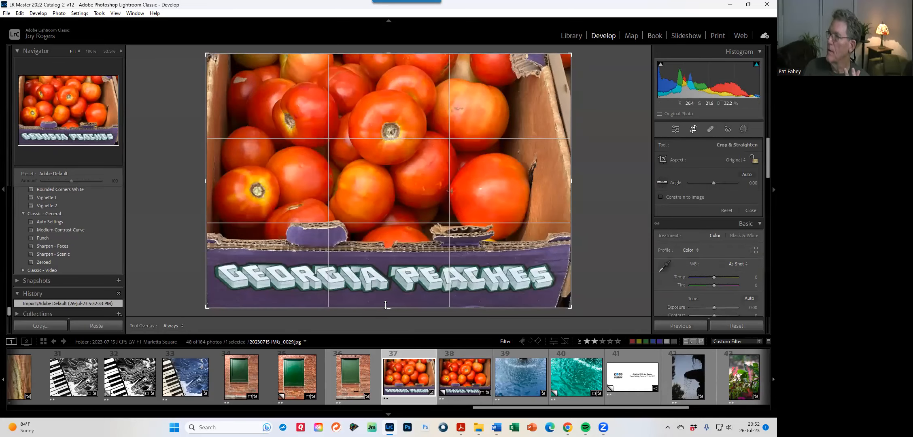
{"action": "left_click_drag", "start_coordinate": [388, 306], "coordinate": [389, 280]}
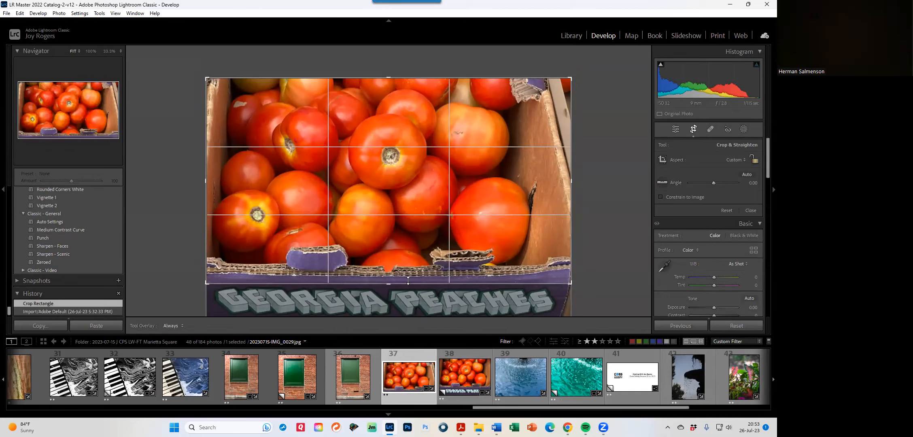
{"action": "left_click_drag", "start_coordinate": [389, 284], "coordinate": [392, 302]}
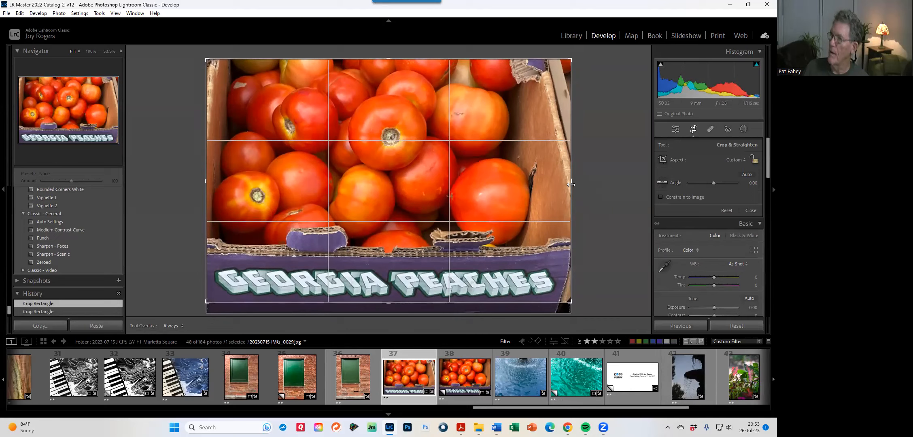
{"action": "left_click_drag", "start_coordinate": [570, 184], "coordinate": [567, 184]}
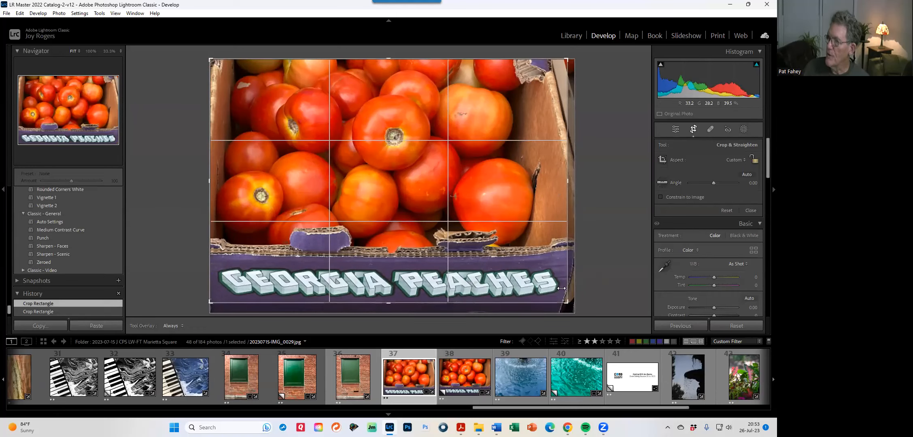
{"action": "double_click", "coordinate": [425, 208]}
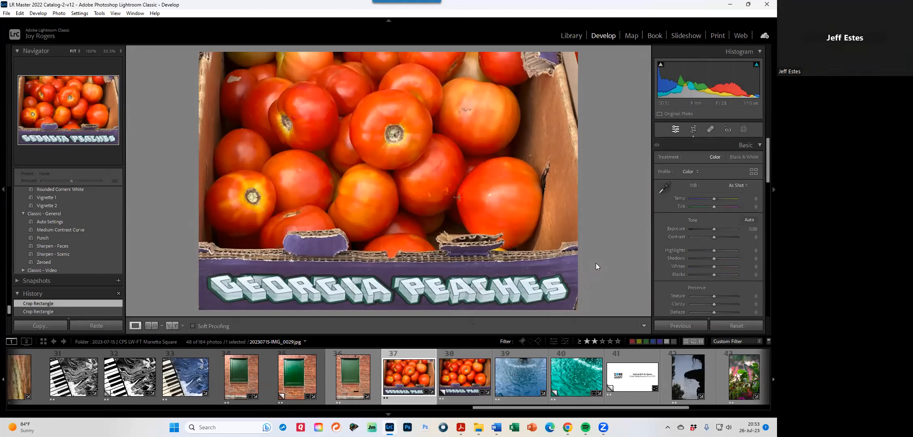
- Clone purple cardboard over the dark sliver in the lower-right corner of the tomato photo, sampling from just above it
{"action": "left_click", "coordinate": [710, 130]}
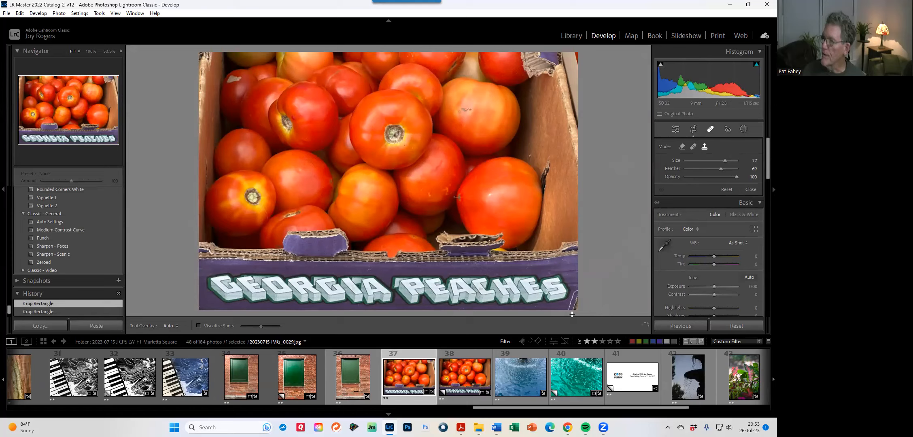
{"action": "left_click", "coordinate": [573, 304]}
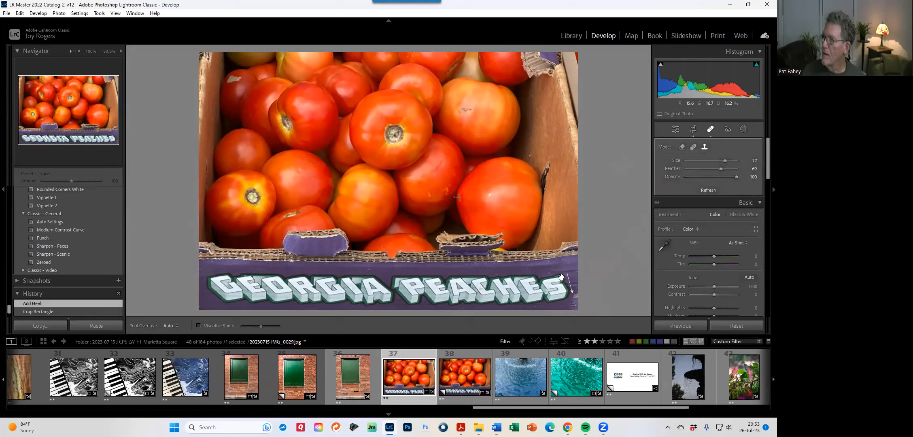
{"action": "left_click_drag", "start_coordinate": [565, 266], "coordinate": [571, 275]}
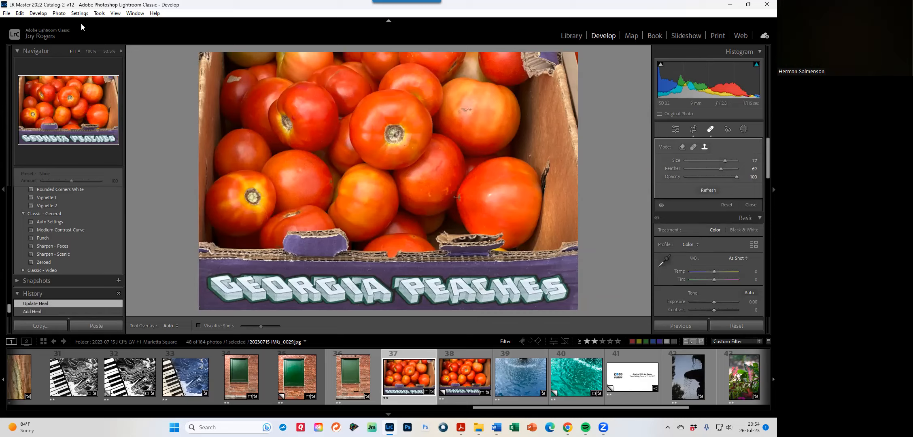
- Clone over the upper-left corner and left edge of the tomato box, moving the sample areas onto the adjacent cardboard
{"action": "left_click", "coordinate": [200, 53]}
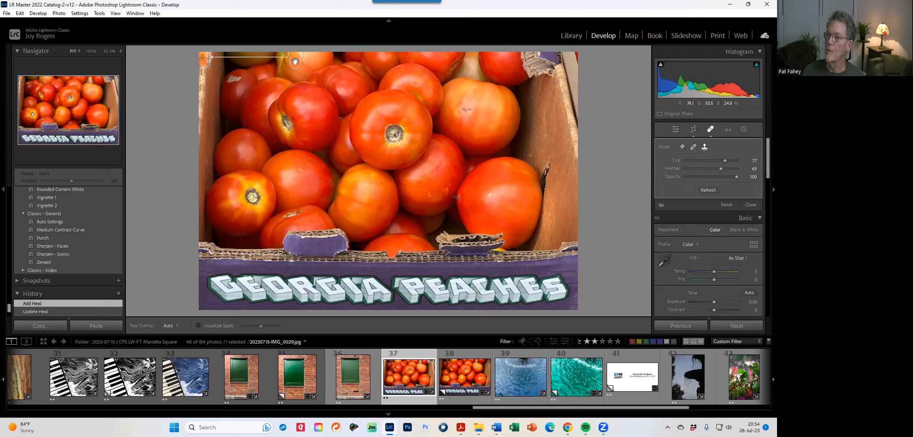
{"action": "left_click_drag", "start_coordinate": [295, 61], "coordinate": [201, 90]}
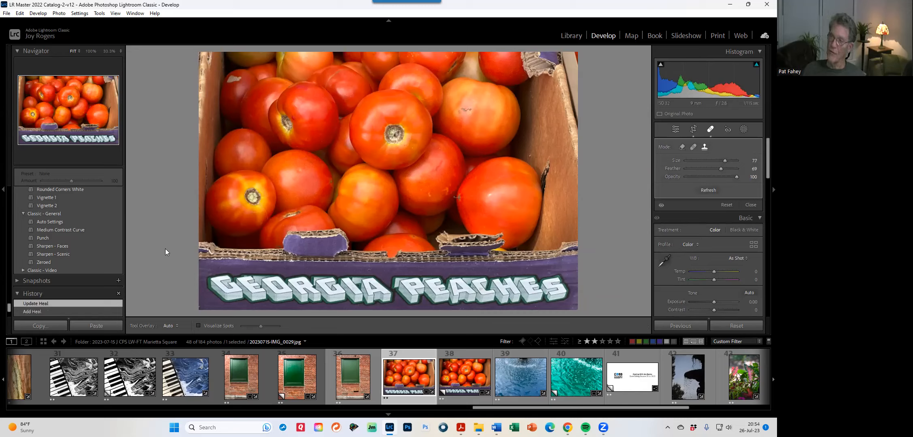
{"action": "left_click", "coordinate": [211, 56]}
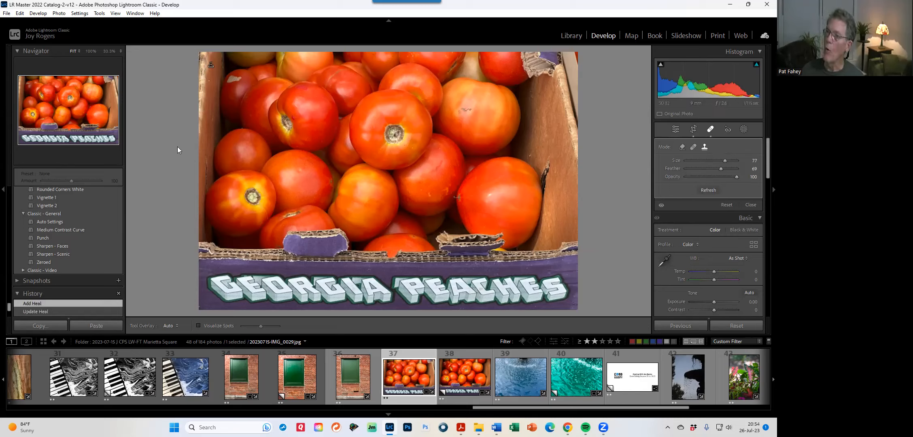
{"action": "mouse_move", "coordinate": [202, 84]}
{"action": "left_mouse_down"}
{"action": "mouse_move", "coordinate": [205, 56]}
{"action": "mouse_move", "coordinate": [197, 50]}
{"action": "left_mouse_up"}
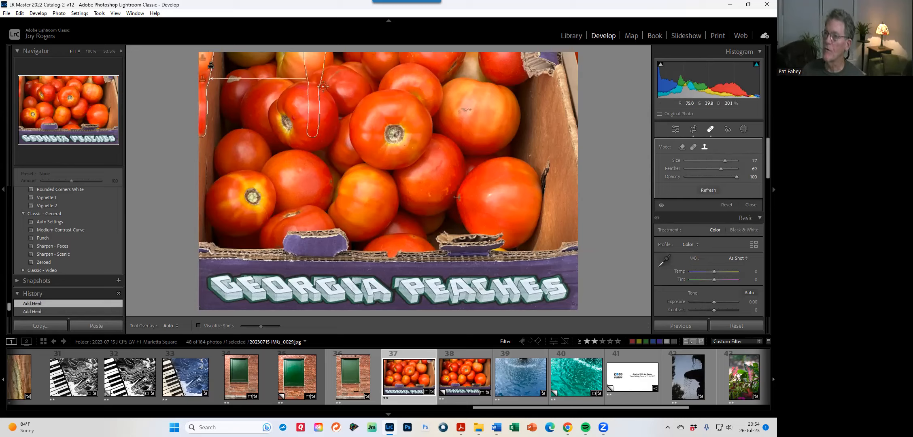
{"action": "mouse_move", "coordinate": [312, 73]}
{"action": "left_mouse_down"}
{"action": "mouse_move", "coordinate": [213, 108]}
{"action": "mouse_move", "coordinate": [206, 92]}
{"action": "mouse_move", "coordinate": [199, 158]}
{"action": "mouse_move", "coordinate": [191, 141]}
{"action": "mouse_move", "coordinate": [198, 120]}
{"action": "left_mouse_up"}
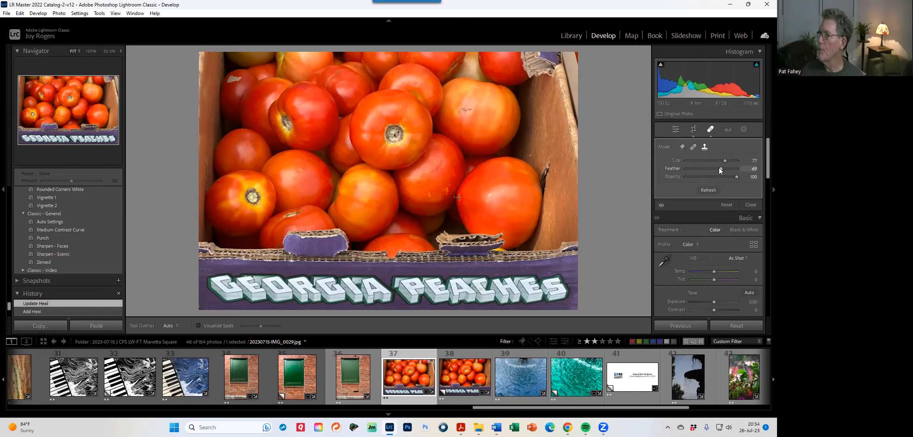
- Set the clone feather to 78 and rework the upper-left corner, replacing a deleted patch with a fresh one sampled just below
{"action": "left_click_drag", "start_coordinate": [722, 167], "coordinate": [726, 169]}
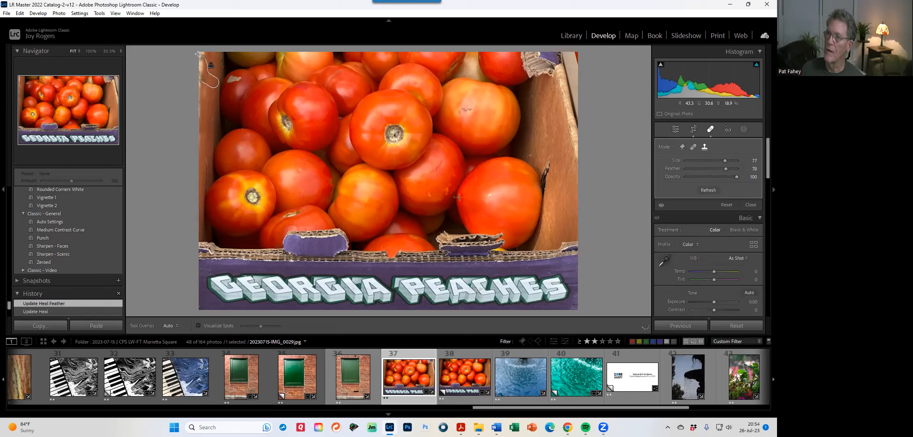
{"action": "left_click", "coordinate": [201, 81]}
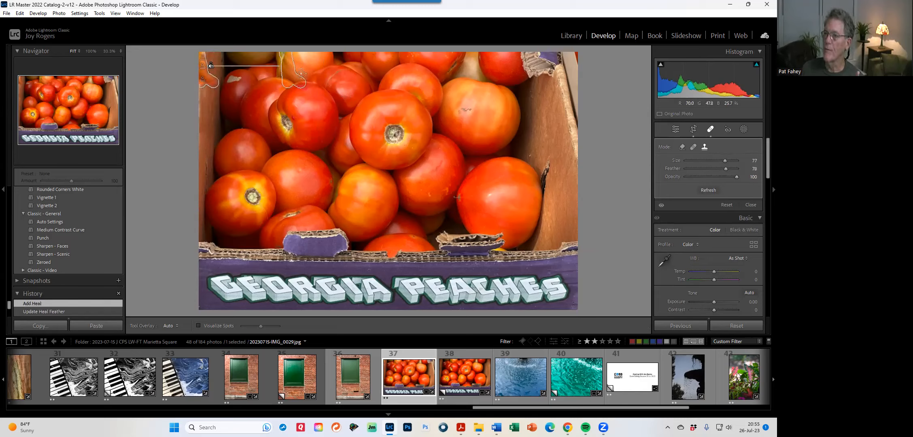
{"action": "mouse_move", "coordinate": [287, 77]}
{"action": "left_mouse_down"}
{"action": "mouse_move", "coordinate": [251, 113]}
{"action": "mouse_move", "coordinate": [214, 126]}
{"action": "mouse_move", "coordinate": [207, 118]}
{"action": "left_mouse_up"}
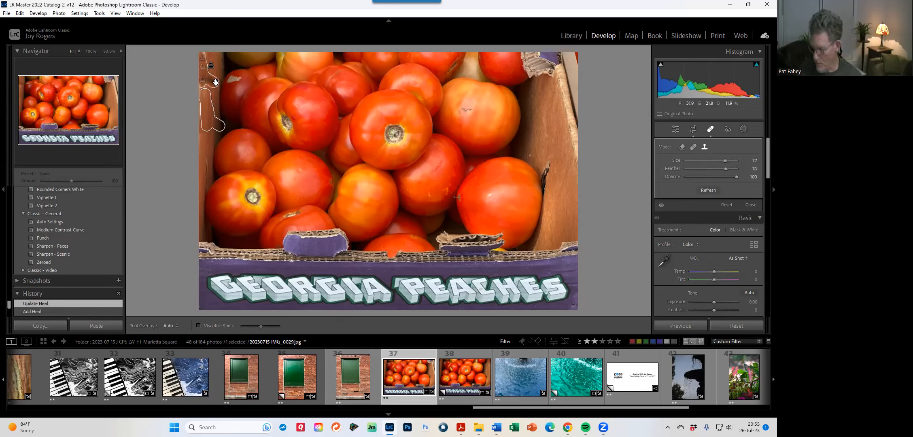
{"action": "key", "text": "Delete"}
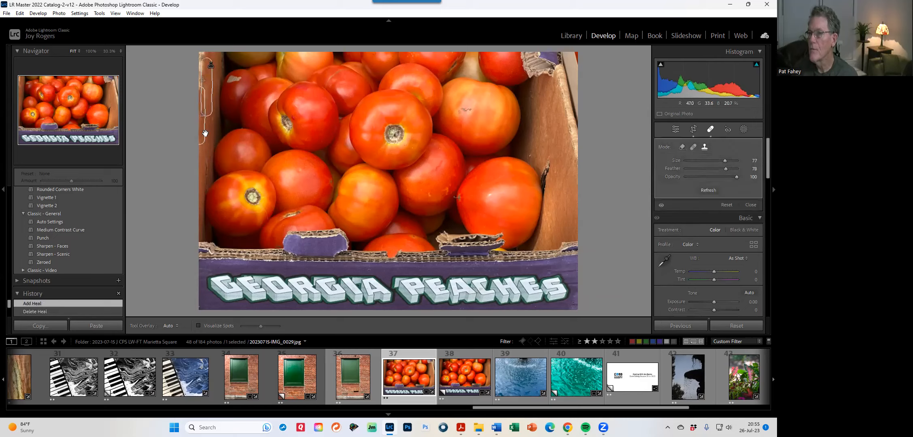
{"action": "mouse_move", "coordinate": [209, 80]}
{"action": "left_mouse_down"}
{"action": "mouse_move", "coordinate": [211, 103]}
{"action": "mouse_move", "coordinate": [202, 48]}
{"action": "left_mouse_up"}
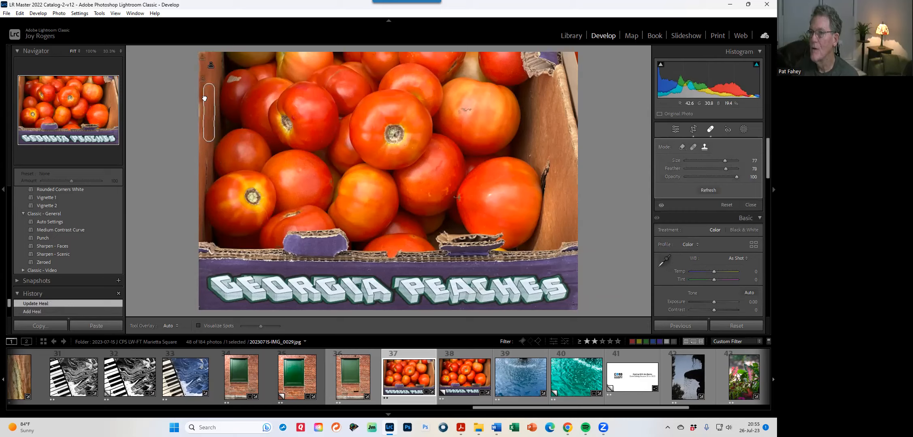
{"action": "left_click_drag", "start_coordinate": [210, 123], "coordinate": [209, 115]}
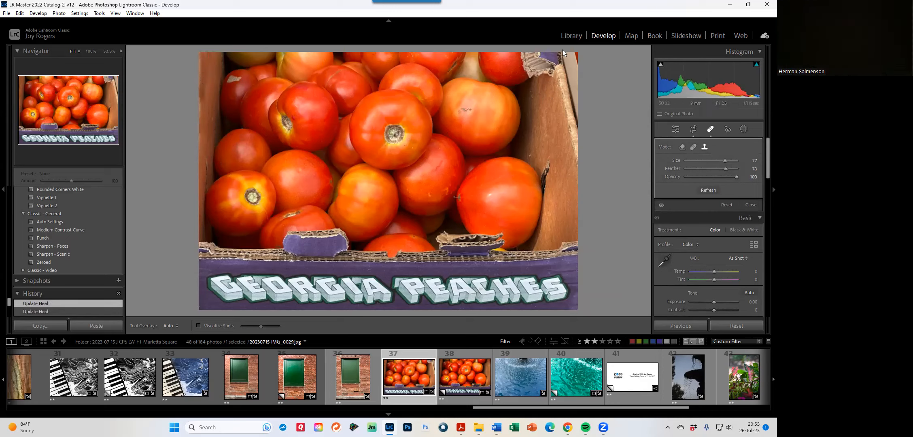
- Clone clean brown cardboard over the box's upper-right edge and the dark tear beside the large tomato
{"action": "mouse_move", "coordinate": [555, 66]}
{"action": "left_mouse_down"}
{"action": "mouse_move", "coordinate": [572, 106]}
{"action": "mouse_move", "coordinate": [575, 159]}
{"action": "left_mouse_up"}
{"action": "mouse_move", "coordinate": [568, 108]}
{"action": "left_mouse_down"}
{"action": "mouse_move", "coordinate": [564, 43]}
{"action": "mouse_move", "coordinate": [568, 64]}
{"action": "mouse_move", "coordinate": [576, 46]}
{"action": "left_mouse_up"}
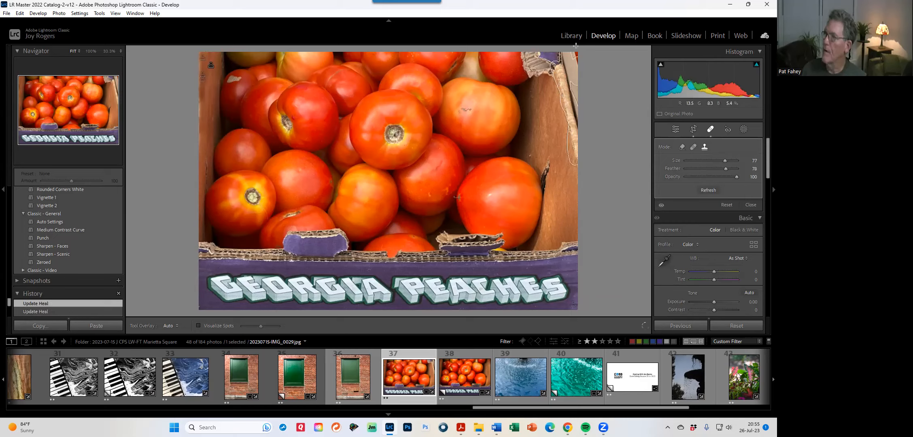
{"action": "left_click_drag", "start_coordinate": [569, 76], "coordinate": [570, 78]}
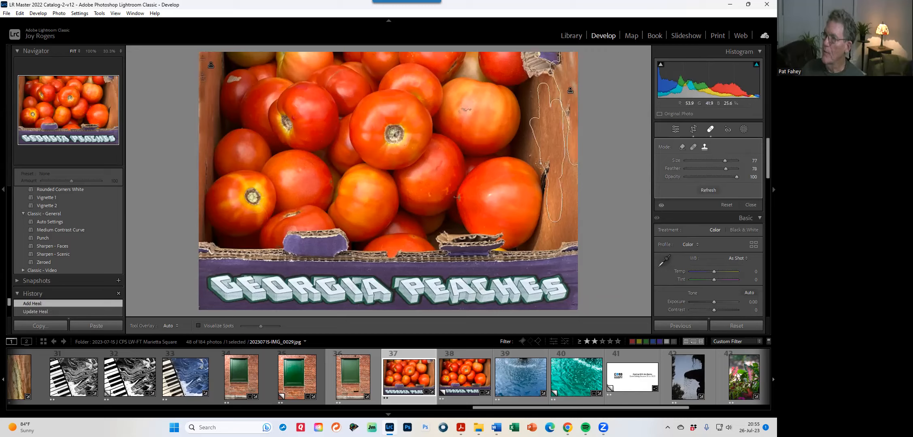
{"action": "mouse_move", "coordinate": [549, 177]}
{"action": "left_mouse_down"}
{"action": "mouse_move", "coordinate": [549, 185]}
{"action": "mouse_move", "coordinate": [554, 159]}
{"action": "left_mouse_up"}
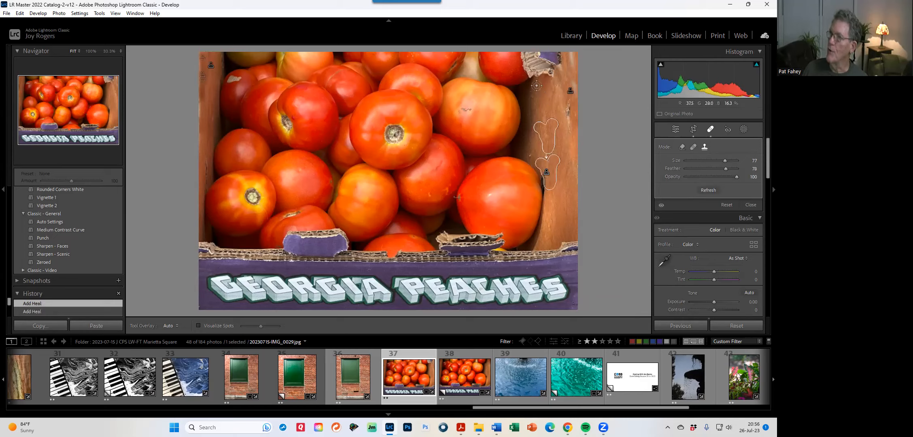
- Clone tomatoes over the torn flap in the upper-right corner, set the feather to 100, and clone over the patch's edge again
{"action": "mouse_move", "coordinate": [547, 77]}
{"action": "left_mouse_down"}
{"action": "mouse_move", "coordinate": [526, 69]}
{"action": "mouse_move", "coordinate": [520, 49]}
{"action": "mouse_move", "coordinate": [563, 56]}
{"action": "mouse_move", "coordinate": [552, 73]}
{"action": "mouse_move", "coordinate": [546, 53]}
{"action": "left_mouse_up"}
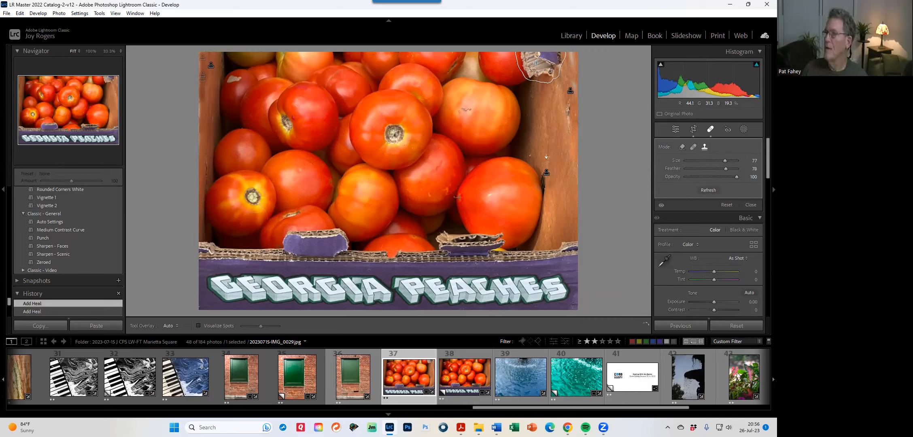
{"action": "mouse_move", "coordinate": [535, 106]}
{"action": "left_mouse_down"}
{"action": "mouse_move", "coordinate": [502, 115]}
{"action": "mouse_move", "coordinate": [472, 91]}
{"action": "mouse_move", "coordinate": [463, 66]}
{"action": "mouse_move", "coordinate": [439, 76]}
{"action": "mouse_move", "coordinate": [460, 61]}
{"action": "mouse_move", "coordinate": [457, 146]}
{"action": "mouse_move", "coordinate": [429, 203]}
{"action": "mouse_move", "coordinate": [427, 191]}
{"action": "mouse_move", "coordinate": [483, 200]}
{"action": "mouse_move", "coordinate": [358, 178]}
{"action": "mouse_move", "coordinate": [328, 157]}
{"action": "mouse_move", "coordinate": [335, 132]}
{"action": "left_mouse_up"}
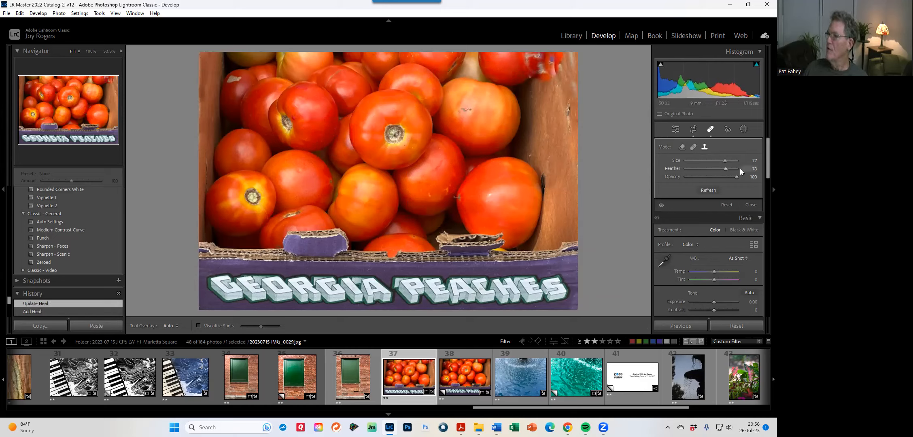
{"action": "left_click_drag", "start_coordinate": [725, 169], "coordinate": [755, 164]}
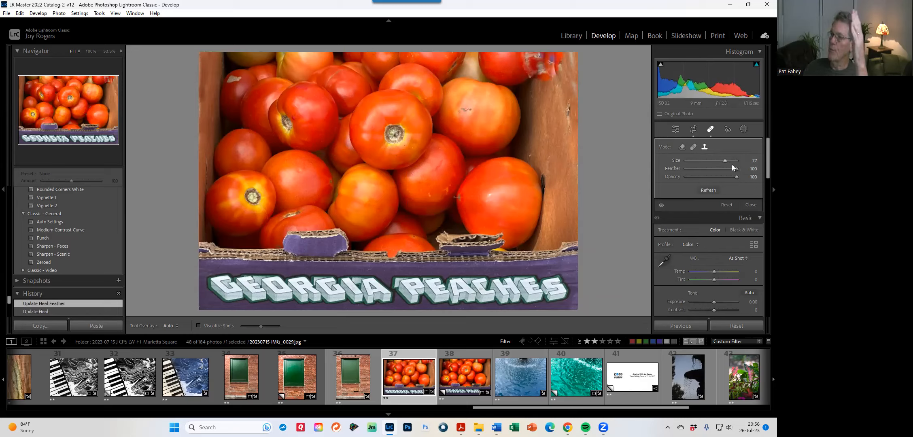
{"action": "left_click_drag", "start_coordinate": [537, 97], "coordinate": [555, 52]}
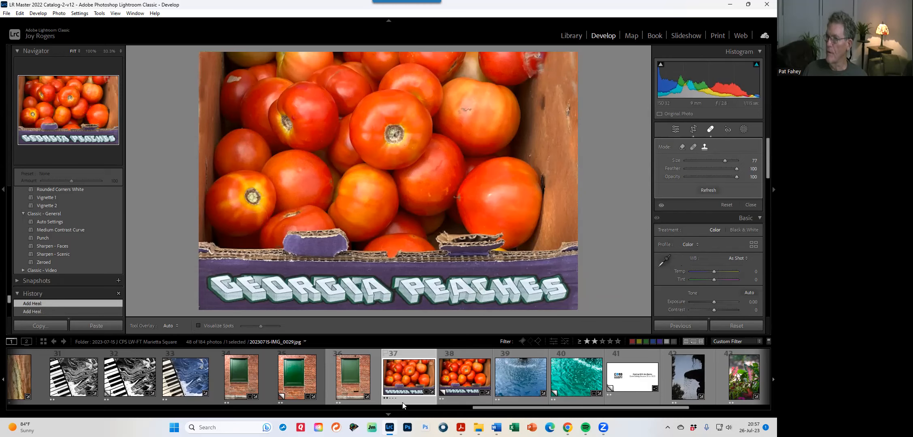
- Reset all edits on the original tomato photo, and check the options available for the reset entry in its history
{"action": "left_click", "coordinate": [742, 324]}
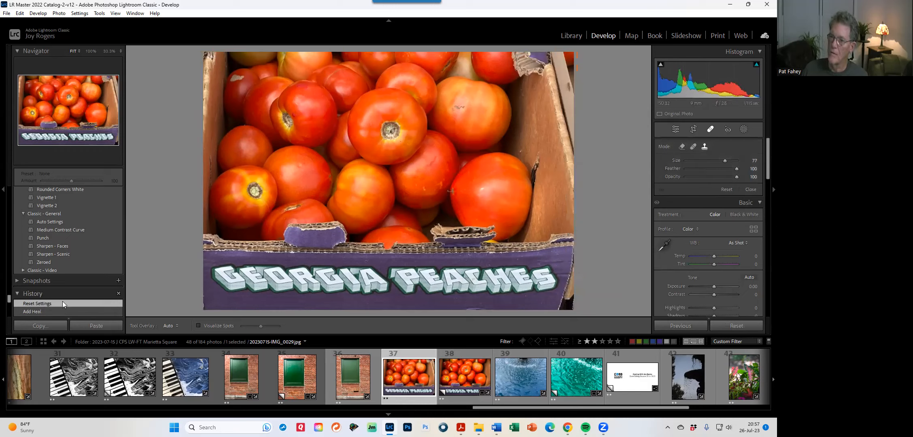
{"action": "right_click", "coordinate": [38, 303]}
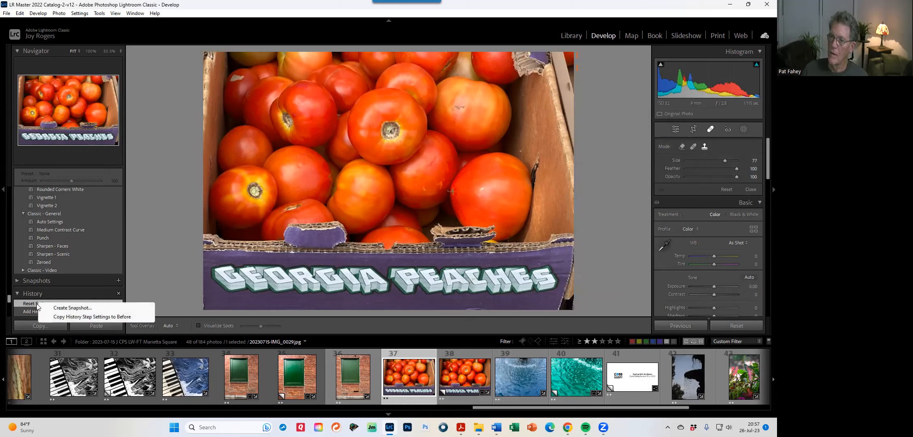
{"action": "left_click", "coordinate": [34, 303]}
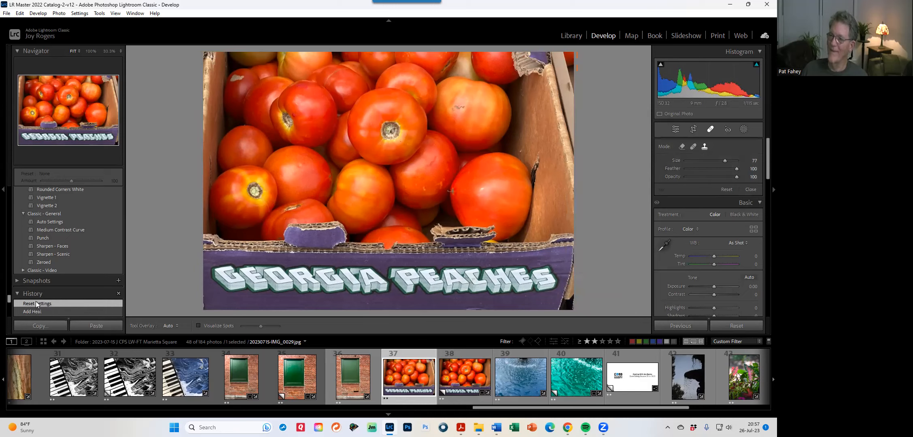
- Compare the edited virtual copy of the tomato photo with the reset original, ending on the edited copy
{"action": "left_click", "coordinate": [473, 374]}
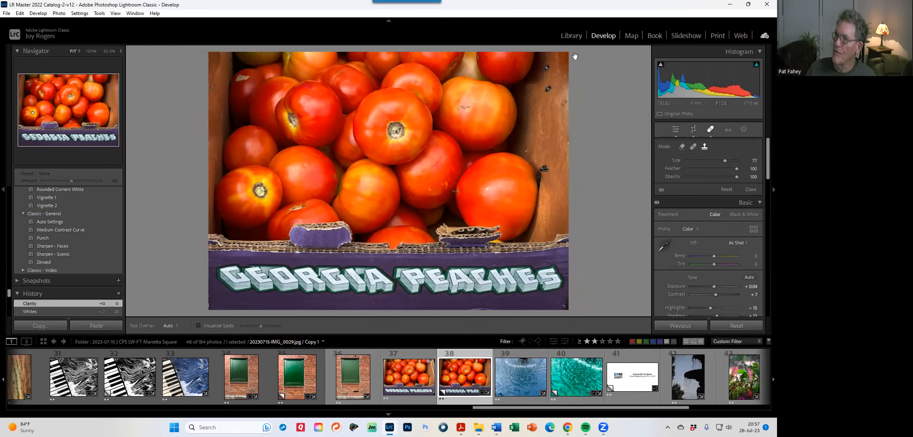
{"action": "left_click", "coordinate": [409, 368]}
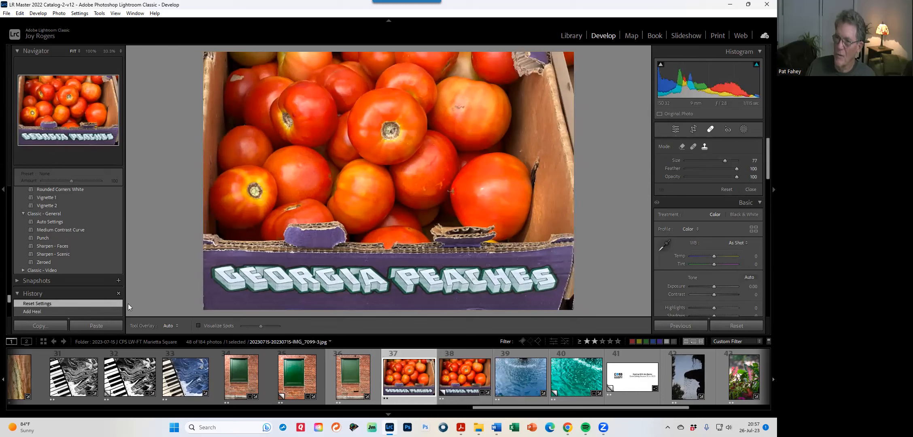
{"action": "left_click", "coordinate": [481, 372]}
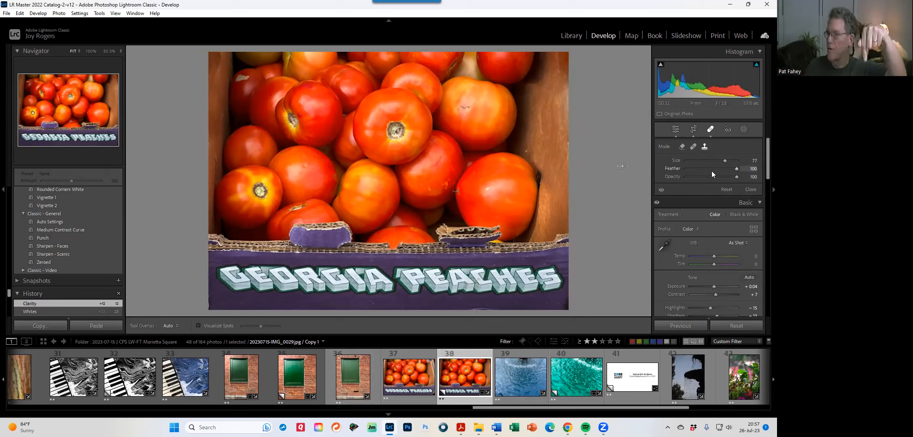
- Expand the Effects settings of the edited tomato copy and reset its post-crop vignette amount to 0
{"action": "scroll", "coordinate": [711, 170], "scroll_direction": "down", "scroll_amount": 3}
{"action": "scroll", "coordinate": [711, 170], "scroll_direction": "down", "scroll_amount": 15}
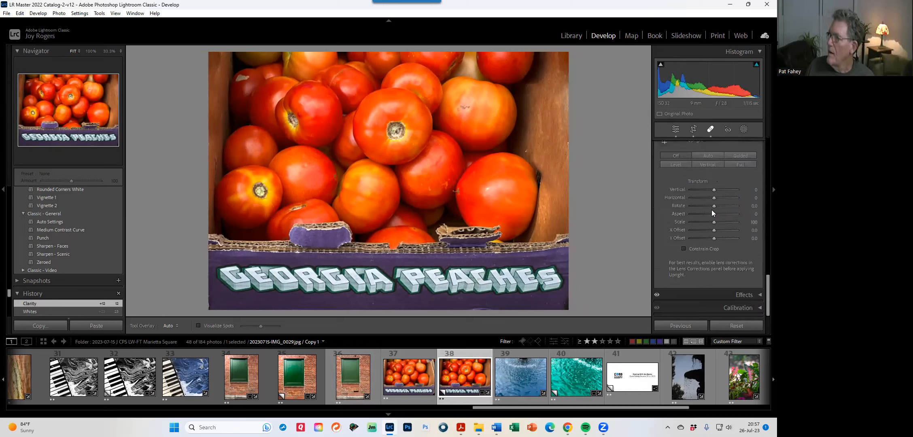
{"action": "scroll", "coordinate": [712, 207], "scroll_direction": "up", "scroll_amount": 1}
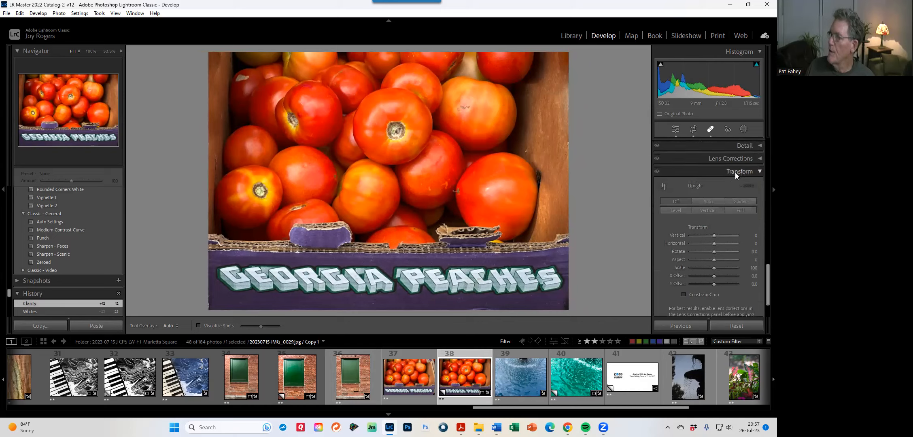
{"action": "scroll", "coordinate": [735, 173], "scroll_direction": "down", "scroll_amount": 1}
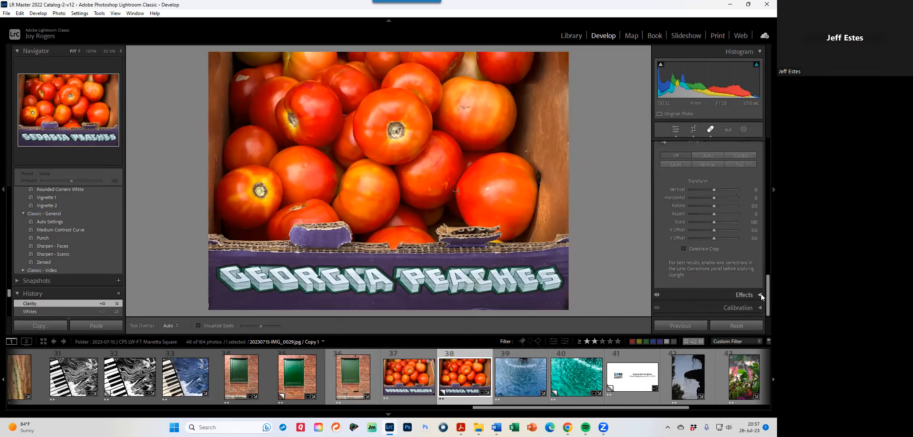
{"action": "left_click", "coordinate": [761, 294]}
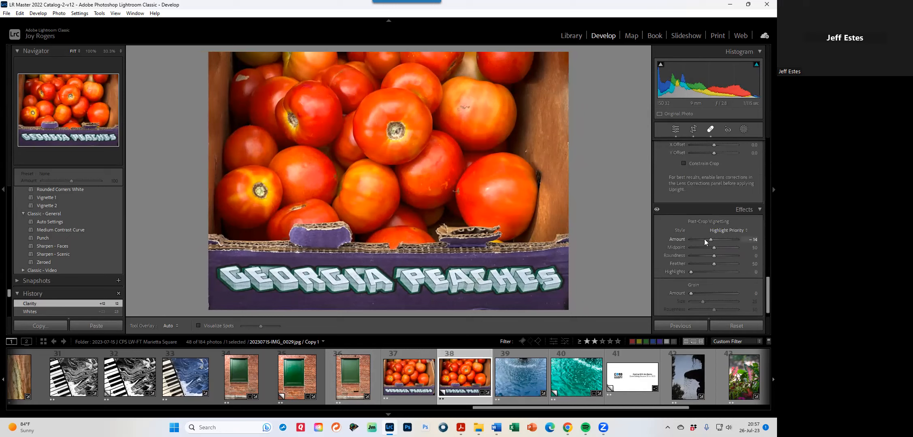
{"action": "double_click", "coordinate": [675, 240]}
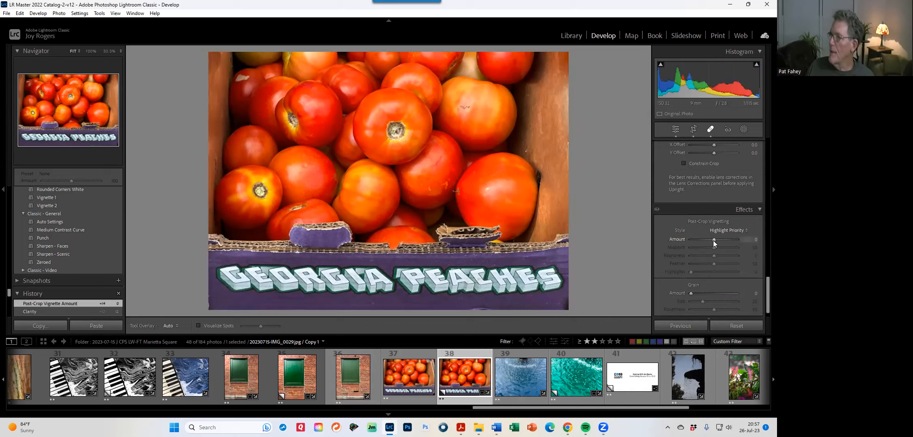
- Set the post-crop vignette amount to -12, compare it with a zero amount, and restore the -12 setting
{"action": "left_click_drag", "start_coordinate": [714, 238], "coordinate": [711, 238]}
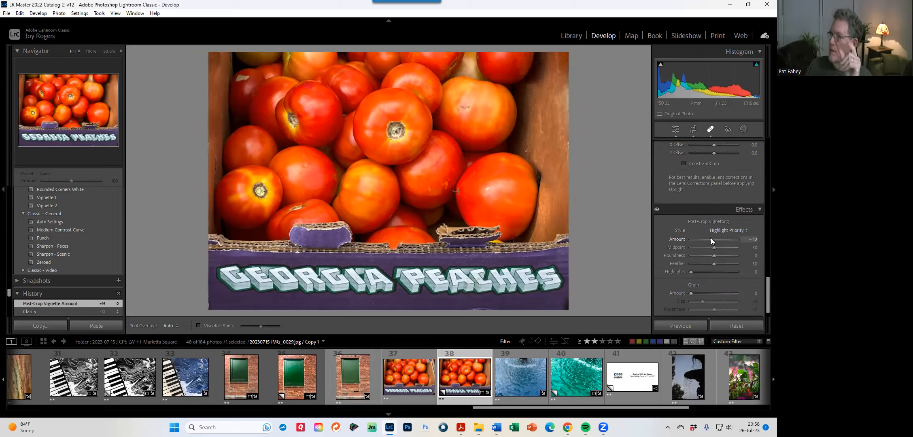
{"action": "double_click", "coordinate": [680, 239]}
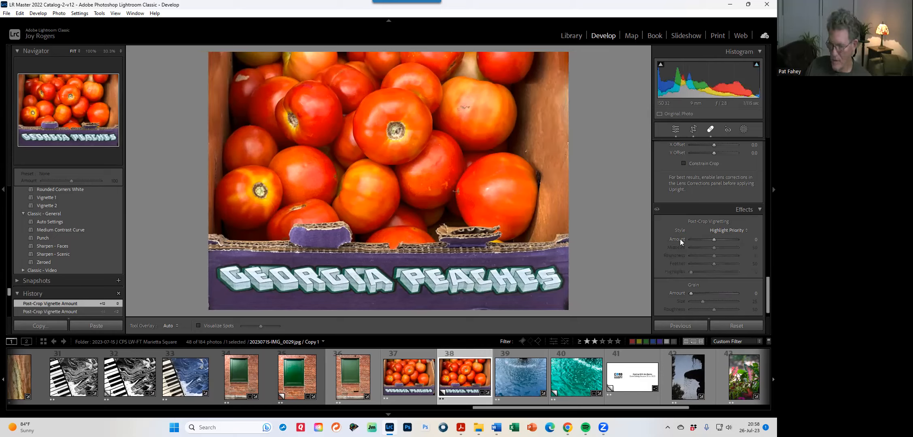
{"action": "key", "text": "ctrl+z"}
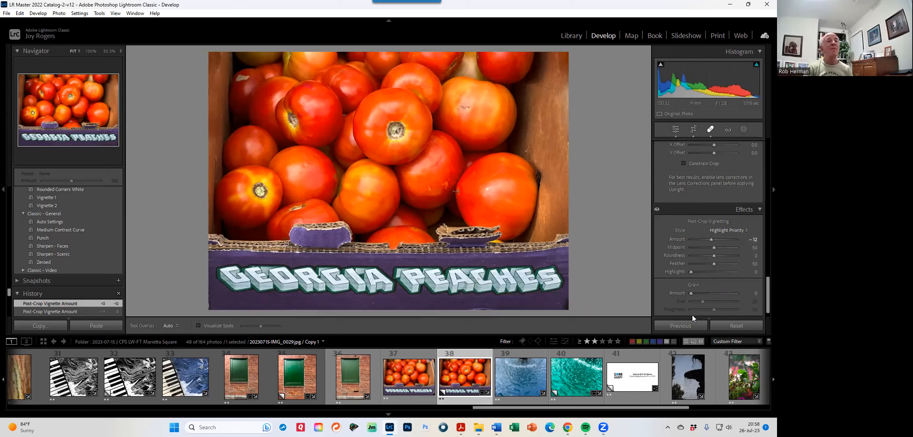
- Open the black-and-white piano keys copy, set its post-crop vignette amount to +40, and adjust the vignette midpoint
{"action": "left_click", "coordinate": [299, 379]}
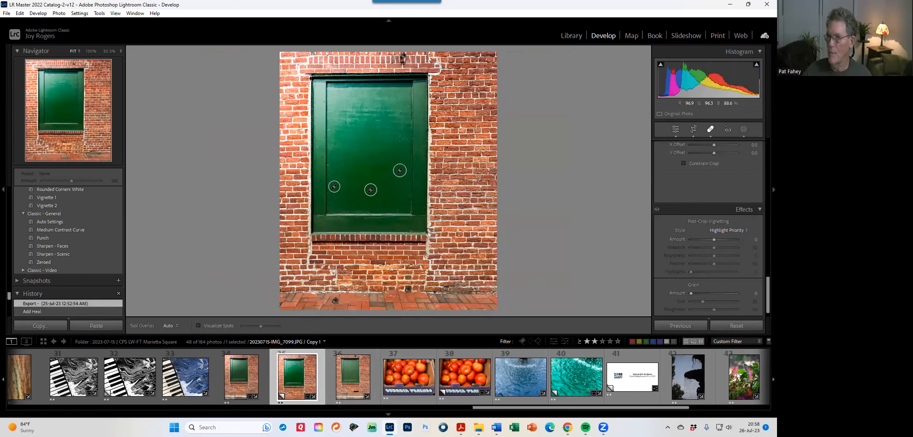
{"action": "left_click", "coordinate": [129, 390]}
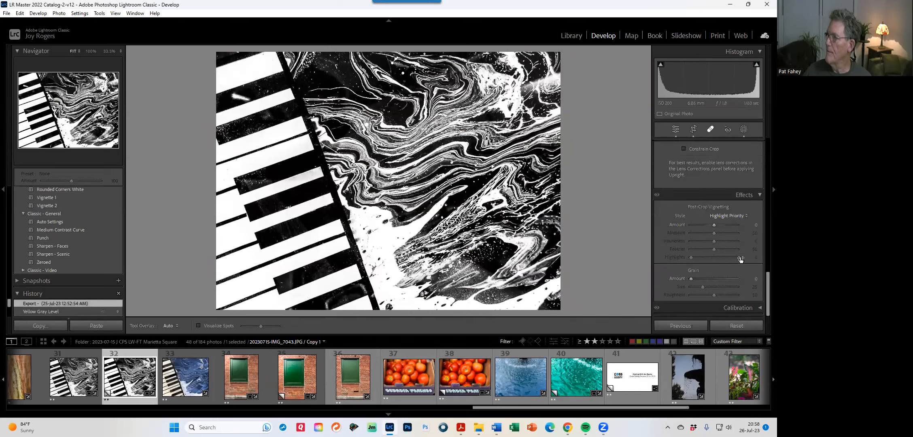
{"action": "left_click_drag", "start_coordinate": [714, 224], "coordinate": [724, 222]}
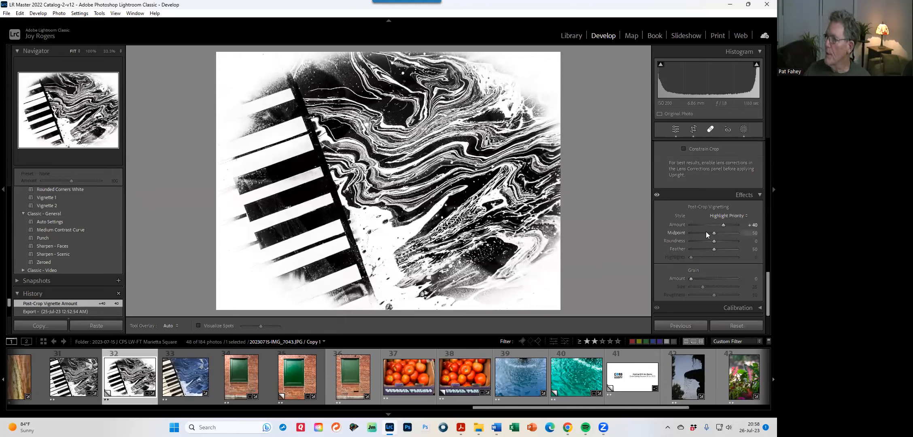
{"action": "mouse_move", "coordinate": [717, 234]}
{"action": "left_mouse_down"}
{"action": "mouse_move", "coordinate": [733, 230]}
{"action": "mouse_move", "coordinate": [717, 229]}
{"action": "left_mouse_up"}
- Open the original blue fountain water photo, leave the healing tool, and examine its Basic, HSL, Transform and Effects settings
{"action": "left_click", "coordinate": [530, 376]}
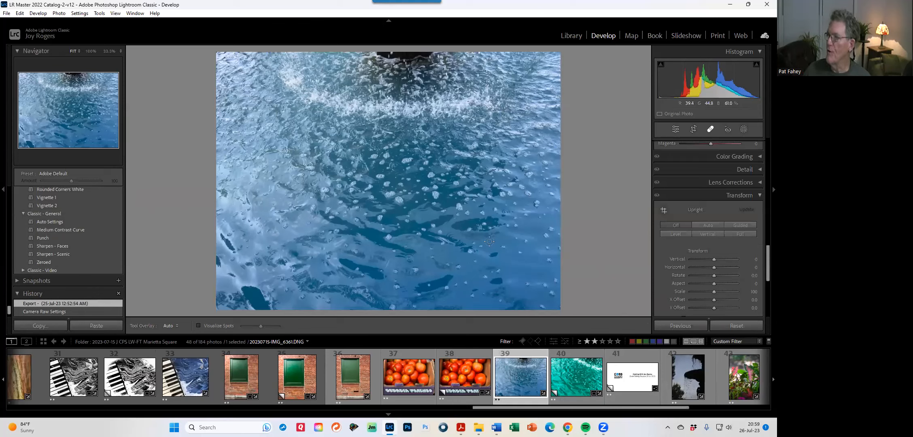
{"action": "left_click", "coordinate": [711, 129]}
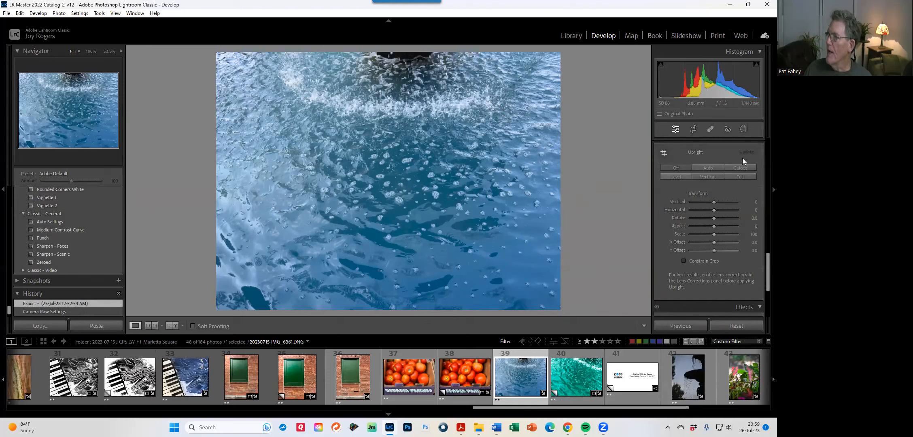
{"action": "scroll", "coordinate": [743, 158], "scroll_direction": "up", "scroll_amount": 5}
{"action": "scroll", "coordinate": [758, 149], "scroll_direction": "up", "scroll_amount": 3}
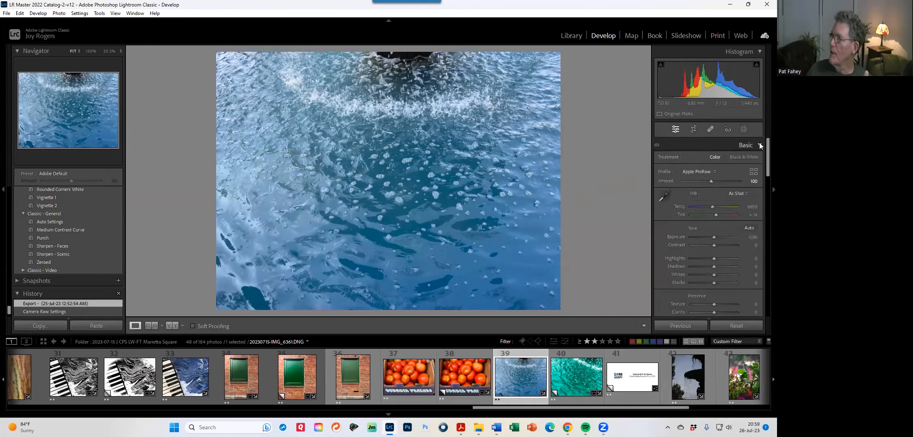
{"action": "scroll", "coordinate": [722, 214], "scroll_direction": "down", "scroll_amount": 5}
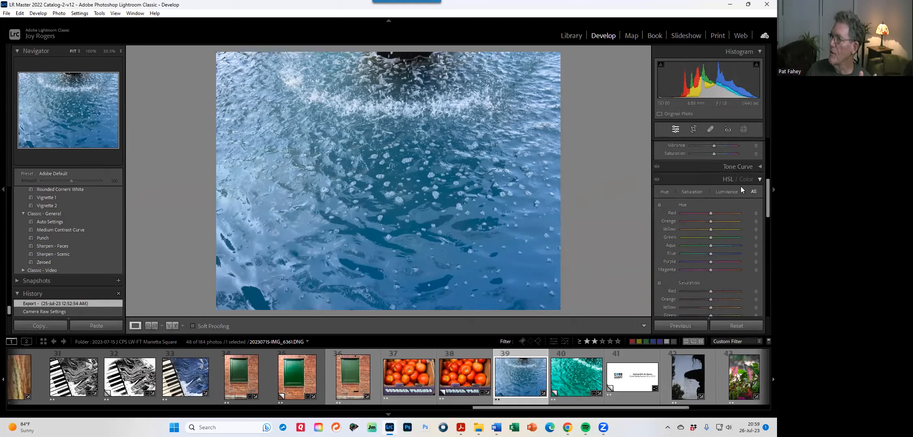
{"action": "scroll", "coordinate": [720, 241], "scroll_direction": "down", "scroll_amount": 8}
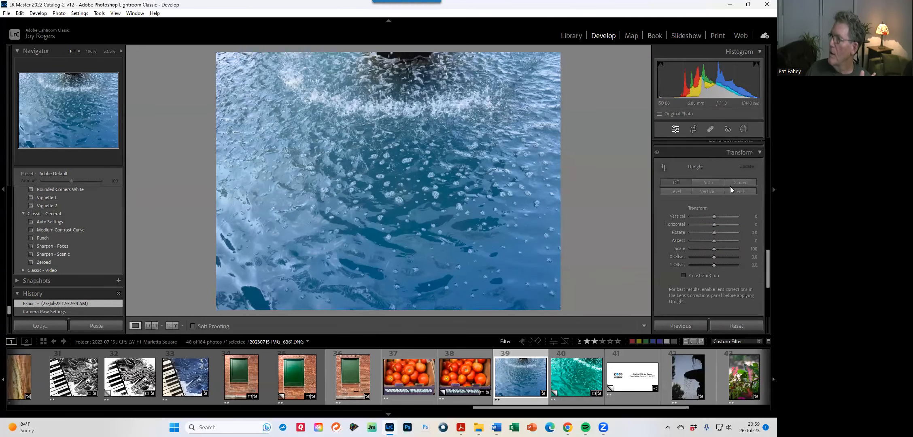
{"action": "scroll", "coordinate": [715, 262], "scroll_direction": "down", "scroll_amount": 3}
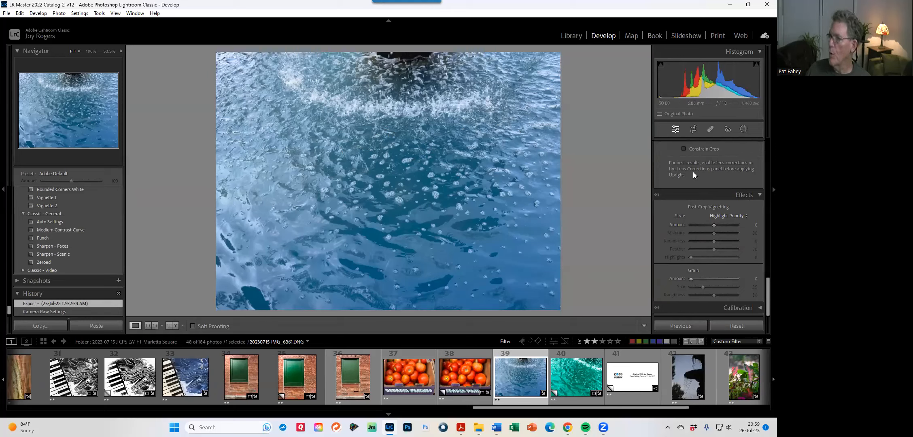
{"action": "scroll", "coordinate": [693, 172], "scroll_direction": "up", "scroll_amount": 3}
{"action": "scroll", "coordinate": [693, 175], "scroll_direction": "up", "scroll_amount": 5}
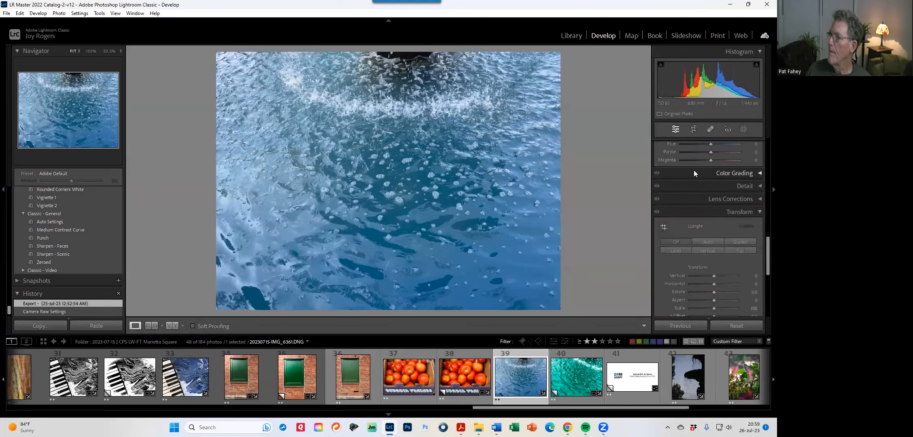
{"action": "scroll", "coordinate": [695, 170], "scroll_direction": "up", "scroll_amount": 5}
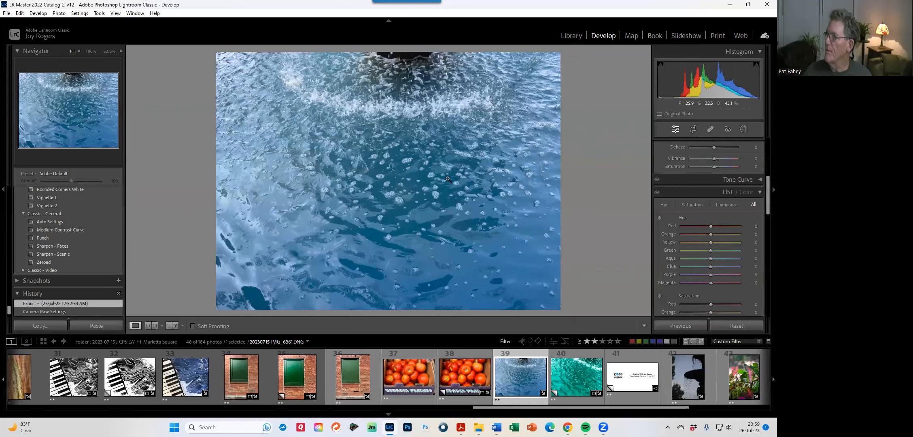
{"action": "scroll", "coordinate": [688, 297], "scroll_direction": "down", "scroll_amount": 4}
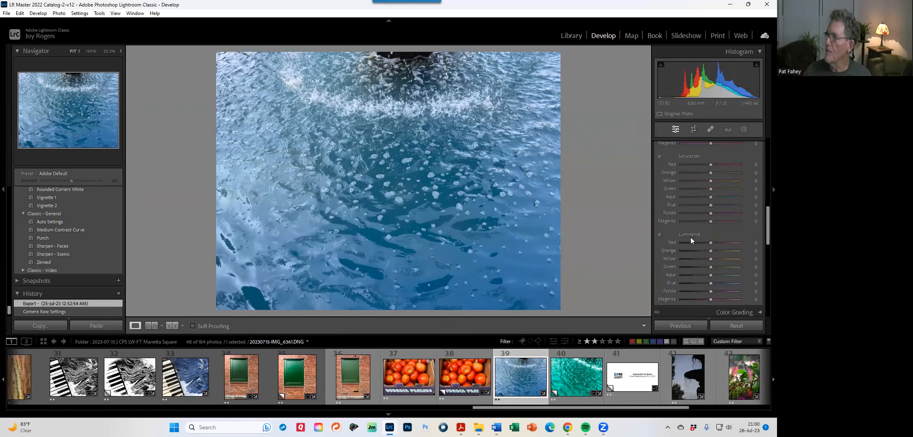
{"action": "scroll", "coordinate": [690, 237], "scroll_direction": "up", "scroll_amount": 4}
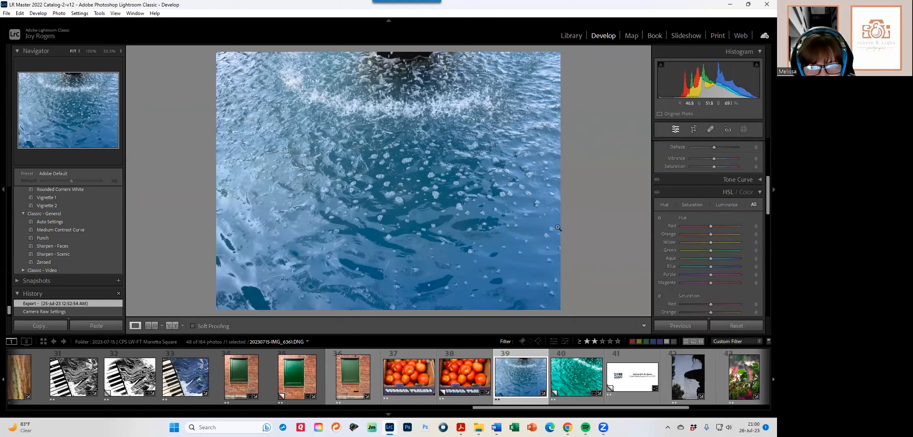
- Set the aqua hue of the blue water photo to +5 and its blue saturation to +31
{"action": "left_click_drag", "start_coordinate": [712, 258], "coordinate": [730, 259]}
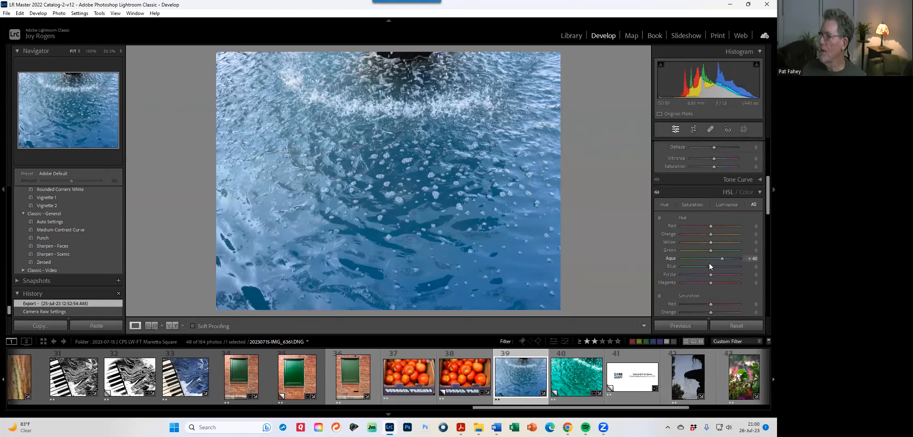
{"action": "left_click", "coordinate": [722, 263]}
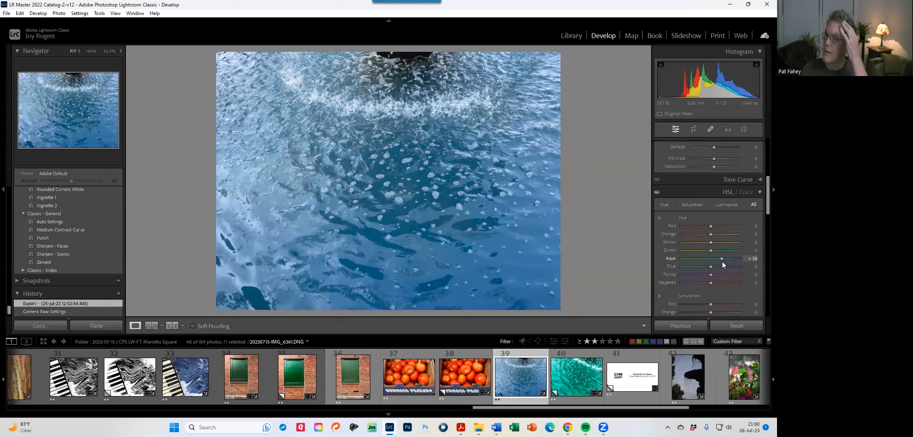
{"action": "left_click_drag", "start_coordinate": [722, 262], "coordinate": [713, 258]}
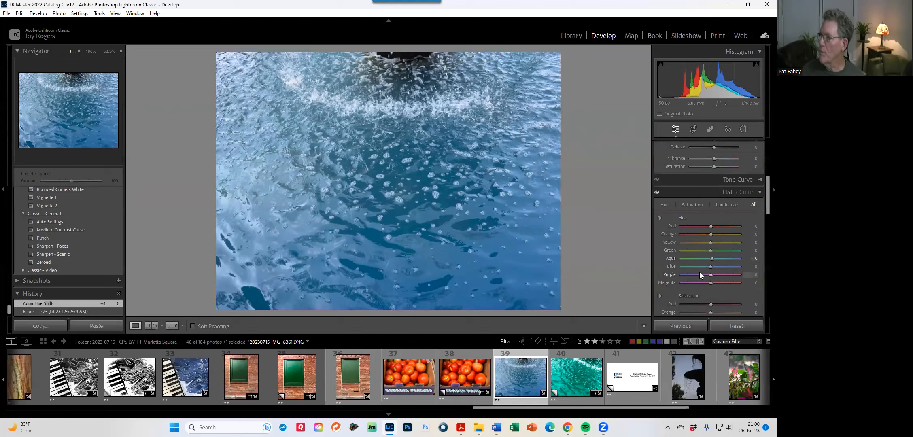
{"action": "scroll", "coordinate": [697, 281], "scroll_direction": "down", "scroll_amount": 3}
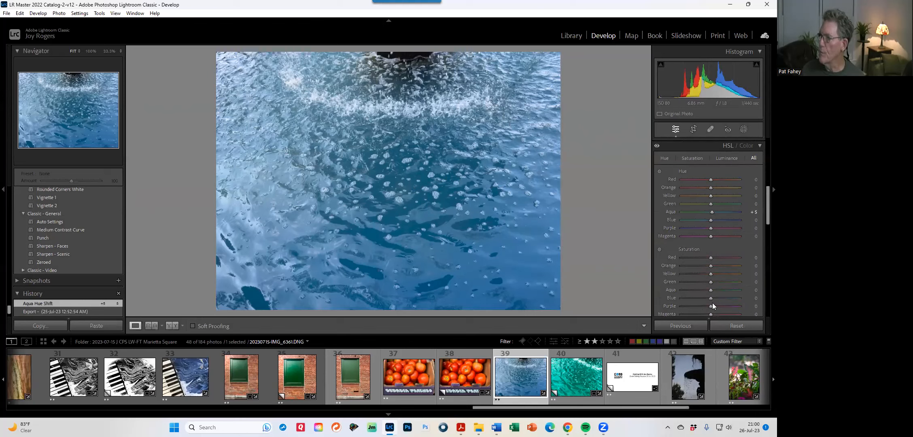
{"action": "mouse_move", "coordinate": [710, 296]}
{"action": "left_mouse_down"}
{"action": "mouse_move", "coordinate": [745, 294]}
{"action": "mouse_move", "coordinate": [707, 293]}
{"action": "mouse_move", "coordinate": [726, 292]}
{"action": "mouse_move", "coordinate": [719, 299]}
{"action": "left_mouse_up"}
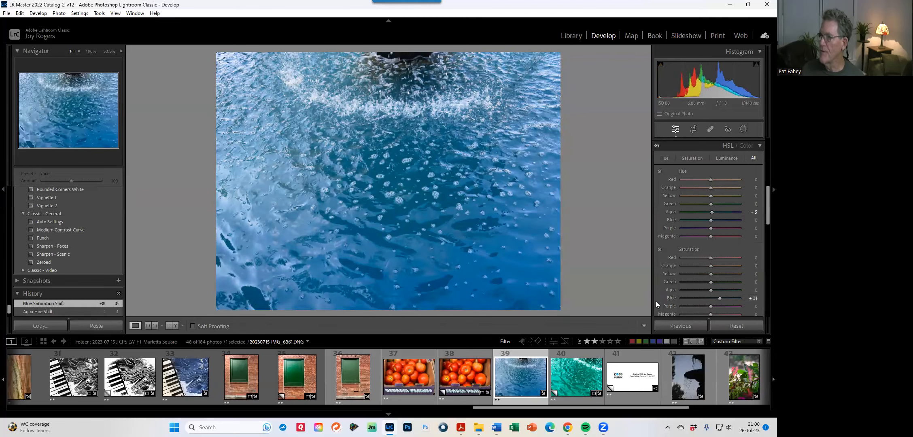
- Raise the water's blue saturation to +100 with the targeted saturation adjustment directly on the photo, and shift the green hue to -44
{"action": "left_click", "coordinate": [660, 250]}
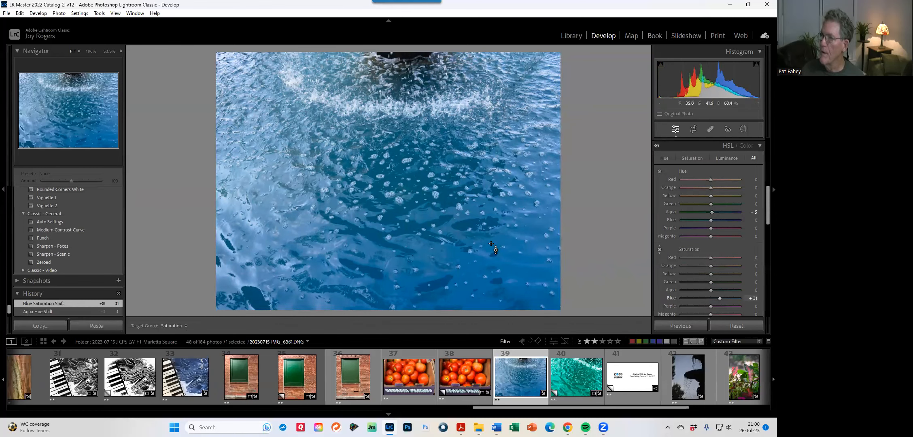
{"action": "left_click_drag", "start_coordinate": [389, 227], "coordinate": [389, 187]}
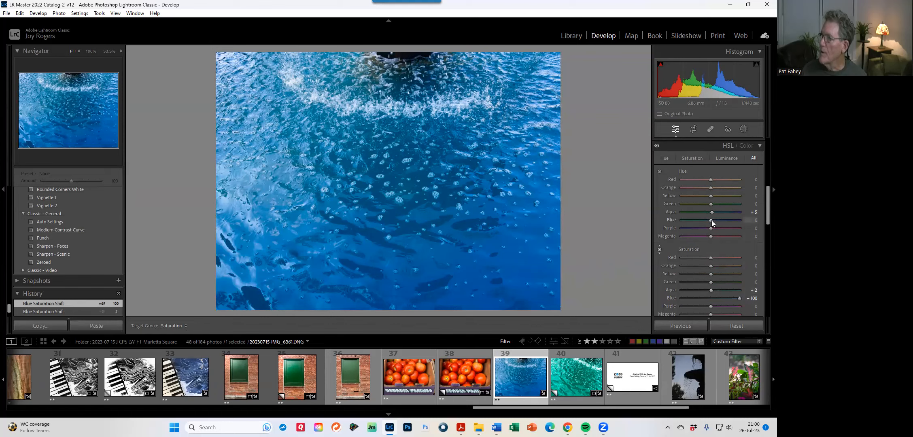
{"action": "left_click_drag", "start_coordinate": [711, 218], "coordinate": [698, 206]}
- Try a green hue of -12 and reset the blue and aqua saturation and the green and aqua hue to 0
{"action": "double_click", "coordinate": [669, 298]}
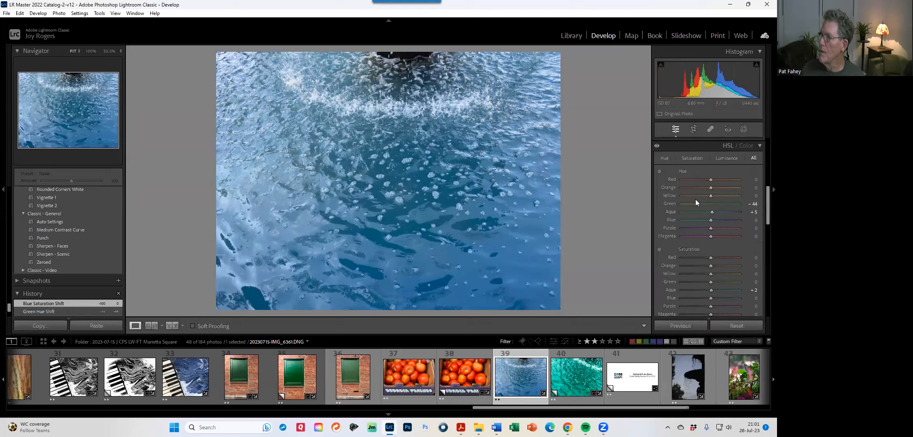
{"action": "left_click_drag", "start_coordinate": [743, 204], "coordinate": [707, 205]}
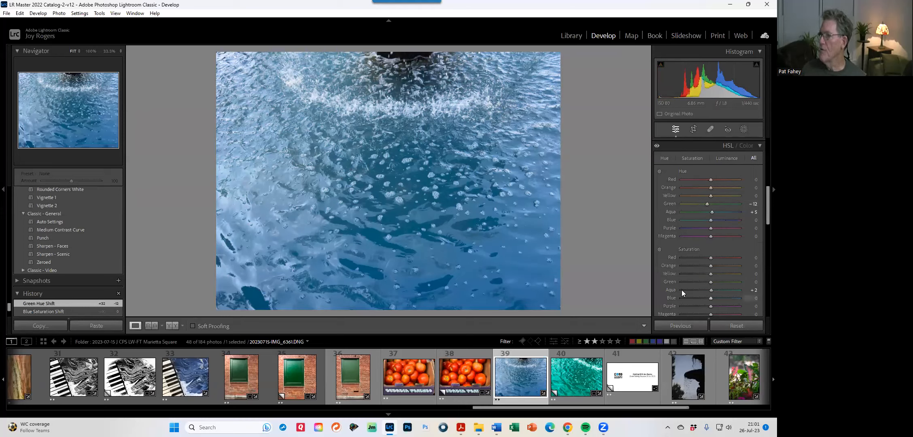
{"action": "double_click", "coordinate": [672, 289]}
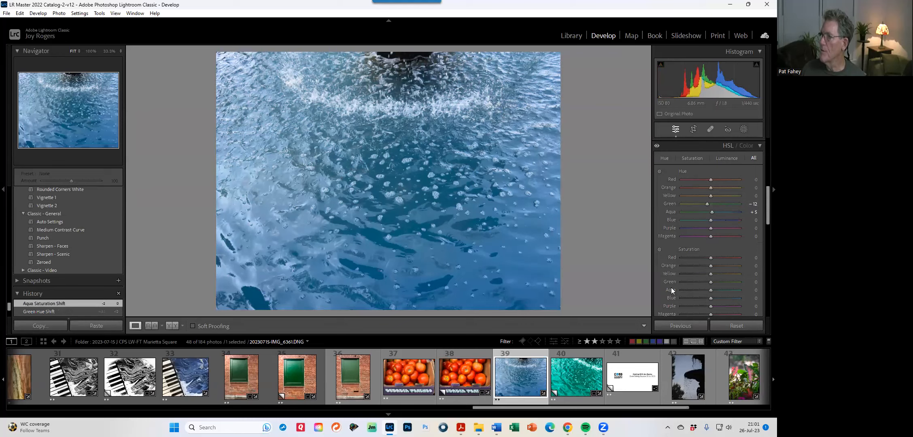
{"action": "double_click", "coordinate": [676, 204]}
{"action": "double_click", "coordinate": [668, 211]}
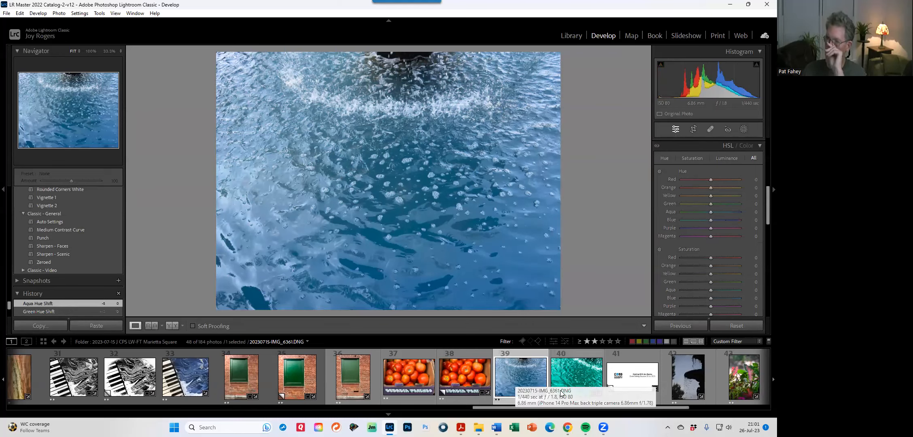
- View the teal copy of the water photo, and switch to Word to read through the maximized session notes on each photo's edits
{"action": "left_click", "coordinate": [580, 383]}
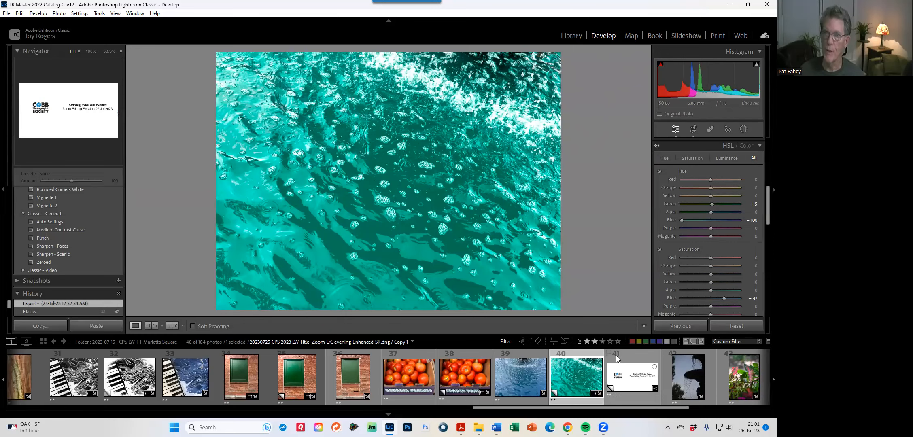
{"action": "key", "text": "alt+Tab"}
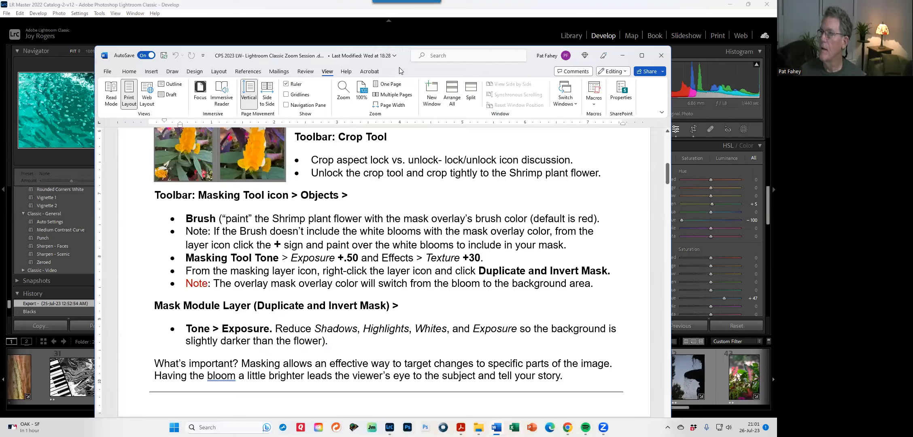
{"action": "double_click", "coordinate": [403, 73]}
{"action": "scroll", "coordinate": [385, 302], "scroll_direction": "down", "scroll_amount": 15}
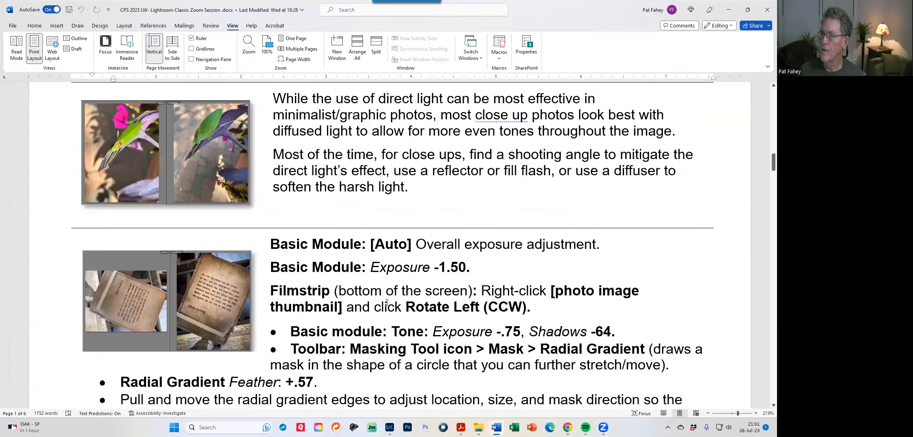
{"action": "scroll", "coordinate": [386, 302], "scroll_direction": "down", "scroll_amount": 3}
{"action": "scroll", "coordinate": [385, 302], "scroll_direction": "up", "scroll_amount": 3}
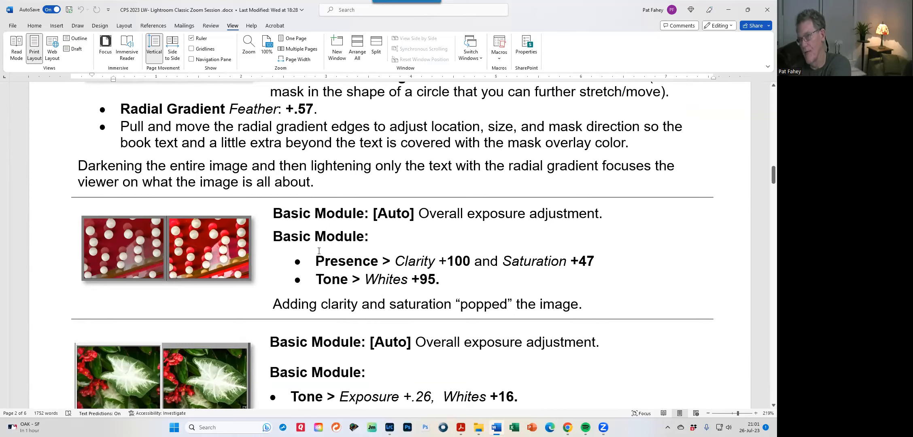
{"action": "left_click", "coordinate": [443, 278]}
{"action": "scroll", "coordinate": [444, 278], "scroll_direction": "down", "scroll_amount": 3}
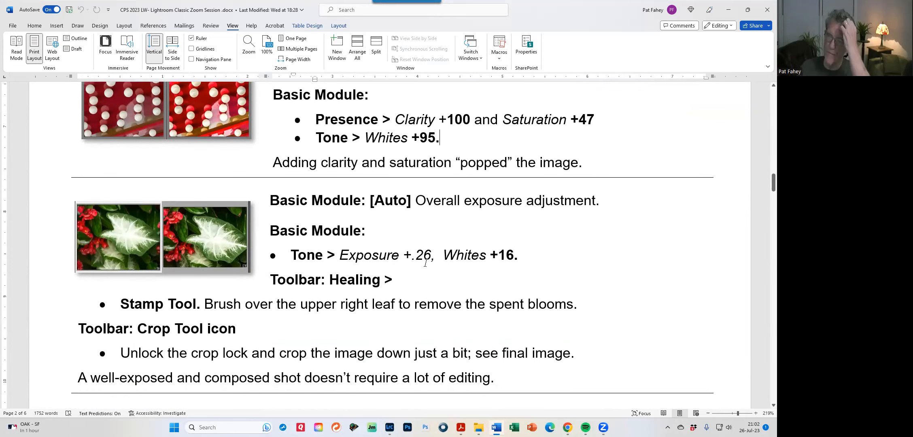
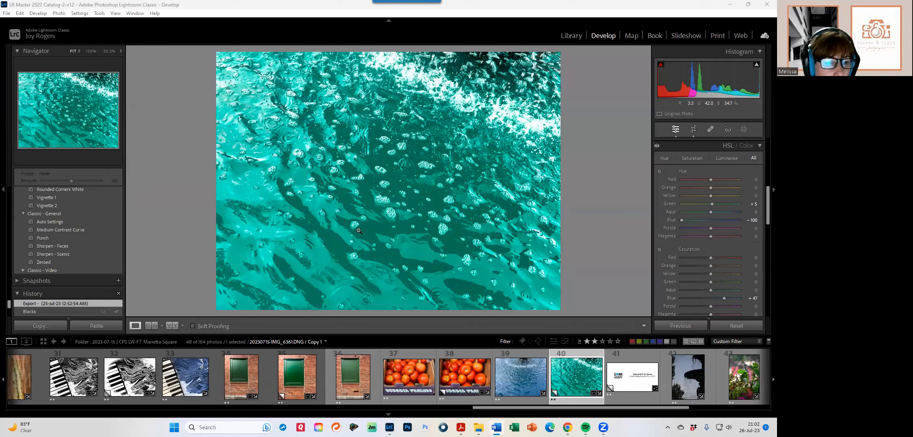
- Return to Lightroom Classic, browse and collapse the presets, and expand the full edit history of the teal water copy
{"action": "left_click", "coordinate": [17, 294]}
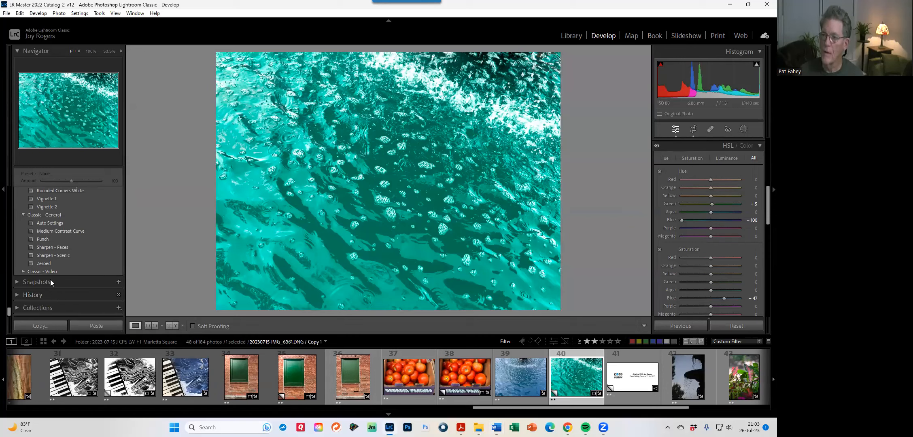
{"action": "scroll", "coordinate": [49, 254], "scroll_direction": "down", "scroll_amount": 10}
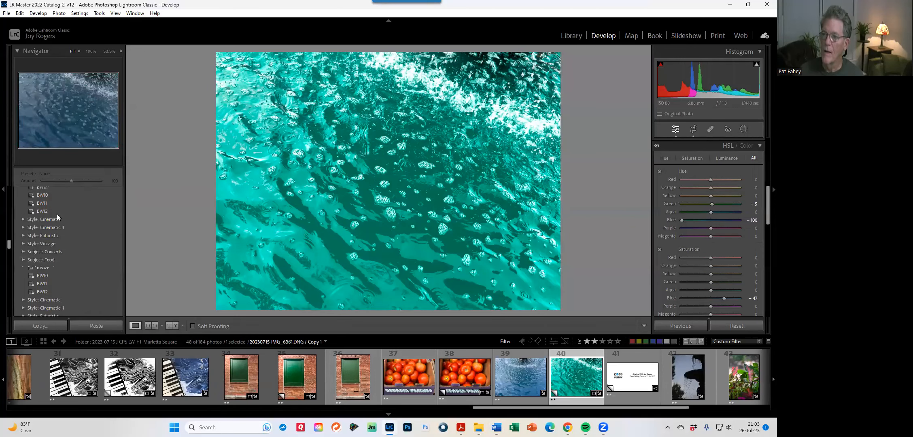
{"action": "scroll", "coordinate": [56, 216], "scroll_direction": "up", "scroll_amount": 20}
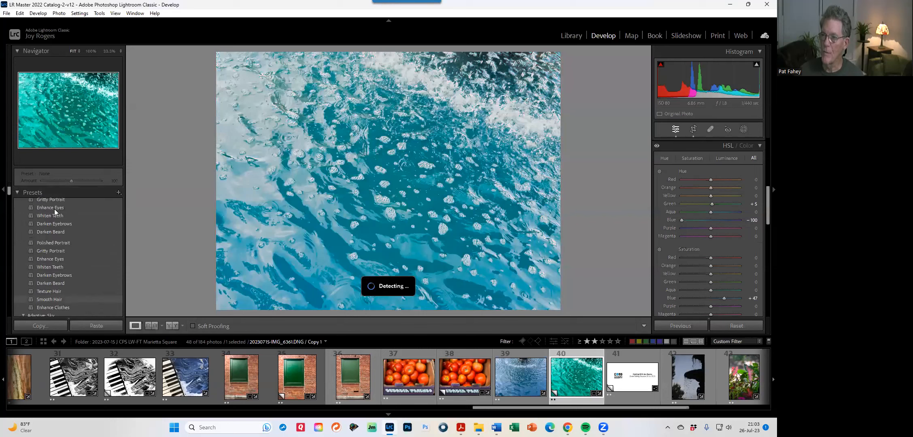
{"action": "left_click", "coordinate": [17, 192]}
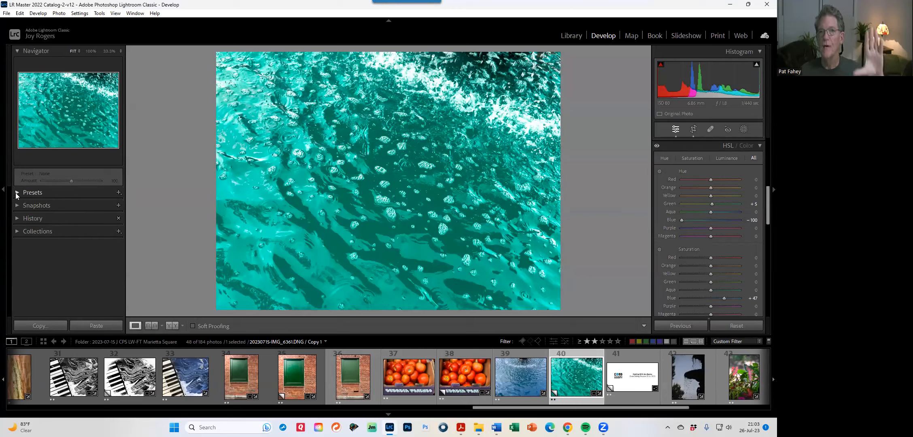
{"action": "left_click", "coordinate": [17, 219]}
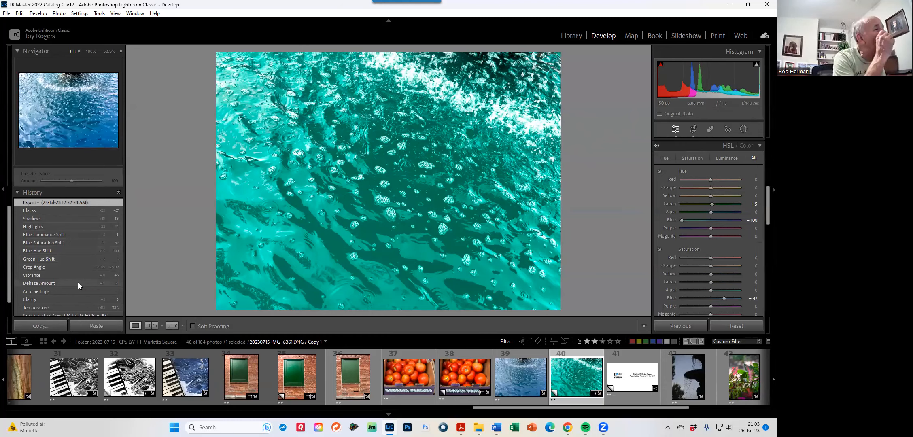
- Step the teal water copy through its Create Virtual Copy, Green Hue Shift, Blue Luminance Shift and Shadows history states
{"action": "scroll", "coordinate": [77, 282], "scroll_direction": "down", "scroll_amount": 1}
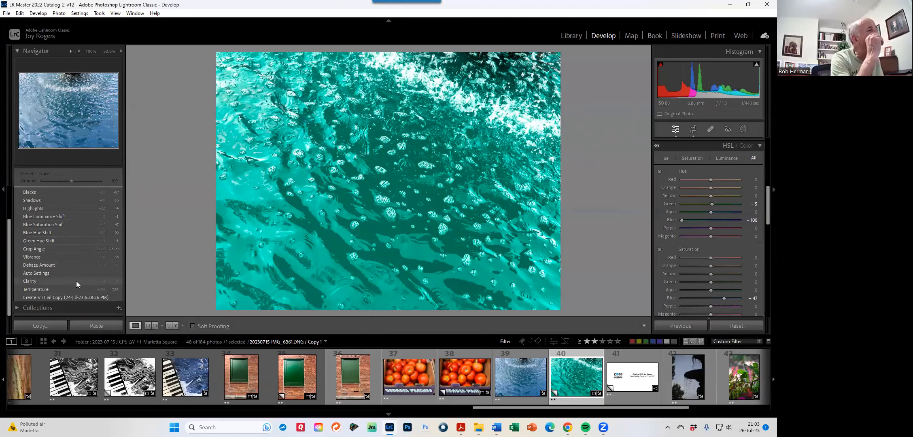
{"action": "left_click", "coordinate": [60, 296]}
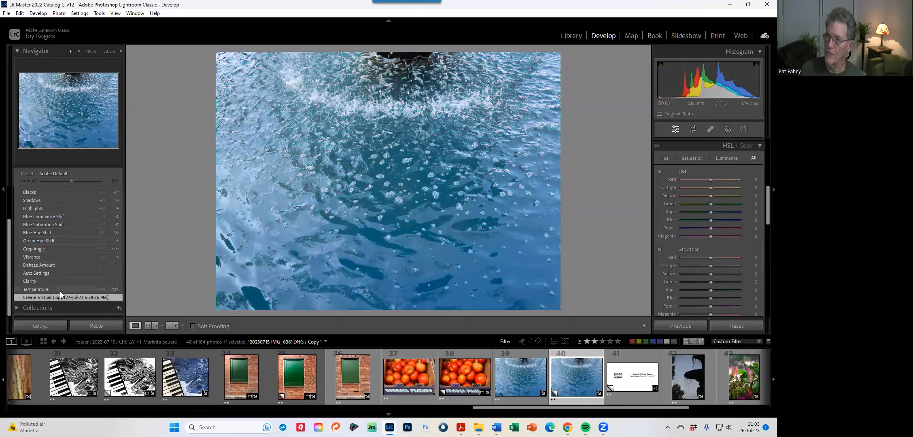
{"action": "scroll", "coordinate": [58, 268], "scroll_direction": "up", "scroll_amount": 1}
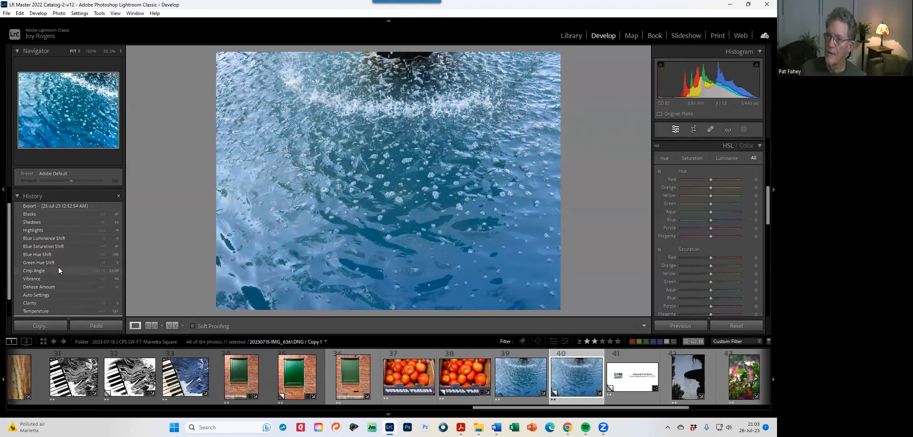
{"action": "scroll", "coordinate": [58, 260], "scroll_direction": "down", "scroll_amount": 1}
{"action": "left_click", "coordinate": [60, 248]}
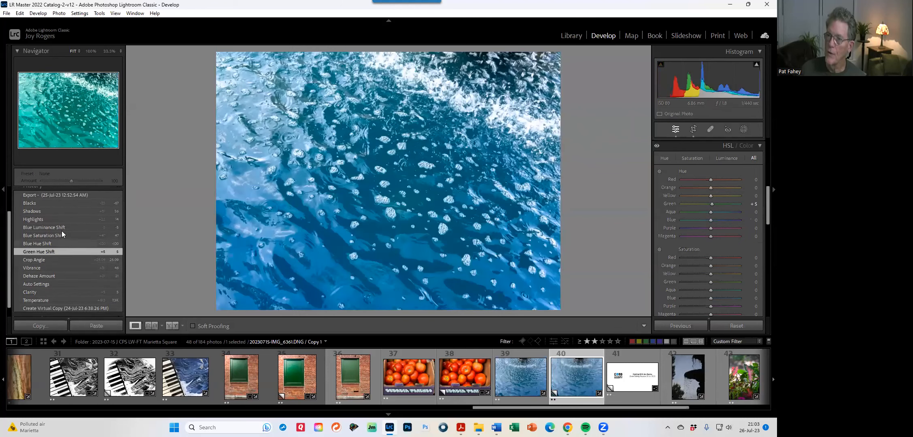
{"action": "left_click", "coordinate": [64, 229]}
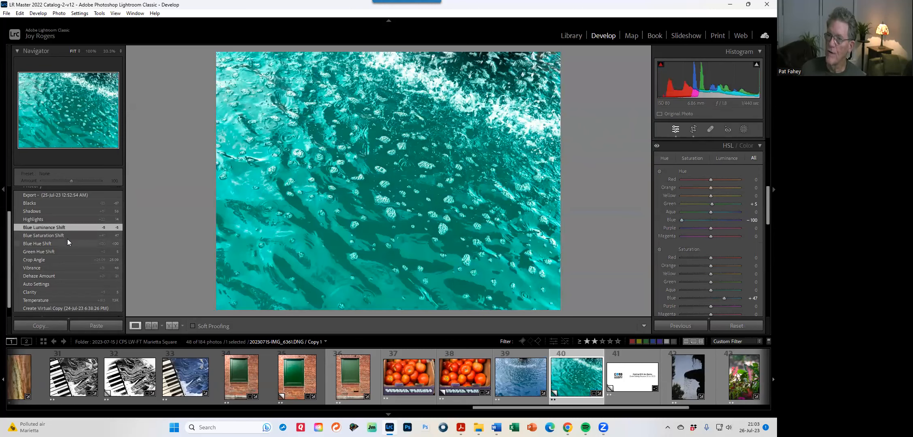
{"action": "scroll", "coordinate": [65, 239], "scroll_direction": "up", "scroll_amount": 2}
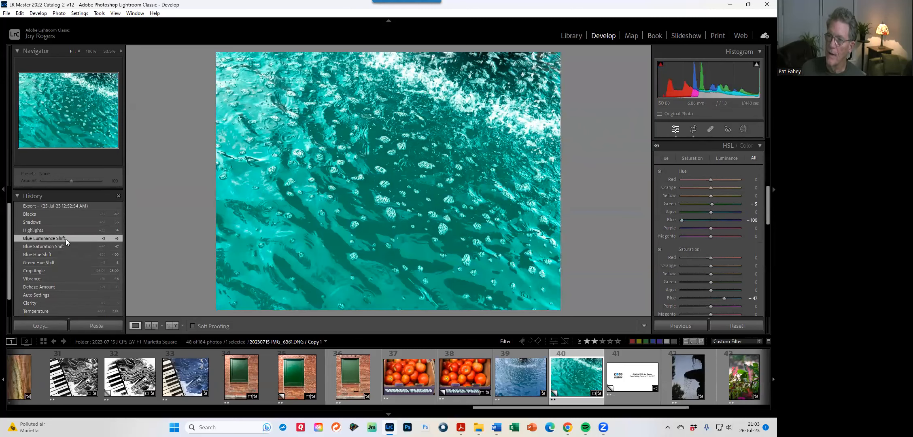
{"action": "left_click", "coordinate": [68, 234]}
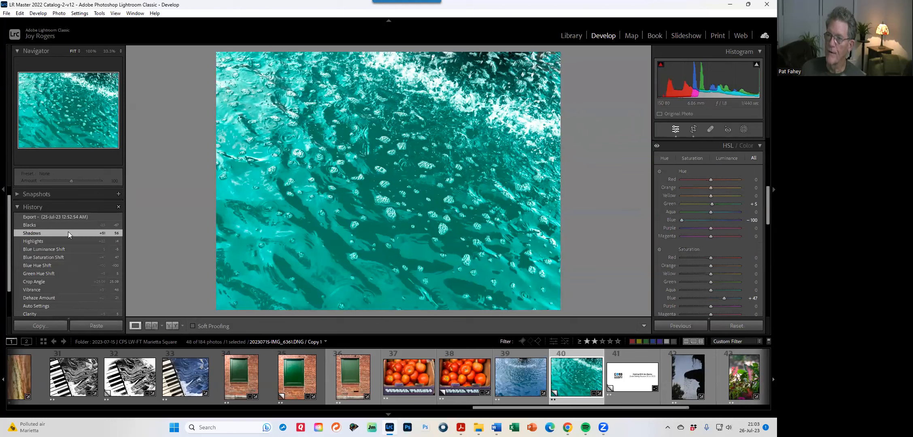
{"action": "scroll", "coordinate": [68, 236], "scroll_direction": "up", "scroll_amount": 1}
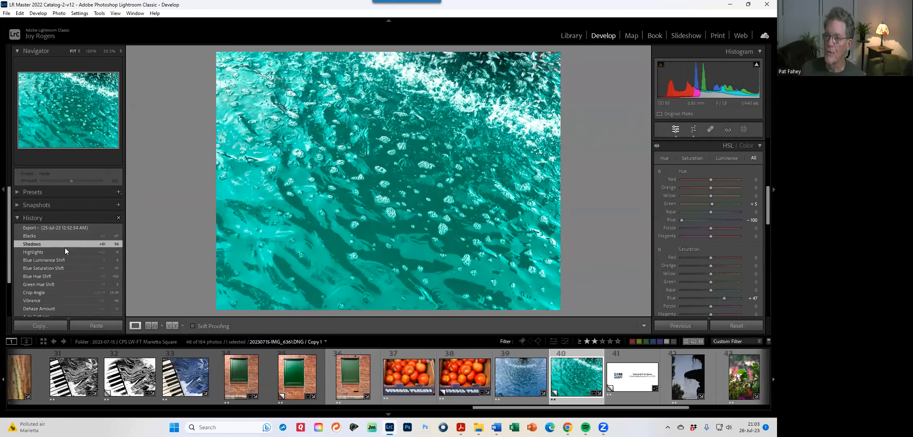
- Return the water copy to its Green Hue Shift history state, view the options for that state, and collapse the edit history
{"action": "left_click", "coordinate": [61, 285]}
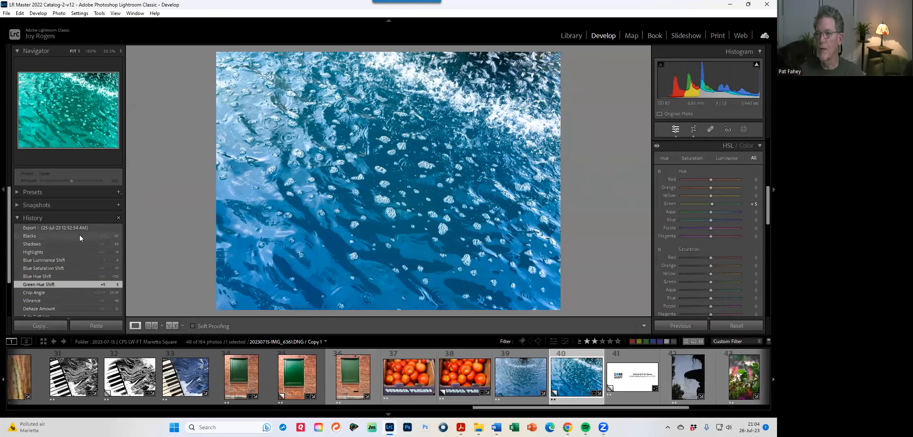
{"action": "right_click", "coordinate": [76, 284]}
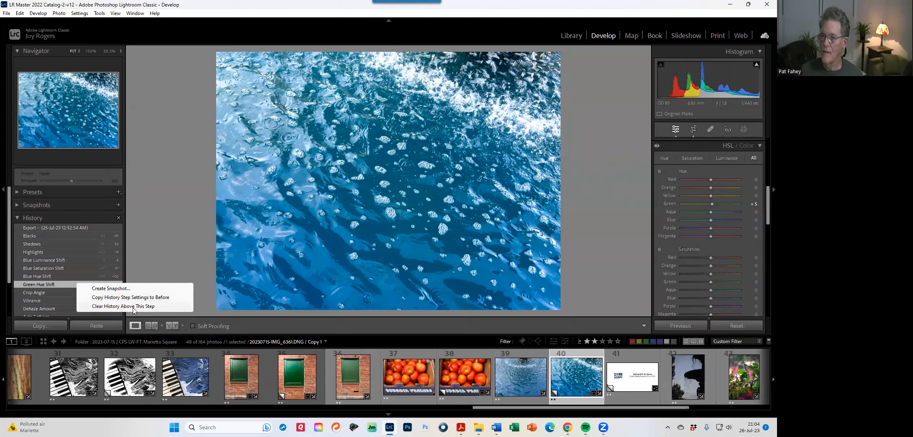
{"action": "left_click", "coordinate": [163, 243]}
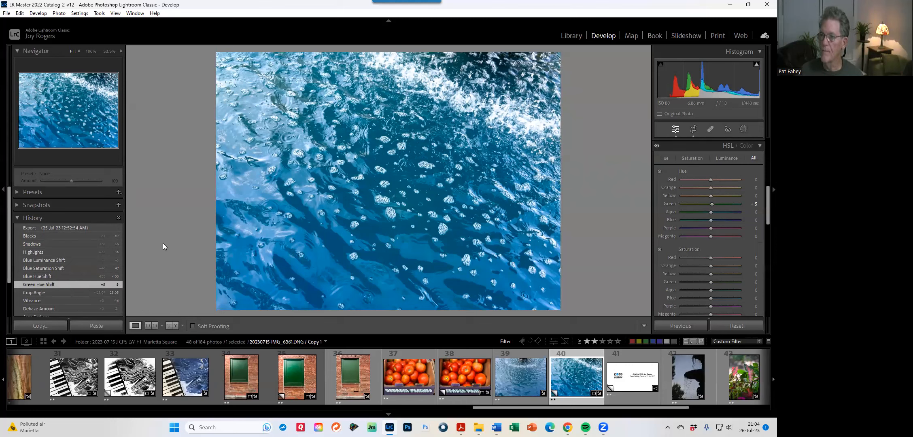
{"action": "left_click", "coordinate": [17, 218]}
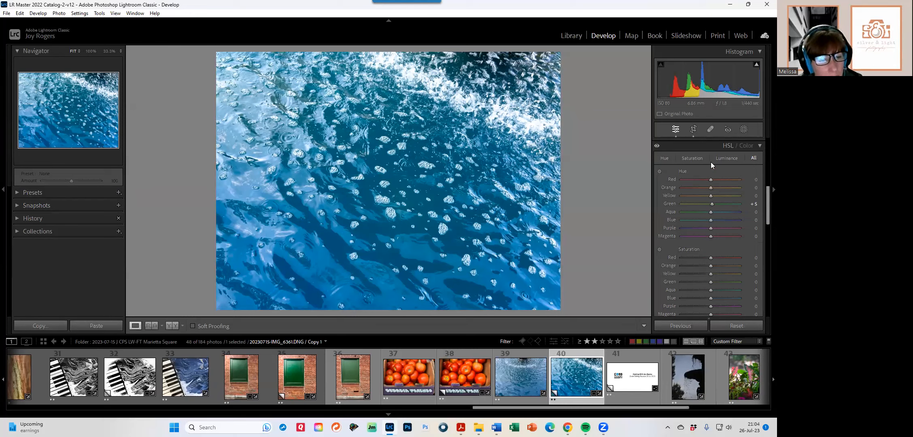
- Open the original tomato crate photo and mask the large central tomato with an Objects mask
{"action": "left_click", "coordinate": [744, 130]}
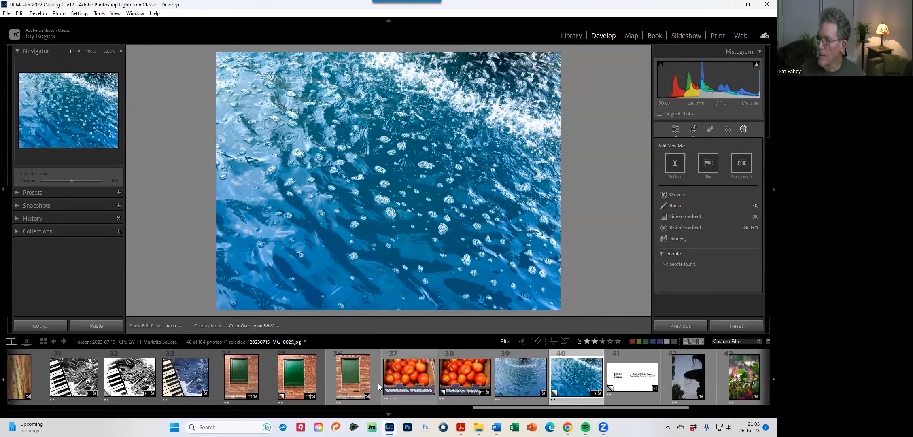
{"action": "left_click", "coordinate": [410, 373]}
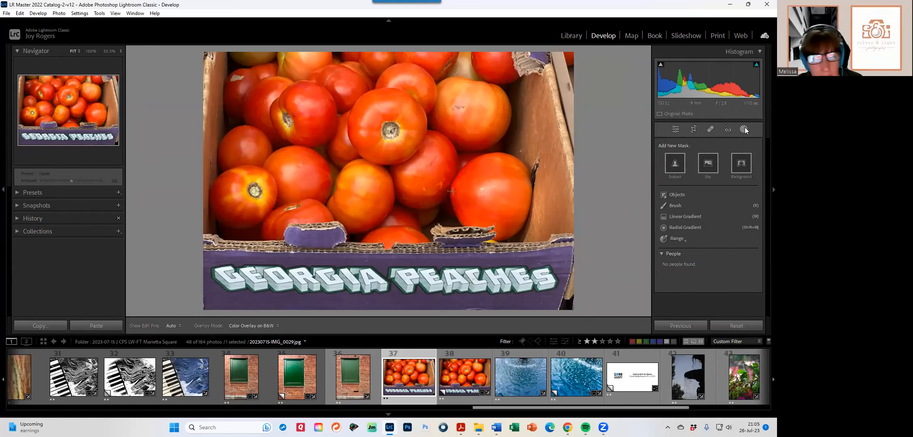
{"action": "left_click", "coordinate": [678, 194]}
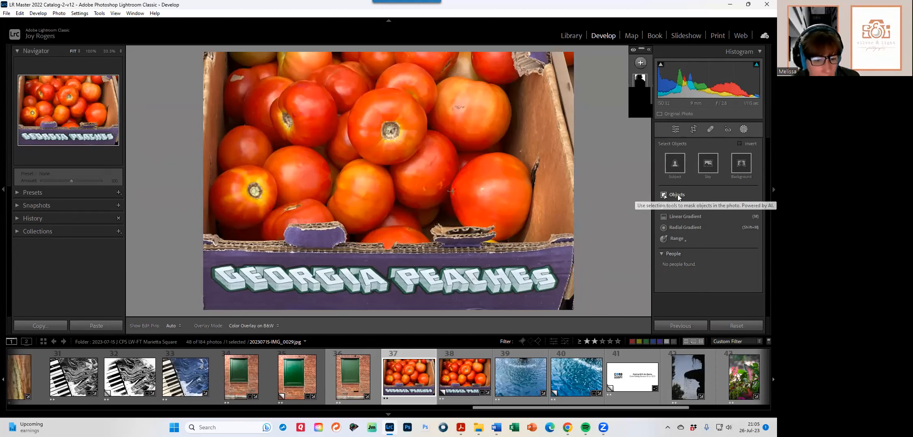
{"action": "mouse_move", "coordinate": [369, 97]}
{"action": "left_mouse_down"}
{"action": "mouse_move", "coordinate": [408, 103]}
{"action": "mouse_move", "coordinate": [417, 137]}
{"action": "mouse_move", "coordinate": [387, 154]}
{"action": "mouse_move", "coordinate": [363, 144]}
{"action": "mouse_move", "coordinate": [359, 109]}
{"action": "mouse_move", "coordinate": [382, 96]}
{"action": "mouse_move", "coordinate": [401, 135]}
{"action": "mouse_move", "coordinate": [381, 114]}
{"action": "mouse_move", "coordinate": [371, 131]}
{"action": "mouse_move", "coordinate": [402, 140]}
{"action": "left_mouse_up"}
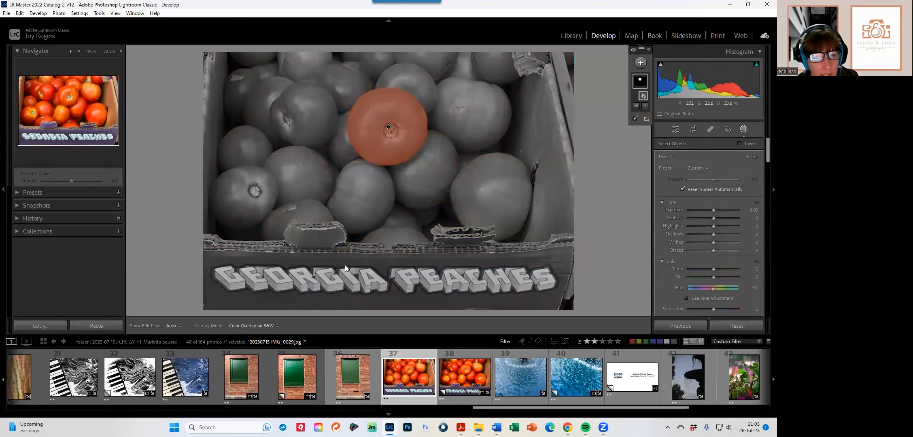
- Set the clarity of the tomato mask to -9 and leave masking
{"action": "scroll", "coordinate": [690, 242], "scroll_direction": "down", "scroll_amount": 3}
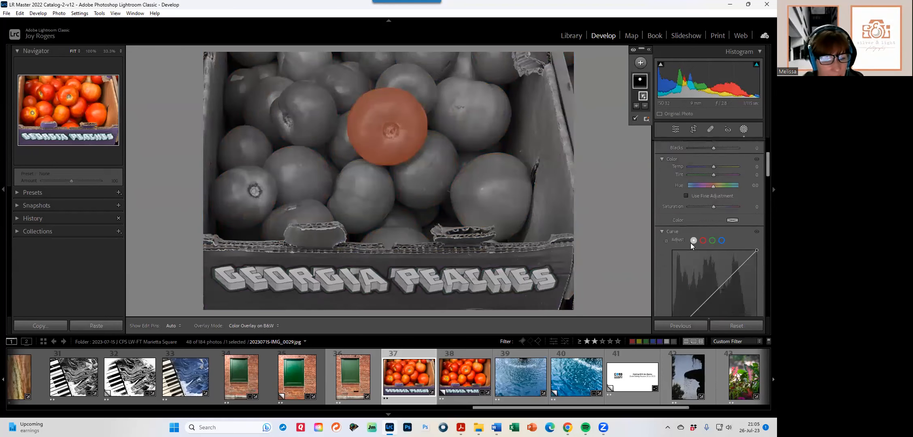
{"action": "scroll", "coordinate": [691, 243], "scroll_direction": "down", "scroll_amount": 4}
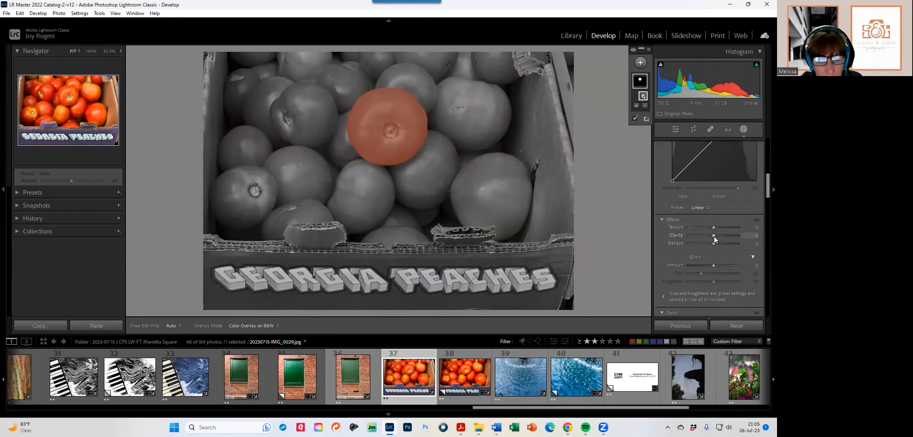
{"action": "mouse_move", "coordinate": [714, 235]}
{"action": "left_mouse_down"}
{"action": "mouse_move", "coordinate": [703, 239]}
{"action": "mouse_move", "coordinate": [731, 235]}
{"action": "mouse_move", "coordinate": [713, 236]}
{"action": "left_mouse_up"}
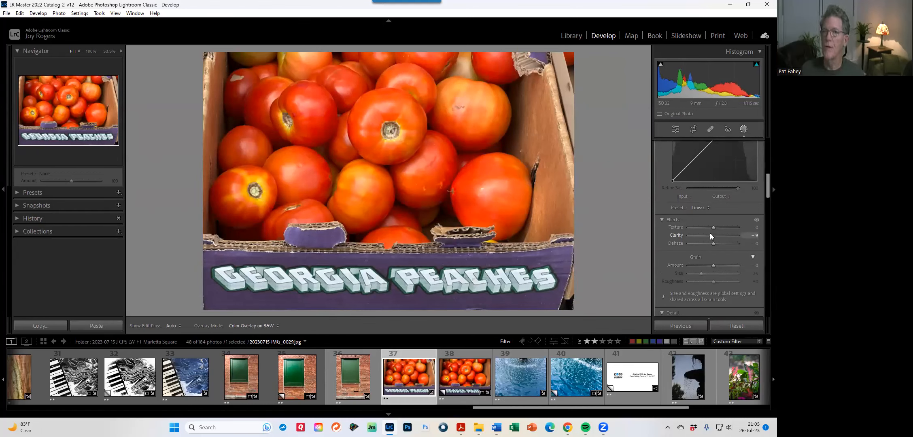
{"action": "mouse_move", "coordinate": [389, 126]}
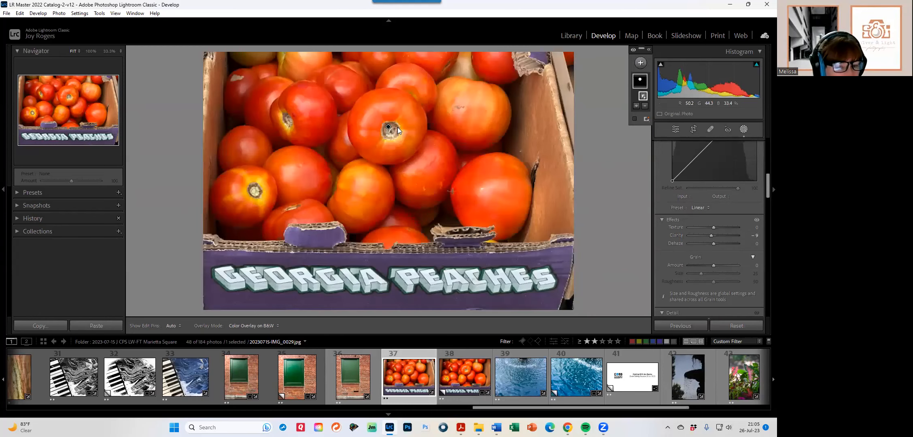
{"action": "left_click", "coordinate": [744, 127]}
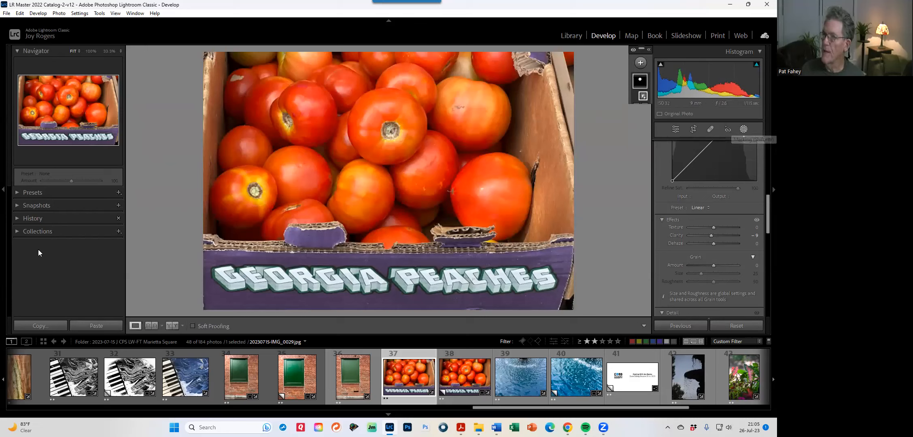
- Browse the presets, apply B&W Punch to the tomato photo, and lower the preset amount to 68
{"action": "left_click", "coordinate": [44, 192]}
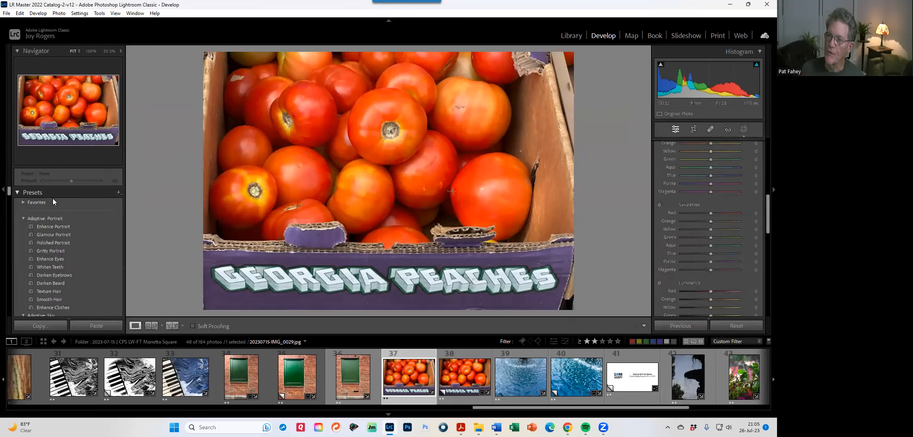
{"action": "scroll", "coordinate": [64, 291], "scroll_direction": "down", "scroll_amount": 10}
{"action": "scroll", "coordinate": [68, 288], "scroll_direction": "down", "scroll_amount": 10}
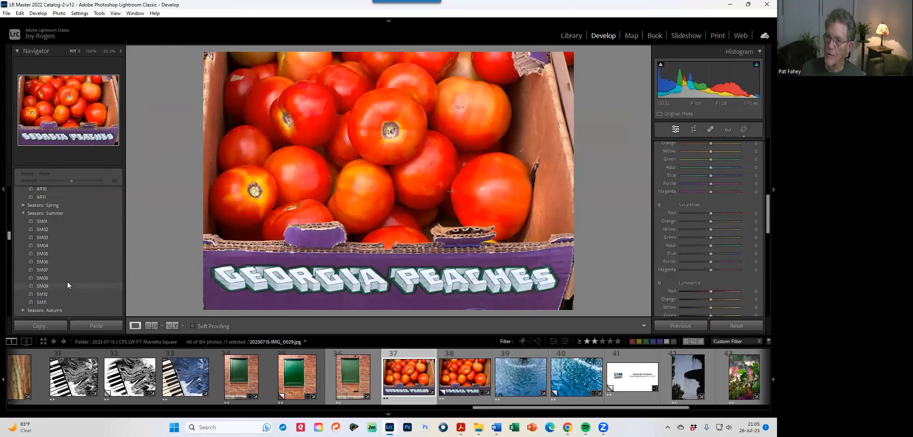
{"action": "scroll", "coordinate": [64, 280], "scroll_direction": "down", "scroll_amount": 5}
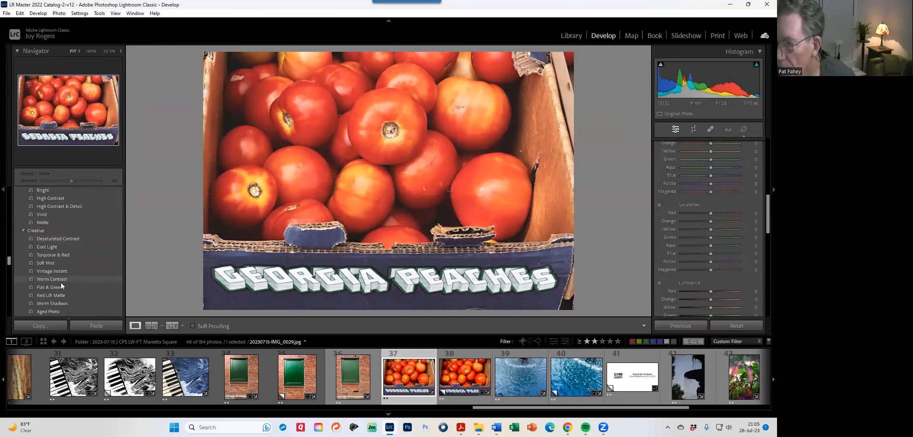
{"action": "scroll", "coordinate": [60, 282], "scroll_direction": "down", "scroll_amount": 5}
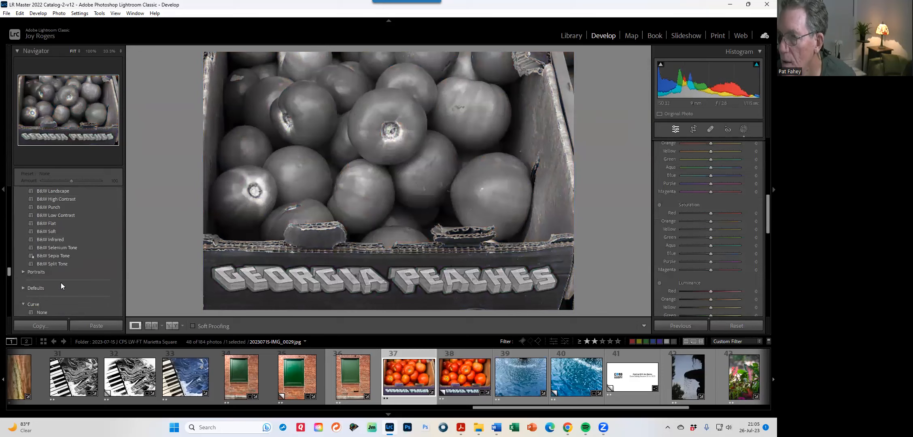
{"action": "left_click", "coordinate": [54, 246]}
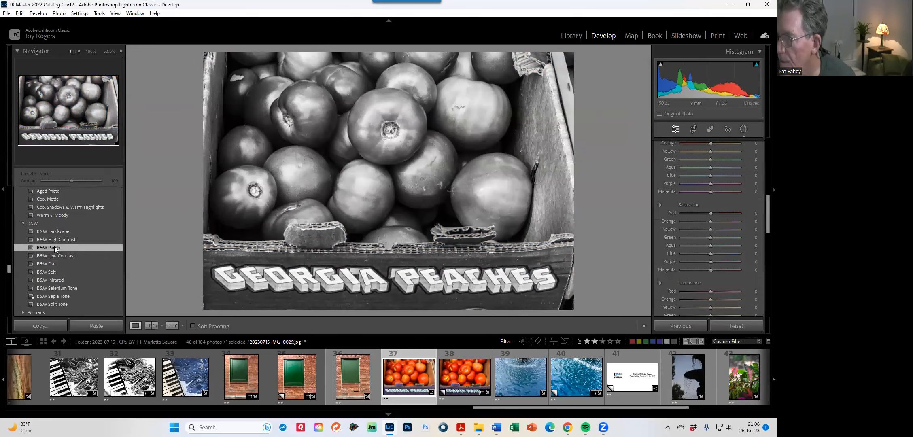
{"action": "left_click", "coordinate": [50, 246]}
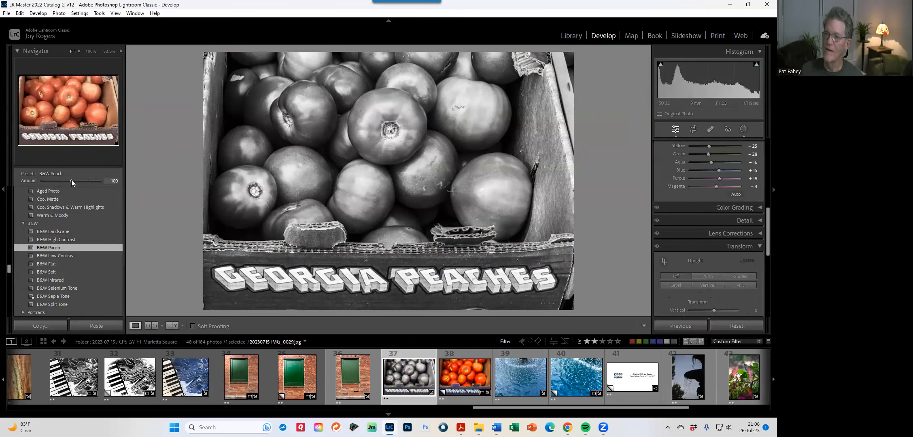
{"action": "mouse_move", "coordinate": [67, 180]}
{"action": "left_mouse_down"}
{"action": "mouse_move", "coordinate": [47, 179]}
{"action": "mouse_move", "coordinate": [92, 180]}
{"action": "mouse_move", "coordinate": [49, 181]}
{"action": "mouse_move", "coordinate": [71, 179]}
{"action": "mouse_move", "coordinate": [61, 176]}
{"action": "left_mouse_up"}
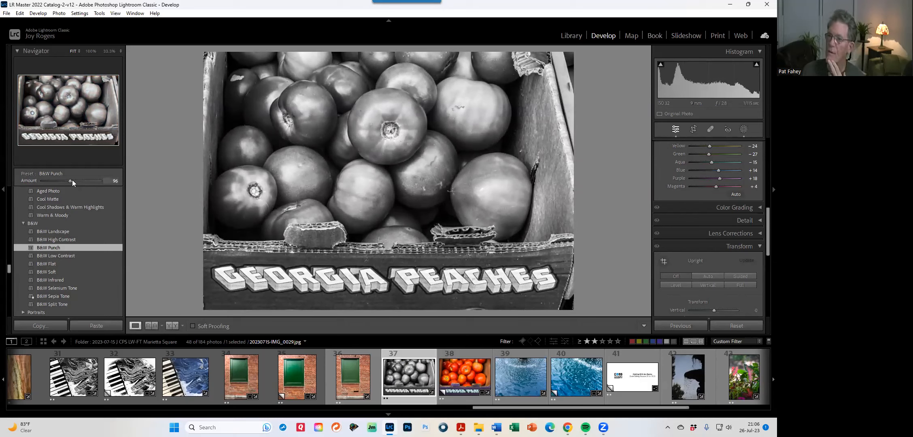
{"action": "left_click_drag", "start_coordinate": [71, 180], "coordinate": [62, 181]}
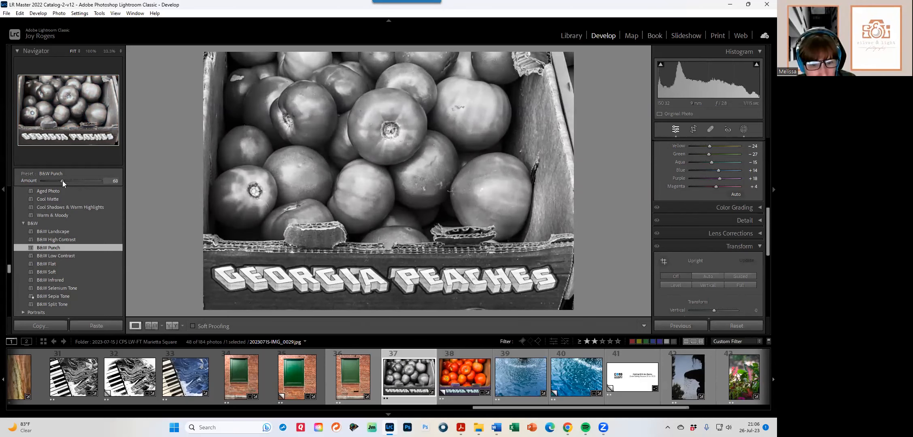
- Apply the Bright color preset to the tomato photo and reduce its amount to 44
{"action": "scroll", "coordinate": [72, 220], "scroll_direction": "up", "scroll_amount": 5}
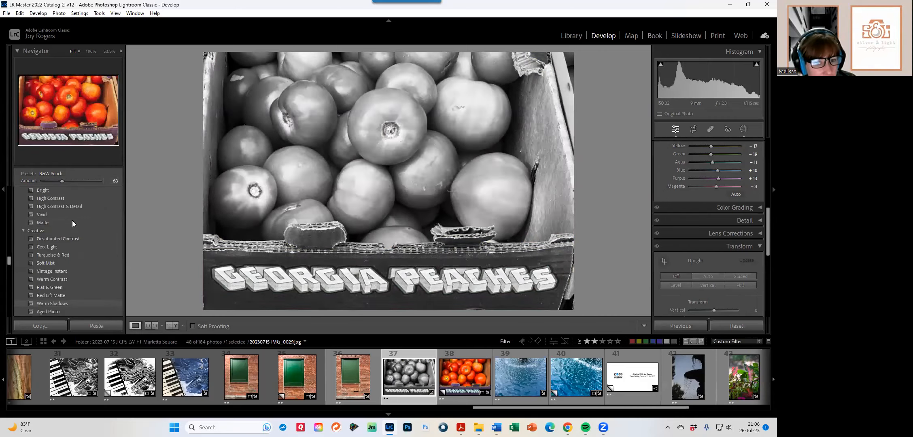
{"action": "scroll", "coordinate": [74, 221], "scroll_direction": "up", "scroll_amount": 5}
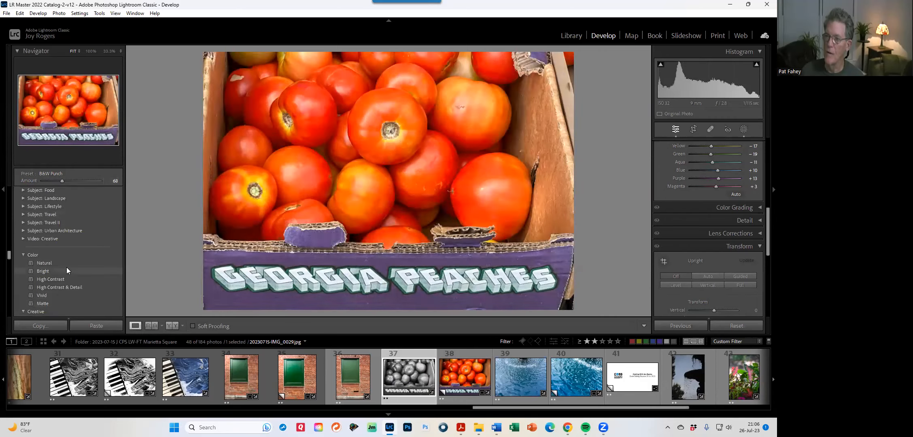
{"action": "left_click", "coordinate": [65, 271]}
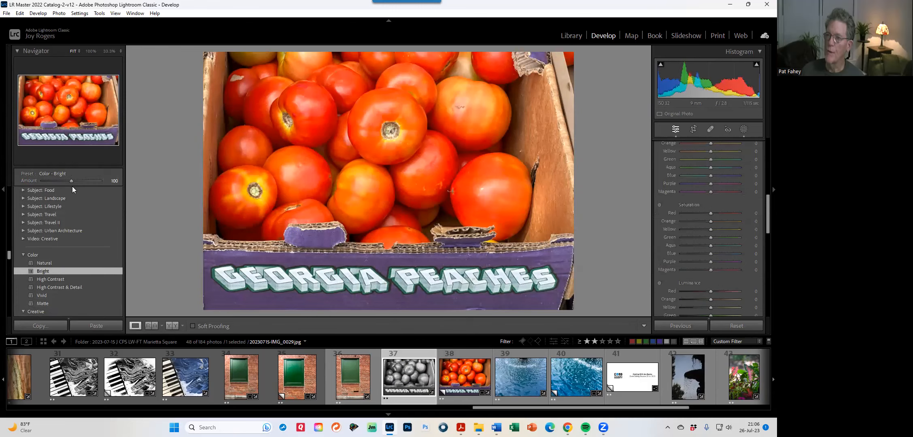
{"action": "mouse_move", "coordinate": [71, 181]}
{"action": "left_mouse_down"}
{"action": "mouse_move", "coordinate": [103, 180]}
{"action": "mouse_move", "coordinate": [49, 181]}
{"action": "mouse_move", "coordinate": [71, 176]}
{"action": "mouse_move", "coordinate": [55, 175]}
{"action": "left_mouse_up"}
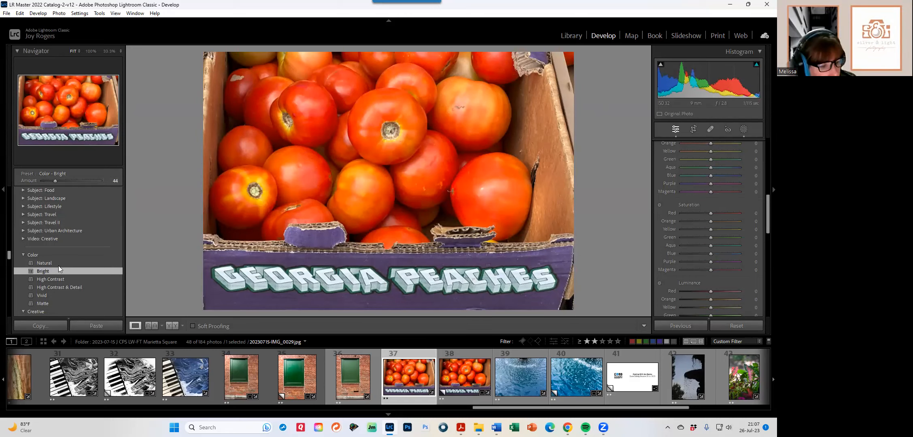
- Apply the Gritty Portrait adaptive preset to the tomato photo and reduce its amount to 38
{"action": "scroll", "coordinate": [64, 248], "scroll_direction": "down", "scroll_amount": 5}
{"action": "scroll", "coordinate": [65, 243], "scroll_direction": "up", "scroll_amount": 10}
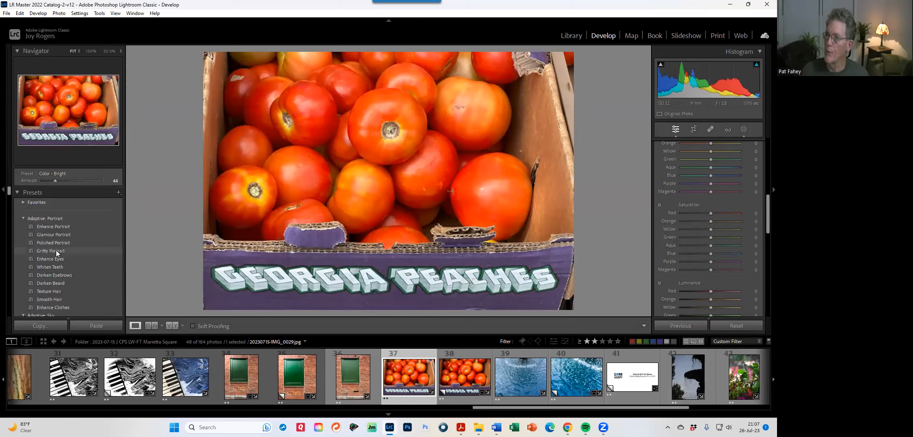
{"action": "left_click", "coordinate": [56, 251]}
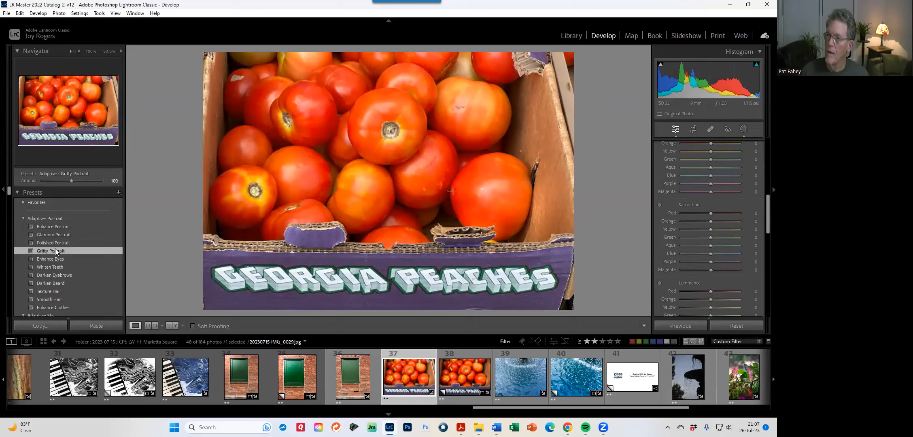
{"action": "left_click_drag", "start_coordinate": [82, 182], "coordinate": [52, 185]}
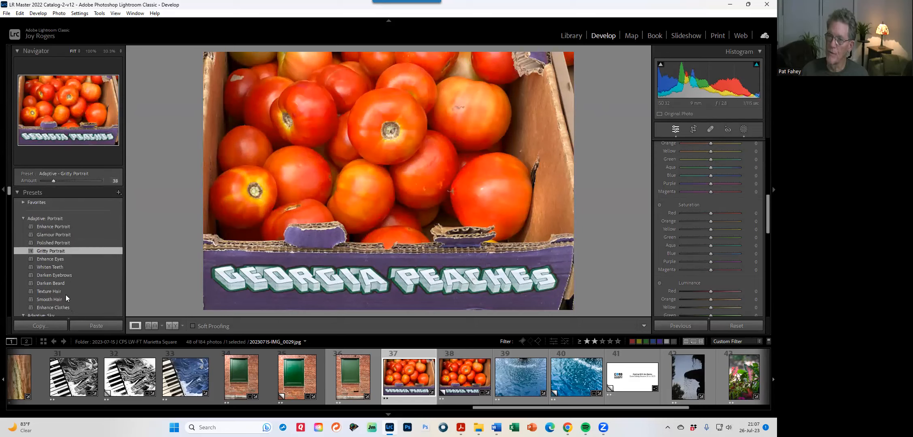
- Apply the PB02 preset from Portraits: Black & White, try a higher amount, and reset the amount to 100
{"action": "scroll", "coordinate": [84, 271], "scroll_direction": "down", "scroll_amount": 2}
{"action": "scroll", "coordinate": [84, 271], "scroll_direction": "down", "scroll_amount": 10}
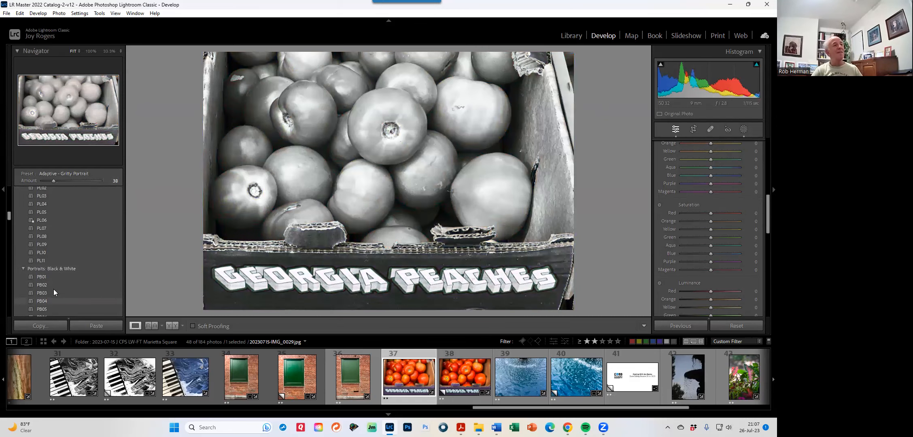
{"action": "left_click", "coordinate": [54, 285]}
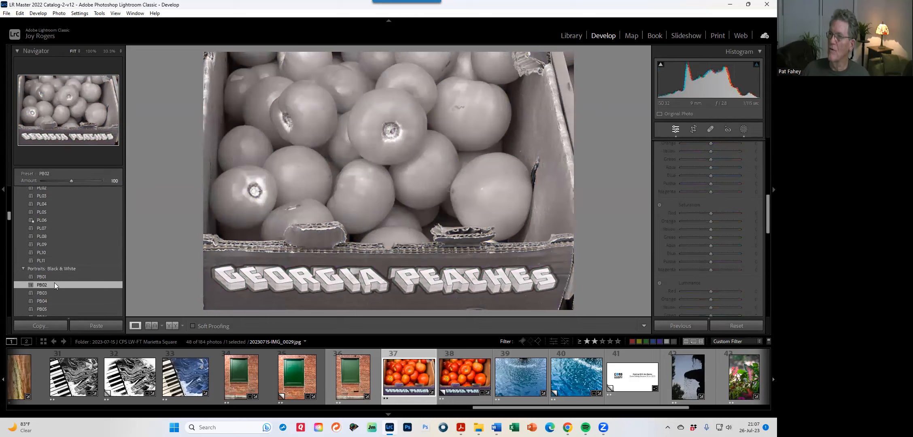
{"action": "mouse_move", "coordinate": [72, 180]}
{"action": "left_mouse_down"}
{"action": "mouse_move", "coordinate": [90, 179]}
{"action": "mouse_move", "coordinate": [48, 178]}
{"action": "mouse_move", "coordinate": [91, 181]}
{"action": "mouse_move", "coordinate": [76, 181]}
{"action": "left_mouse_up"}
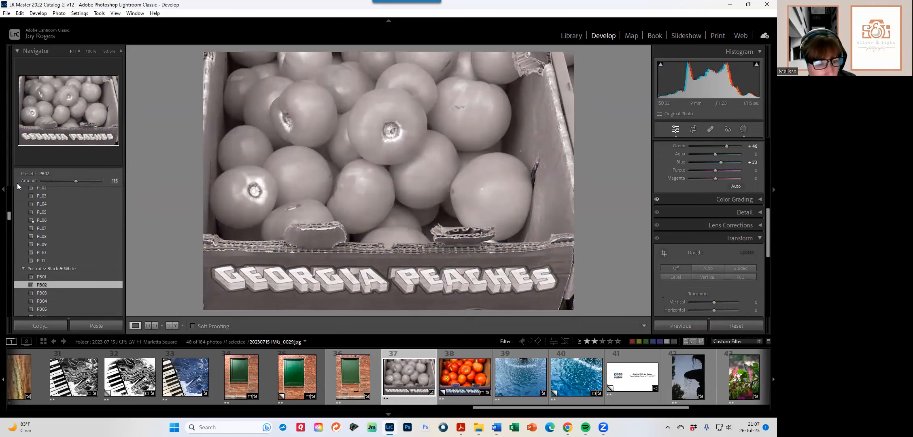
{"action": "double_click", "coordinate": [29, 180]}
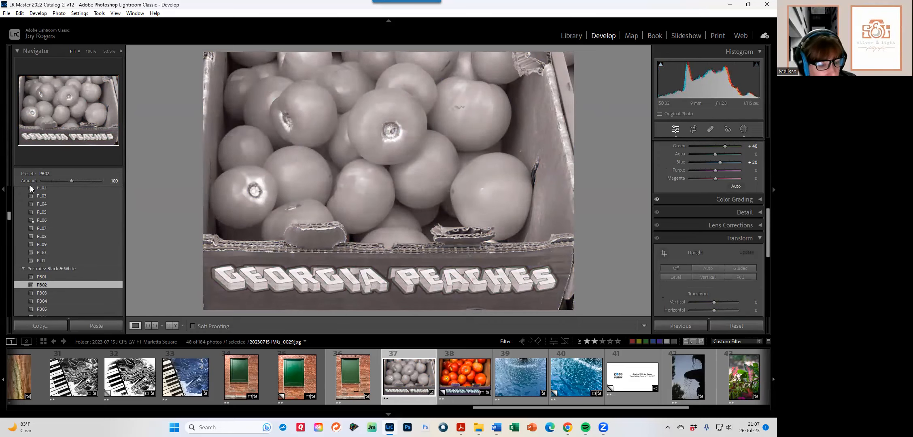